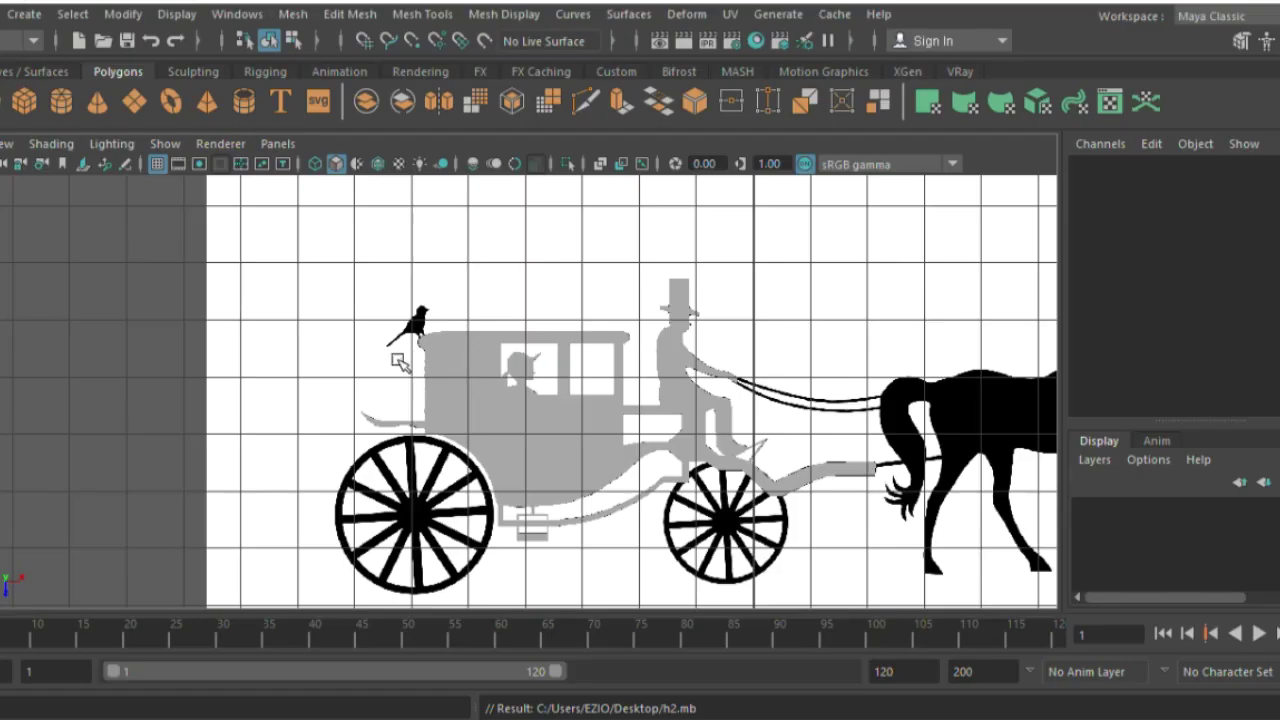
Step: Create a new polygon plane over the carriage reference and begin lowering its width subdivisions
{"action": "left_click", "coordinate": [134, 101]}
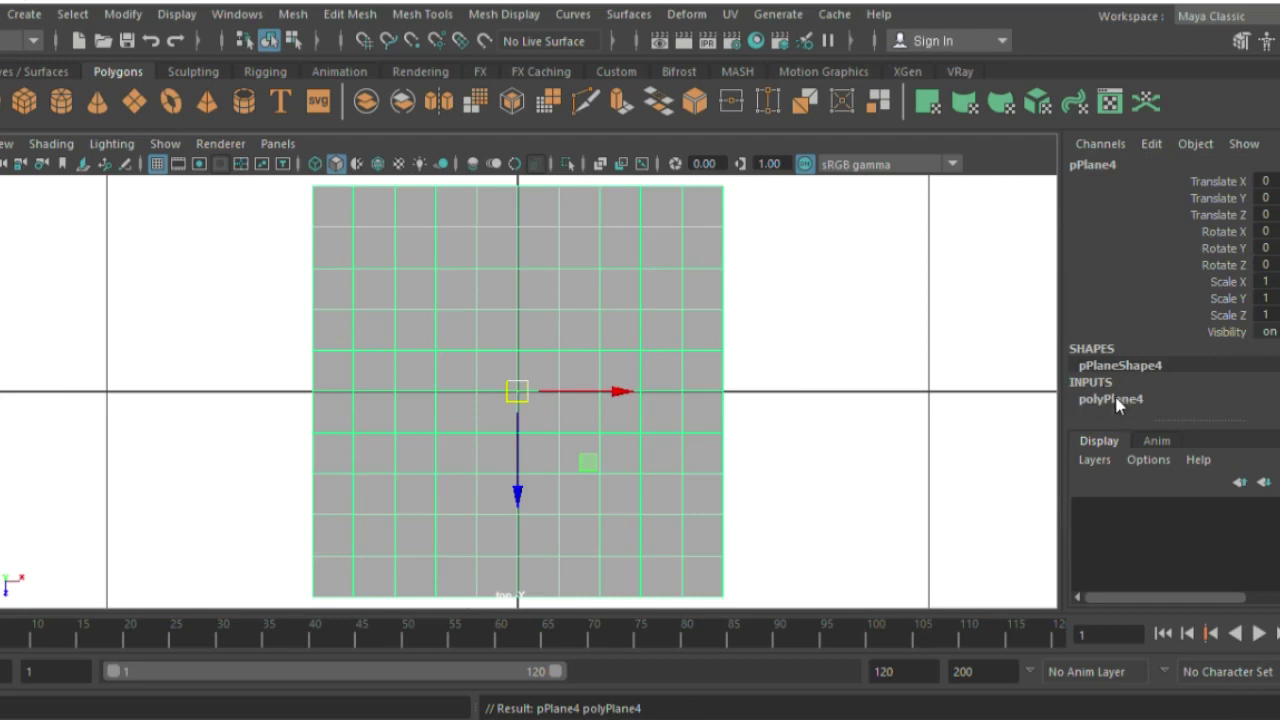
{"action": "left_click", "coordinate": [1110, 398]}
Step: Reduce the plane's width and height subdivisions to 1, leaving a single face
{"action": "left_click", "coordinate": [1222, 360]}
{"action": "middle_click_drag", "start_coordinate": [900, 403], "coordinate": [737, 403]}
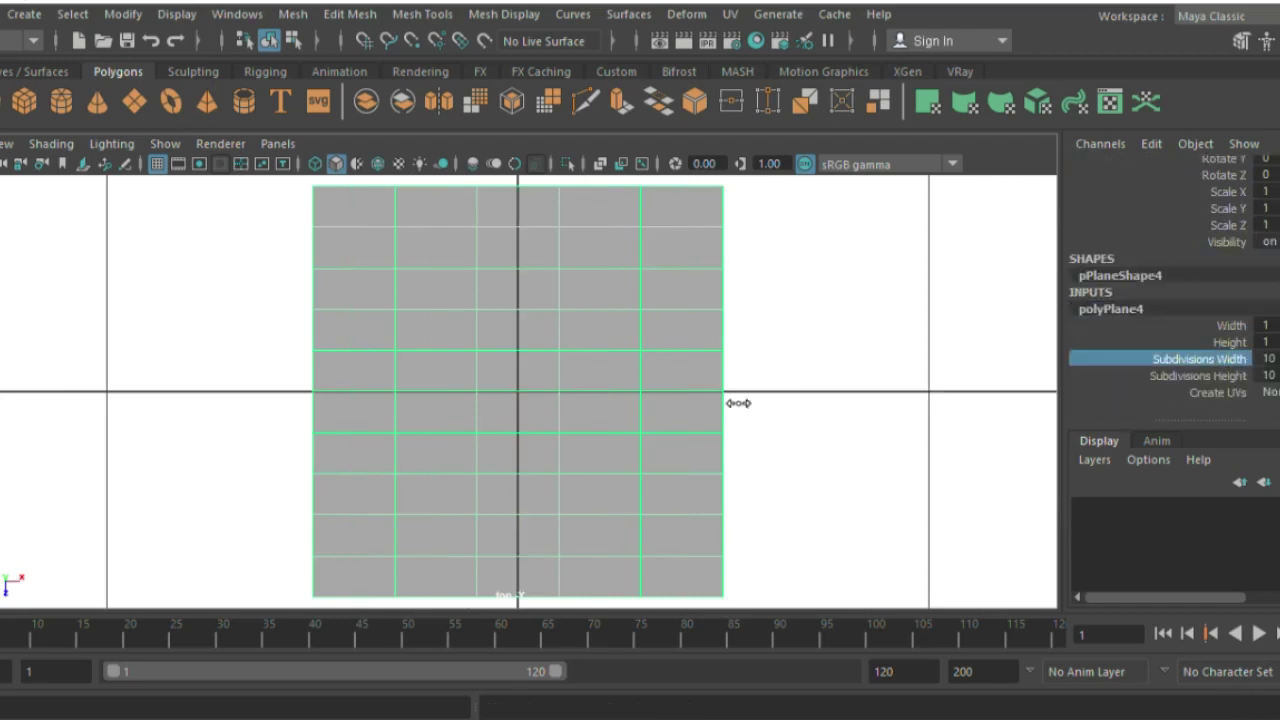
{"action": "left_click", "coordinate": [1166, 375]}
{"action": "middle_click_drag", "start_coordinate": [762, 504], "coordinate": [700, 504]}
{"action": "scroll", "coordinate": [340, 422], "scroll_direction": "down", "scroll_amount": 5}
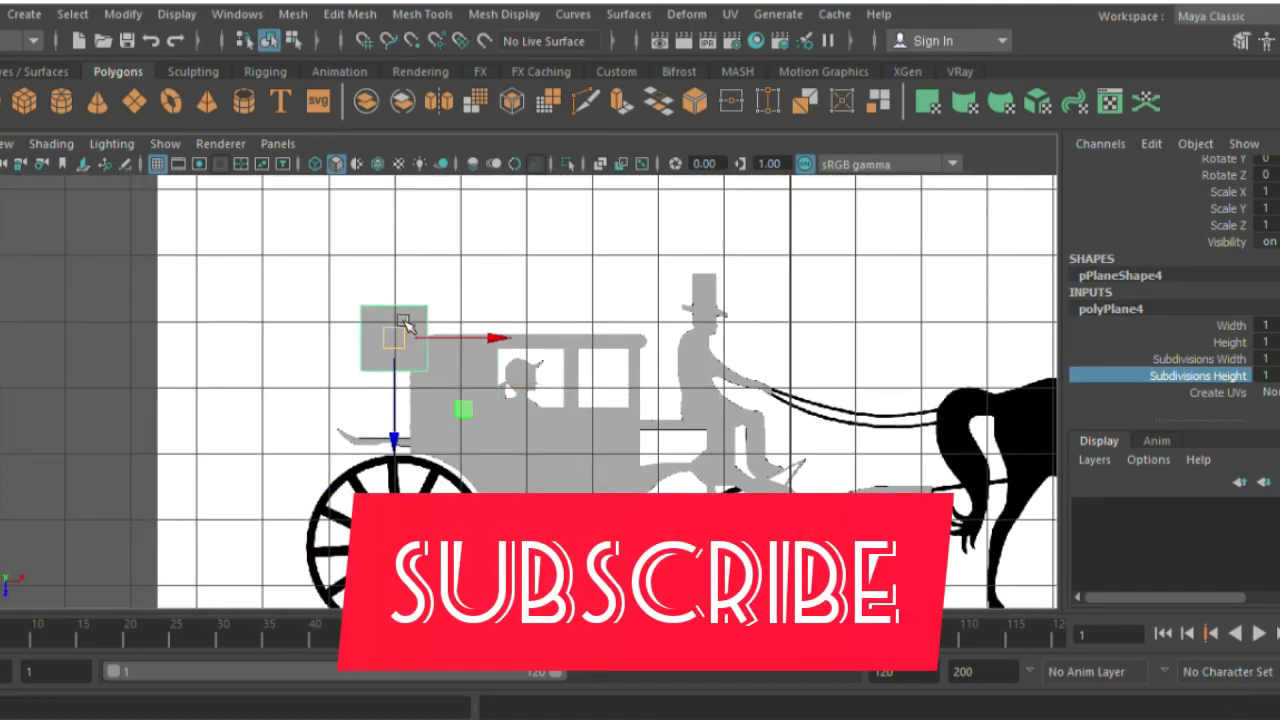
Step: Frame the plane, scale it to about 0.2, move it onto the bird, rotate it and shrink it to 0.1
{"action": "key", "text": "f"}
{"action": "middle_click_drag", "start_coordinate": [430, 357], "coordinate": [300, 425]}
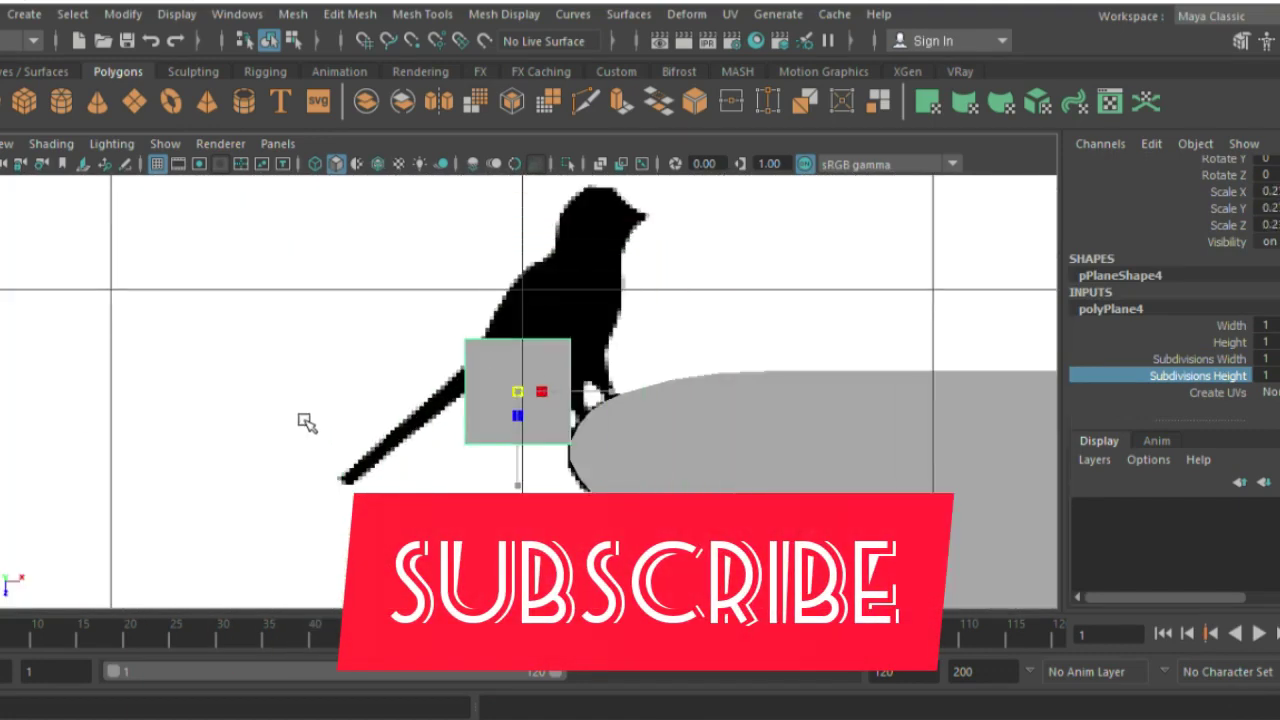
{"action": "left_click_drag", "start_coordinate": [516, 390], "coordinate": [551, 314]}
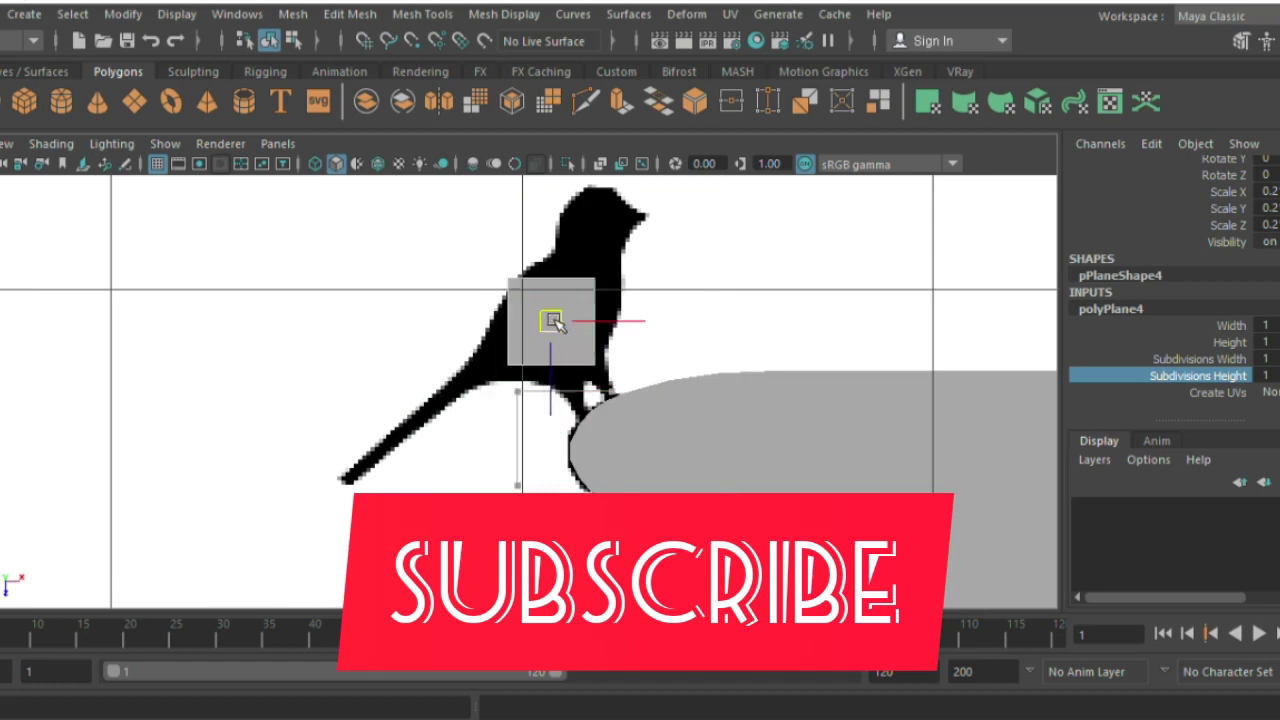
{"action": "scroll", "coordinate": [651, 423], "scroll_direction": "up", "scroll_amount": 3}
{"action": "key", "text": "e"}
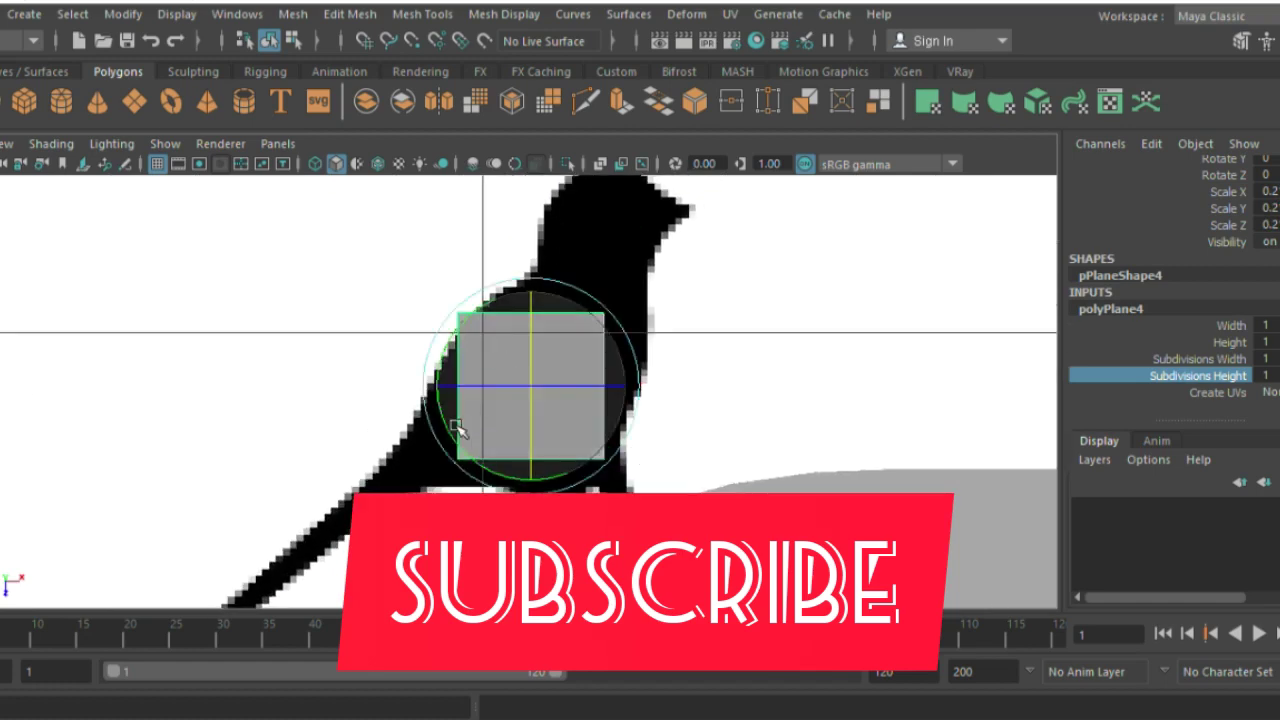
{"action": "mouse_move", "coordinate": [455, 430]}
{"action": "left_mouse_down"}
{"action": "mouse_move", "coordinate": [419, 393]}
{"action": "mouse_move", "coordinate": [430, 364]}
{"action": "left_mouse_up"}
{"action": "key", "text": "w"}
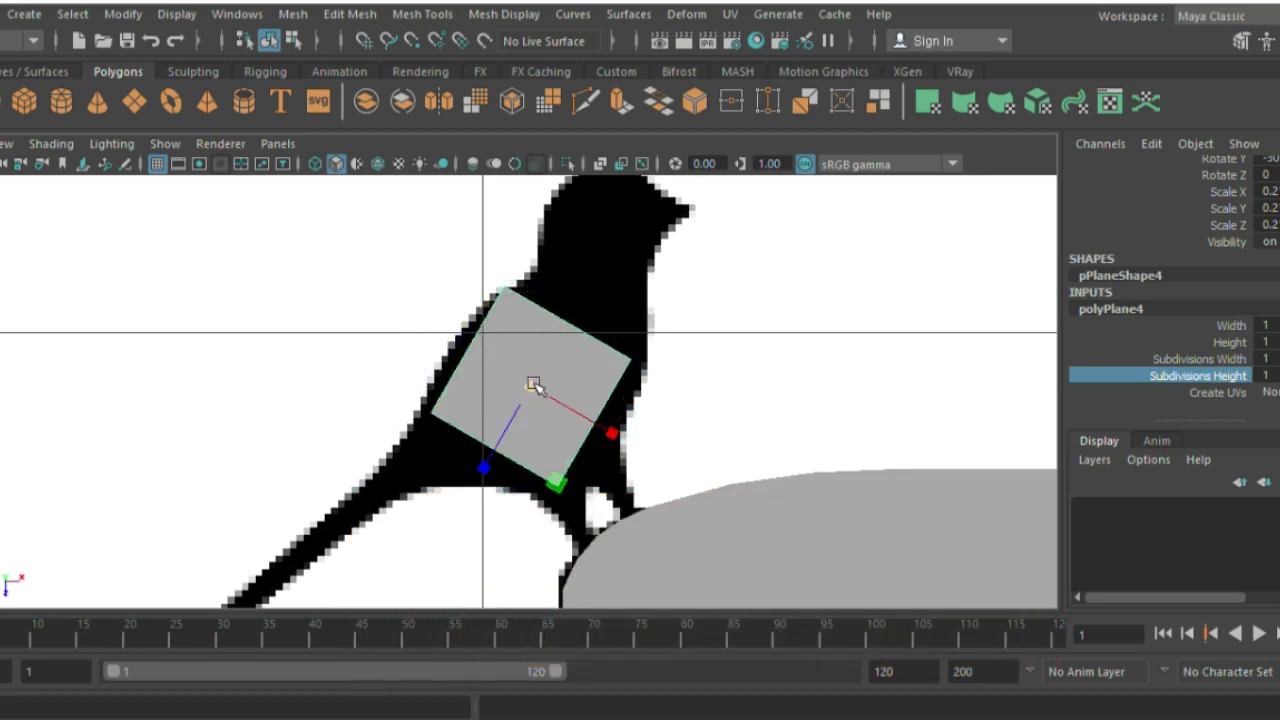
{"action": "key", "text": "r"}
{"action": "left_click_drag", "start_coordinate": [533, 385], "coordinate": [488, 366]}
{"action": "key", "text": "w"}
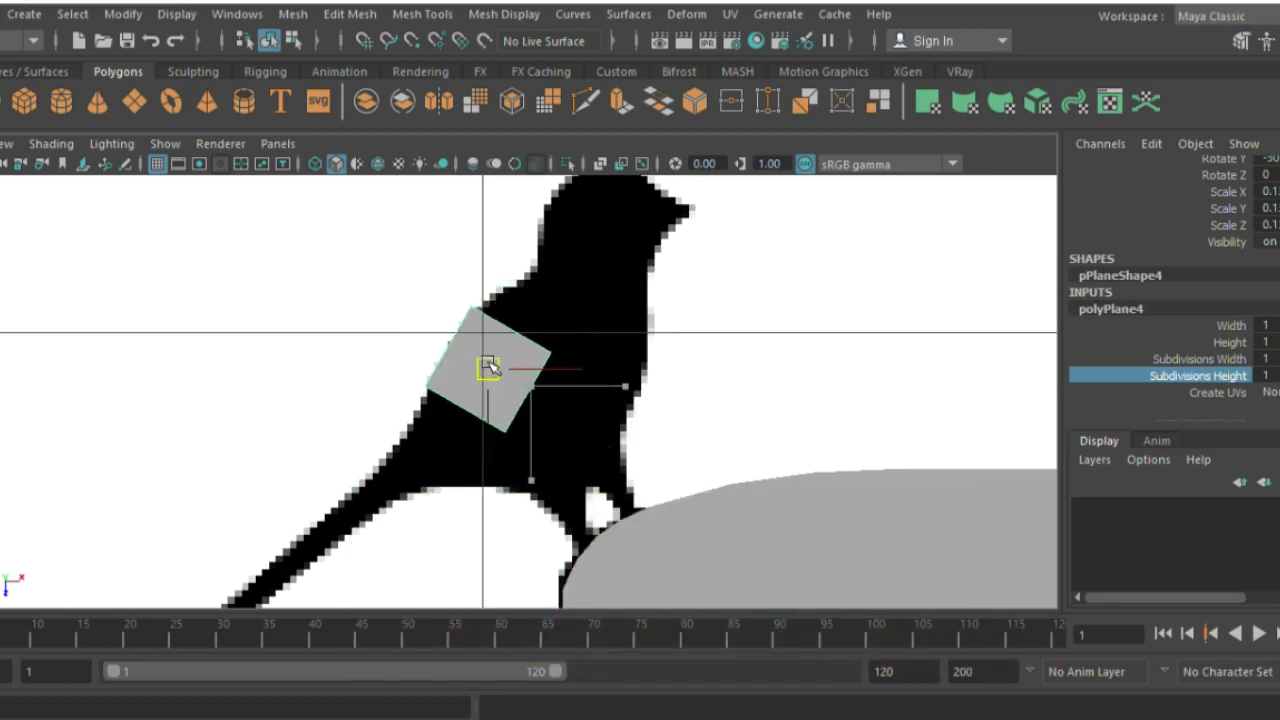
Step: Select the plane's top edge in edge mode and extrude it
{"action": "right_click_drag", "start_coordinate": [500, 350], "coordinate": [500, 100]}
{"action": "left_click", "coordinate": [510, 325]}
{"action": "key", "text": "ctrl+e"}
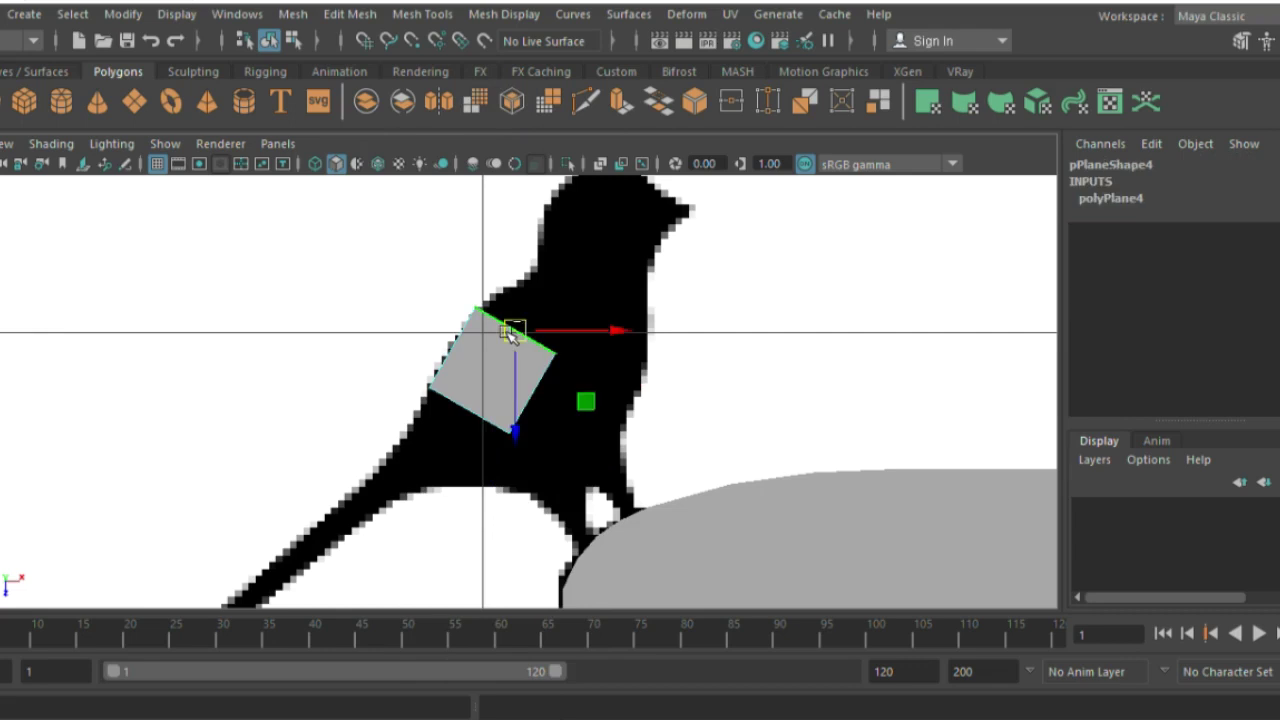
Step: Pull the extruded top edge upward into a new face over the bird's body
{"action": "left_click_drag", "start_coordinate": [517, 328], "coordinate": [576, 294]}
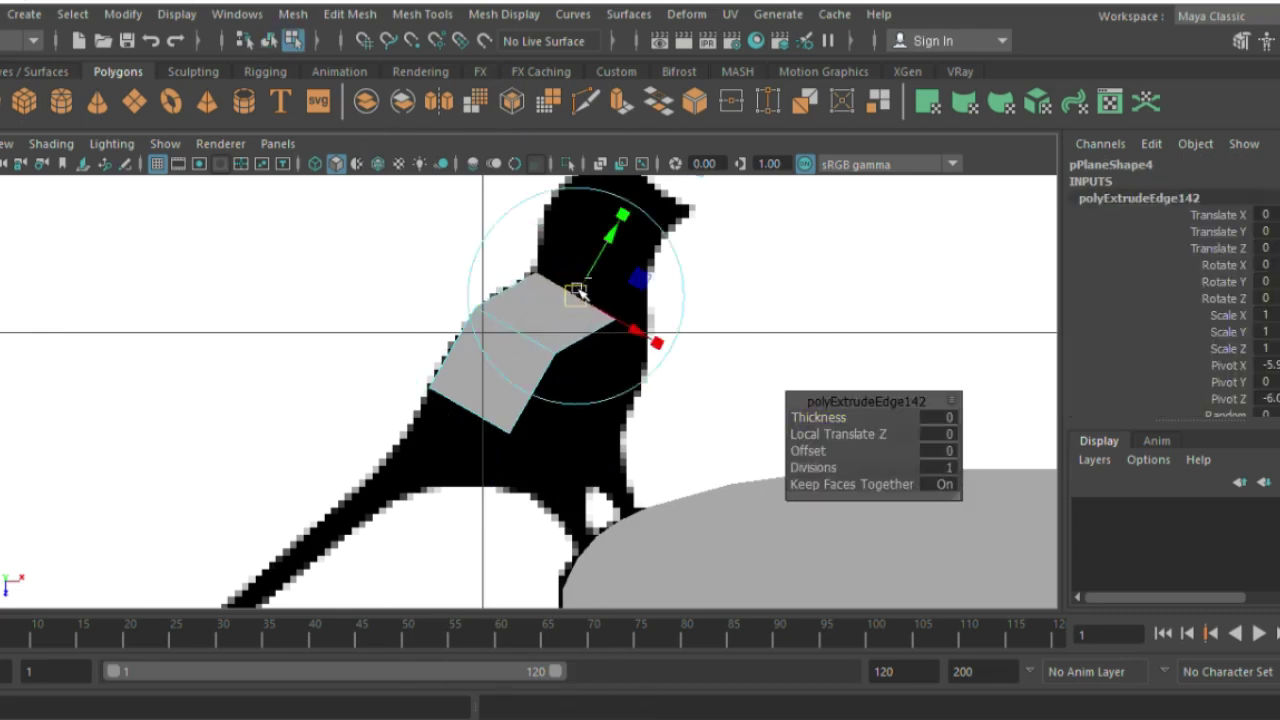
{"action": "key", "text": "w"}
{"action": "mouse_move", "coordinate": [571, 290]}
{"action": "left_mouse_down"}
{"action": "mouse_move", "coordinate": [571, 345]}
{"action": "mouse_move", "coordinate": [633, 358]}
{"action": "left_mouse_up"}
{"action": "scroll", "coordinate": [527, 446], "scroll_direction": "down", "scroll_amount": 2}
{"action": "scroll", "coordinate": [527, 446], "scroll_direction": "up", "scroll_amount": 2}
Step: In vertex mode, snap the body's vertices onto the bird's silhouette outline
{"action": "right_click", "coordinate": [600, 414]}
{"action": "left_click", "coordinate": [623, 400]}
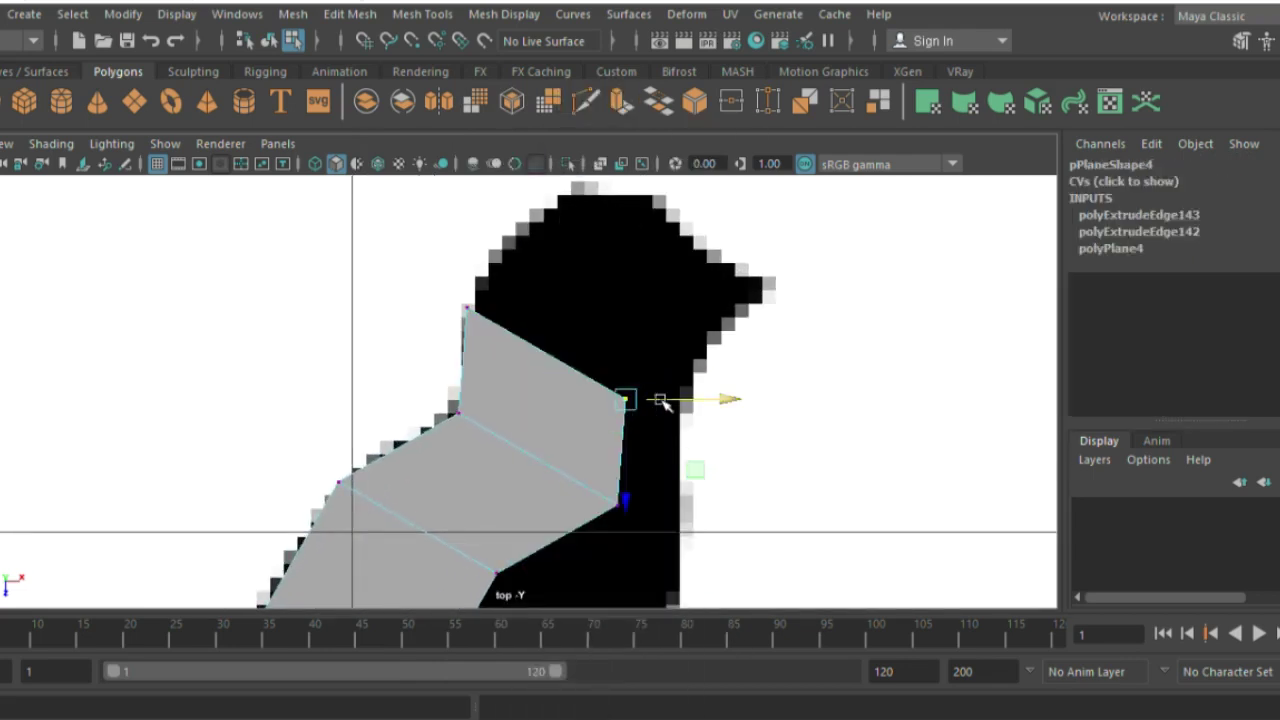
{"action": "left_click_drag", "start_coordinate": [662, 402], "coordinate": [714, 414]}
{"action": "left_click", "coordinate": [620, 503]}
{"action": "left_click_drag", "start_coordinate": [655, 505], "coordinate": [722, 517]}
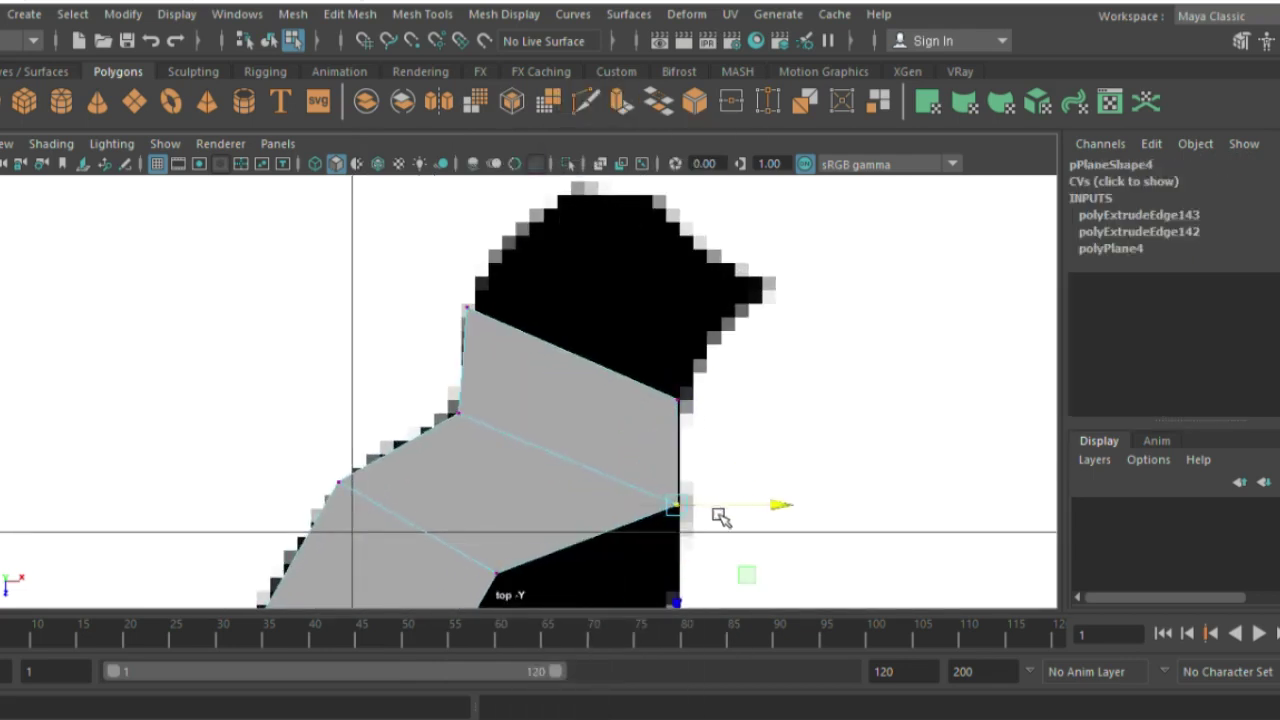
{"action": "middle_click_drag", "start_coordinate": [720, 516], "coordinate": [543, 400], "text": "alt"}
{"action": "left_click", "coordinate": [514, 400]}
{"action": "left_click_drag", "start_coordinate": [514, 400], "coordinate": [677, 471]}
{"action": "middle_click_drag", "start_coordinate": [677, 471], "coordinate": [605, 335], "text": "alt"}
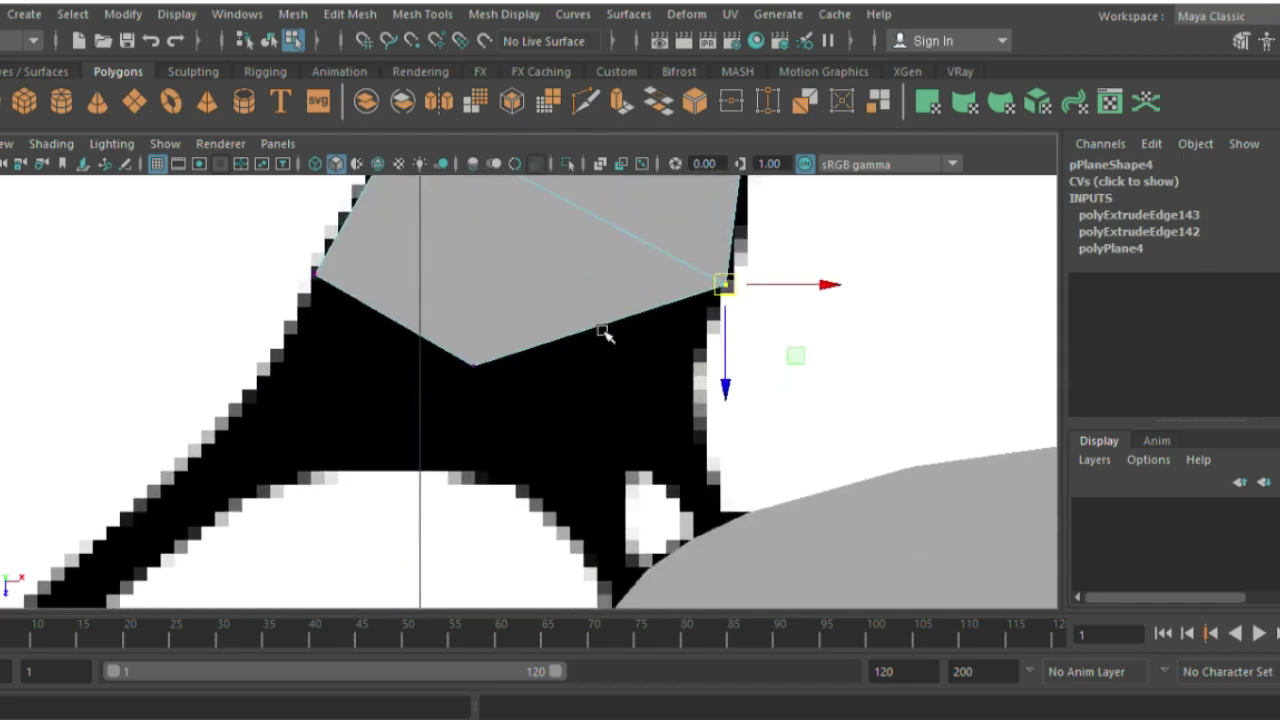
{"action": "left_click", "coordinate": [475, 365]}
{"action": "mouse_move", "coordinate": [557, 366]}
{"action": "left_mouse_down"}
{"action": "mouse_move", "coordinate": [737, 434]}
{"action": "mouse_move", "coordinate": [691, 406]}
{"action": "left_mouse_up"}
Step: Extrude the mesh's top edge twice, pulling the new faces up over the bird's head
{"action": "middle_click_drag", "start_coordinate": [691, 406], "coordinate": [638, 600], "text": "alt"}
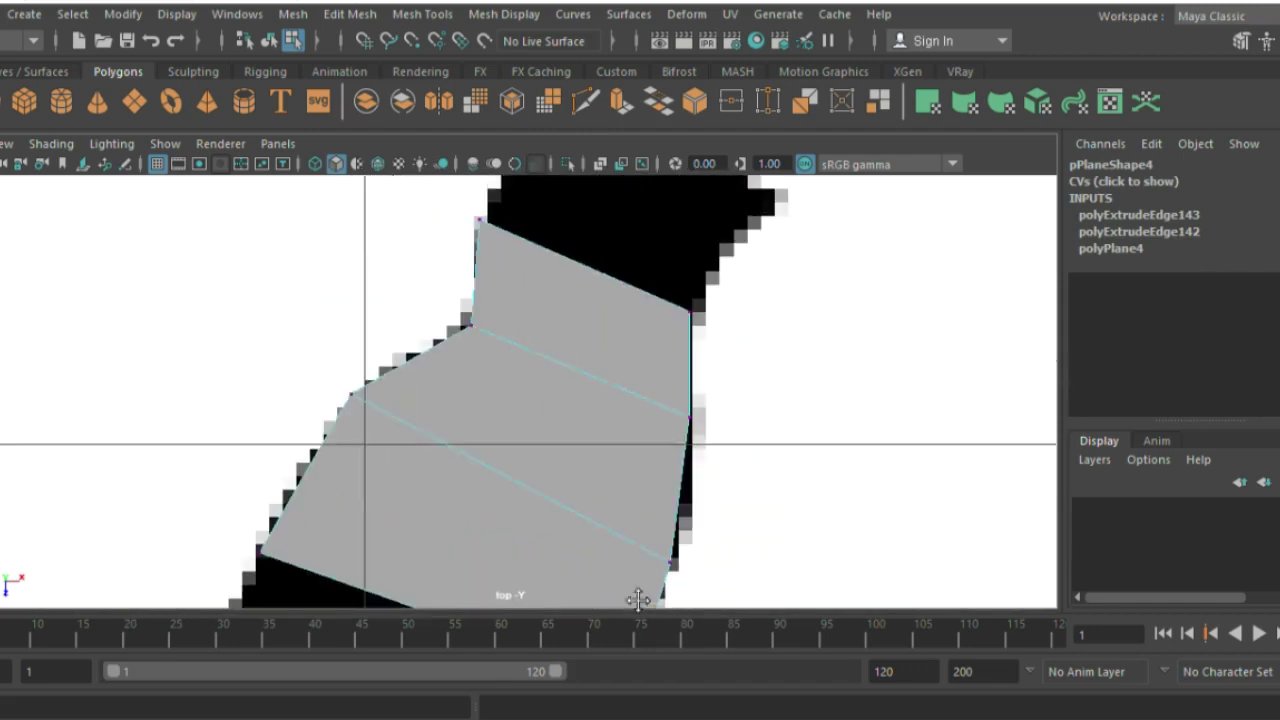
{"action": "middle_click_drag", "start_coordinate": [541, 237], "coordinate": [529, 371], "text": "alt"}
{"action": "right_click_drag", "start_coordinate": [528, 190], "coordinate": [528, 125]}
{"action": "left_click", "coordinate": [595, 412]}
{"action": "key", "text": "ctrl+e"}
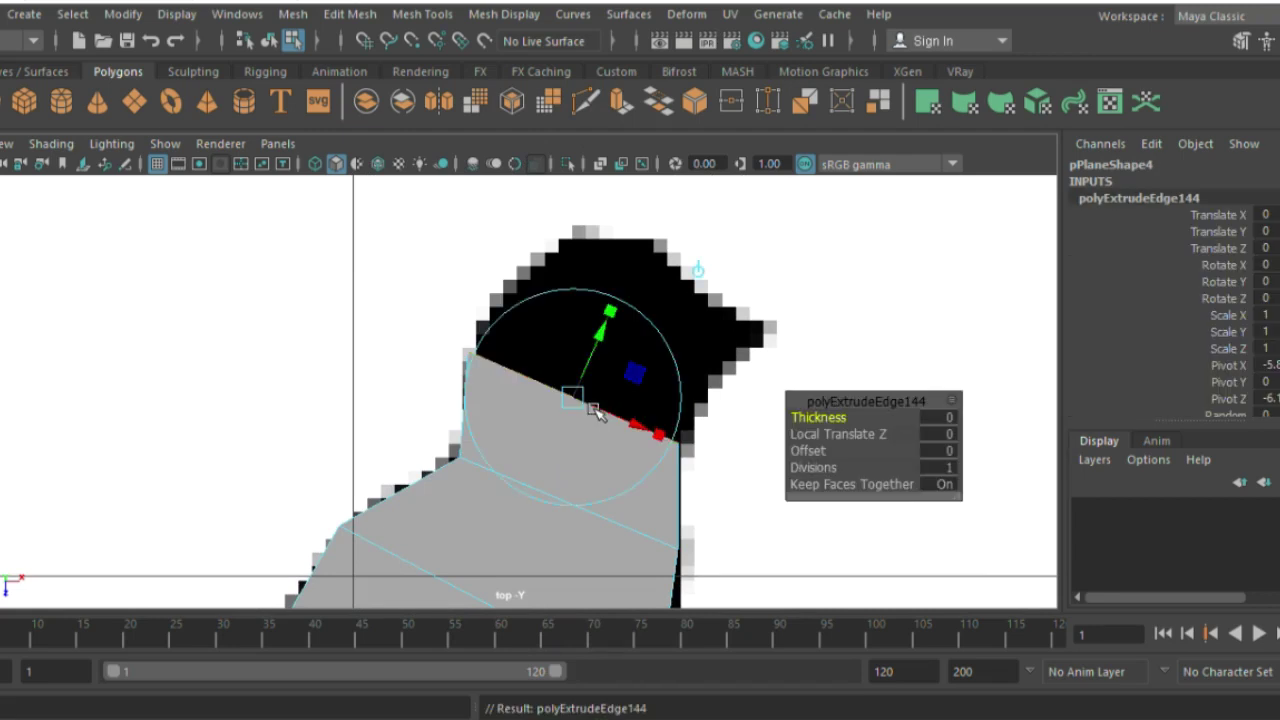
{"action": "mouse_move", "coordinate": [595, 412]}
{"action": "left_mouse_down"}
{"action": "mouse_move", "coordinate": [591, 349]}
{"action": "mouse_move", "coordinate": [657, 286]}
{"action": "left_mouse_up"}
{"action": "key", "text": "ctrl+e"}
{"action": "key", "text": "ctrl+e"}
{"action": "right_click_drag", "start_coordinate": [578, 160], "coordinate": [518, 163]}
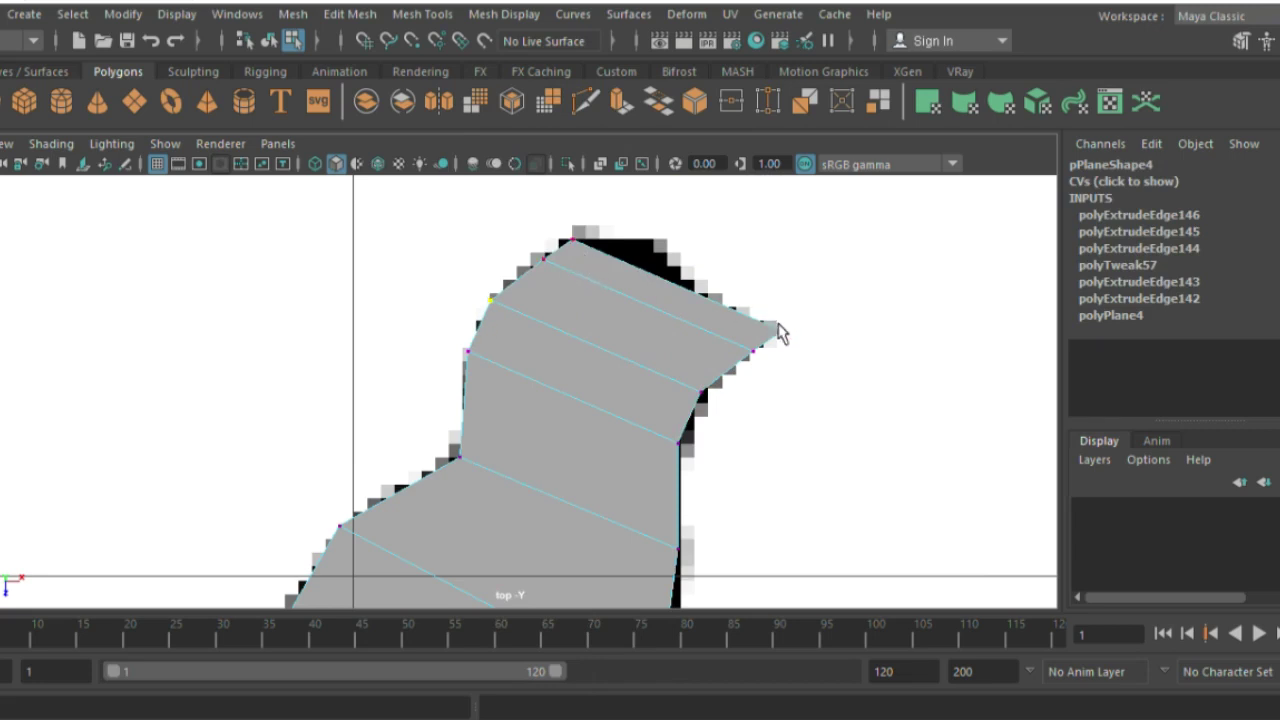
Step: Move the head's corner and right-edge vertices to follow the head outline
{"action": "mouse_move", "coordinate": [762, 340]}
{"action": "left_mouse_down"}
{"action": "mouse_move", "coordinate": [677, 254]}
{"action": "mouse_move", "coordinate": [648, 244]}
{"action": "left_mouse_up"}
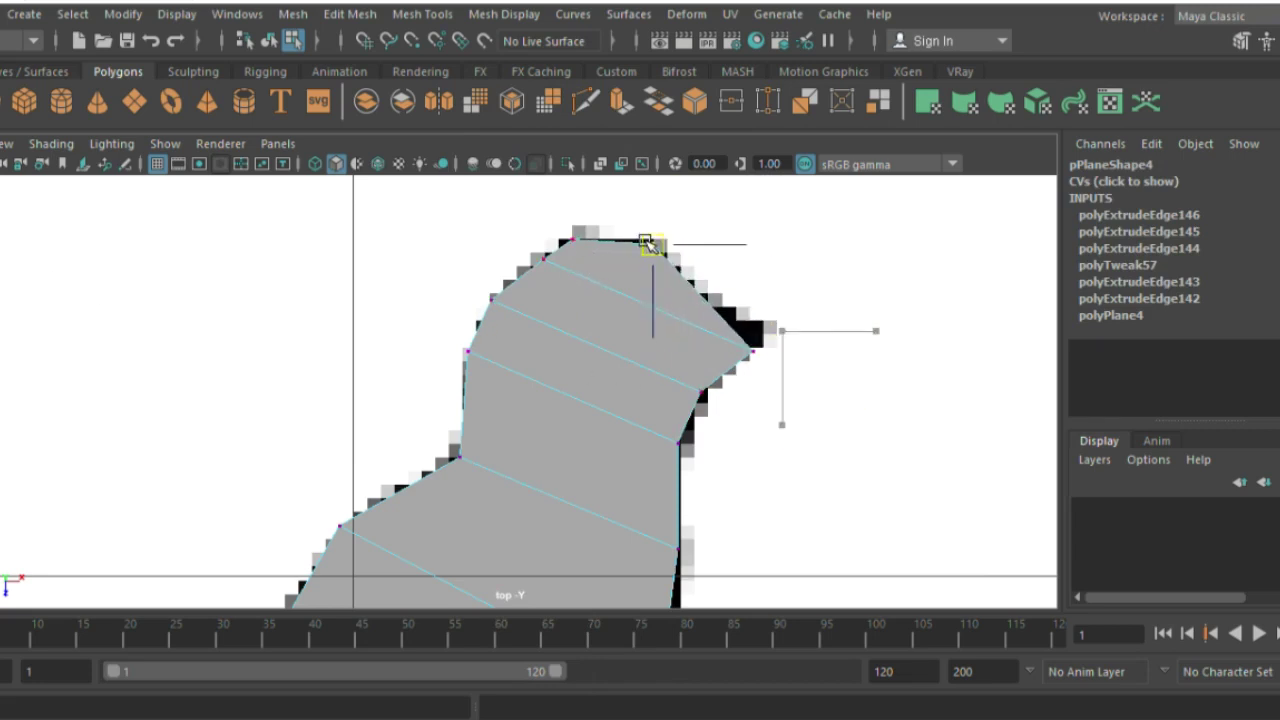
{"action": "left_click", "coordinate": [753, 337]}
{"action": "left_click_drag", "start_coordinate": [751, 345], "coordinate": [700, 290]}
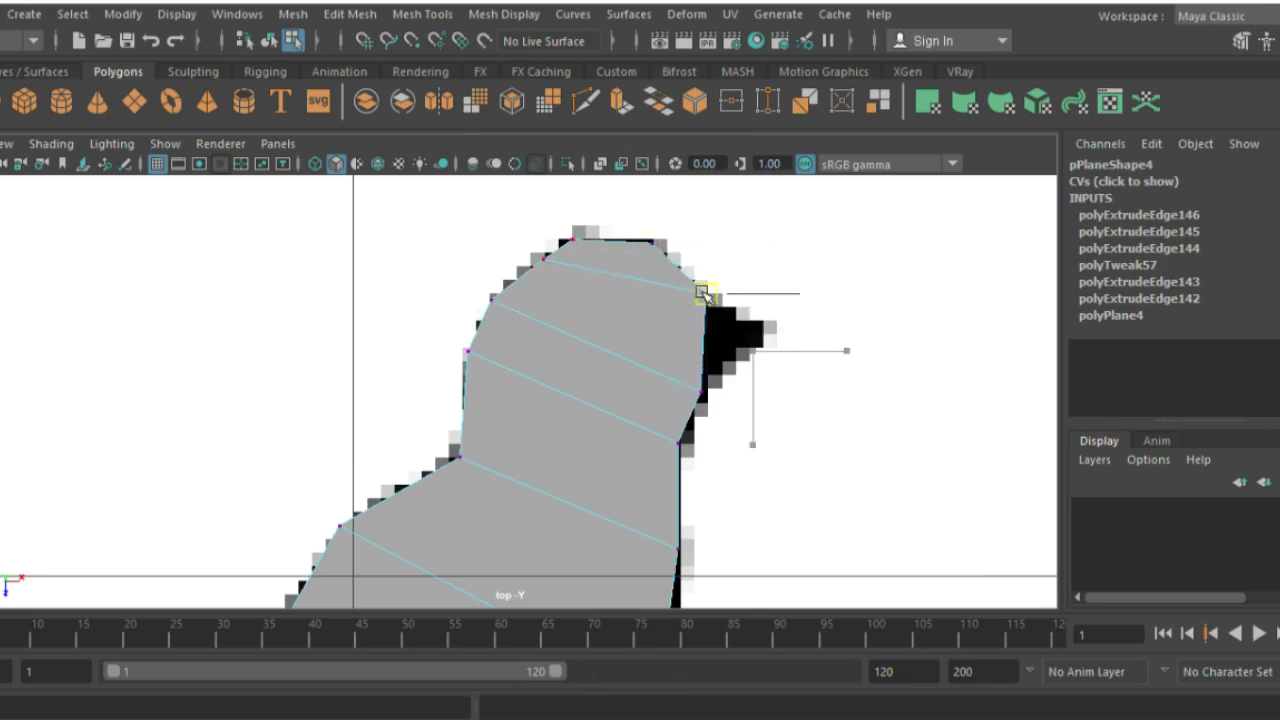
{"action": "left_click", "coordinate": [691, 391]}
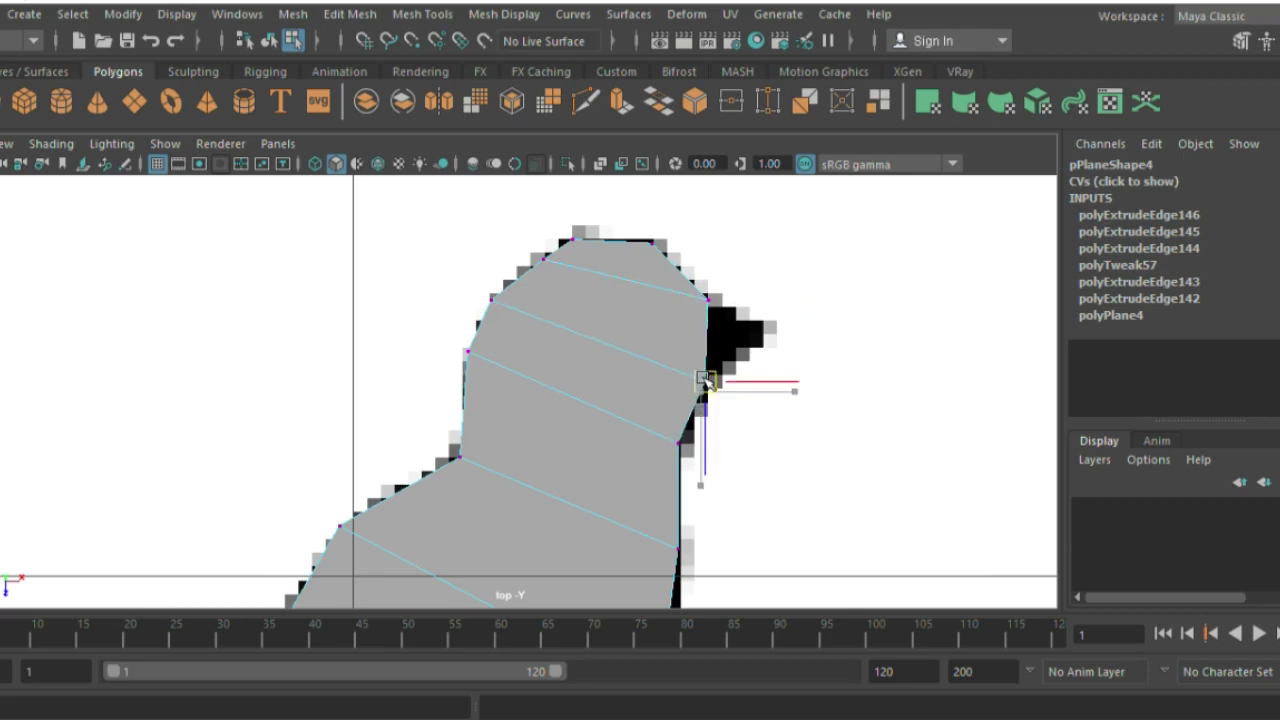
{"action": "left_click_drag", "start_coordinate": [693, 393], "coordinate": [707, 381]}
Step: Extrude the head's right edge outward and narrow it to a pointed beak
{"action": "right_click_drag", "start_coordinate": [693, 335], "coordinate": [697, 94]}
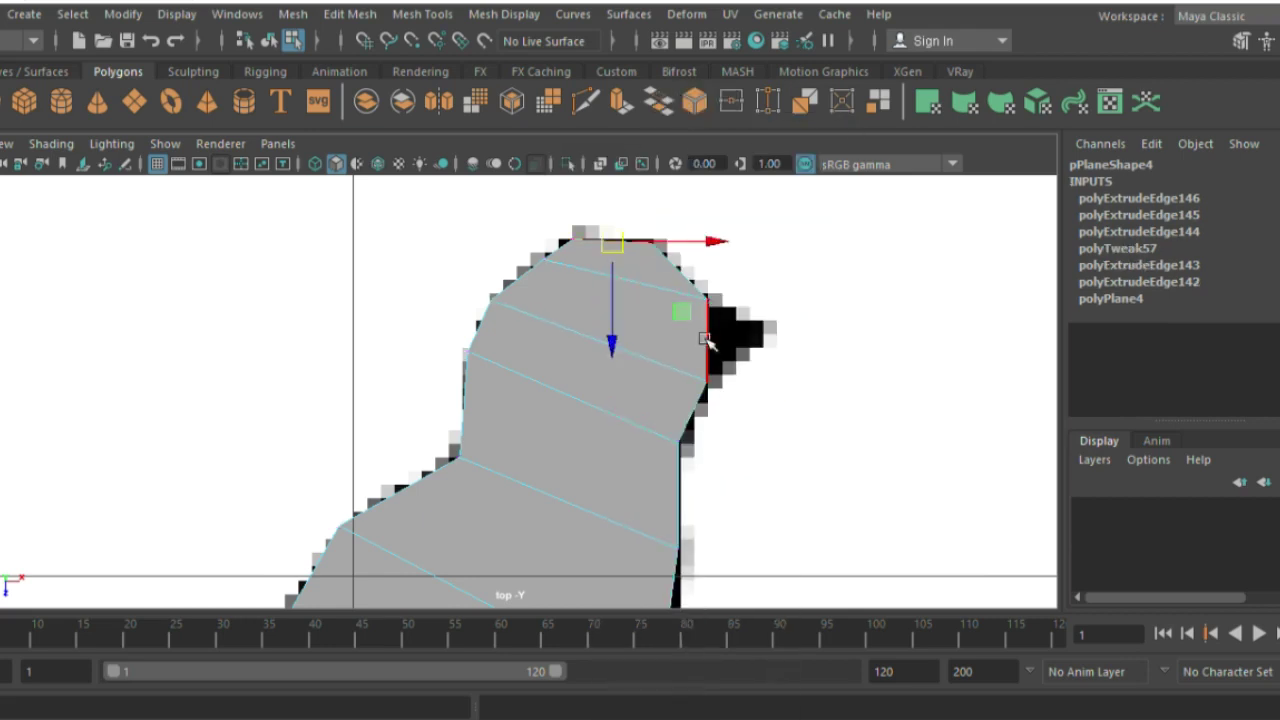
{"action": "left_click", "coordinate": [707, 340]}
{"action": "key", "text": "ctrl+e"}
{"action": "left_click_drag", "start_coordinate": [745, 333], "coordinate": [808, 343]}
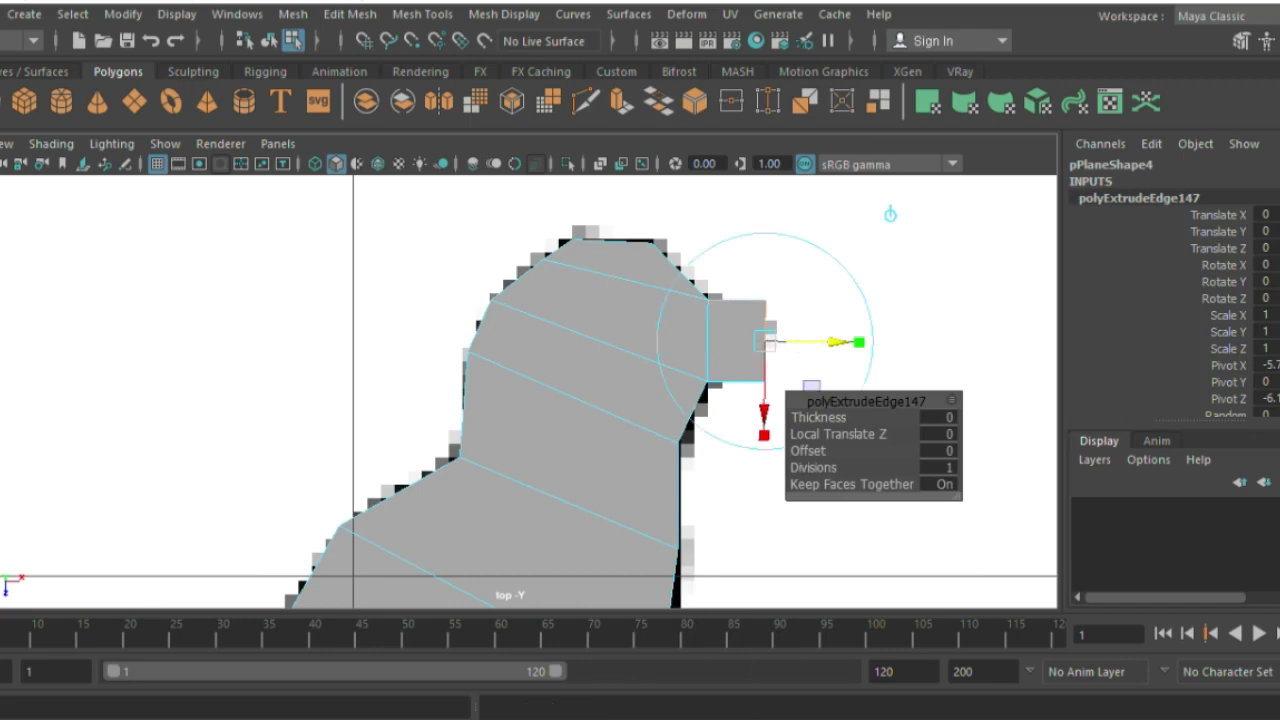
{"action": "left_click", "coordinate": [764, 442]}
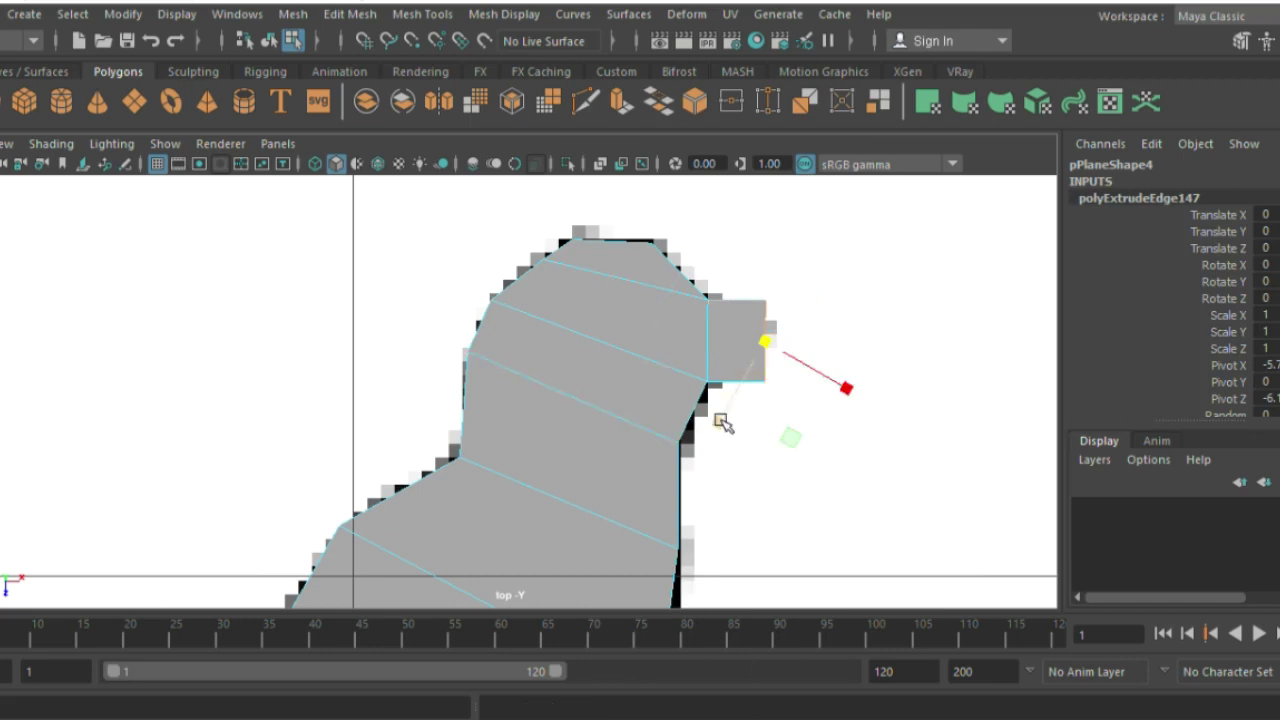
{"action": "left_click_drag", "start_coordinate": [722, 423], "coordinate": [757, 337]}
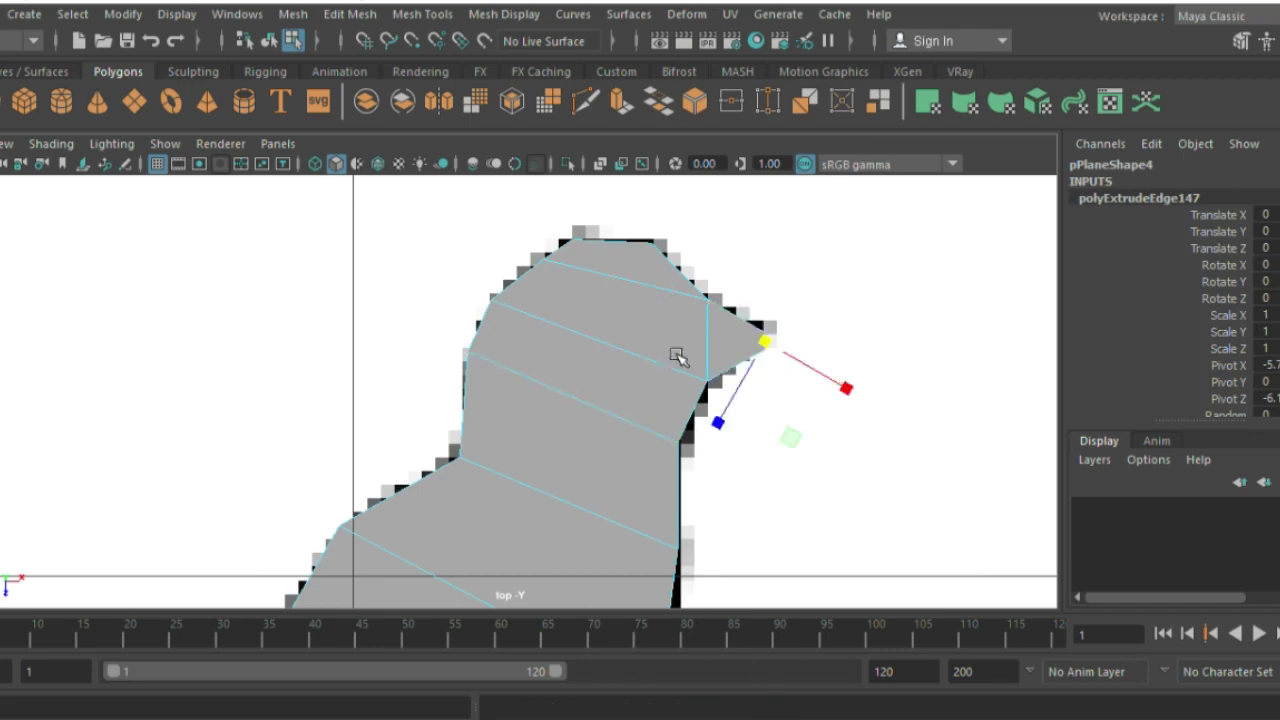
{"action": "left_click", "coordinate": [766, 340]}
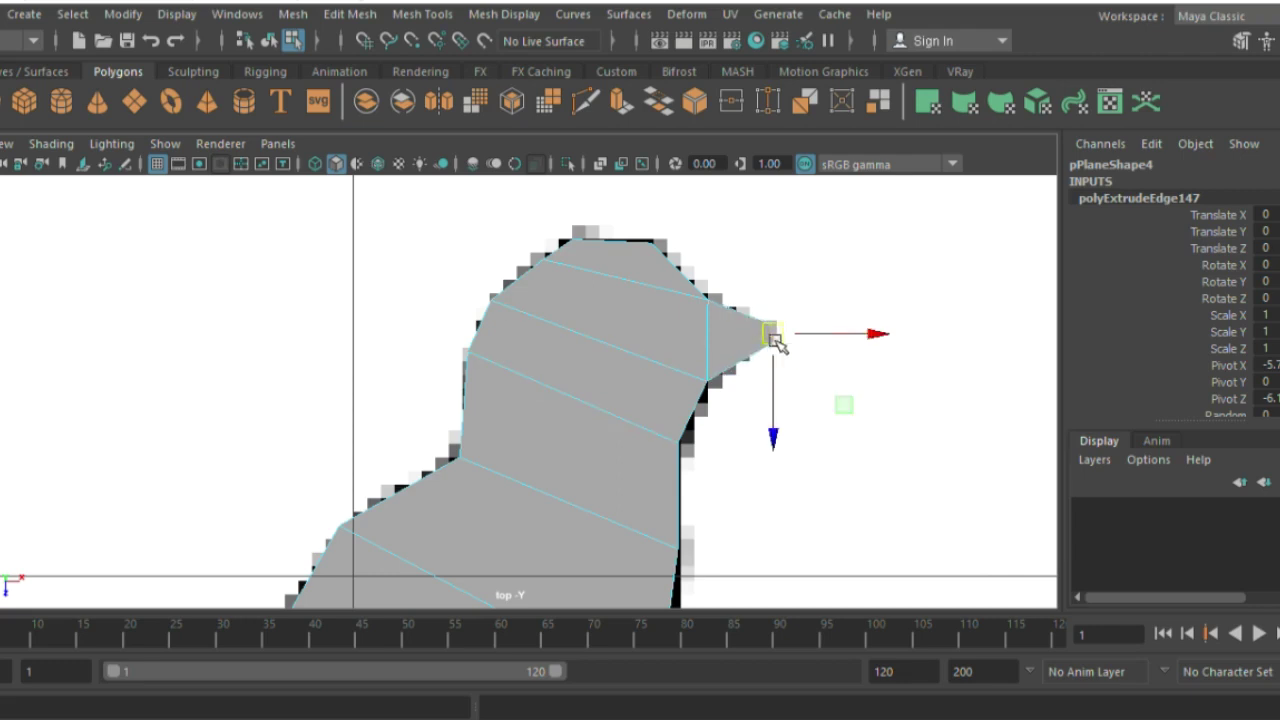
{"action": "key", "text": "F8"}
Step: Preview the bird mesh smoothed, isolate it in the view and enter vertex editing
{"action": "key", "text": "3"}
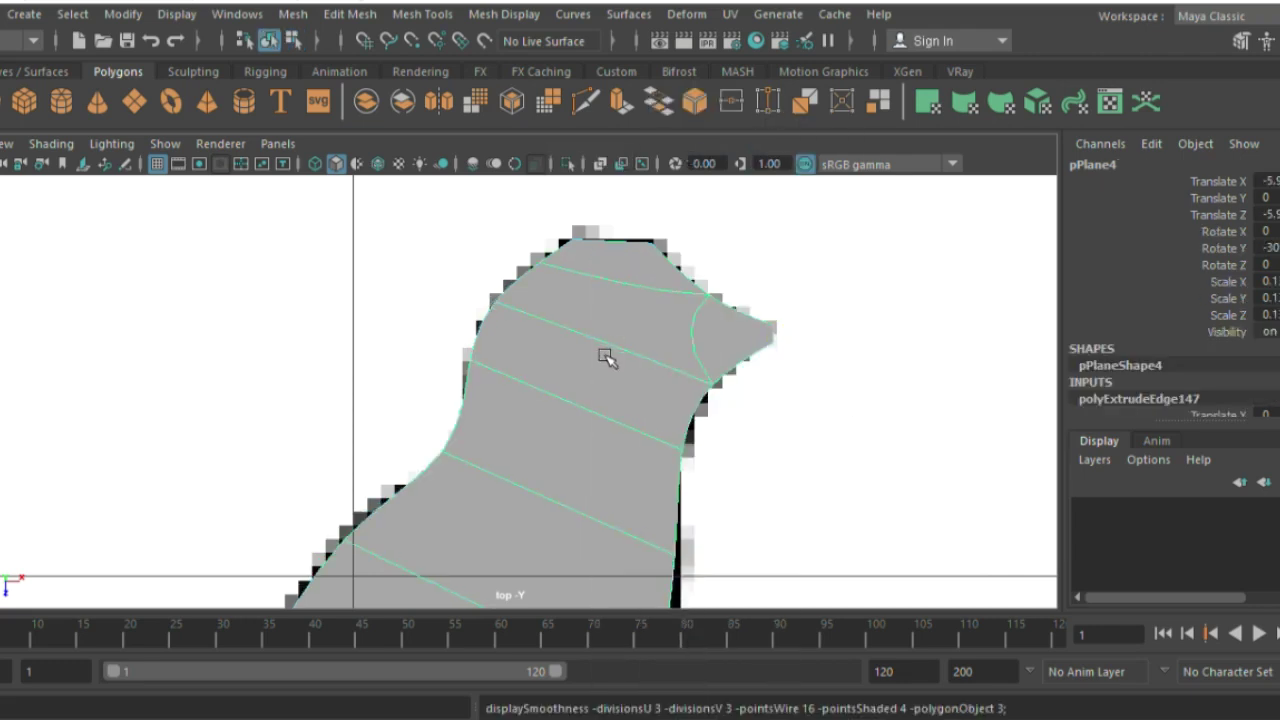
{"action": "left_click", "coordinate": [586, 317]}
{"action": "left_click", "coordinate": [586, 317]}
{"action": "left_click", "coordinate": [567, 164]}
{"action": "right_click_drag", "start_coordinate": [595, 185], "coordinate": [509, 158]}
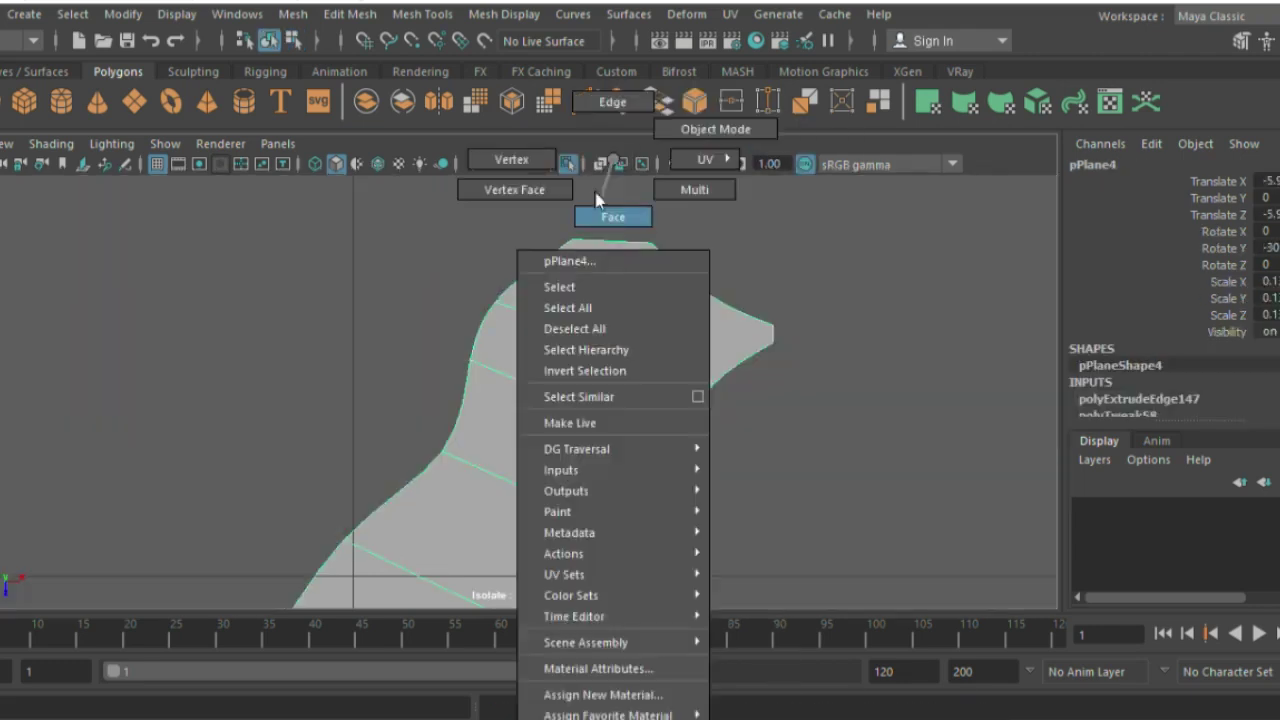
Step: Nudge the crown and beak-tip vertices onto the silhouette, then return to object mode
{"action": "left_click", "coordinate": [586, 228]}
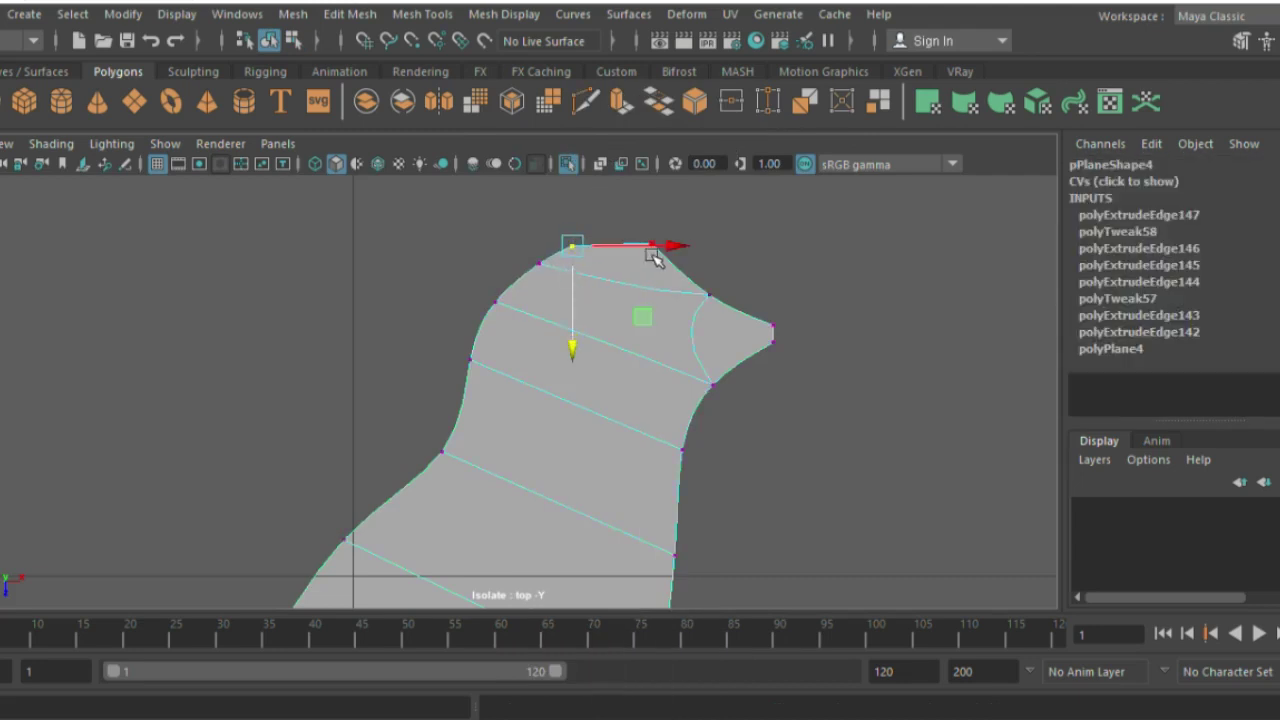
{"action": "mouse_move", "coordinate": [652, 257]}
{"action": "left_mouse_down"}
{"action": "mouse_move", "coordinate": [653, 273]}
{"action": "mouse_move", "coordinate": [637, 270]}
{"action": "left_mouse_up"}
{"action": "left_click", "coordinate": [572, 245]}
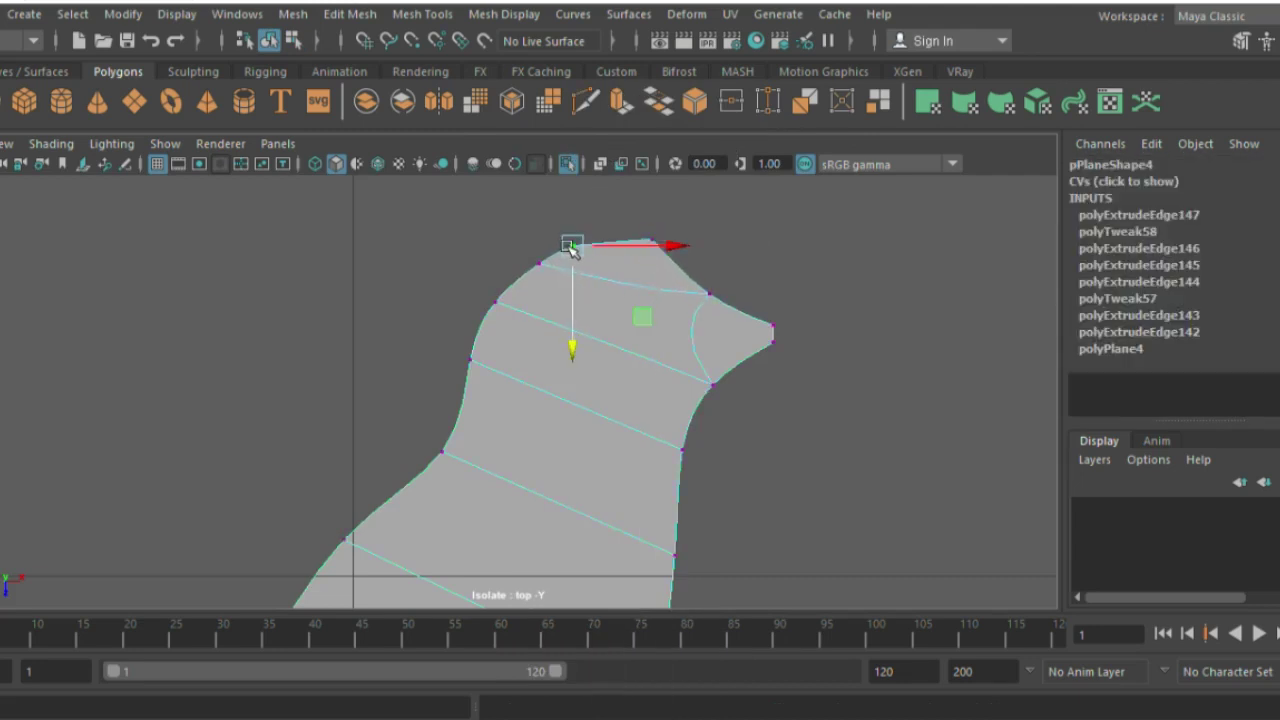
{"action": "left_click", "coordinate": [525, 266]}
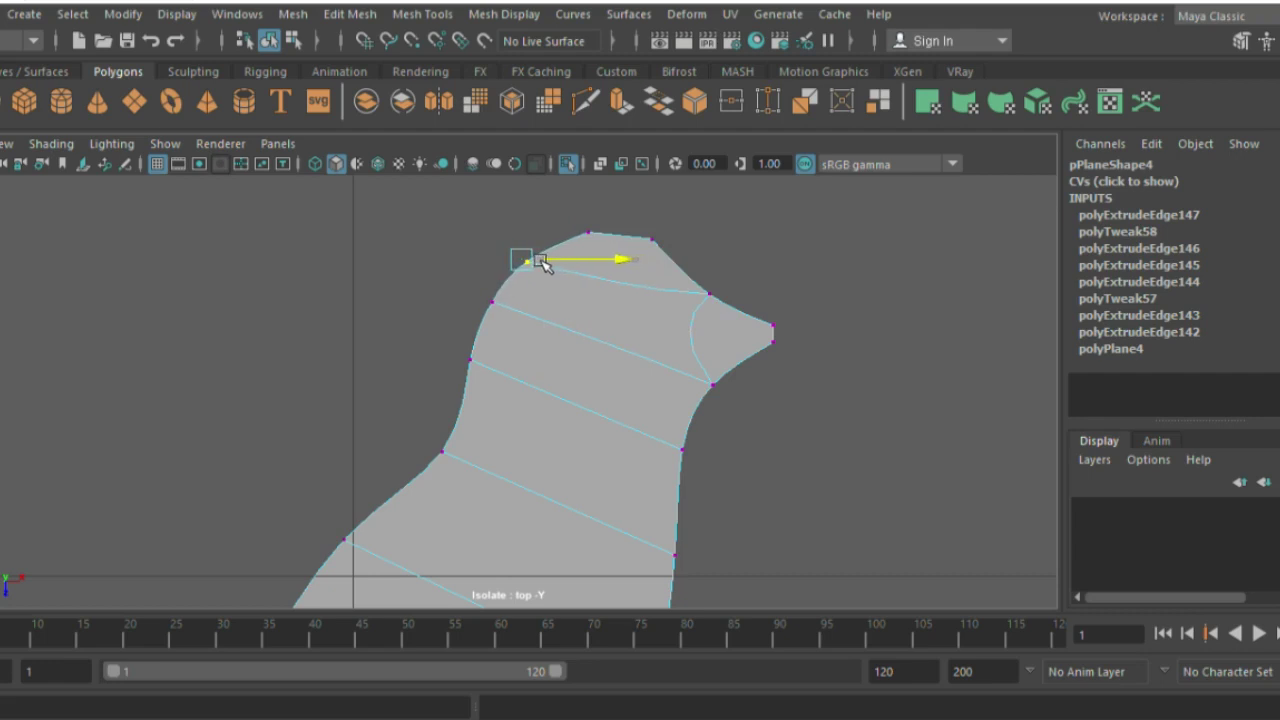
{"action": "left_click", "coordinate": [578, 235]}
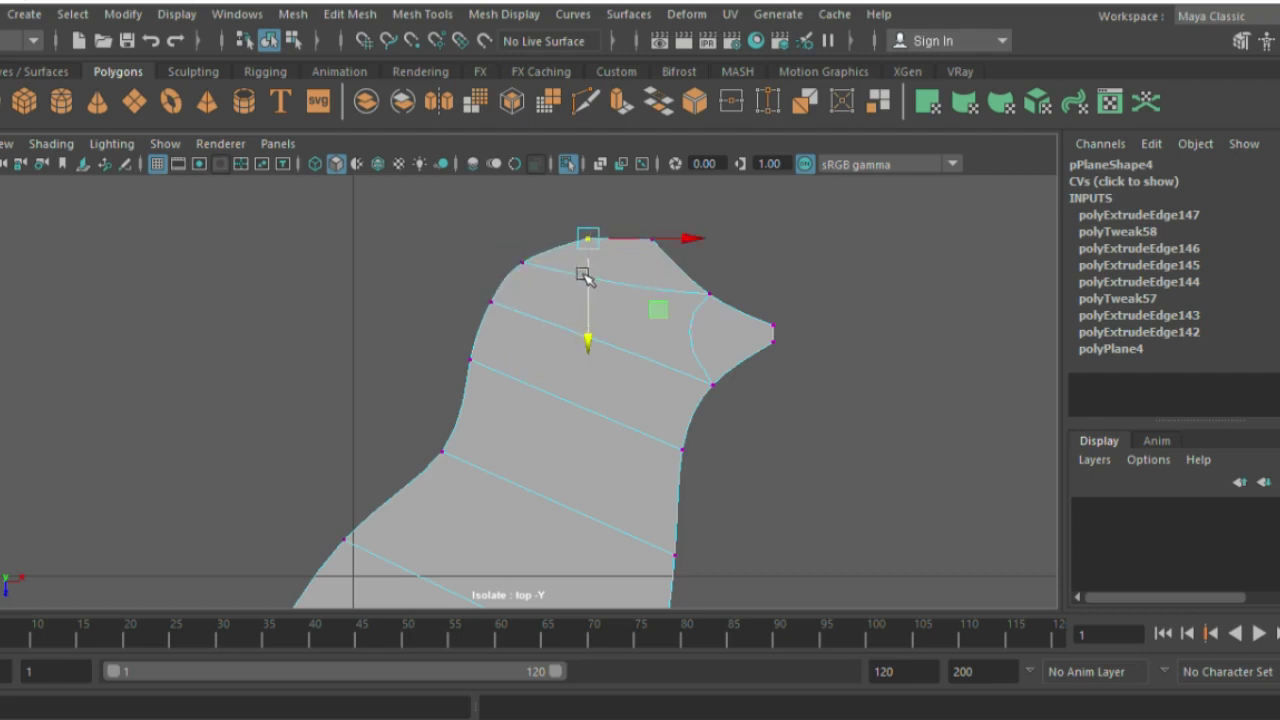
{"action": "left_click", "coordinate": [642, 262]}
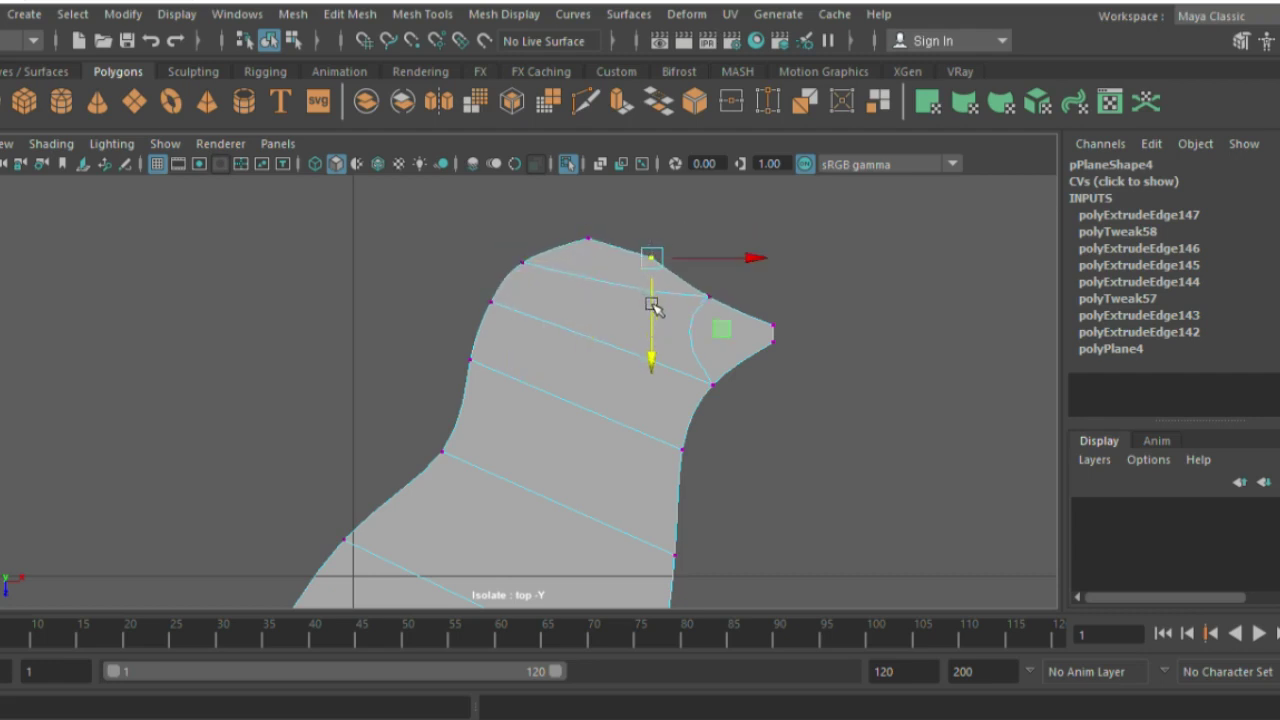
{"action": "left_click_drag", "start_coordinate": [790, 355], "coordinate": [791, 357]}
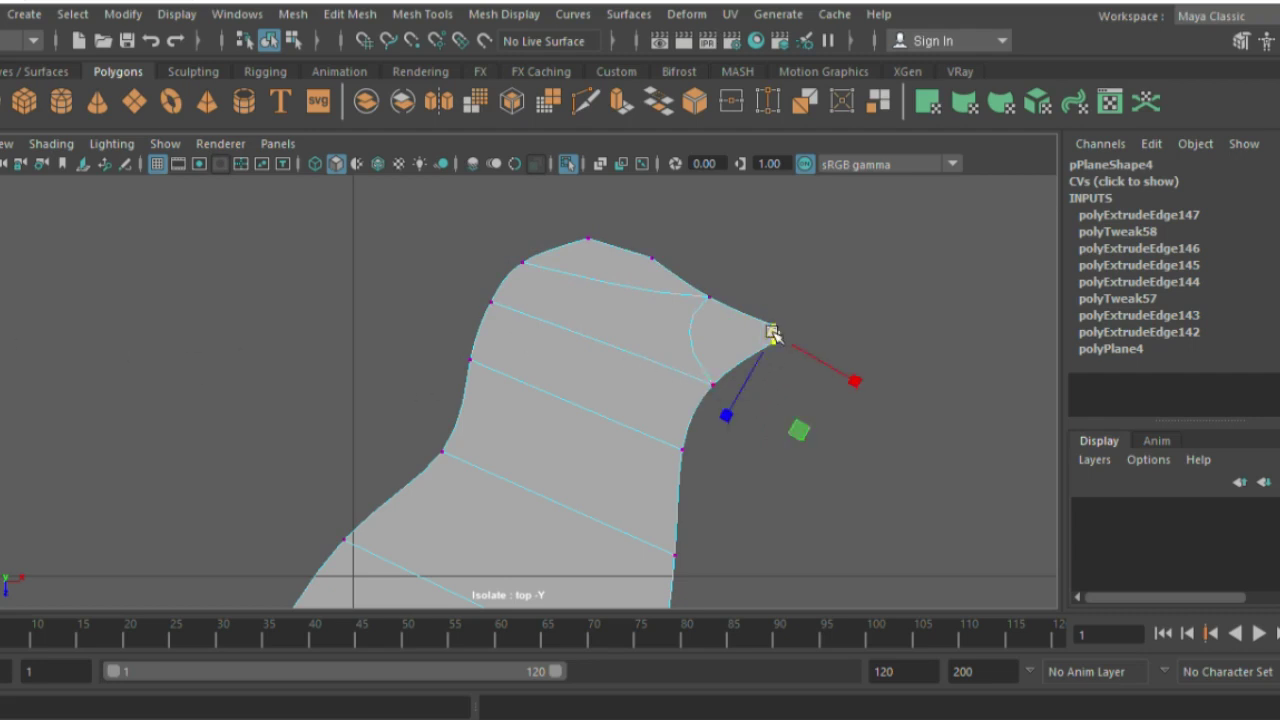
{"action": "right_click_drag", "start_coordinate": [665, 200], "coordinate": [771, 131]}
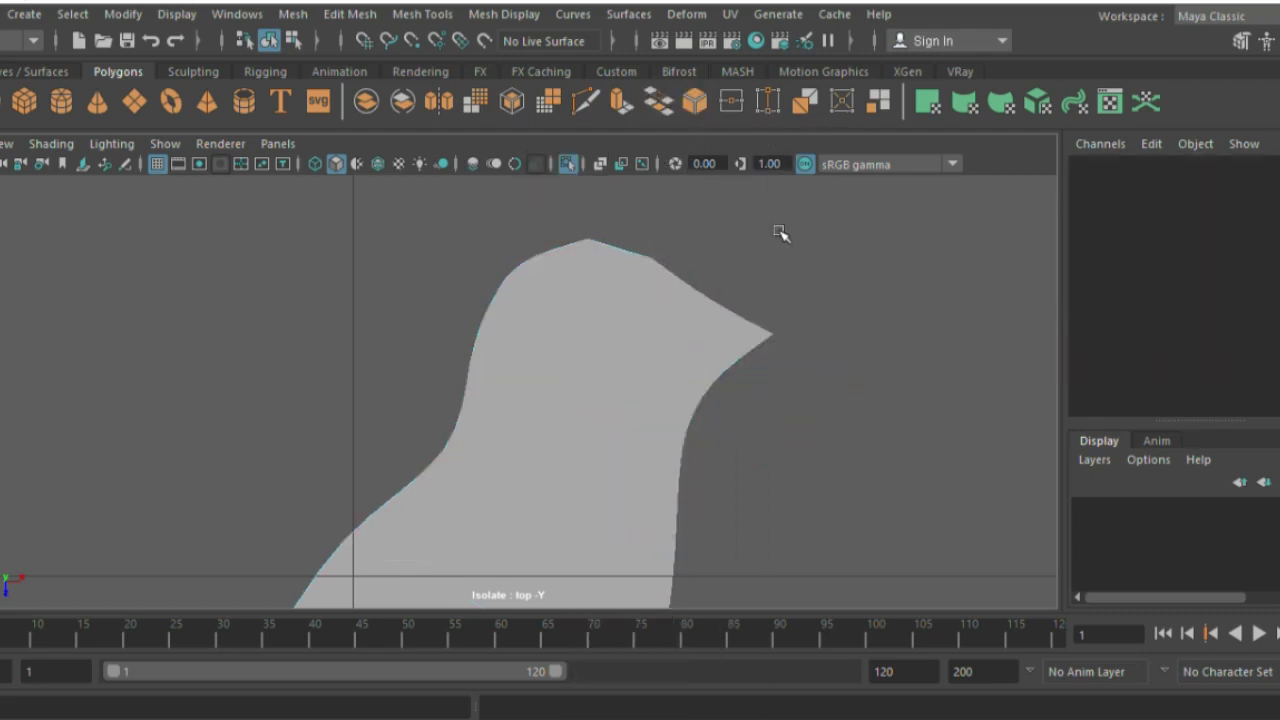
Step: Show the whole scene, then extrude the bird body's bottom edge down toward the feet
{"action": "left_click", "coordinate": [576, 163]}
{"action": "scroll", "coordinate": [677, 363], "scroll_direction": "down", "scroll_amount": 5}
{"action": "scroll", "coordinate": [677, 363], "scroll_direction": "up", "scroll_amount": 3}
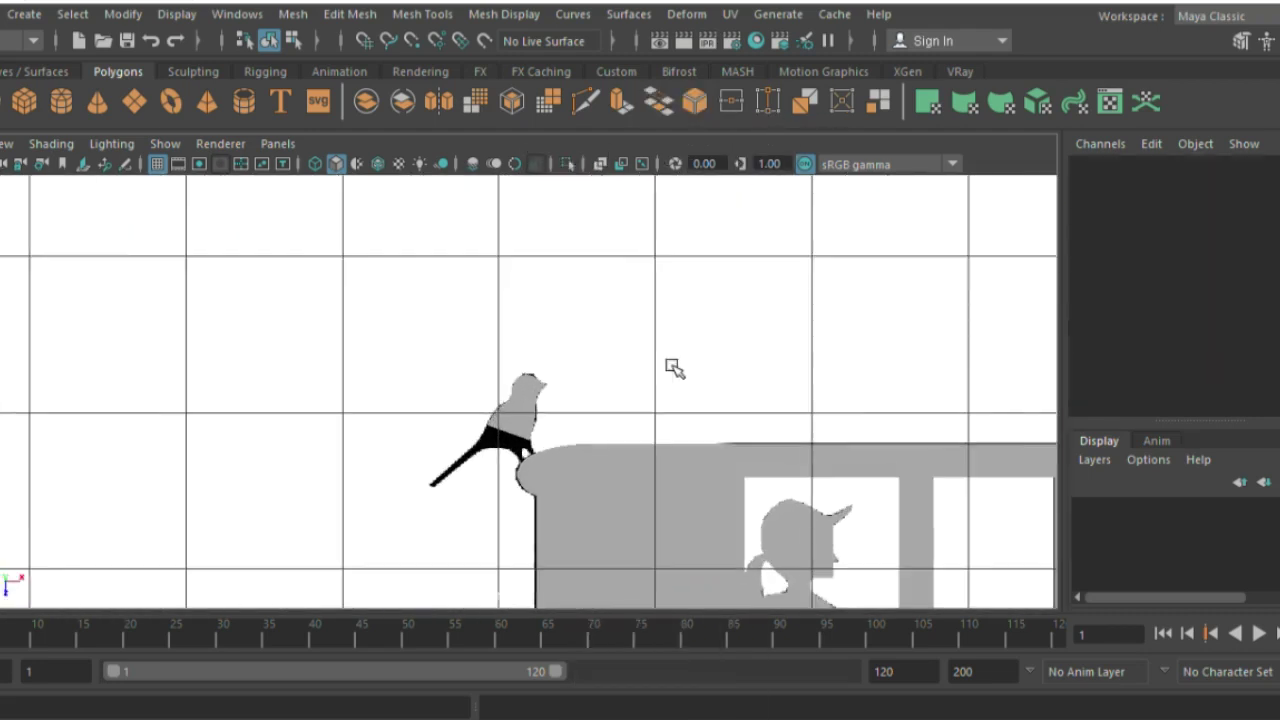
{"action": "scroll", "coordinate": [640, 360], "scroll_direction": "up", "scroll_amount": 2}
{"action": "scroll", "coordinate": [602, 356], "scroll_direction": "up", "scroll_amount": 2}
{"action": "left_click", "coordinate": [494, 449]}
{"action": "right_click_drag", "start_coordinate": [537, 371], "coordinate": [528, 277]}
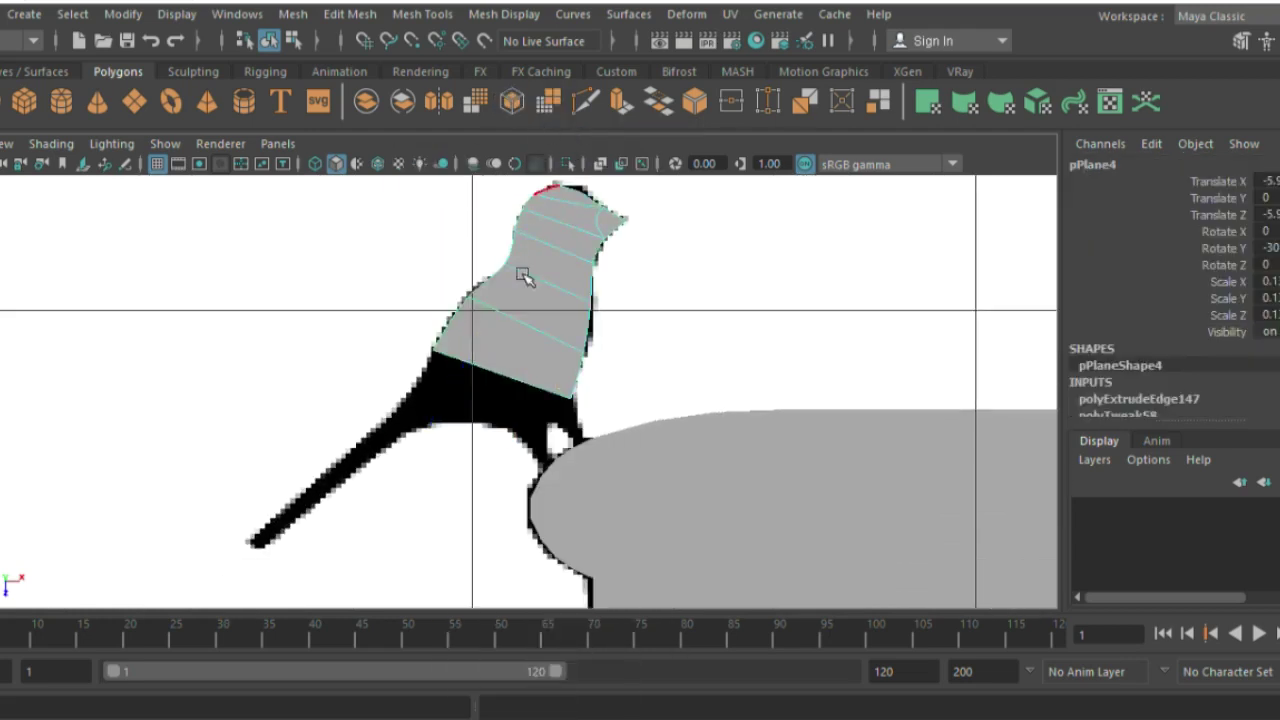
{"action": "left_click", "coordinate": [508, 383]}
{"action": "key", "text": "ctrl+e"}
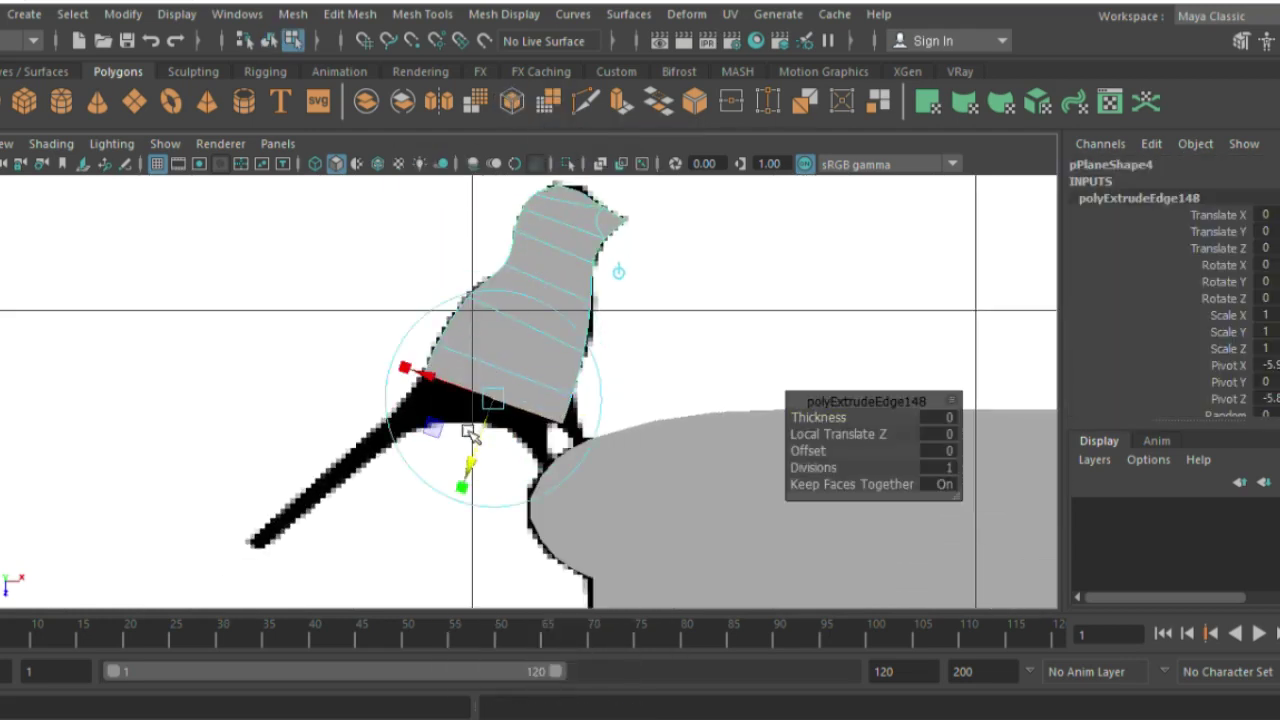
{"action": "left_click_drag", "start_coordinate": [470, 415], "coordinate": [483, 433]}
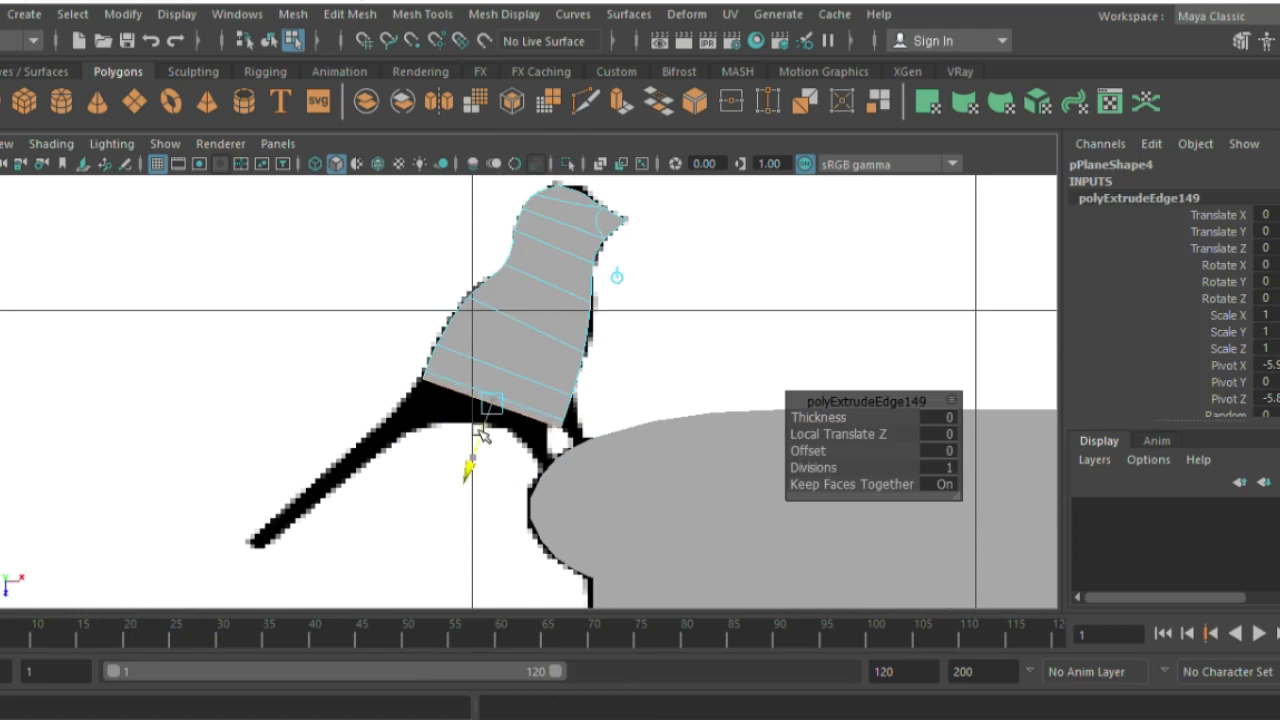
Step: Move the lower right body vertex onto the silhouette outline
{"action": "right_click_drag", "start_coordinate": [457, 175], "coordinate": [345, 160]}
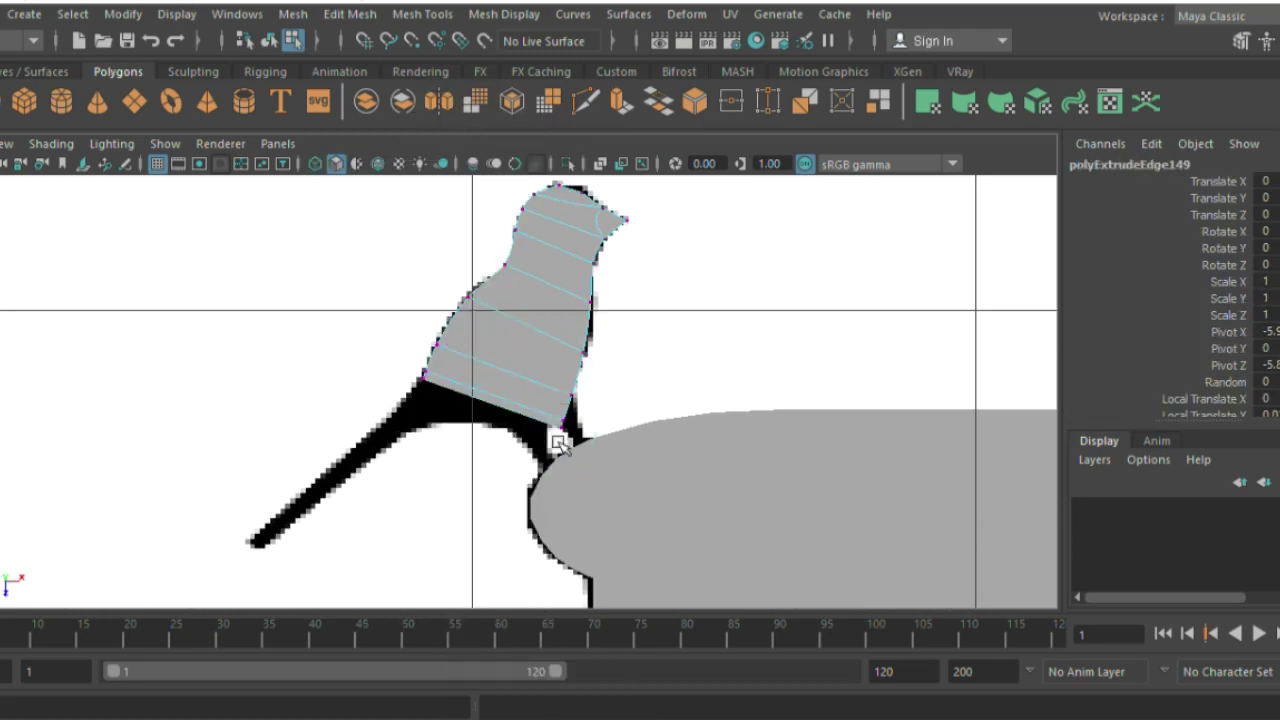
{"action": "left_click", "coordinate": [558, 440]}
{"action": "left_click_drag", "start_coordinate": [563, 425], "coordinate": [503, 428]}
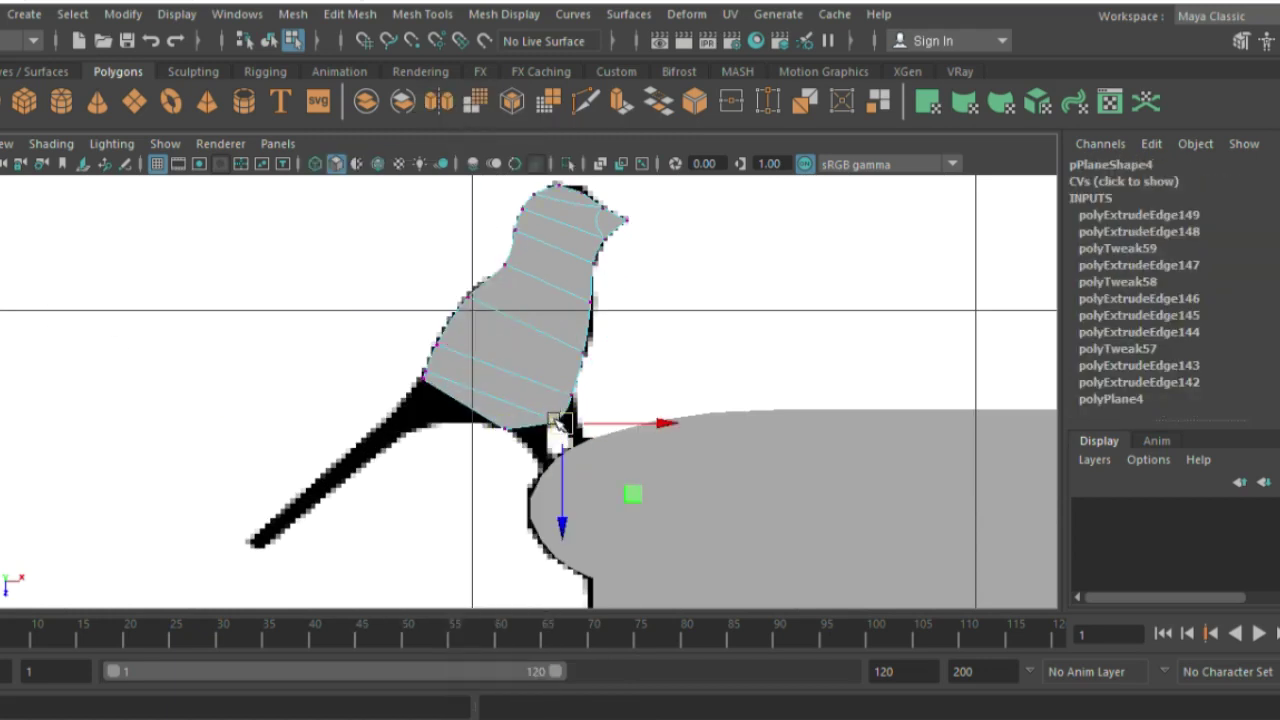
{"action": "scroll", "coordinate": [630, 495], "scroll_direction": "up", "scroll_amount": 3}
Step: Extrude the edges above the foot downward so the mesh covers the bird's foot
{"action": "right_click_drag", "start_coordinate": [571, 160], "coordinate": [547, 128]}
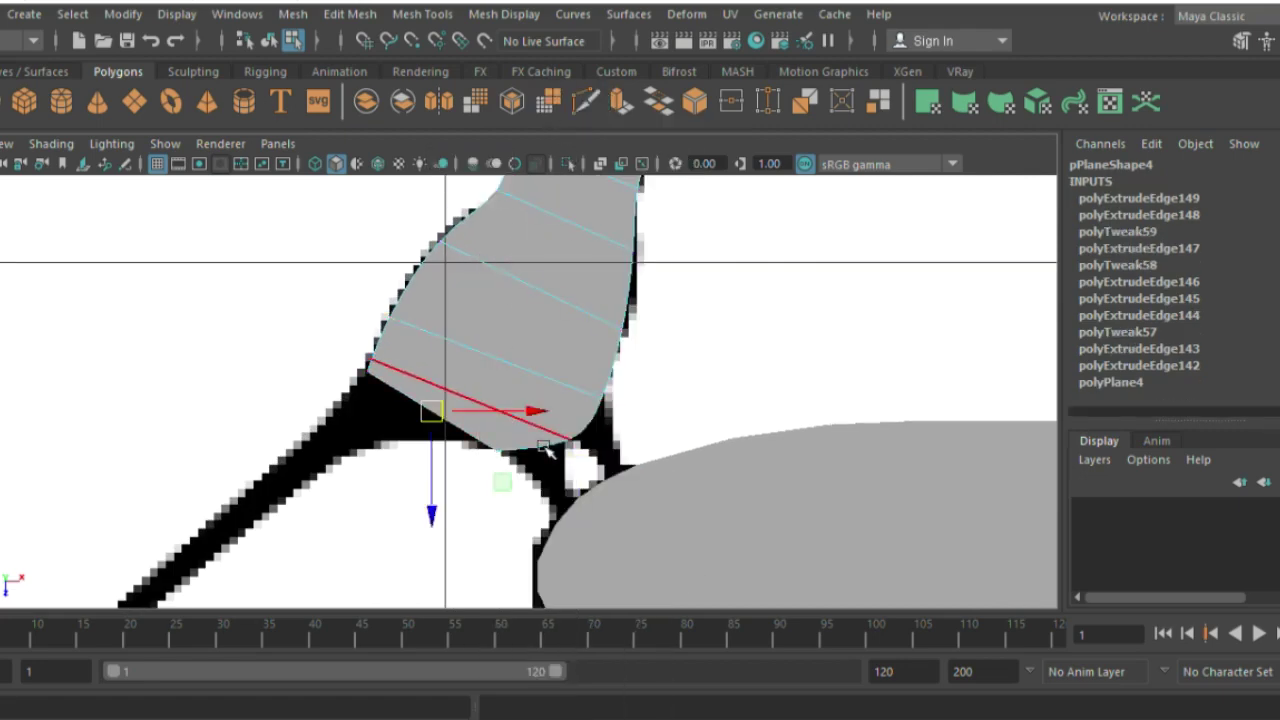
{"action": "left_click", "coordinate": [590, 440]}
{"action": "key", "text": "ctrl+e"}
{"action": "key", "text": "ctrl+z"}
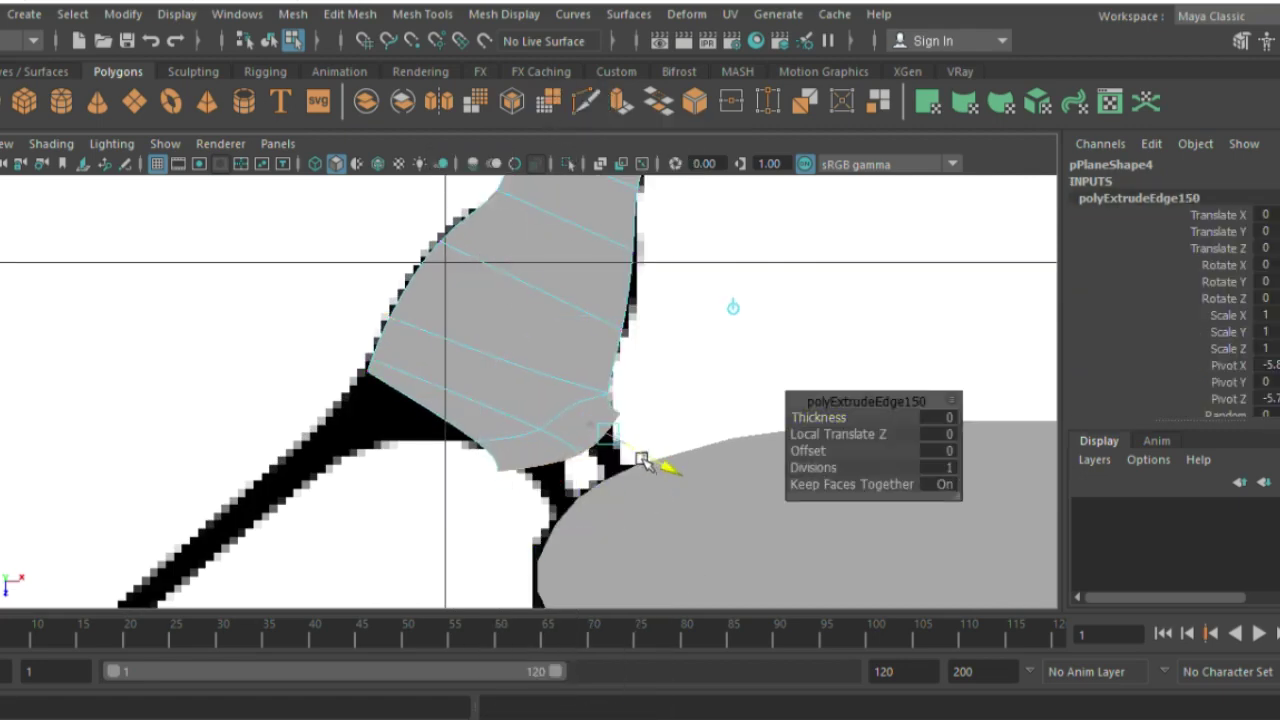
{"action": "key", "text": "ctrl+e"}
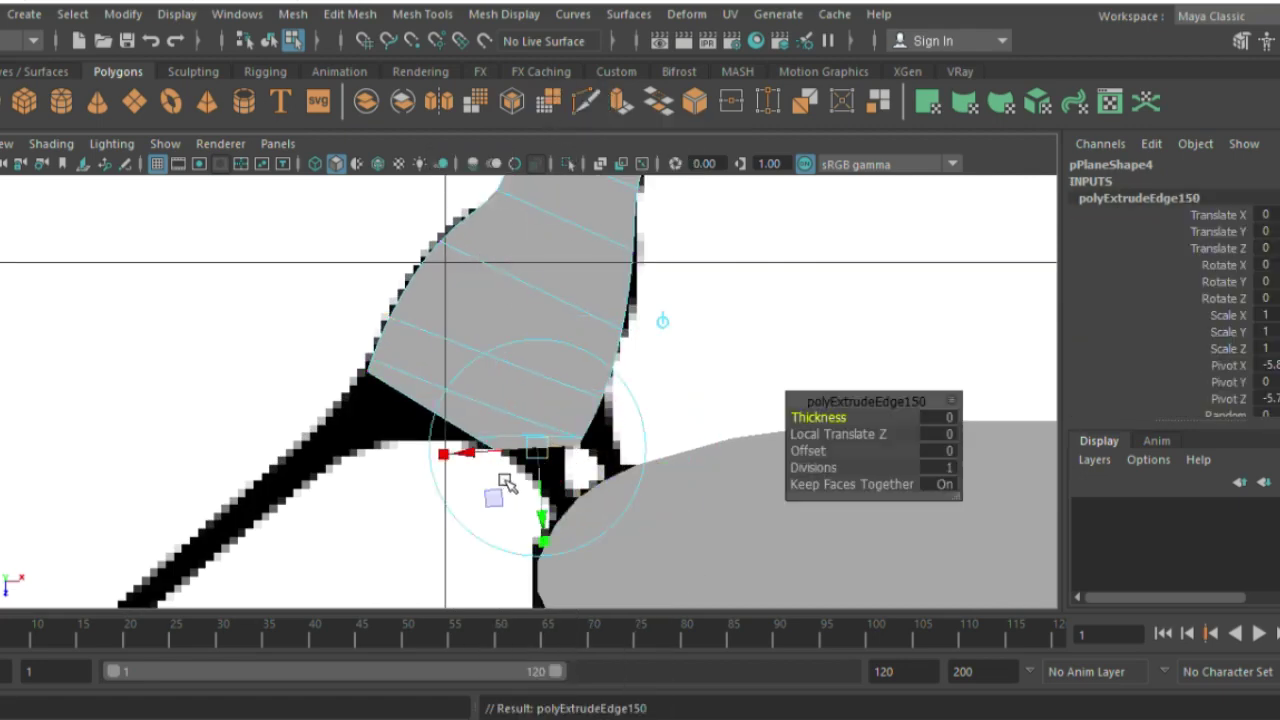
{"action": "left_click_drag", "start_coordinate": [537, 447], "coordinate": [570, 530]}
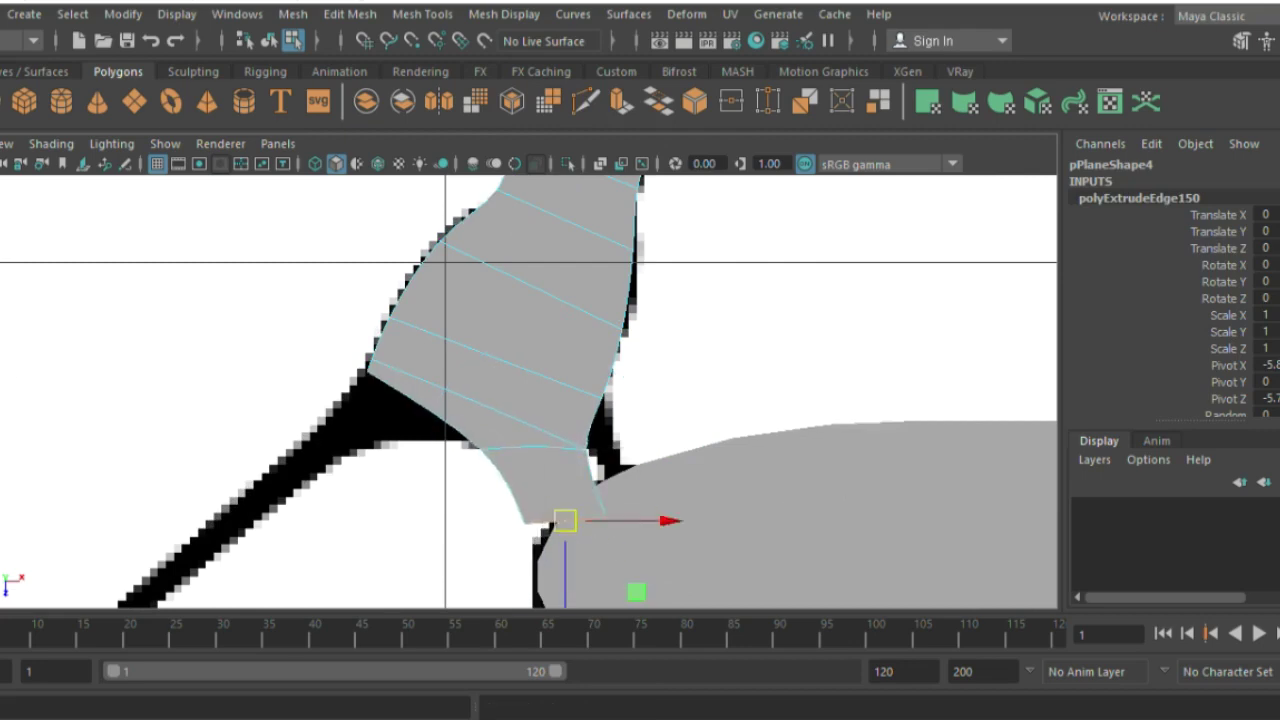
{"action": "left_click_drag", "start_coordinate": [520, 598], "coordinate": [535, 540]}
{"action": "left_click", "coordinate": [607, 430]}
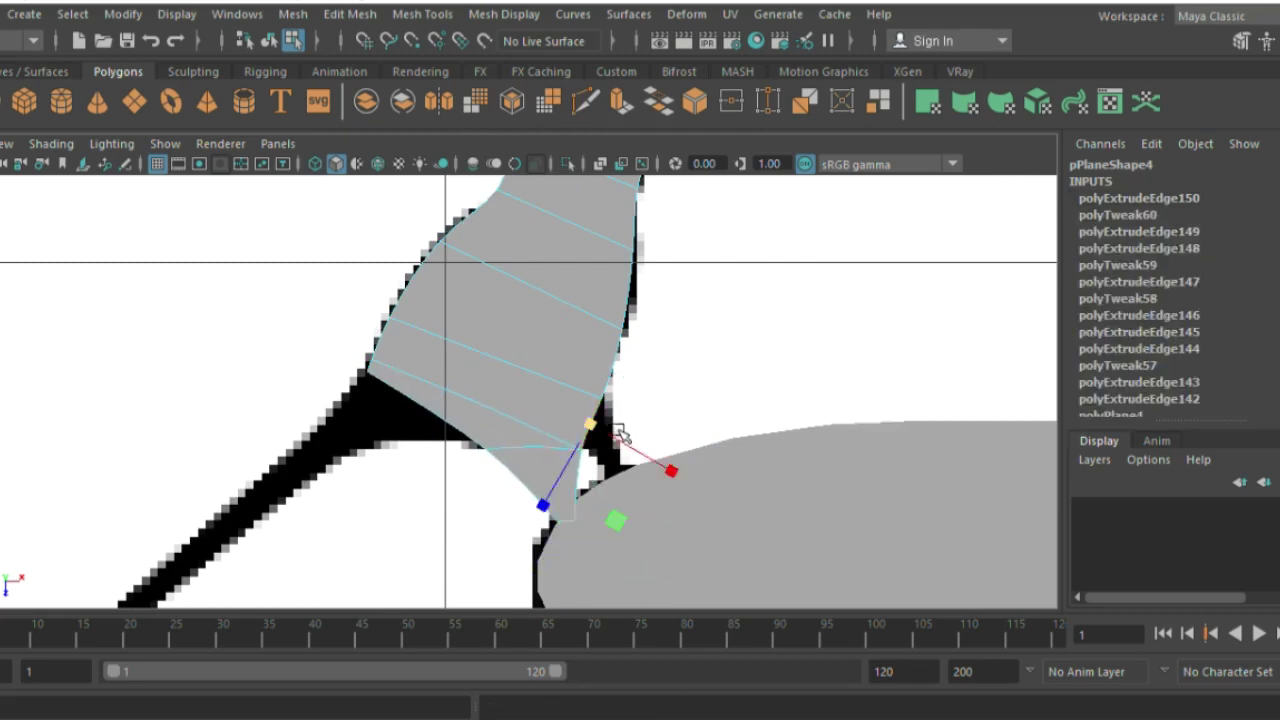
{"action": "key", "text": "ctrl+e"}
{"action": "left_click_drag", "start_coordinate": [637, 490], "coordinate": [600, 494]}
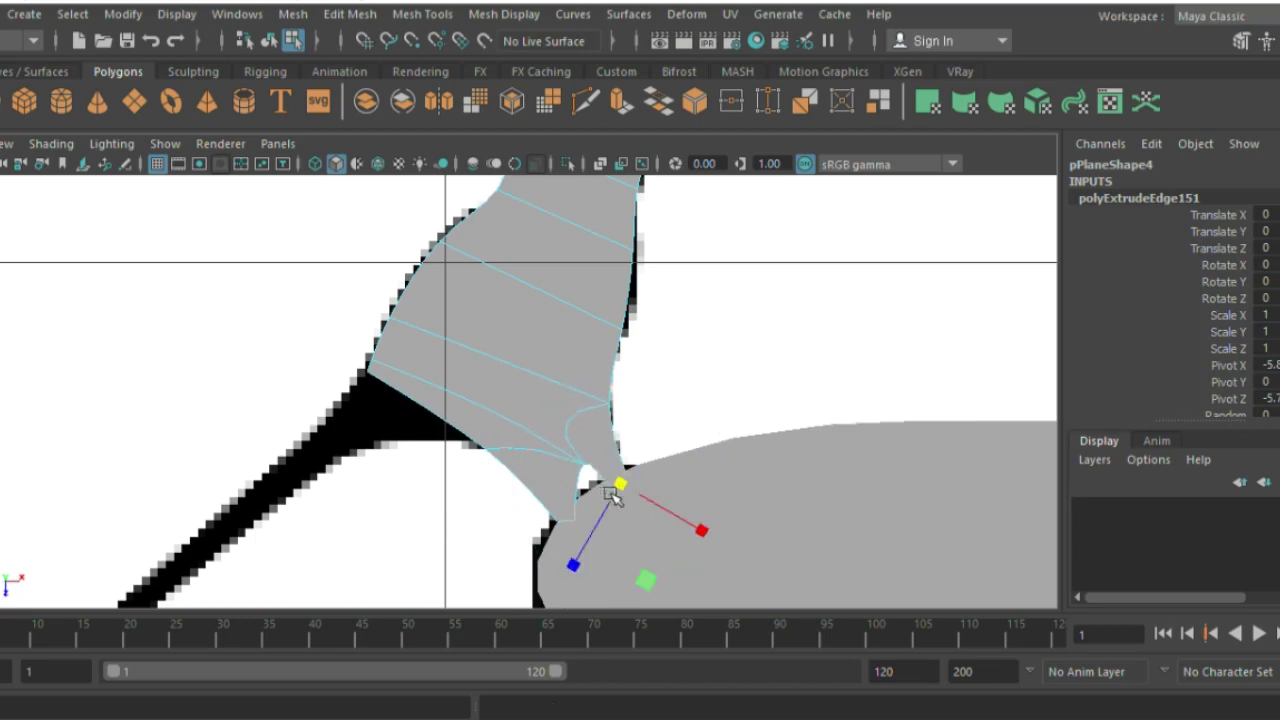
Step: Extrude the body's bottom edge out along the tail, twice
{"action": "left_click", "coordinate": [408, 400]}
{"action": "middle_click_drag", "start_coordinate": [457, 460], "coordinate": [602, 415], "text": "alt"}
{"action": "key", "text": "ctrl+e"}
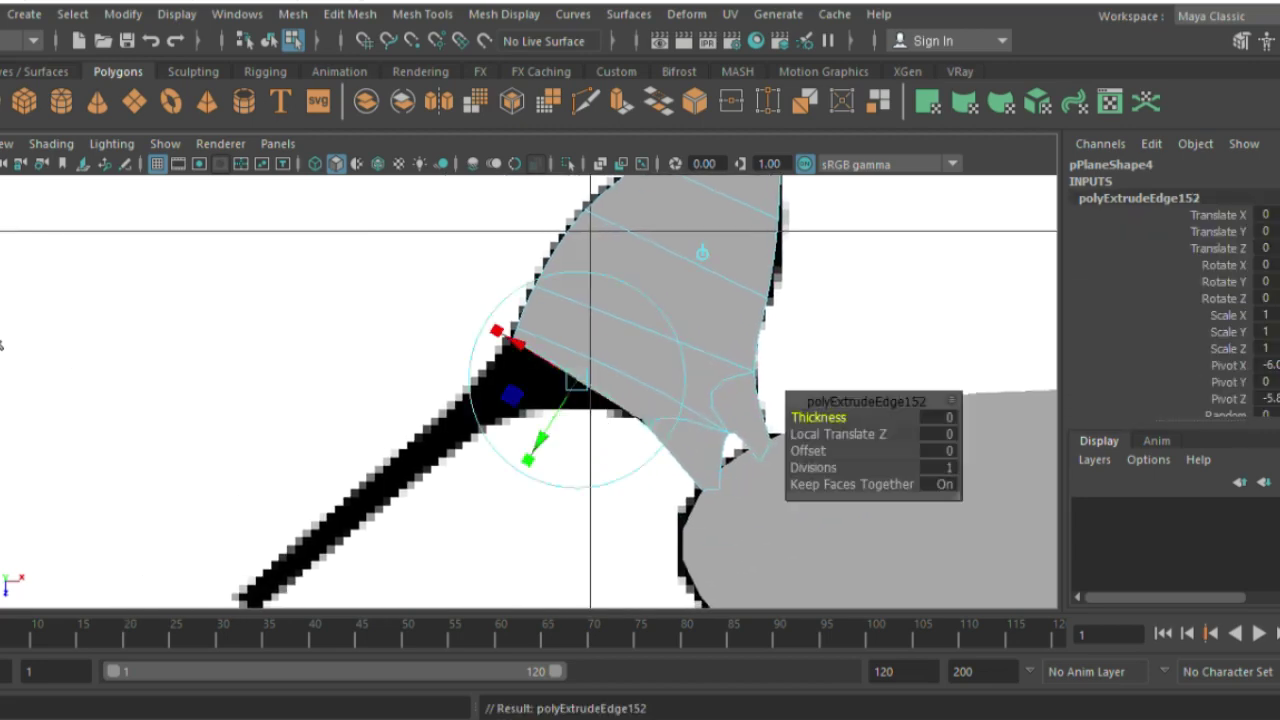
{"action": "mouse_move", "coordinate": [577, 380]}
{"action": "left_mouse_down"}
{"action": "mouse_move", "coordinate": [450, 380]}
{"action": "mouse_move", "coordinate": [188, 577]}
{"action": "left_mouse_up"}
{"action": "key", "text": "ctrl+e"}
{"action": "key", "text": "ctrl+e"}
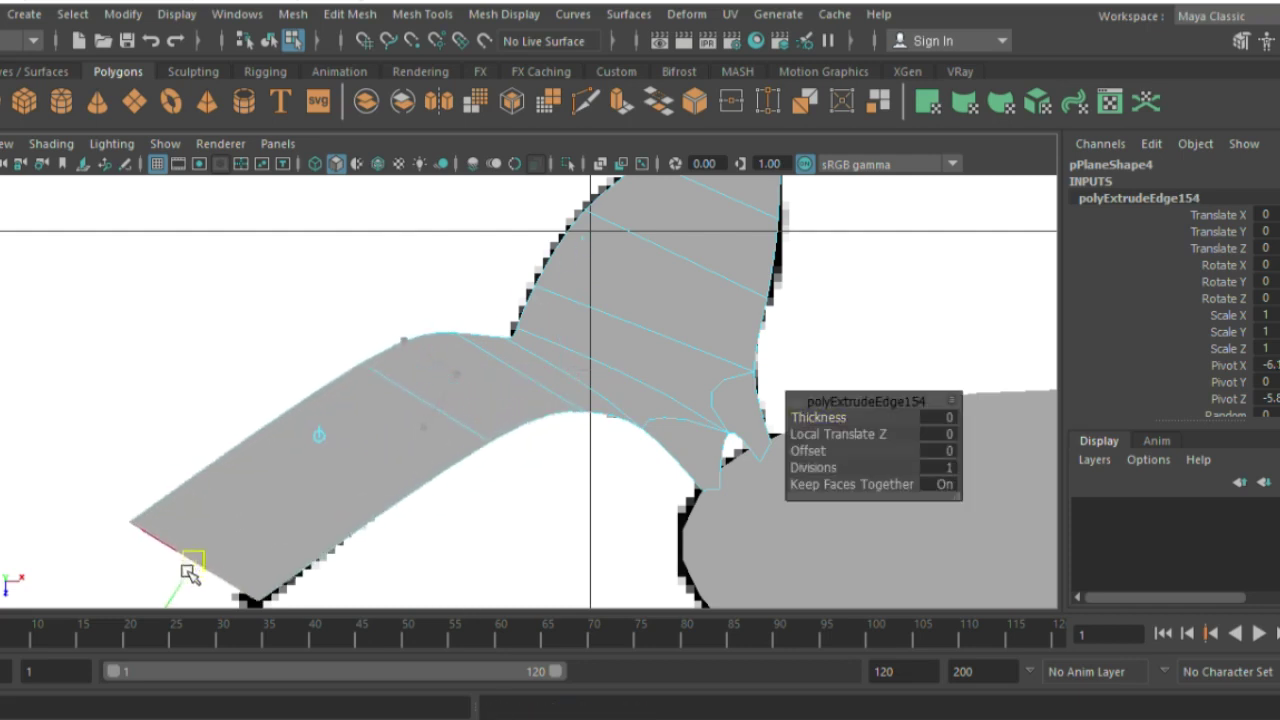
Step: Align the tail vertices with the outline, taper the tail to its tip, and reselect the whole mesh
{"action": "right_click_drag", "start_coordinate": [460, 175], "coordinate": [392, 160]}
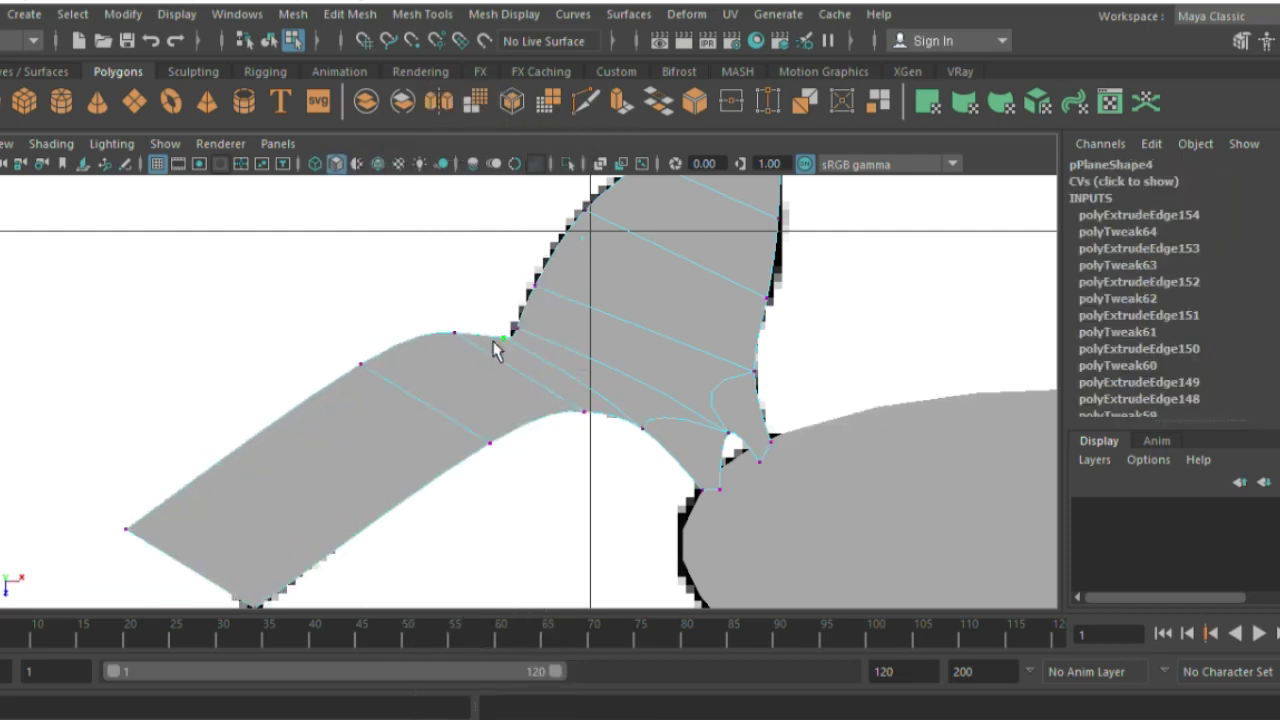
{"action": "mouse_move", "coordinate": [522, 340]}
{"action": "left_mouse_down"}
{"action": "mouse_move", "coordinate": [503, 366]}
{"action": "mouse_move", "coordinate": [456, 384]}
{"action": "mouse_move", "coordinate": [466, 407]}
{"action": "left_mouse_up"}
{"action": "left_click", "coordinate": [366, 374]}
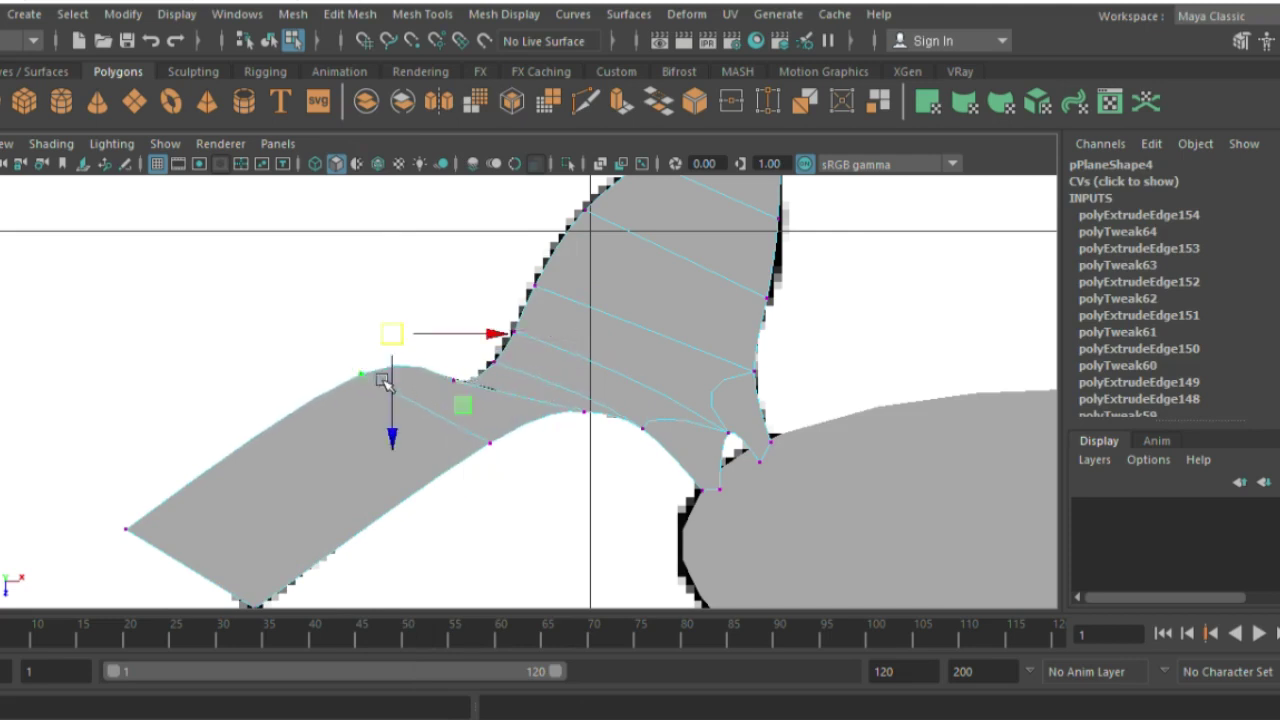
{"action": "mouse_move", "coordinate": [392, 336]}
{"action": "left_mouse_down"}
{"action": "mouse_move", "coordinate": [380, 409]}
{"action": "mouse_move", "coordinate": [418, 467]}
{"action": "mouse_move", "coordinate": [460, 415]}
{"action": "mouse_move", "coordinate": [417, 463]}
{"action": "mouse_move", "coordinate": [413, 440]}
{"action": "left_mouse_up"}
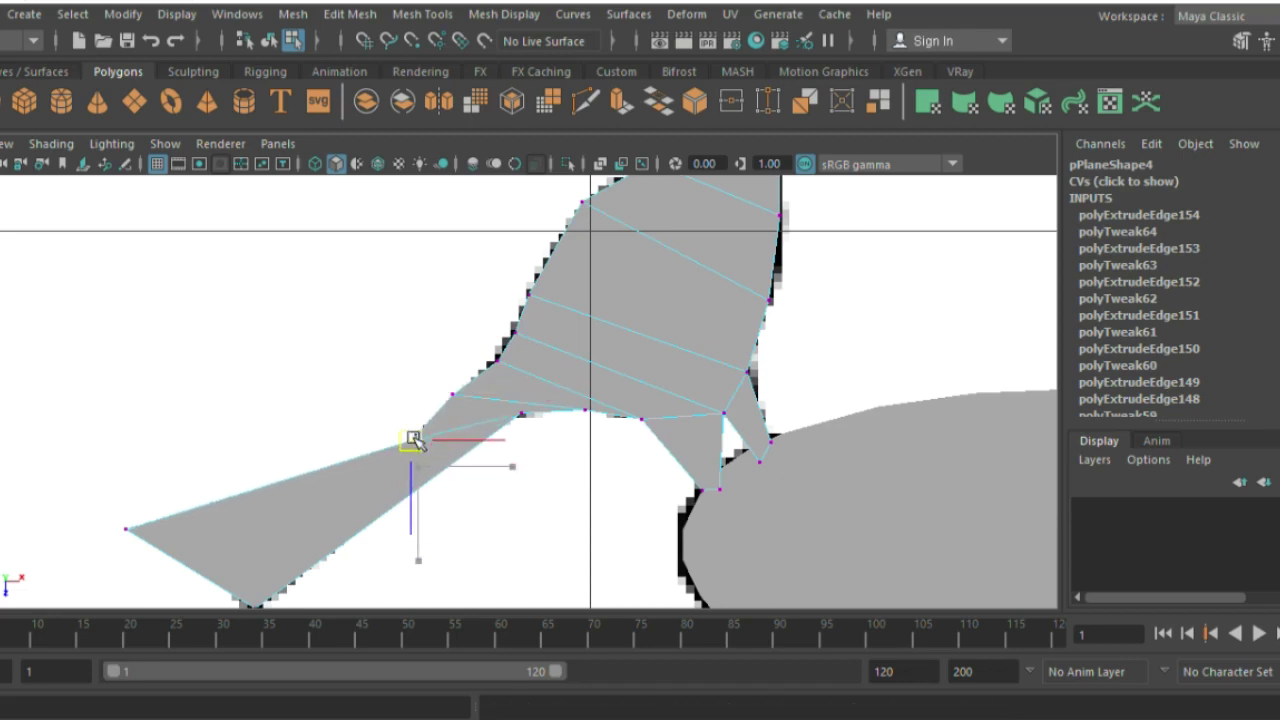
{"action": "left_click", "coordinate": [457, 397]}
{"action": "left_click", "coordinate": [494, 365]}
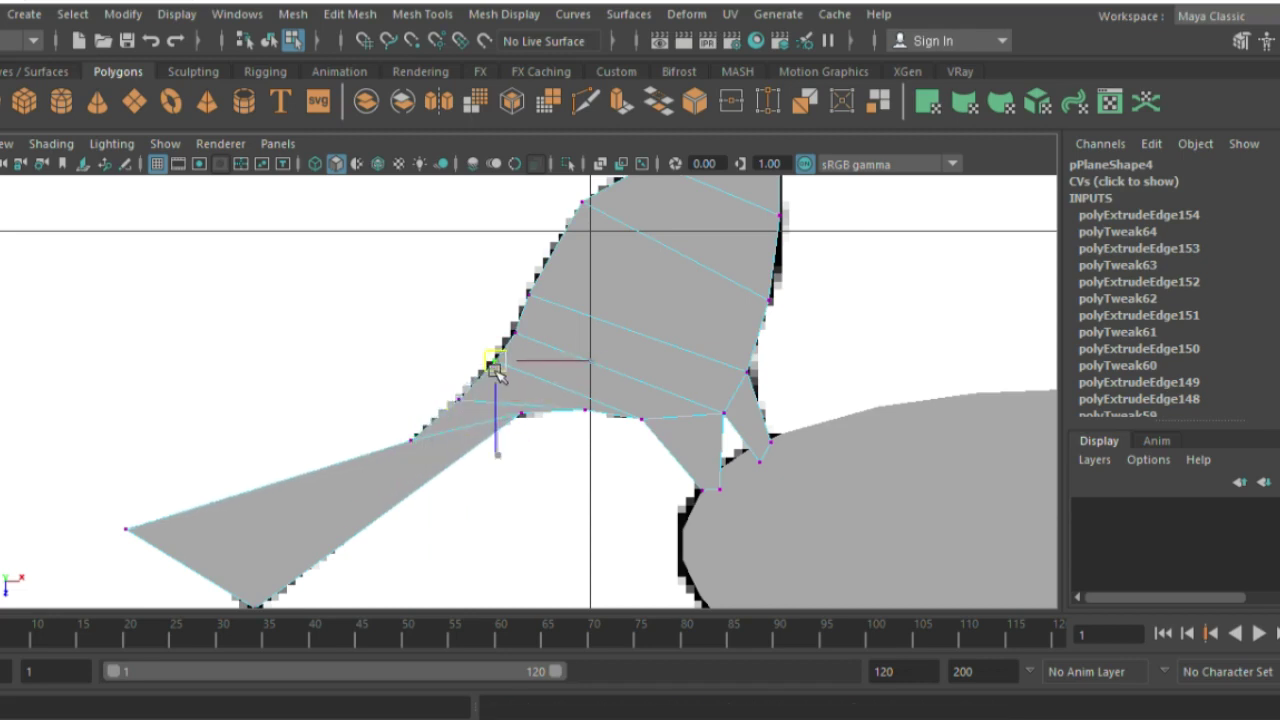
{"action": "middle_click_drag", "start_coordinate": [505, 483], "coordinate": [620, 393], "text": "alt"}
{"action": "left_click", "coordinate": [246, 434]}
{"action": "left_click_drag", "start_coordinate": [246, 434], "coordinate": [360, 504]}
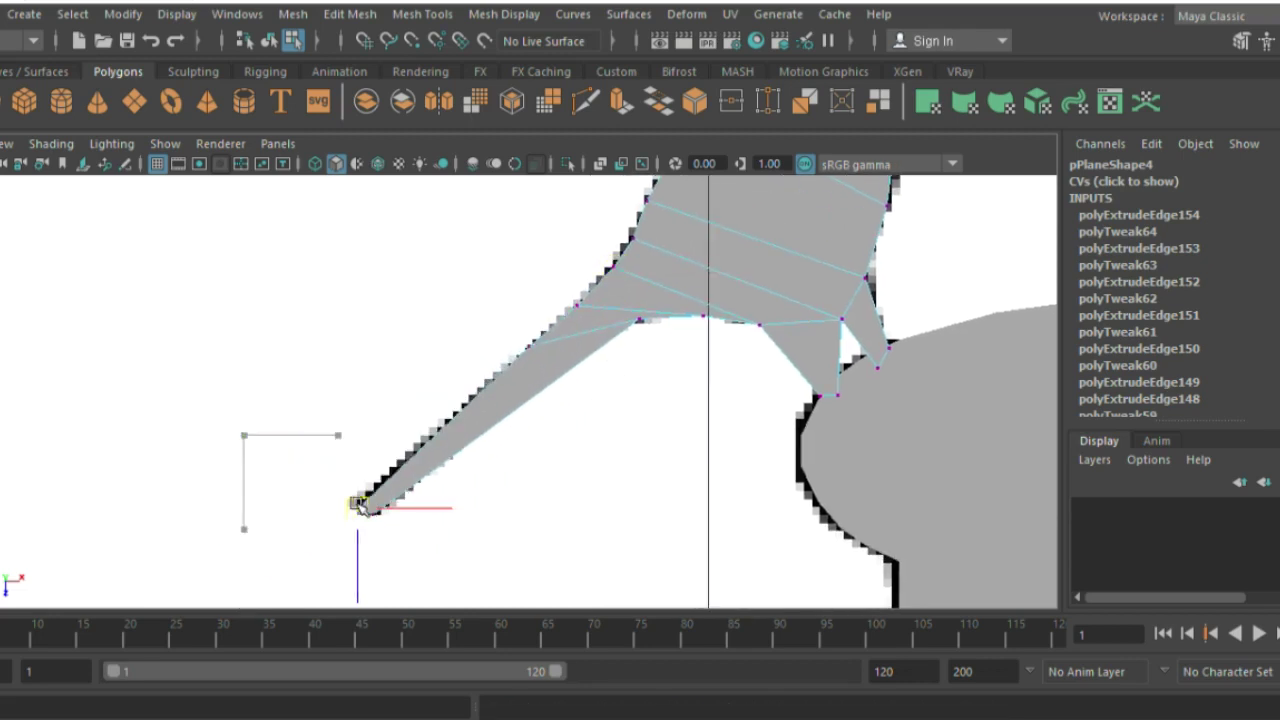
{"action": "right_click_drag", "start_coordinate": [620, 190], "coordinate": [712, 130]}
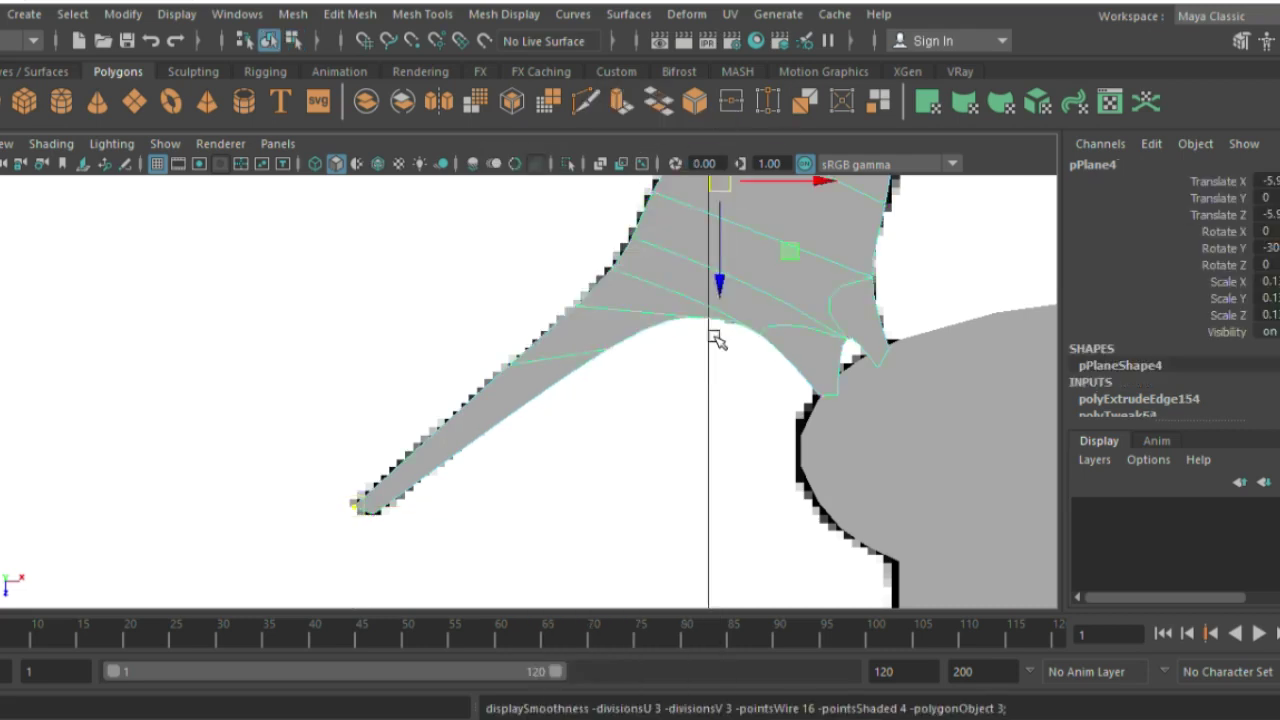
{"action": "left_click", "coordinate": [716, 364]}
Step: Frame the carriage, select the passenger's head mesh, extrude it and preview it smoothed
{"action": "key", "text": "f"}
{"action": "left_click", "coordinate": [545, 377]}
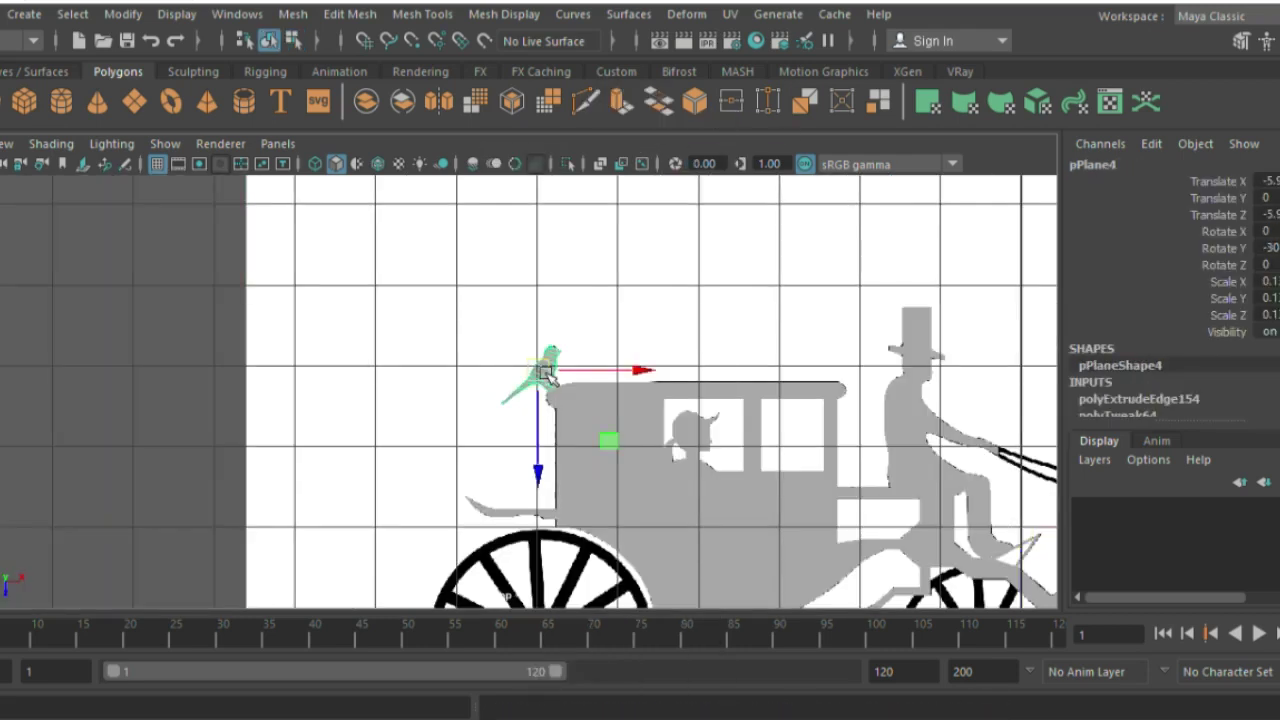
{"action": "right_click_drag", "start_coordinate": [557, 243], "coordinate": [586, 300], "text": "shift"}
{"action": "scroll", "coordinate": [684, 428], "scroll_direction": "up", "scroll_amount": 2}
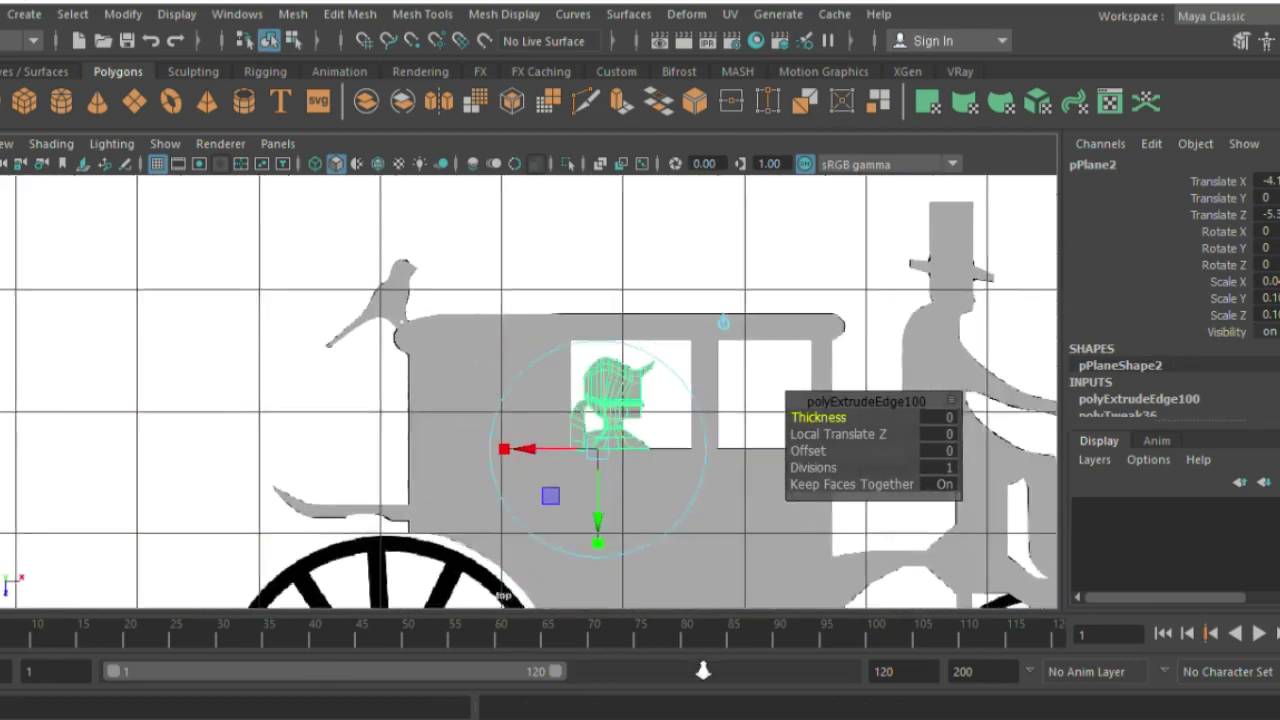
{"action": "scroll", "coordinate": [572, 505], "scroll_direction": "up", "scroll_amount": 2}
{"action": "scroll", "coordinate": [590, 520], "scroll_direction": "up", "scroll_amount": 2}
{"action": "scroll", "coordinate": [480, 520], "scroll_direction": "up", "scroll_amount": 2}
{"action": "key", "text": "3"}
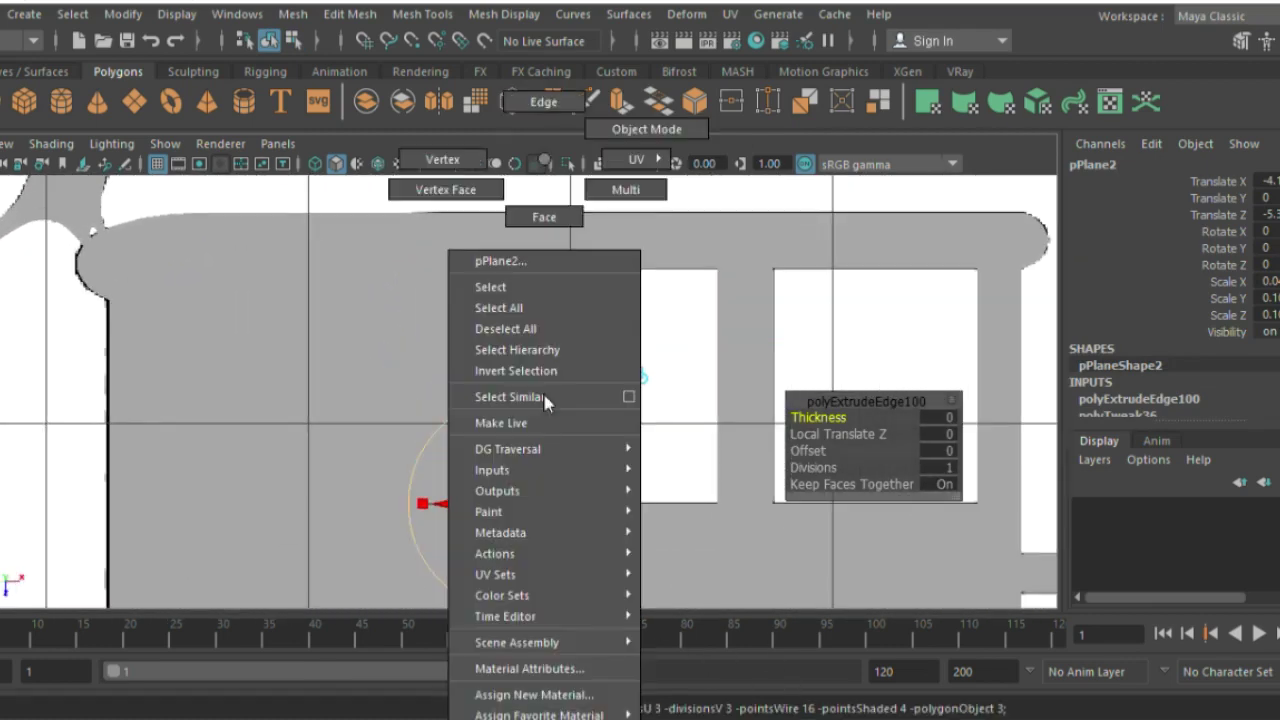
Step: Slide a lower head-outline vertex slightly right, then smooth the head mesh
{"action": "right_click_drag", "start_coordinate": [543, 230], "coordinate": [505, 214]}
{"action": "scroll", "coordinate": [585, 428], "scroll_direction": "up", "scroll_amount": 3}
{"action": "scroll", "coordinate": [513, 520], "scroll_direction": "up", "scroll_amount": 3}
{"action": "left_click", "coordinate": [497, 490]}
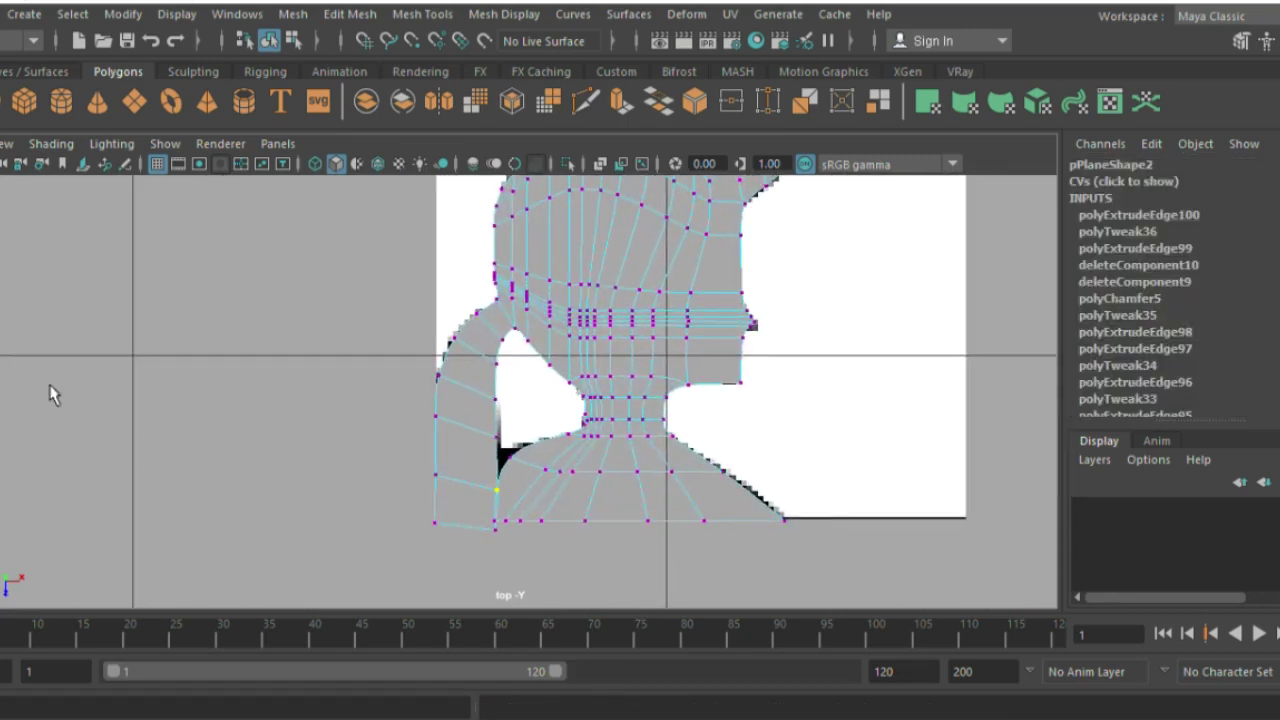
{"action": "left_click_drag", "start_coordinate": [558, 494], "coordinate": [571, 494]}
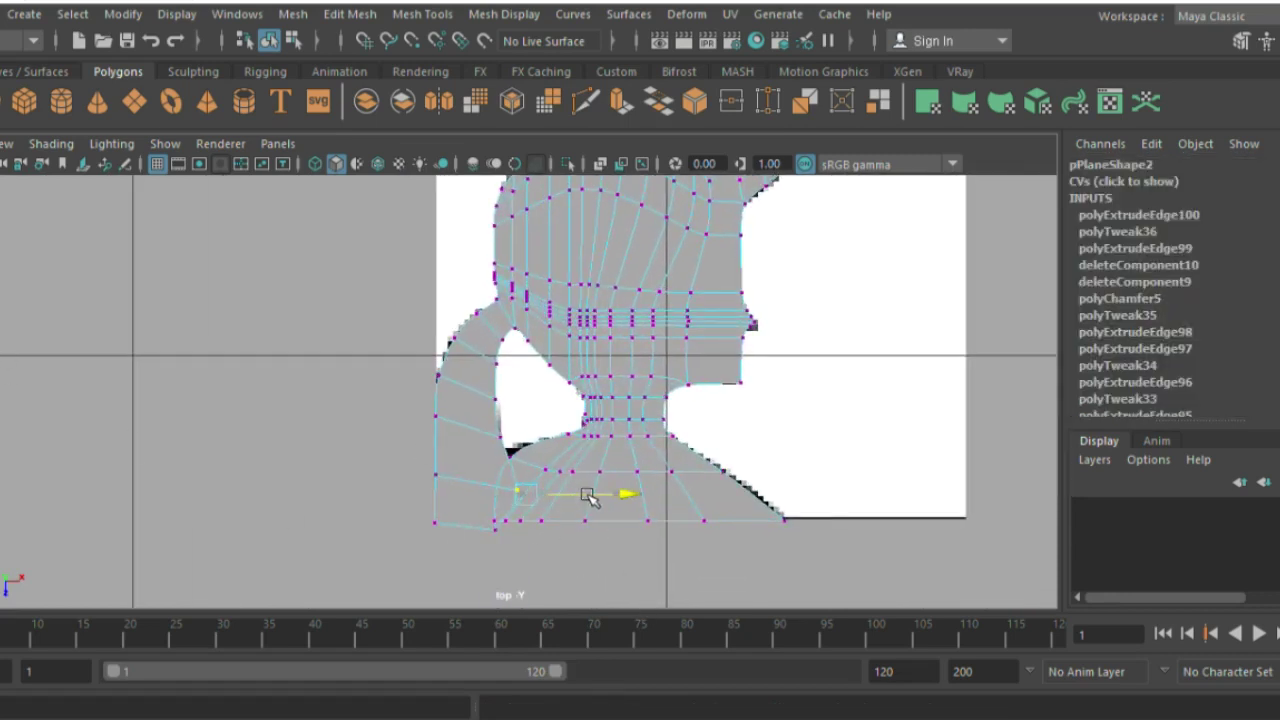
{"action": "right_click_drag", "start_coordinate": [625, 178], "coordinate": [700, 126]}
{"action": "right_click_drag", "start_coordinate": [686, 217], "coordinate": [623, 334], "text": "shift"}
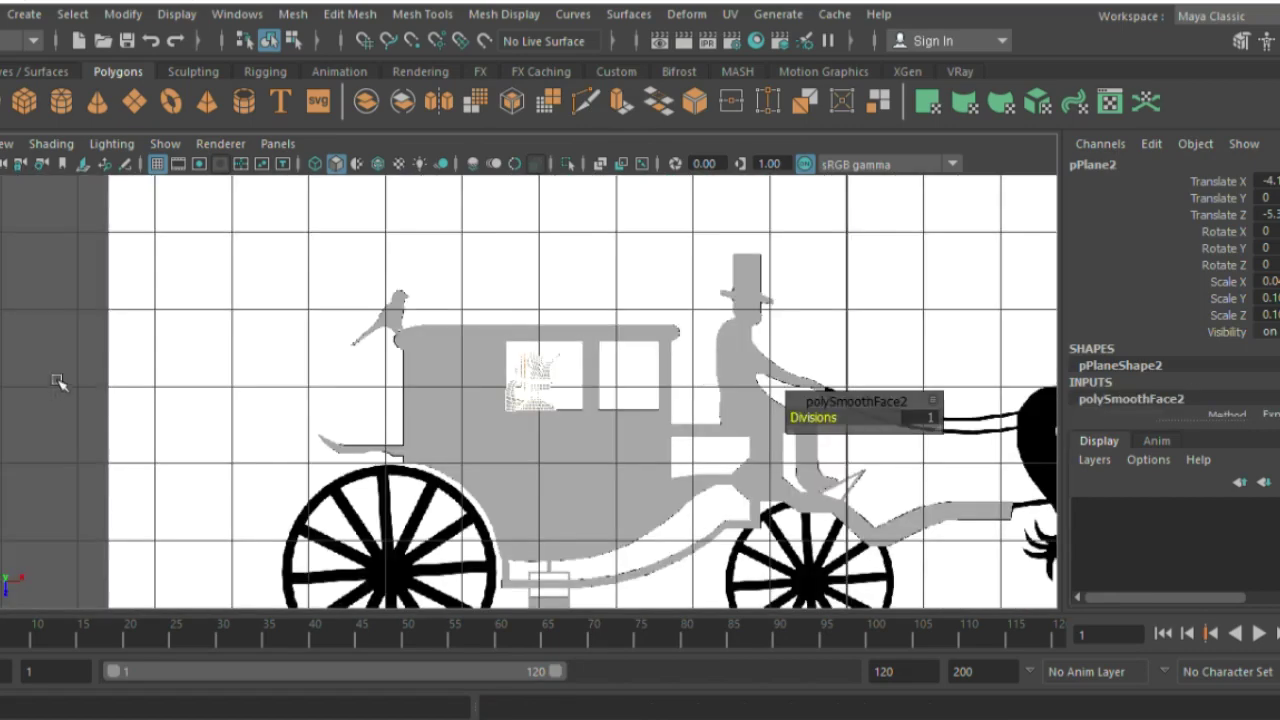
Step: Select the driver's traced mesh, frame the carriage and return to object mode
{"action": "right_click_drag", "start_coordinate": [58, 382], "coordinate": [777, 466], "text": "alt"}
{"action": "middle_click_drag", "start_coordinate": [777, 466], "coordinate": [491, 471], "text": "alt"}
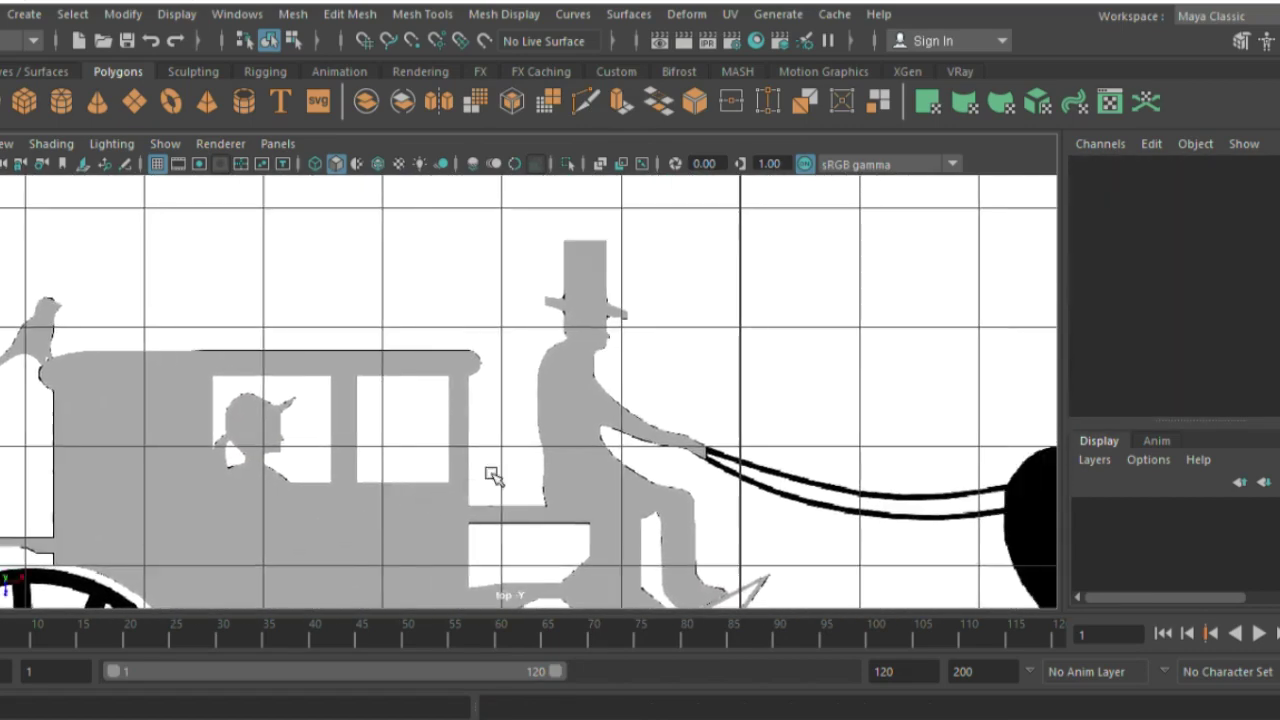
{"action": "left_click", "coordinate": [560, 410]}
{"action": "right_click_drag", "start_coordinate": [560, 250], "coordinate": [486, 243], "text": "shift"}
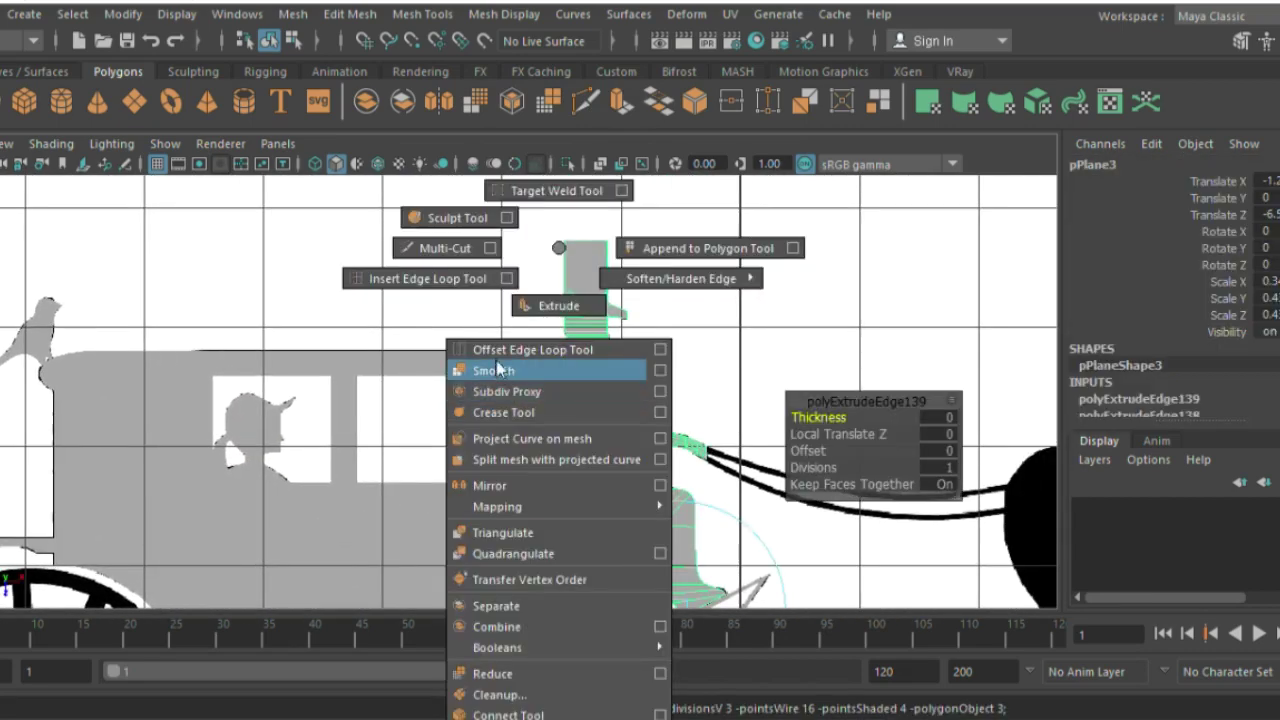
{"action": "key", "text": "a"}
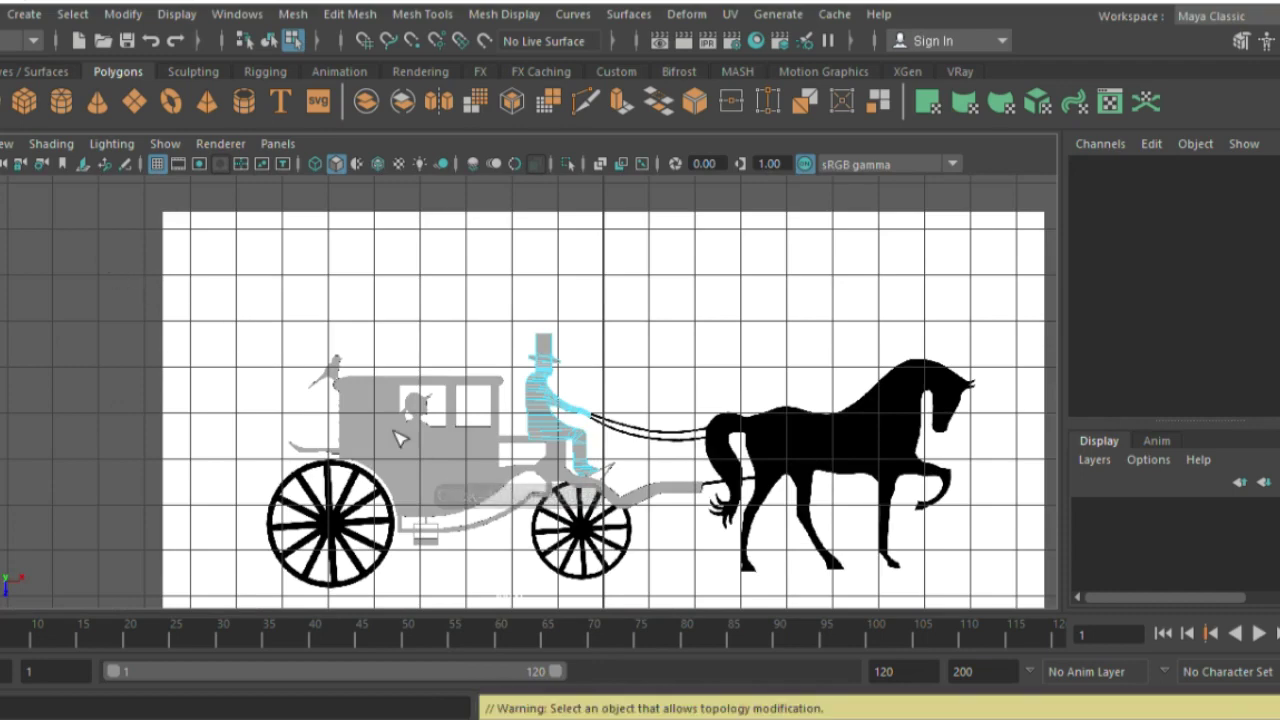
{"action": "right_click_drag", "start_coordinate": [546, 416], "coordinate": [686, 208]}
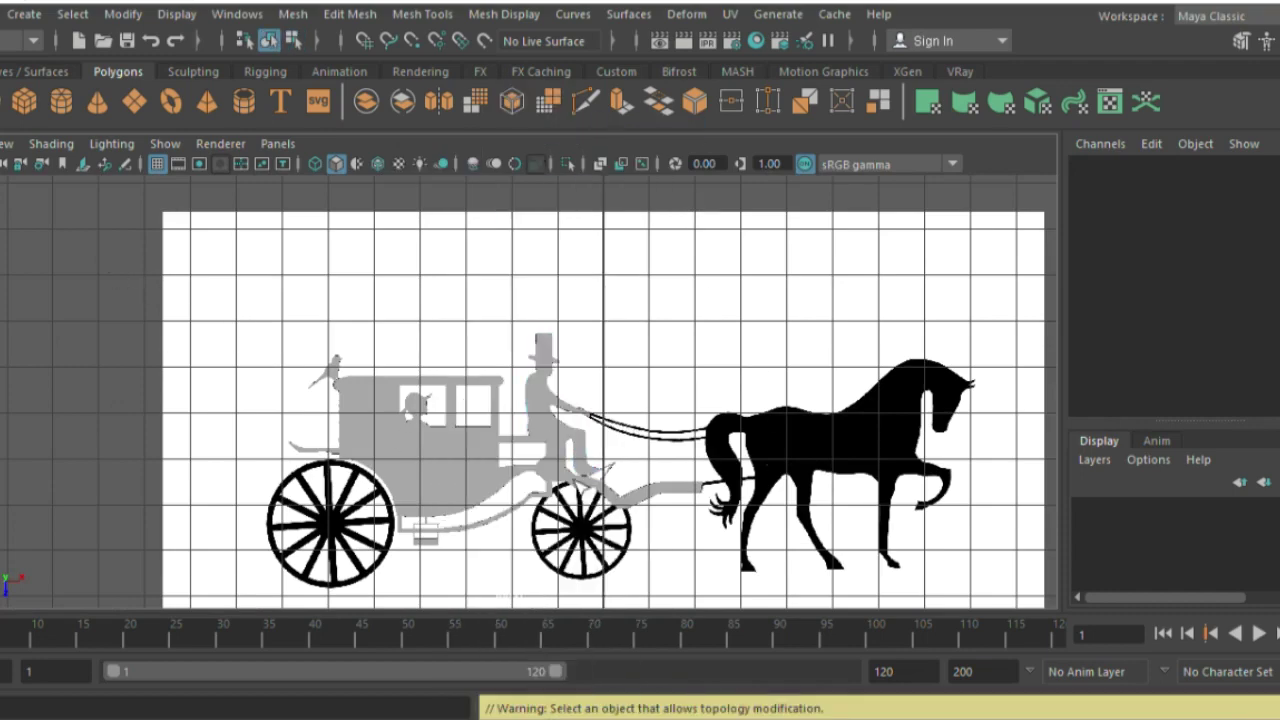
Step: Select the end edge at the driver's hand on his mesh in edge mode
{"action": "scroll", "coordinate": [596, 467], "scroll_direction": "up", "scroll_amount": 2}
{"action": "scroll", "coordinate": [580, 400], "scroll_direction": "up", "scroll_amount": 2}
{"action": "scroll", "coordinate": [571, 377], "scroll_direction": "up", "scroll_amount": 2}
{"action": "scroll", "coordinate": [545, 350], "scroll_direction": "up", "scroll_amount": 2}
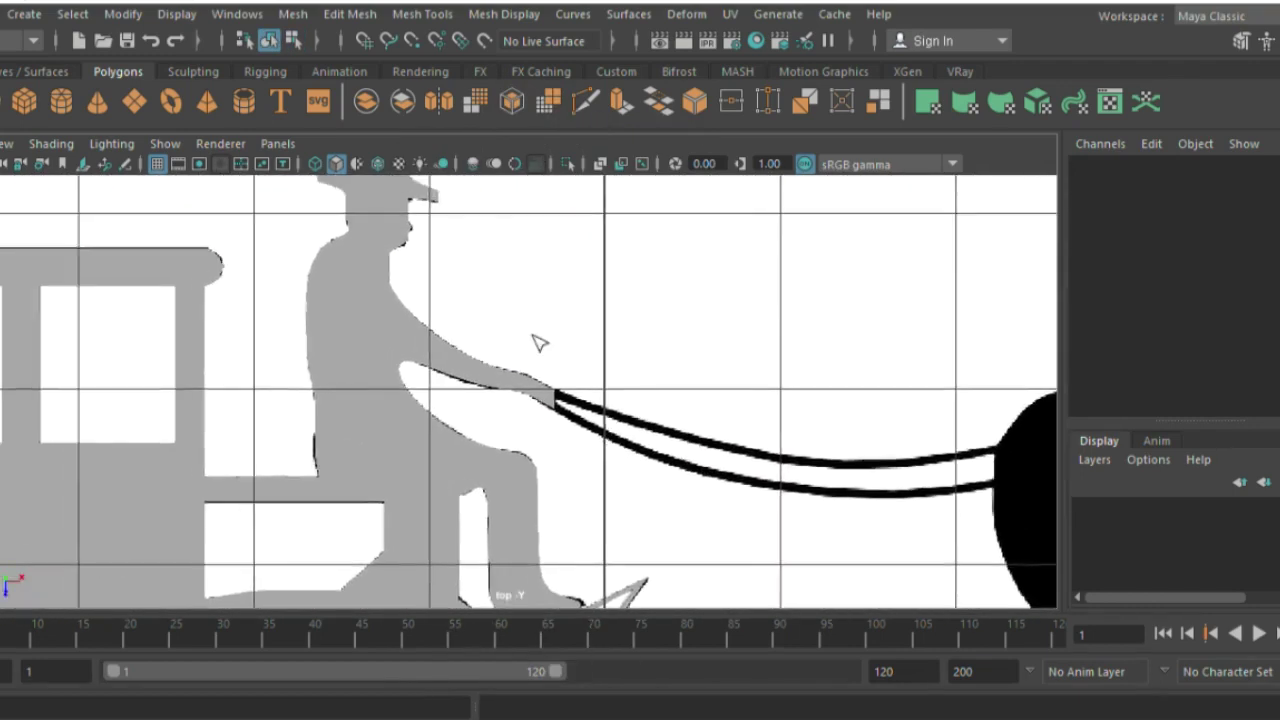
{"action": "scroll", "coordinate": [538, 343], "scroll_direction": "up", "scroll_amount": 2}
{"action": "left_click", "coordinate": [580, 405]}
{"action": "scroll", "coordinate": [857, 594], "scroll_direction": "up", "scroll_amount": 2}
{"action": "scroll", "coordinate": [629, 509], "scroll_direction": "up", "scroll_amount": 2}
{"action": "scroll", "coordinate": [503, 403], "scroll_direction": "up", "scroll_amount": 2}
{"action": "right_click", "coordinate": [503, 403]}
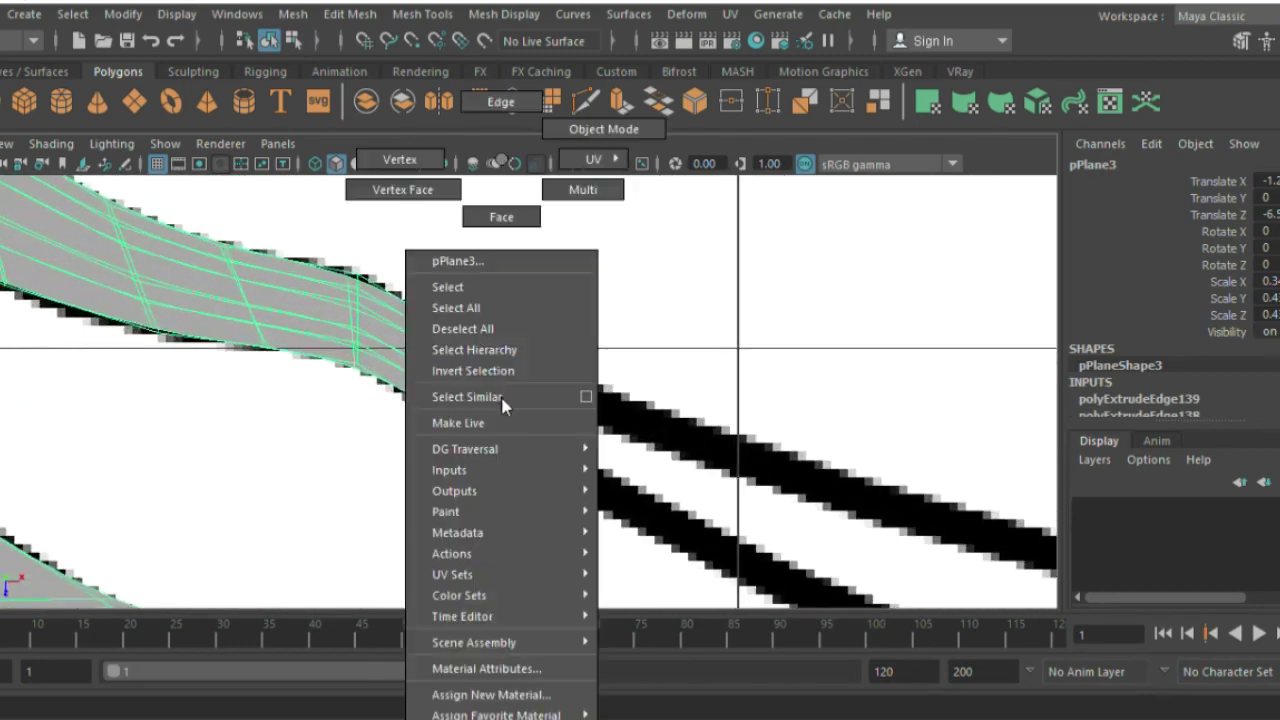
{"action": "left_click", "coordinate": [557, 340]}
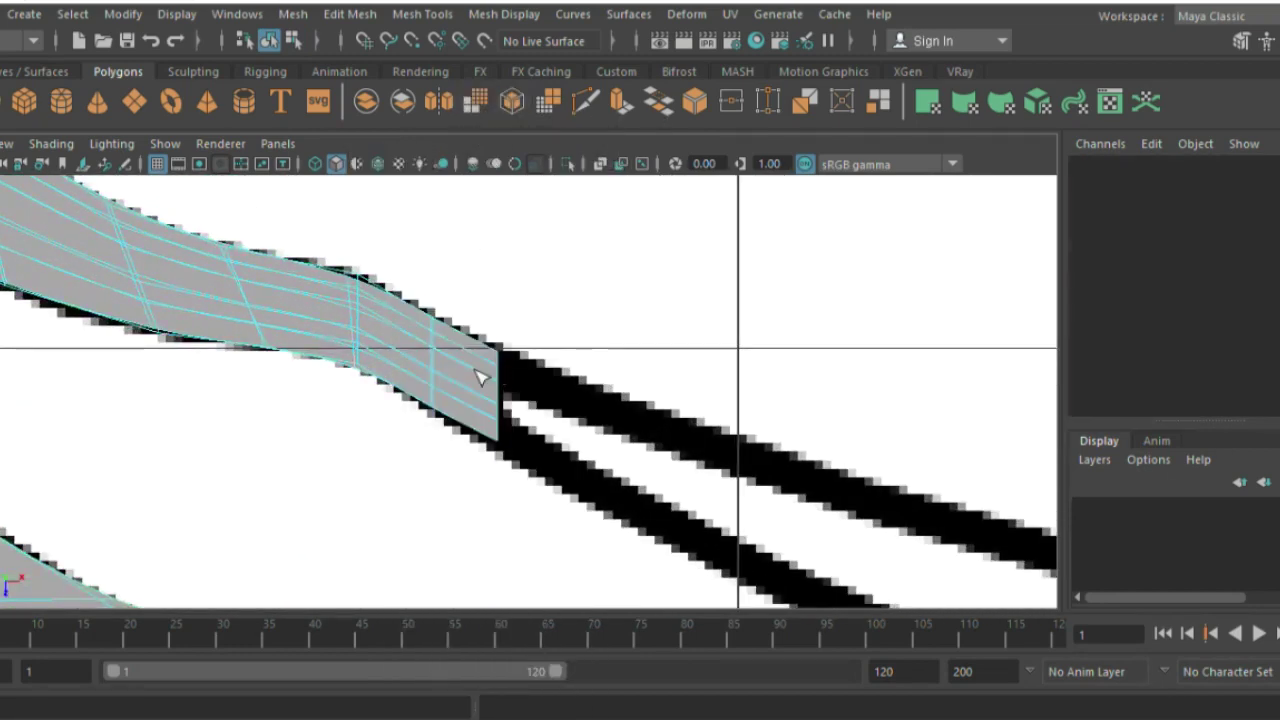
{"action": "left_click", "coordinate": [496, 362]}
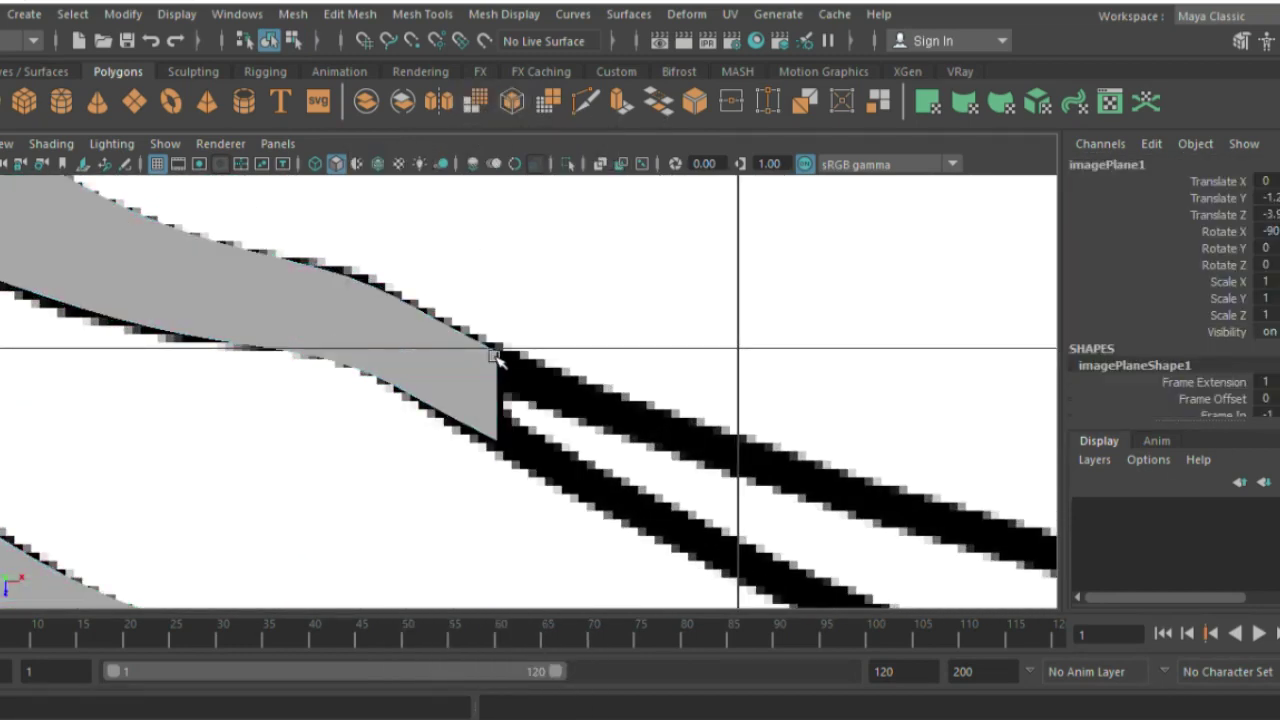
{"action": "left_click", "coordinate": [460, 330]}
{"action": "right_click", "coordinate": [457, 250]}
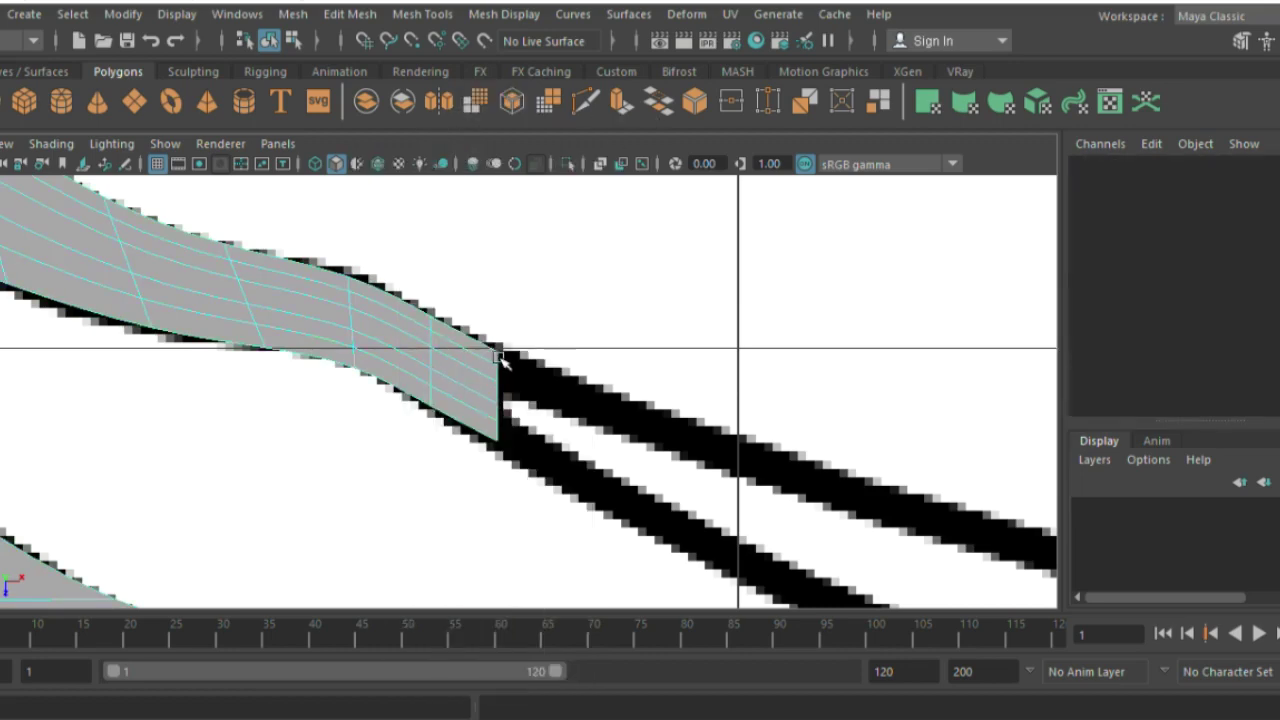
{"action": "left_click", "coordinate": [495, 358]}
Step: Reshape the hand's end edge to line up with the upper rein
{"action": "scroll", "coordinate": [300, 310], "scroll_direction": "up", "scroll_amount": 3}
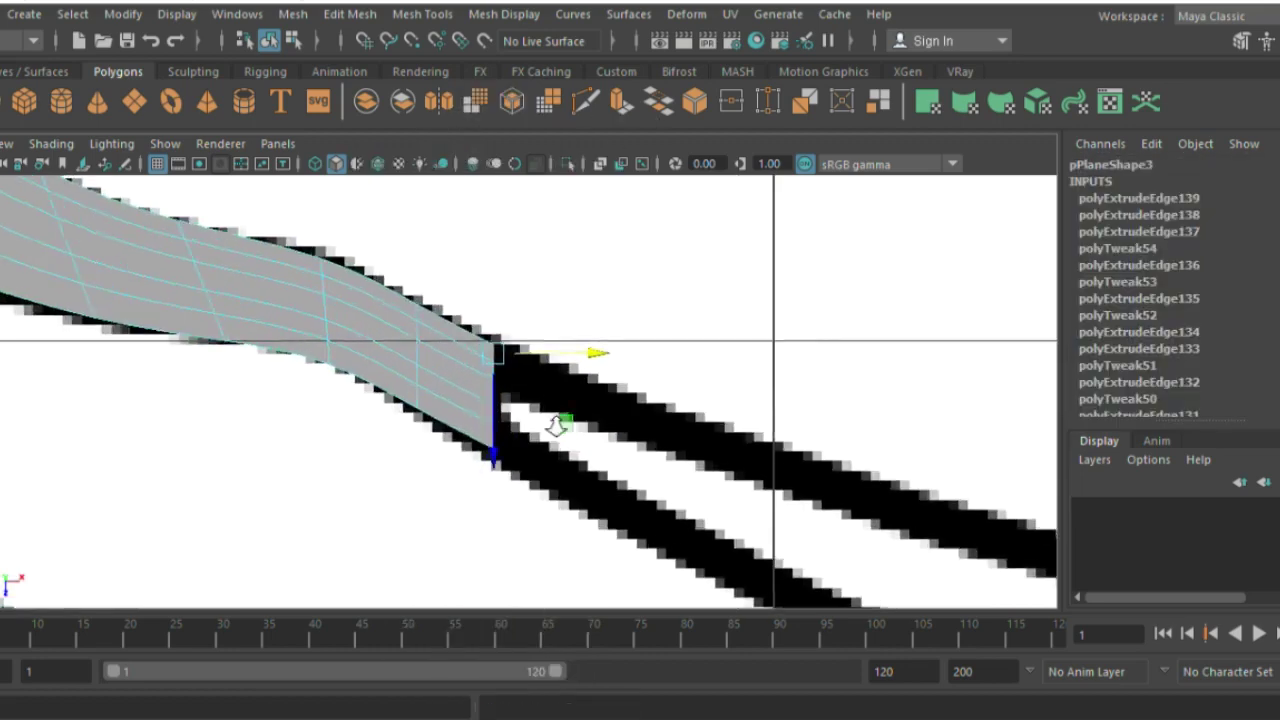
{"action": "scroll", "coordinate": [207, 281], "scroll_direction": "up", "scroll_amount": 3}
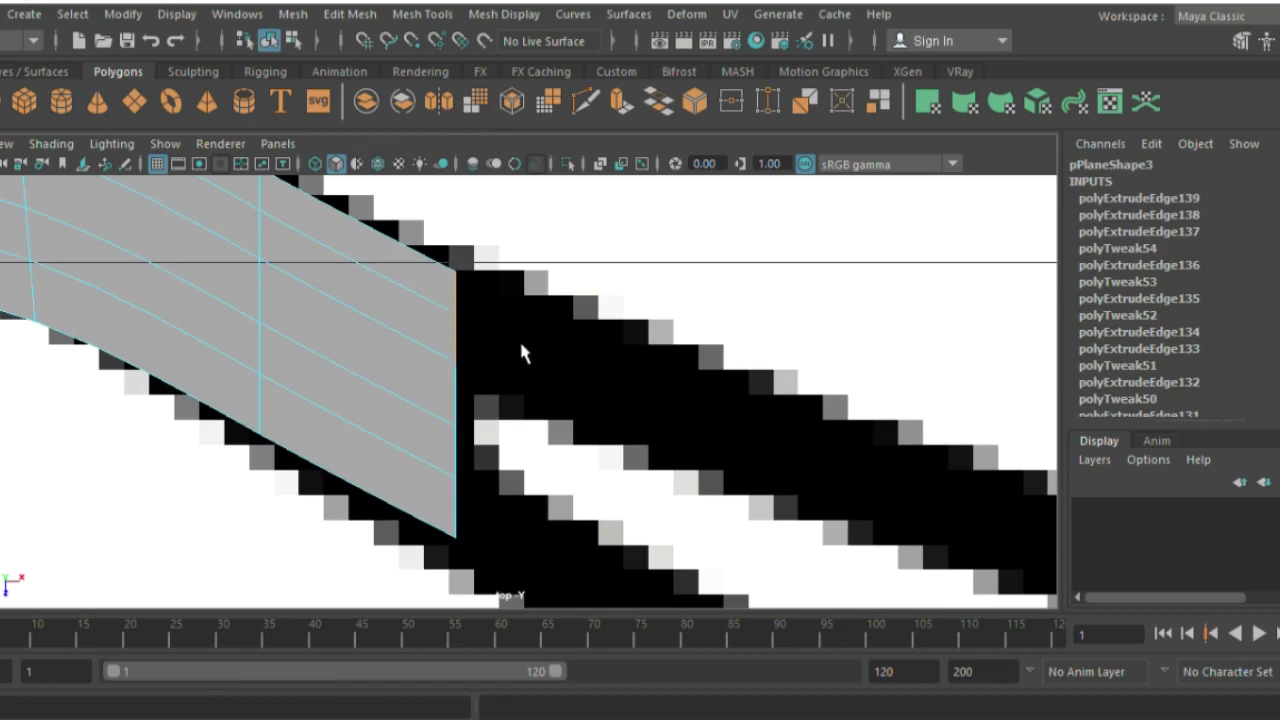
{"action": "mouse_move", "coordinate": [491, 306]}
{"action": "left_mouse_down"}
{"action": "mouse_move", "coordinate": [514, 363]}
{"action": "mouse_move", "coordinate": [503, 371]}
{"action": "mouse_move", "coordinate": [521, 387]}
{"action": "left_mouse_up"}
{"action": "scroll", "coordinate": [521, 387], "scroll_direction": "down", "scroll_amount": 4}
{"action": "scroll", "coordinate": [521, 387], "scroll_direction": "down", "scroll_amount": 2}
Step: Extrude four strip segments from the edge along the upper rein to the horse's head
{"action": "key", "text": "ctrl+e"}
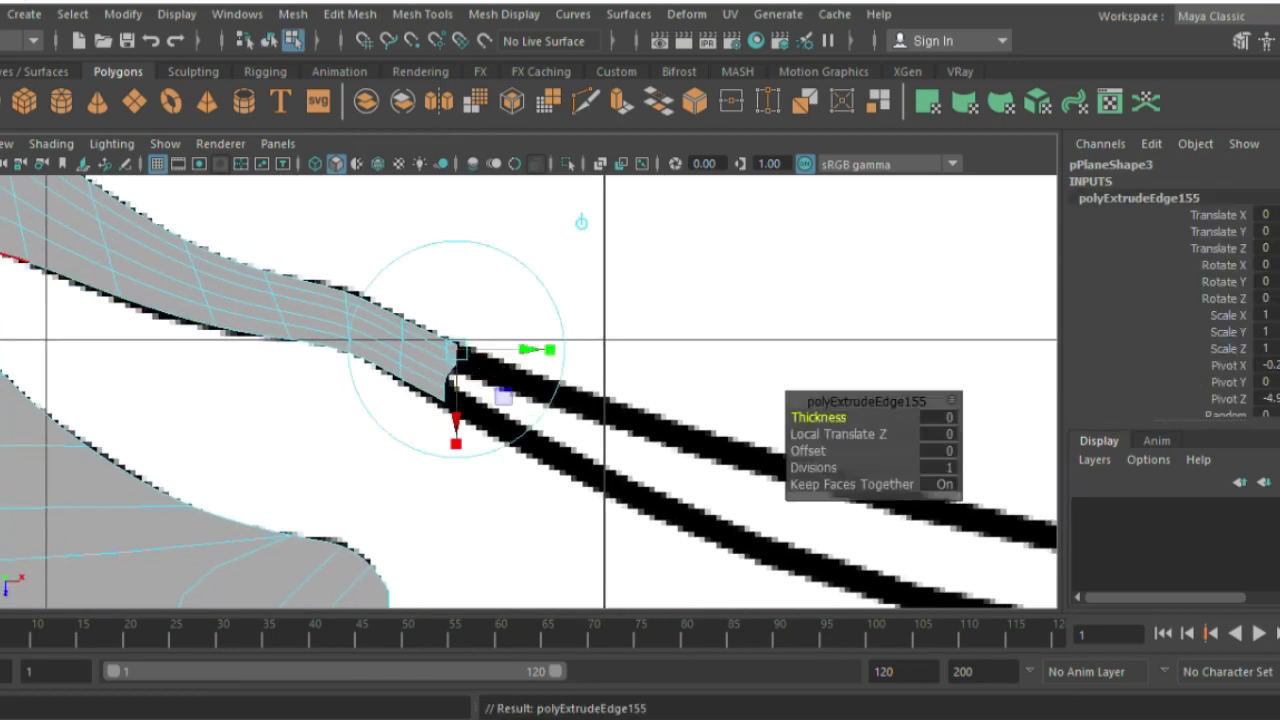
{"action": "left_click_drag", "start_coordinate": [460, 355], "coordinate": [614, 414]}
{"action": "scroll", "coordinate": [614, 414], "scroll_direction": "down", "scroll_amount": 4}
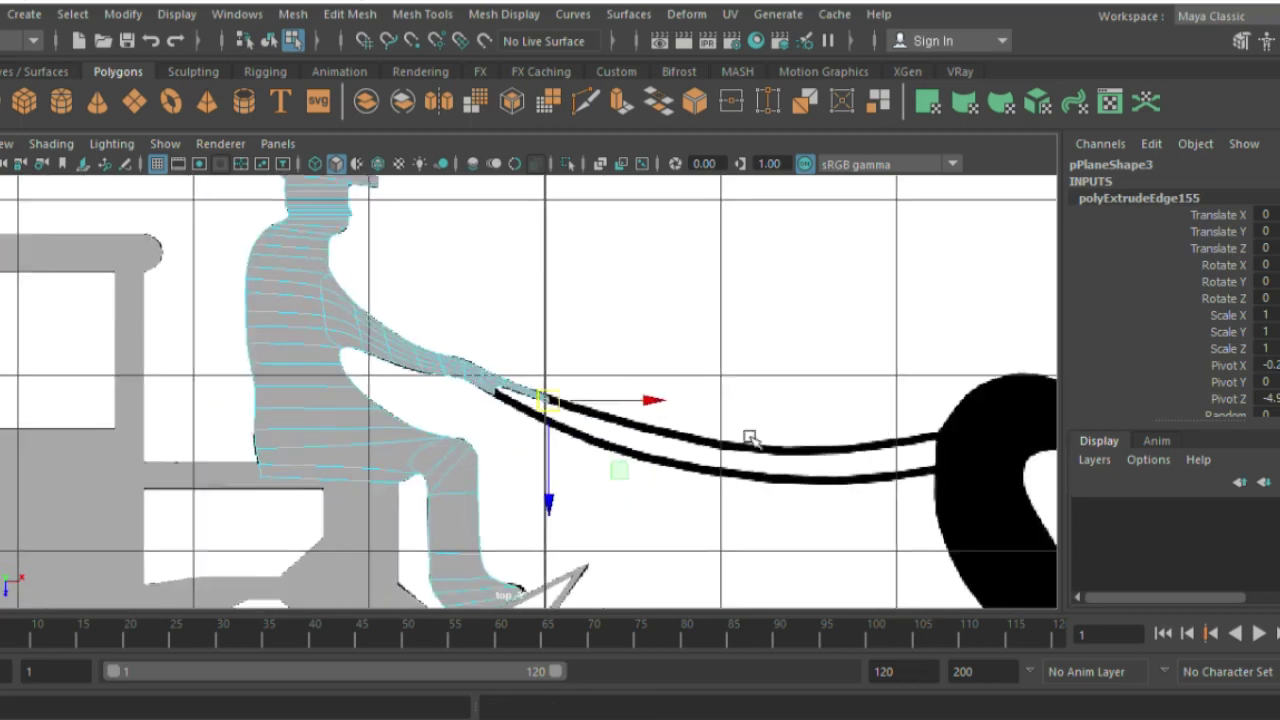
{"action": "key", "text": "ctrl+e"}
{"action": "left_click_drag", "start_coordinate": [515, 450], "coordinate": [722, 460]}
{"action": "key", "text": "ctrl+e"}
{"action": "key", "text": "ctrl+e"}
{"action": "key", "text": "ctrl+e"}
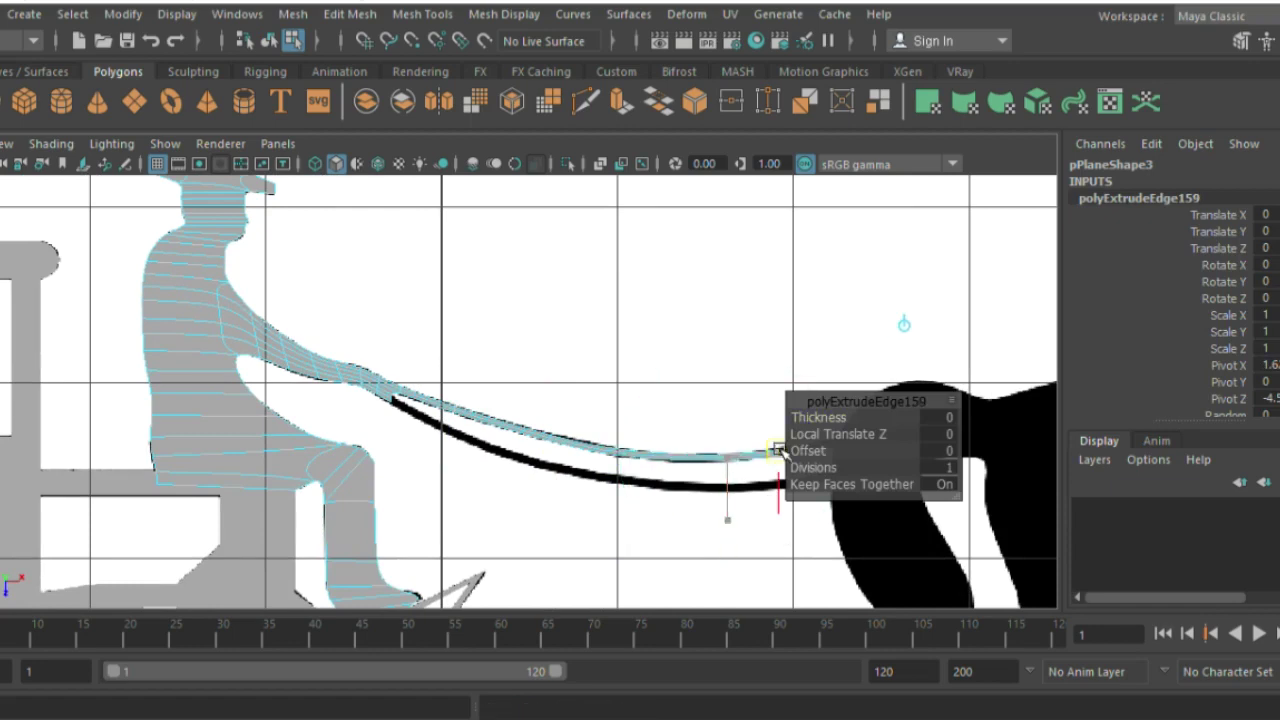
{"action": "middle_click_drag", "start_coordinate": [731, 461], "coordinate": [521, 487], "text": "alt"}
{"action": "key", "text": "ctrl+e"}
{"action": "left_click_drag", "start_coordinate": [521, 487], "coordinate": [638, 480]}
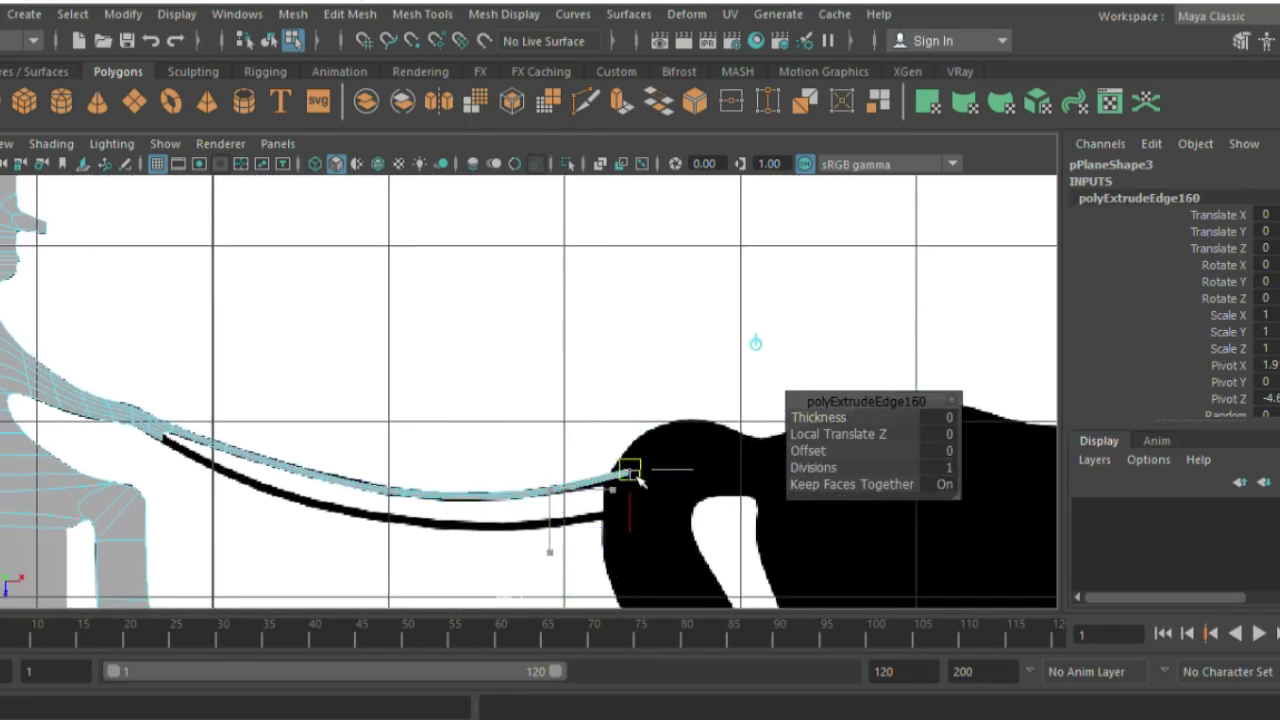
{"action": "left_click", "coordinate": [160, 430]}
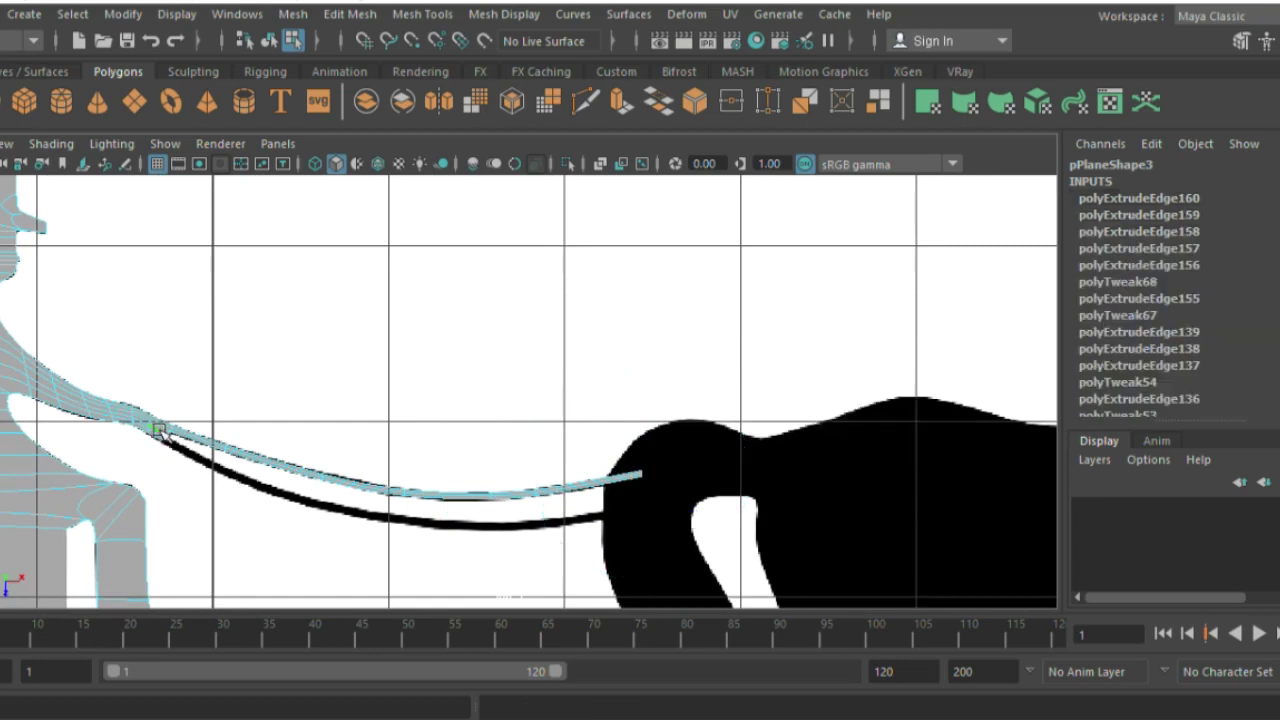
Step: Frame the rein's start and switch the driver's mesh to vertex editing
{"action": "key", "text": "f"}
{"action": "scroll", "coordinate": [640, 470], "scroll_direction": "up", "scroll_amount": 3}
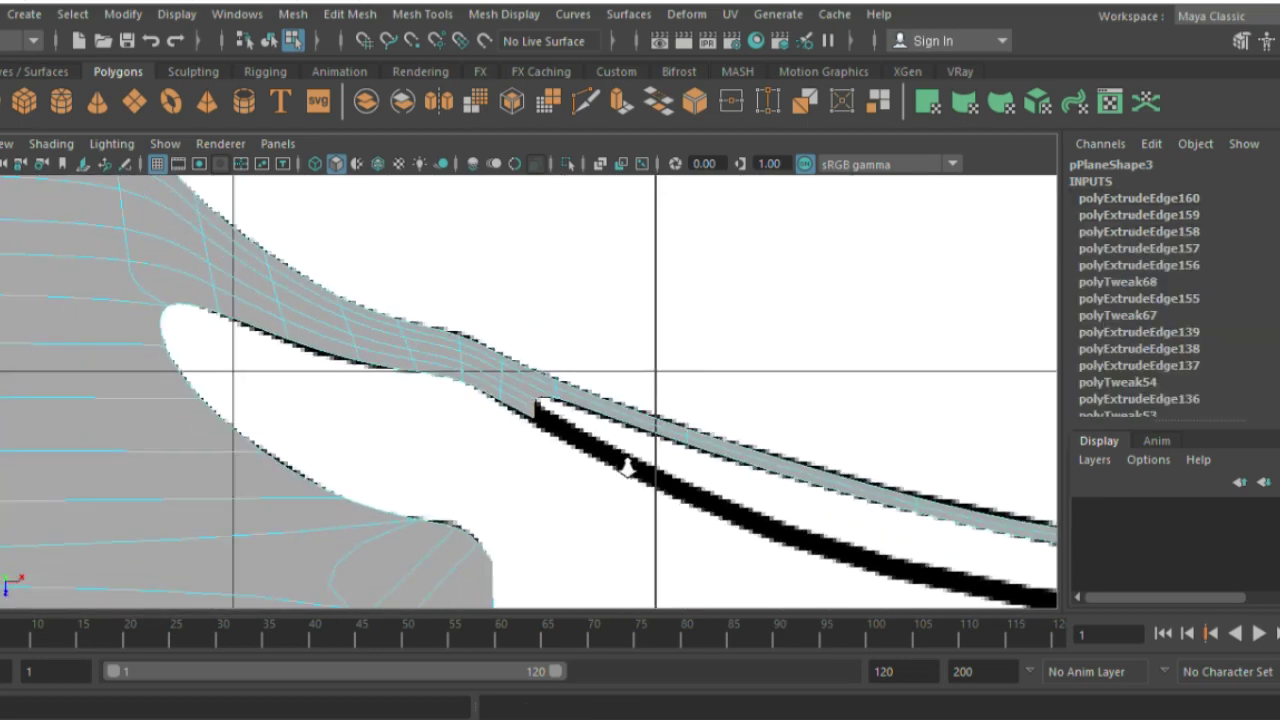
{"action": "scroll", "coordinate": [640, 470], "scroll_direction": "down", "scroll_amount": 3}
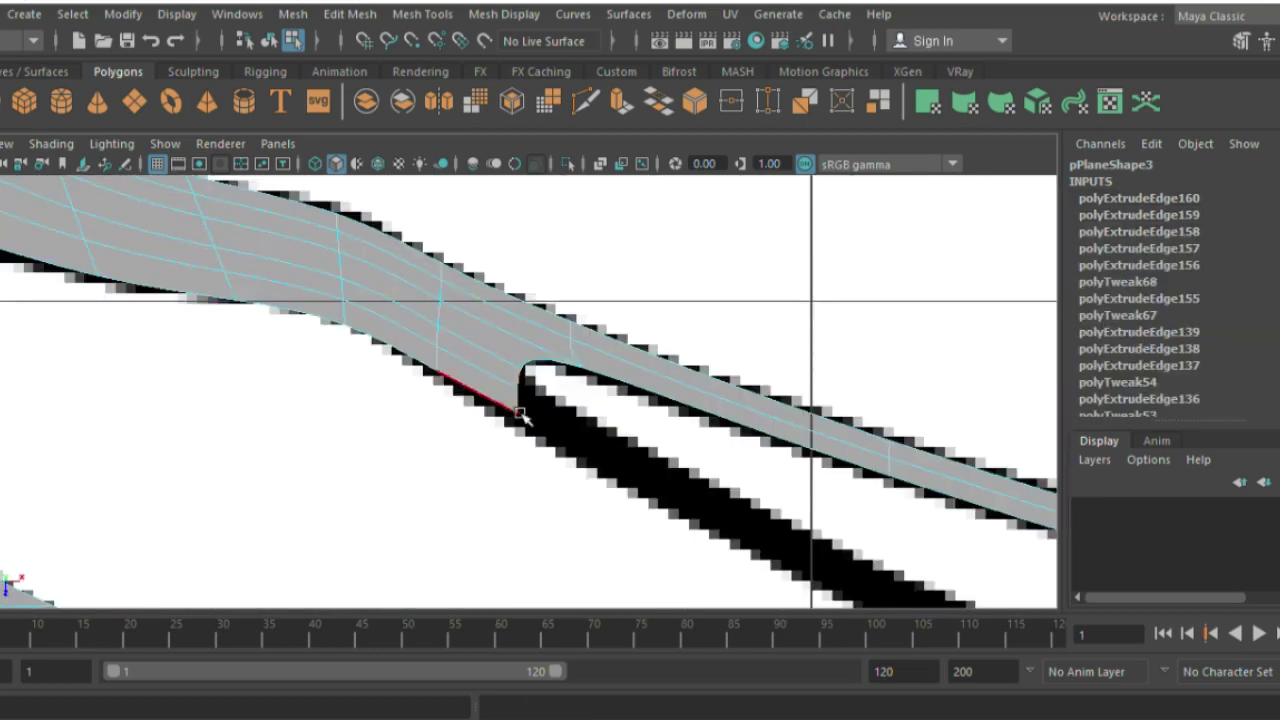
{"action": "right_click_drag", "start_coordinate": [519, 412], "coordinate": [460, 412]}
Step: Nudge the lower rein's starting vertex up and extrude an edge to begin a second strip
{"action": "left_click", "coordinate": [518, 412]}
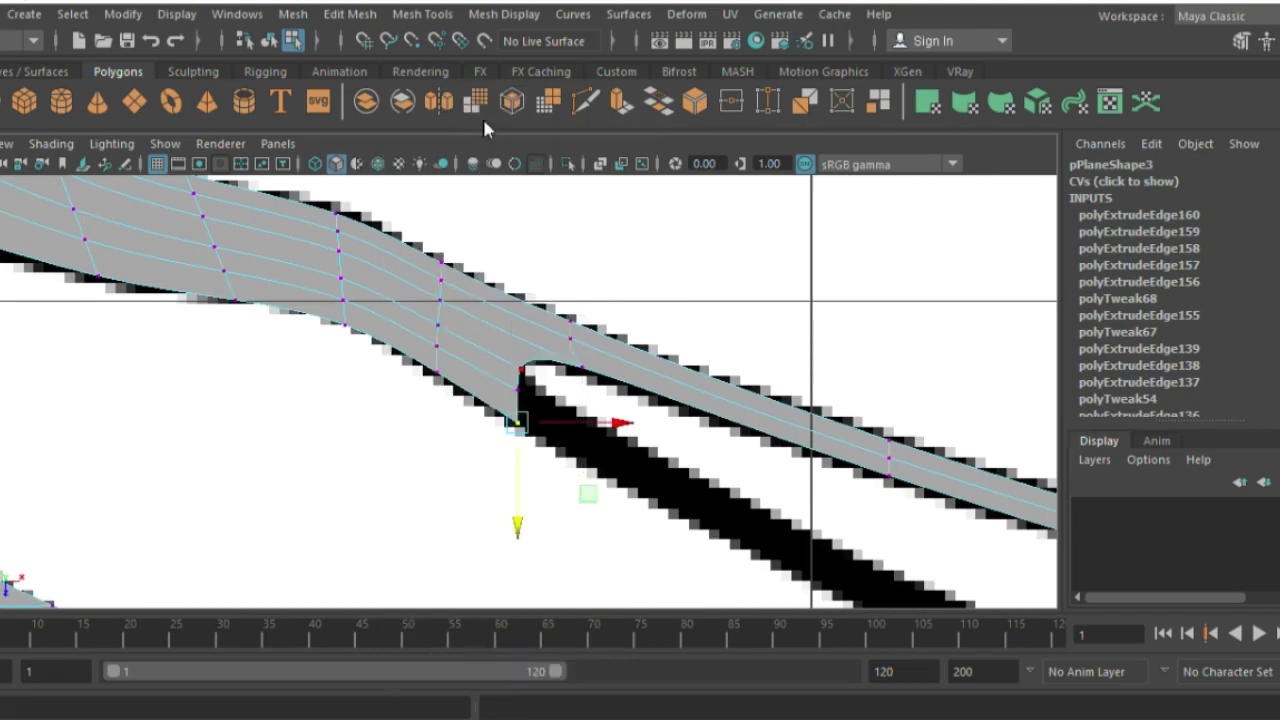
{"action": "left_click_drag", "start_coordinate": [517, 412], "coordinate": [518, 378]}
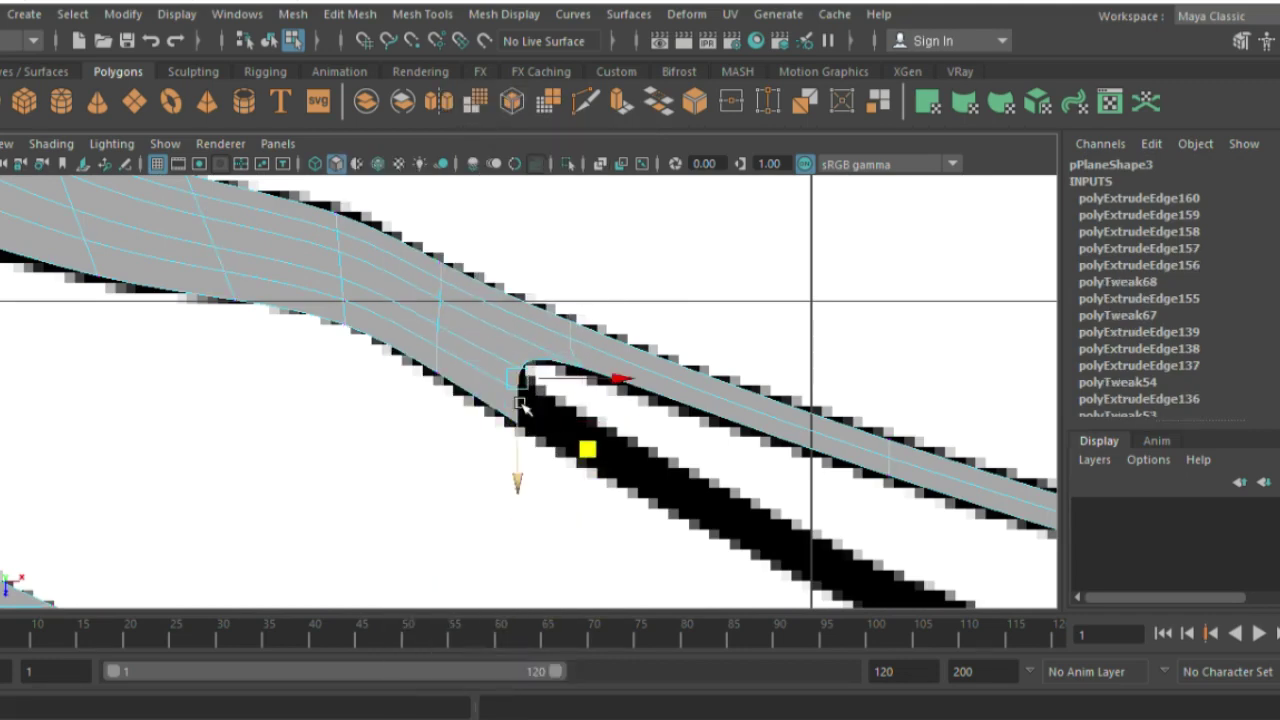
{"action": "key", "text": "ctrl+e"}
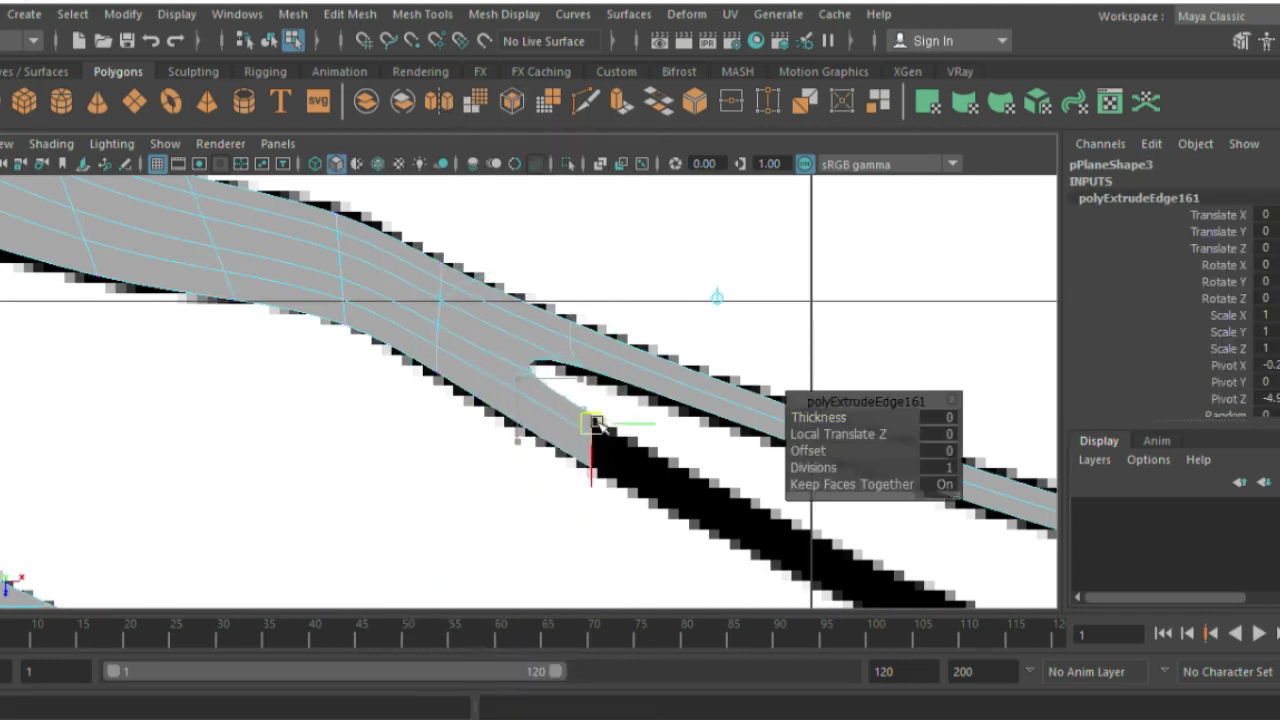
{"action": "scroll", "coordinate": [595, 425], "scroll_direction": "down", "scroll_amount": 5}
Step: Extrude three more segments along the lower rein to the horse, then return to object mode
{"action": "key", "text": "ctrl+e"}
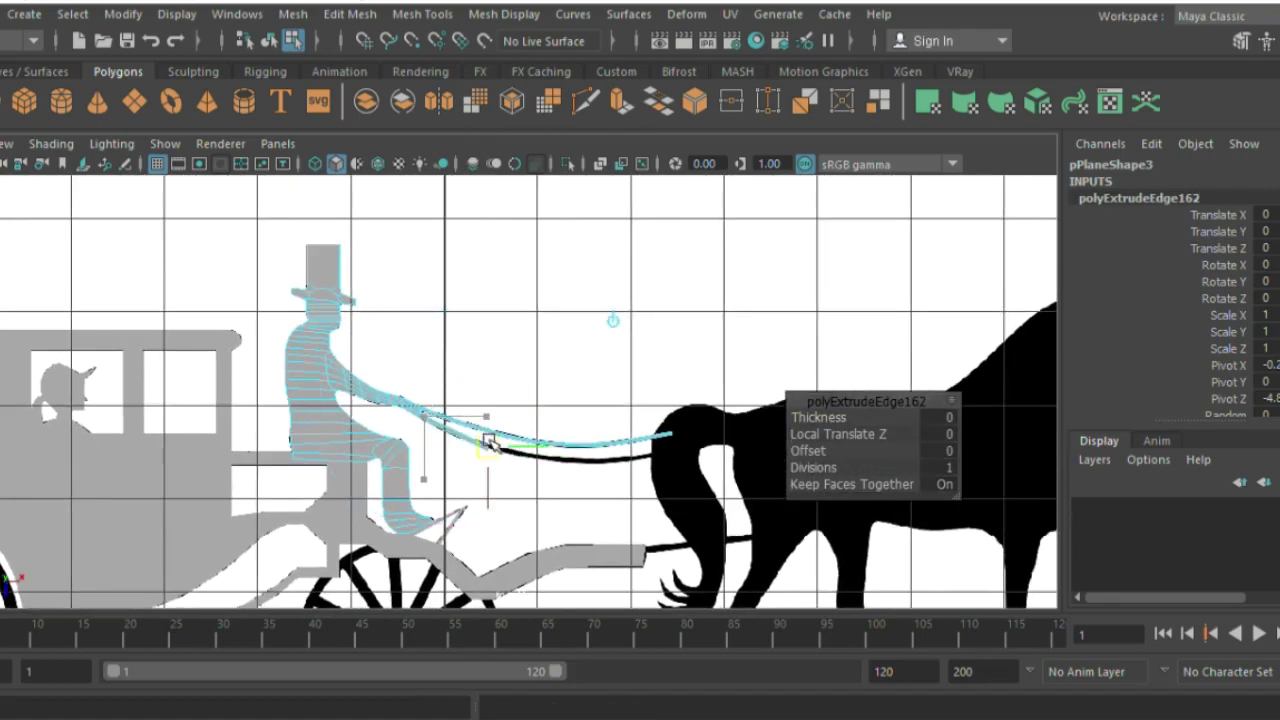
{"action": "scroll", "coordinate": [510, 380], "scroll_direction": "up", "scroll_amount": 5}
{"action": "left_click_drag", "start_coordinate": [510, 380], "coordinate": [709, 455]}
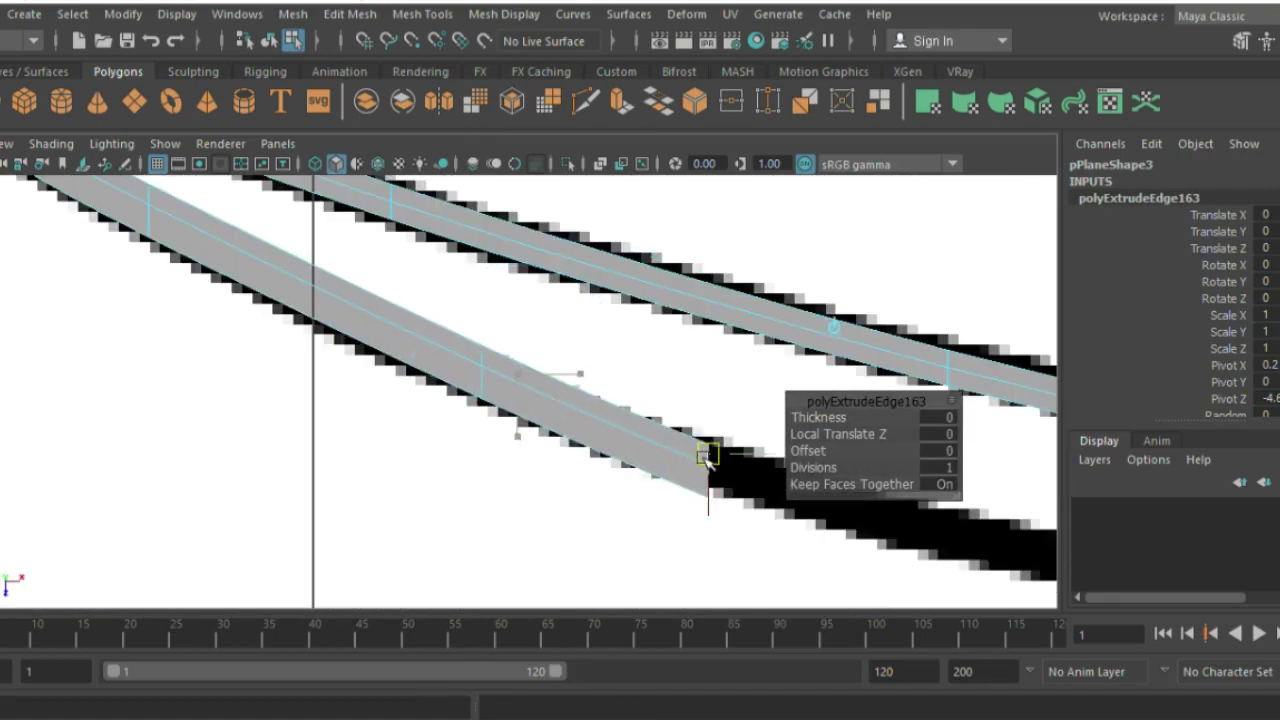
{"action": "scroll", "coordinate": [650, 405], "scroll_direction": "down", "scroll_amount": 5}
{"action": "key", "text": "ctrl+e"}
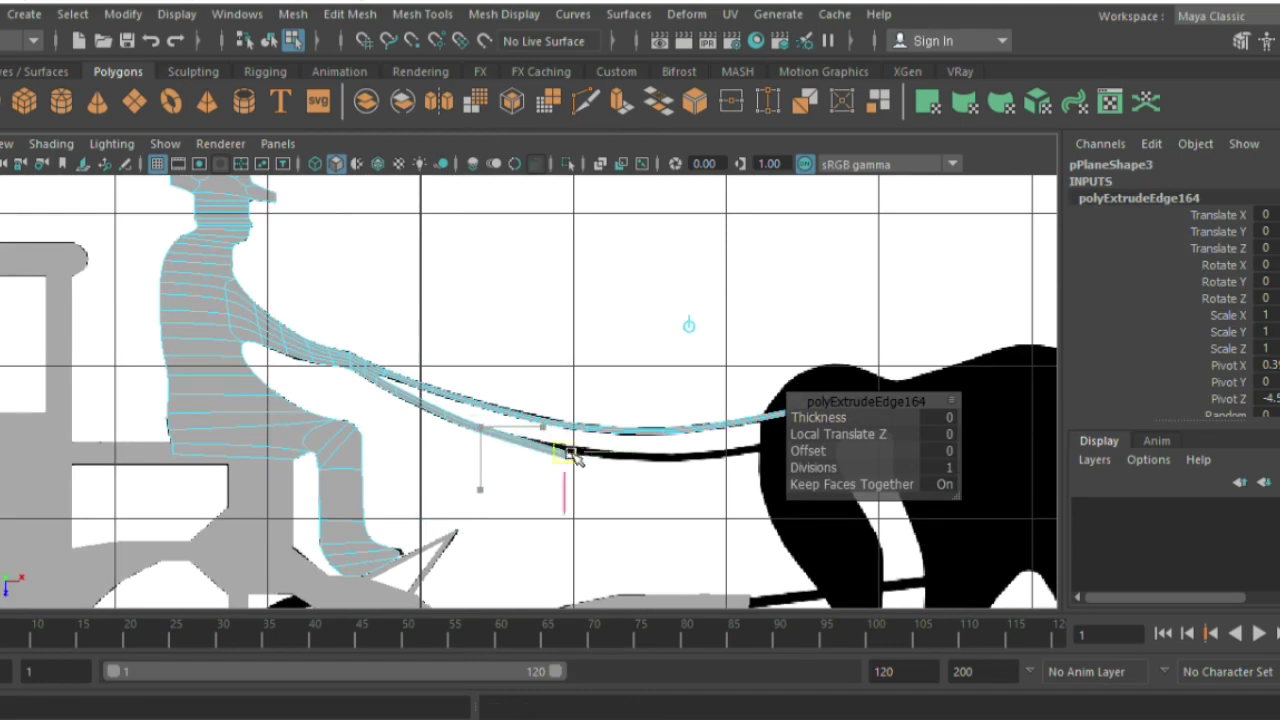
{"action": "mouse_move", "coordinate": [518, 440]}
{"action": "left_mouse_down"}
{"action": "mouse_move", "coordinate": [648, 460]}
{"action": "mouse_move", "coordinate": [768, 446]}
{"action": "left_mouse_up"}
{"action": "key", "text": "ctrl+e"}
{"action": "key", "text": "ctrl+e"}
{"action": "scroll", "coordinate": [720, 480], "scroll_direction": "up", "scroll_amount": 2}
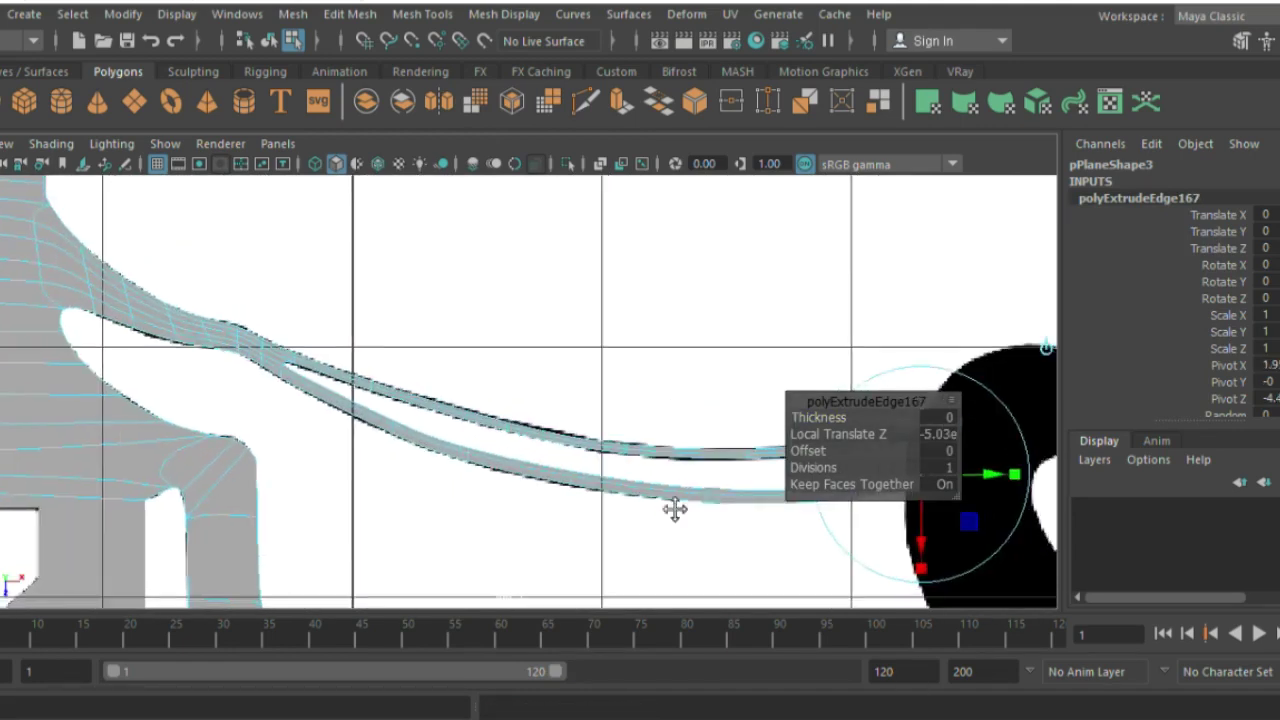
{"action": "scroll", "coordinate": [531, 466], "scroll_direction": "down", "scroll_amount": 1}
{"action": "key", "text": "F8"}
{"action": "scroll", "coordinate": [928, 398], "scroll_direction": "down", "scroll_amount": 5}
{"action": "left_click", "coordinate": [928, 398]}
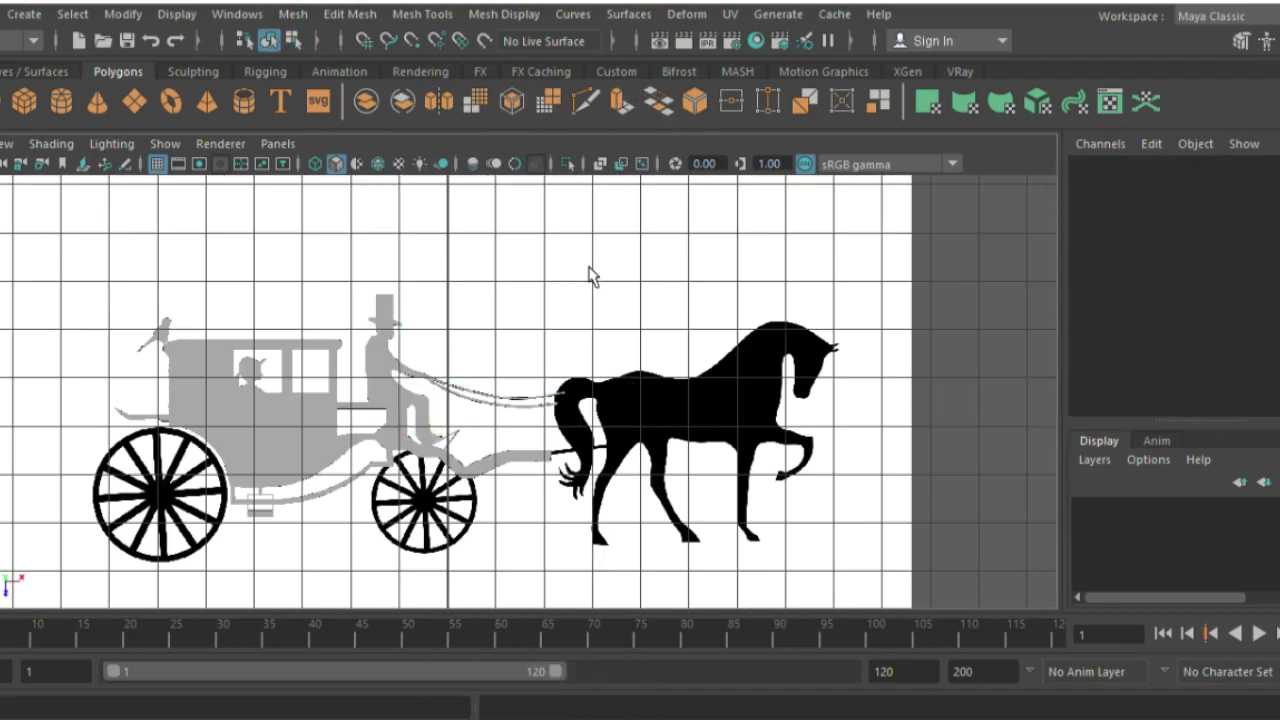
{"action": "scroll", "coordinate": [561, 262], "scroll_direction": "up", "scroll_amount": 3}
{"action": "scroll", "coordinate": [709, 534], "scroll_direction": "down", "scroll_amount": 2}
{"action": "scroll", "coordinate": [420, 371], "scroll_direction": "down", "scroll_amount": 1}
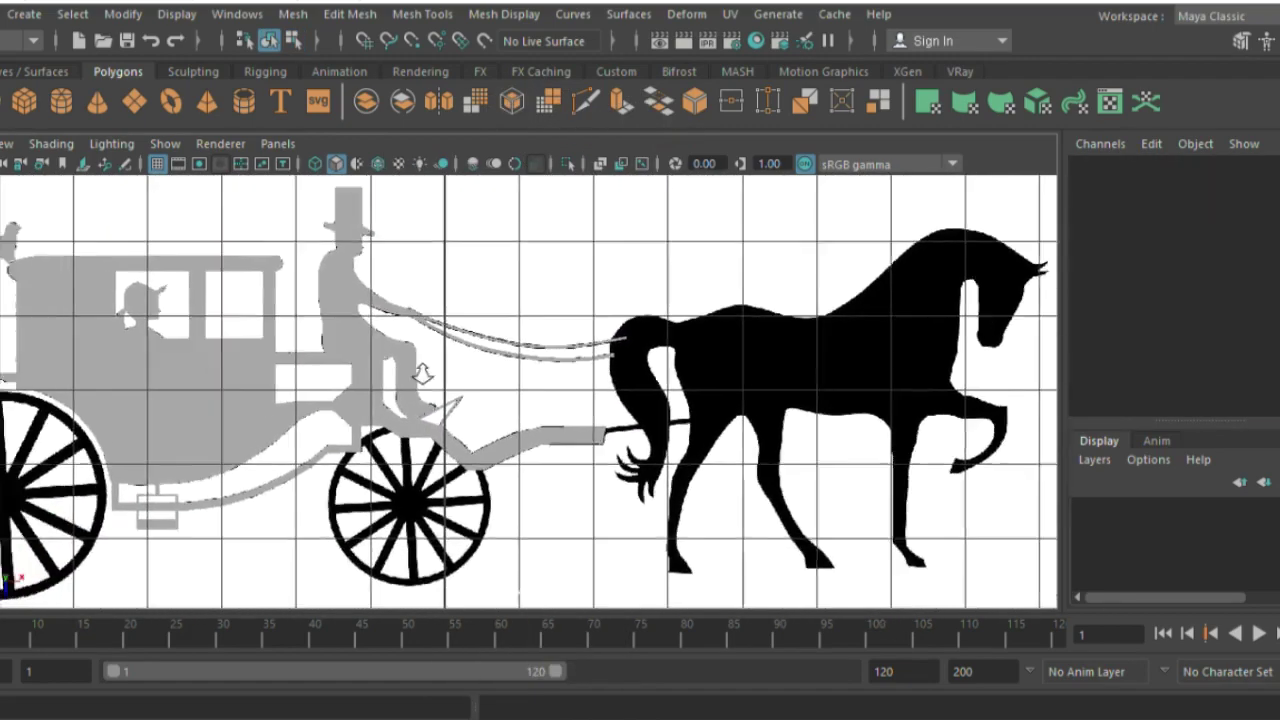
{"action": "scroll", "coordinate": [437, 362], "scroll_direction": "down", "scroll_amount": 1}
{"action": "left_click", "coordinate": [437, 362]}
{"action": "left_click", "coordinate": [567, 164]}
{"action": "left_click", "coordinate": [843, 283]}
{"action": "scroll", "coordinate": [843, 283], "scroll_direction": "up", "scroll_amount": 2}
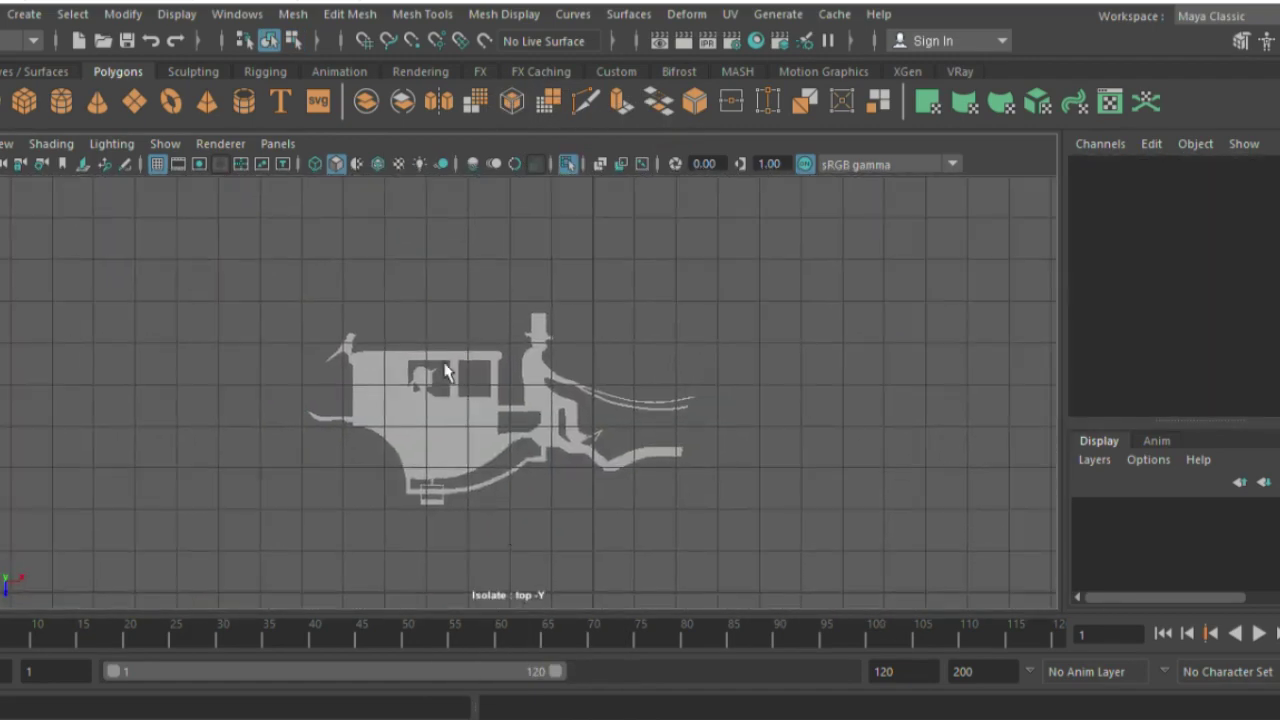
{"action": "scroll", "coordinate": [700, 300], "scroll_direction": "up", "scroll_amount": 1}
{"action": "left_click", "coordinate": [574, 165]}
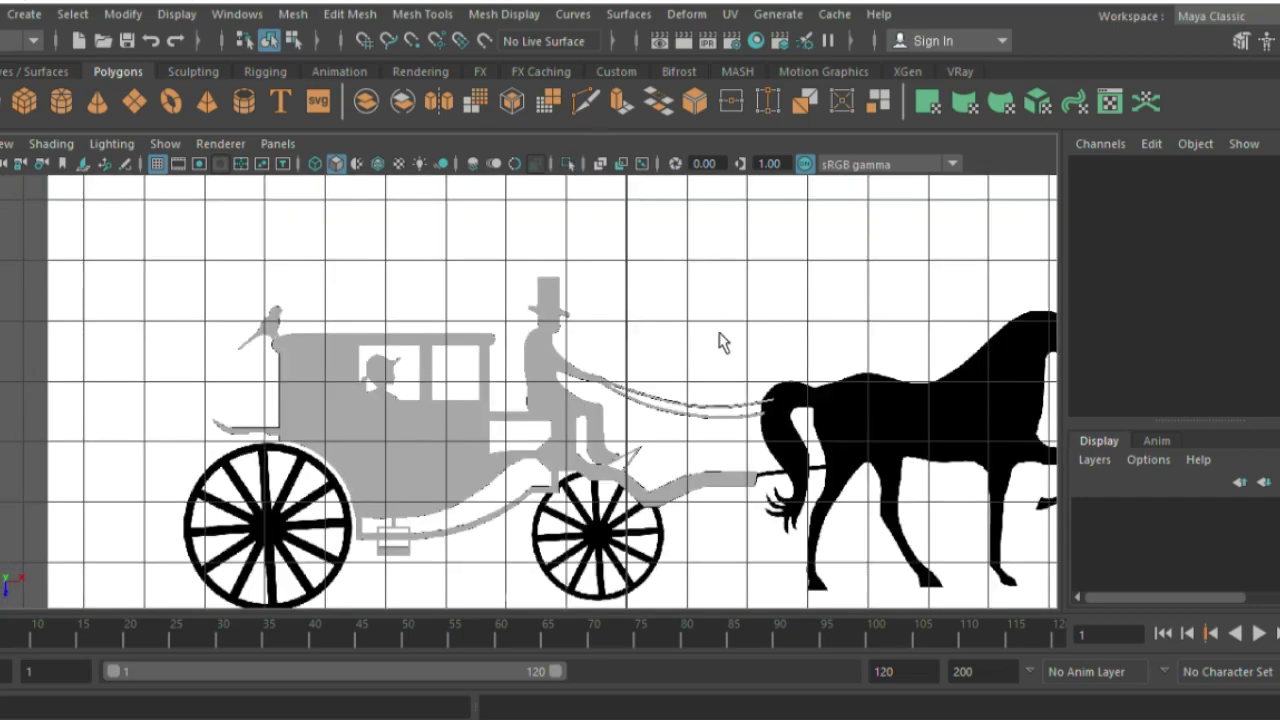
{"action": "scroll", "coordinate": [874, 500], "scroll_direction": "up", "scroll_amount": 1}
{"action": "scroll", "coordinate": [928, 555], "scroll_direction": "up", "scroll_amount": 4}
Step: Select the shaft mesh pPlane1 and insert an edge loop along it
{"action": "left_click", "coordinate": [407, 340]}
{"action": "scroll", "coordinate": [434, 457], "scroll_direction": "up", "scroll_amount": 2}
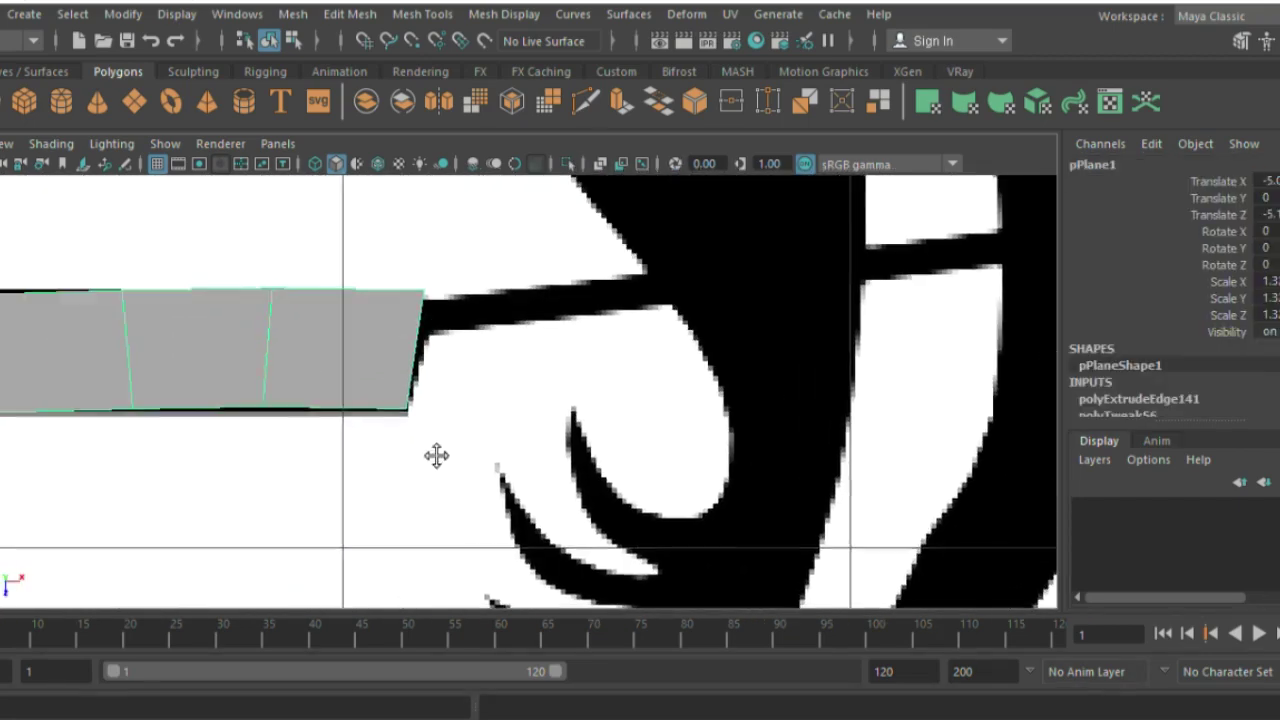
{"action": "scroll", "coordinate": [434, 457], "scroll_direction": "up", "scroll_amount": 2}
{"action": "left_click", "coordinate": [422, 14]}
{"action": "left_click", "coordinate": [451, 169]}
{"action": "left_click_drag", "start_coordinate": [522, 372], "coordinate": [520, 385]}
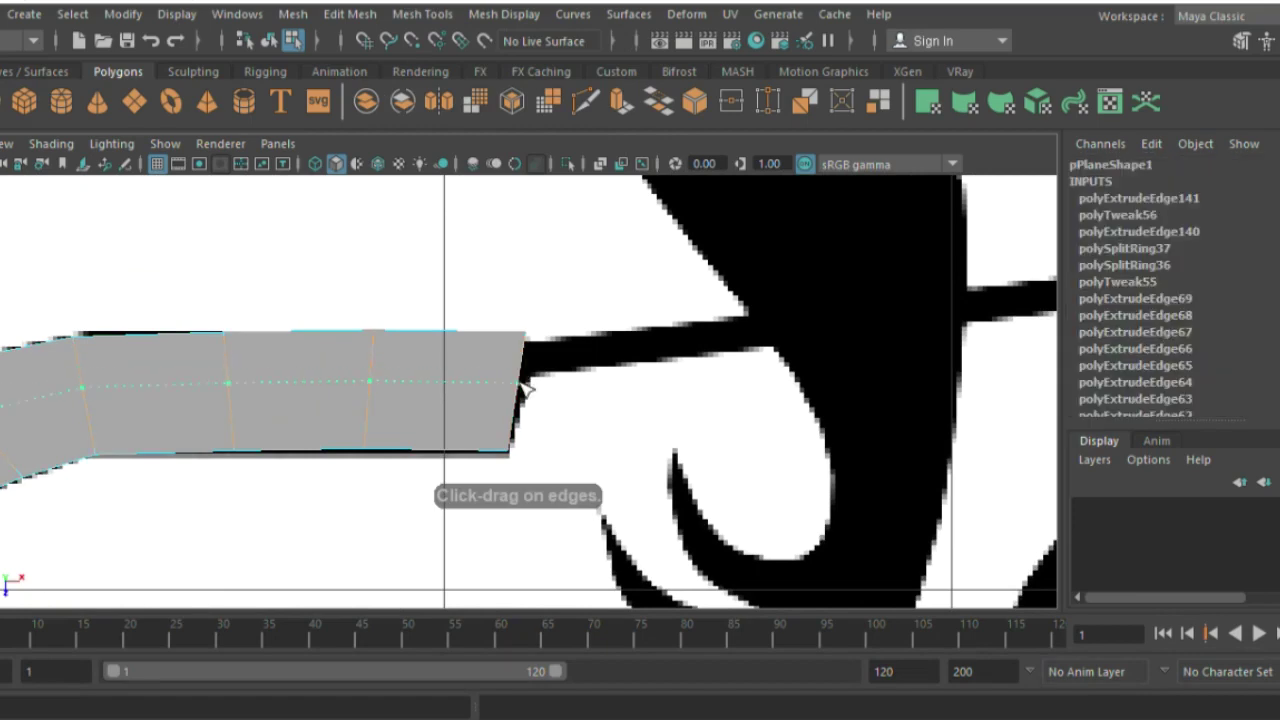
{"action": "key", "text": "w"}
{"action": "left_click", "coordinate": [515, 358]}
Step: Extrude the shaft's end edge forward to meet the horse's chest
{"action": "key", "text": "ctrl+e"}
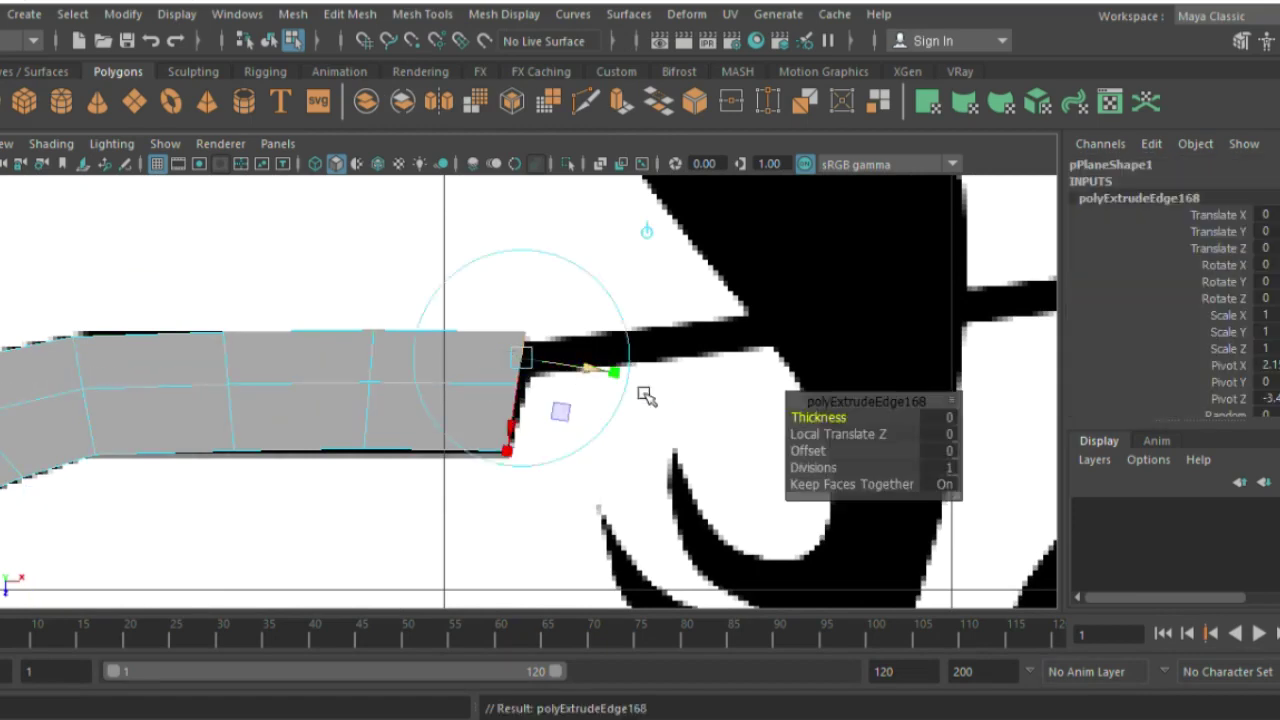
{"action": "scroll", "coordinate": [437, 363], "scroll_direction": "down", "scroll_amount": 4}
{"action": "left_click_drag", "start_coordinate": [475, 392], "coordinate": [598, 385]}
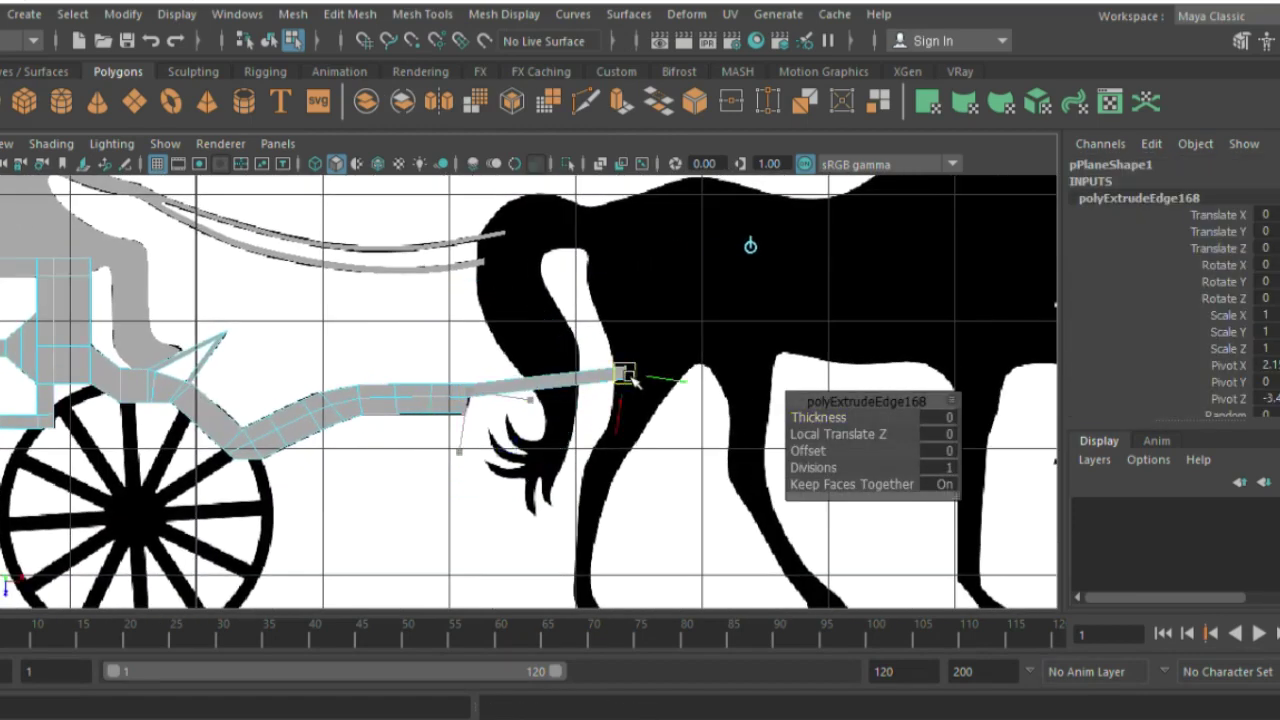
{"action": "right_click", "coordinate": [572, 347]}
{"action": "right_click", "coordinate": [402, 380]}
Step: Return to object mode, clear the selection, and centre the view on the horse
{"action": "key", "text": "Escape"}
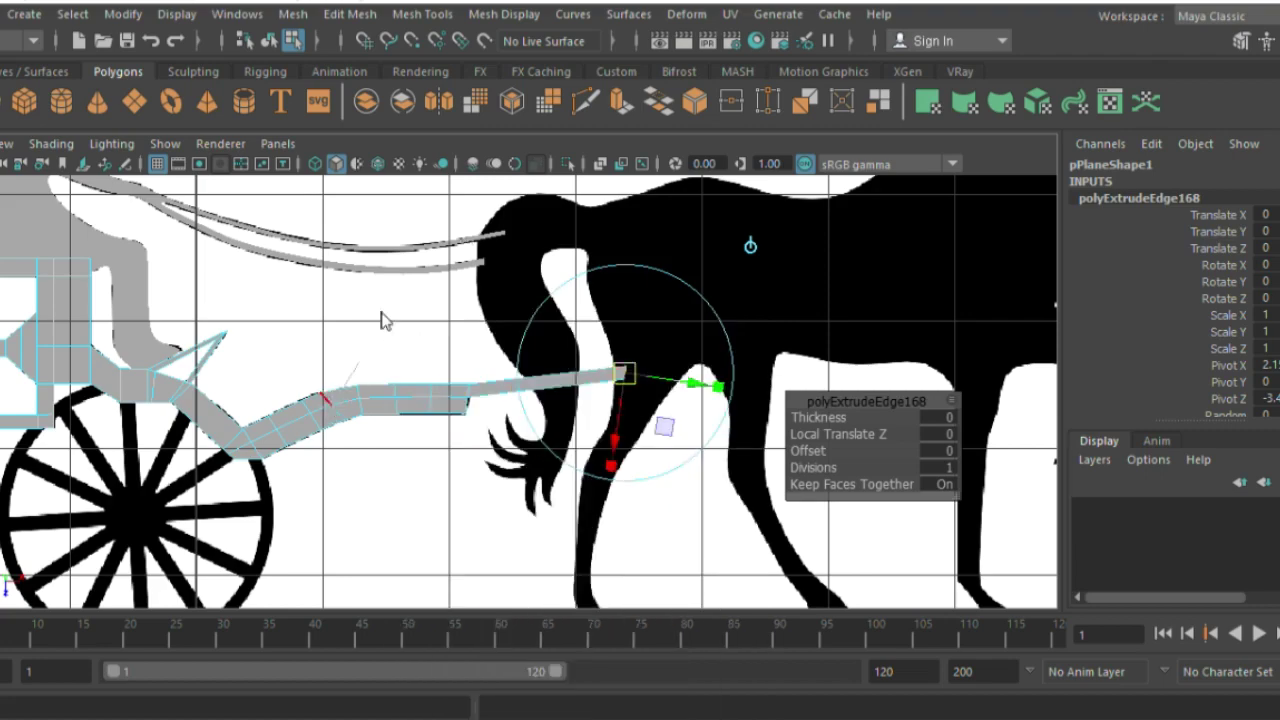
{"action": "key", "text": "F8"}
{"action": "key", "text": "a"}
{"action": "left_click", "coordinate": [503, 318]}
{"action": "scroll", "coordinate": [503, 318], "scroll_direction": "up", "scroll_amount": 3}
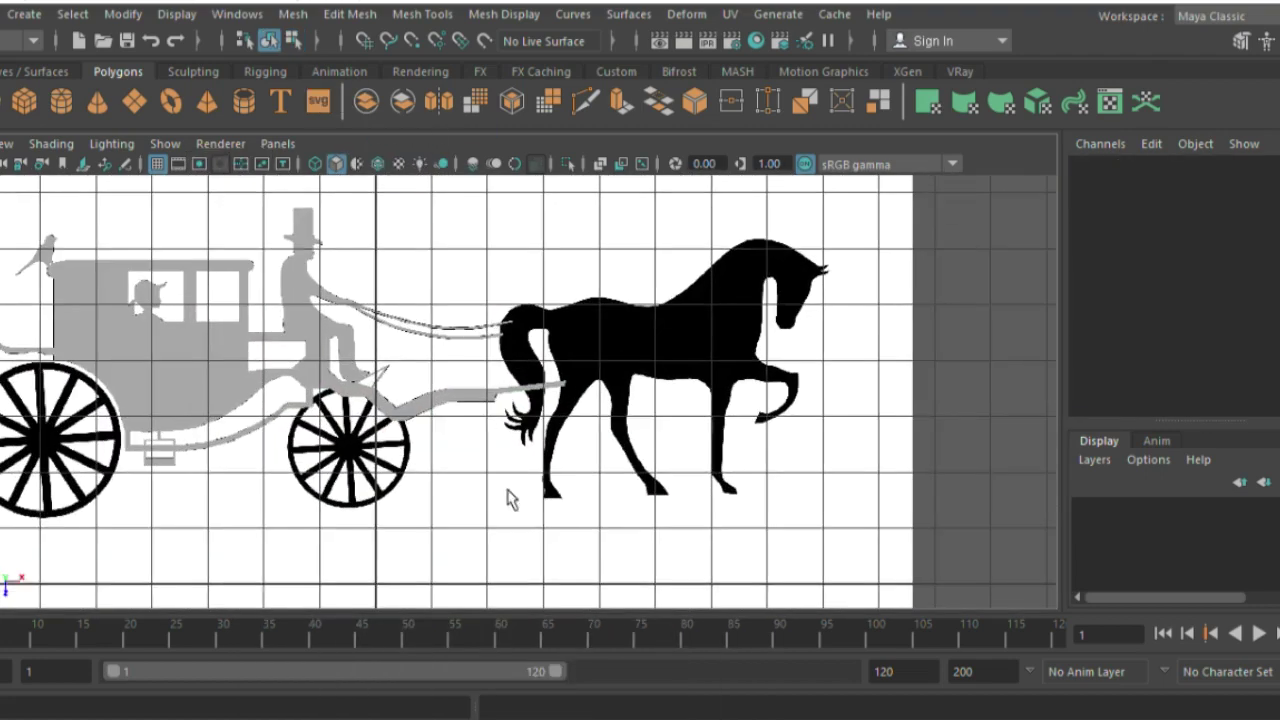
{"action": "middle_click_drag", "start_coordinate": [509, 494], "coordinate": [445, 410], "text": "alt"}
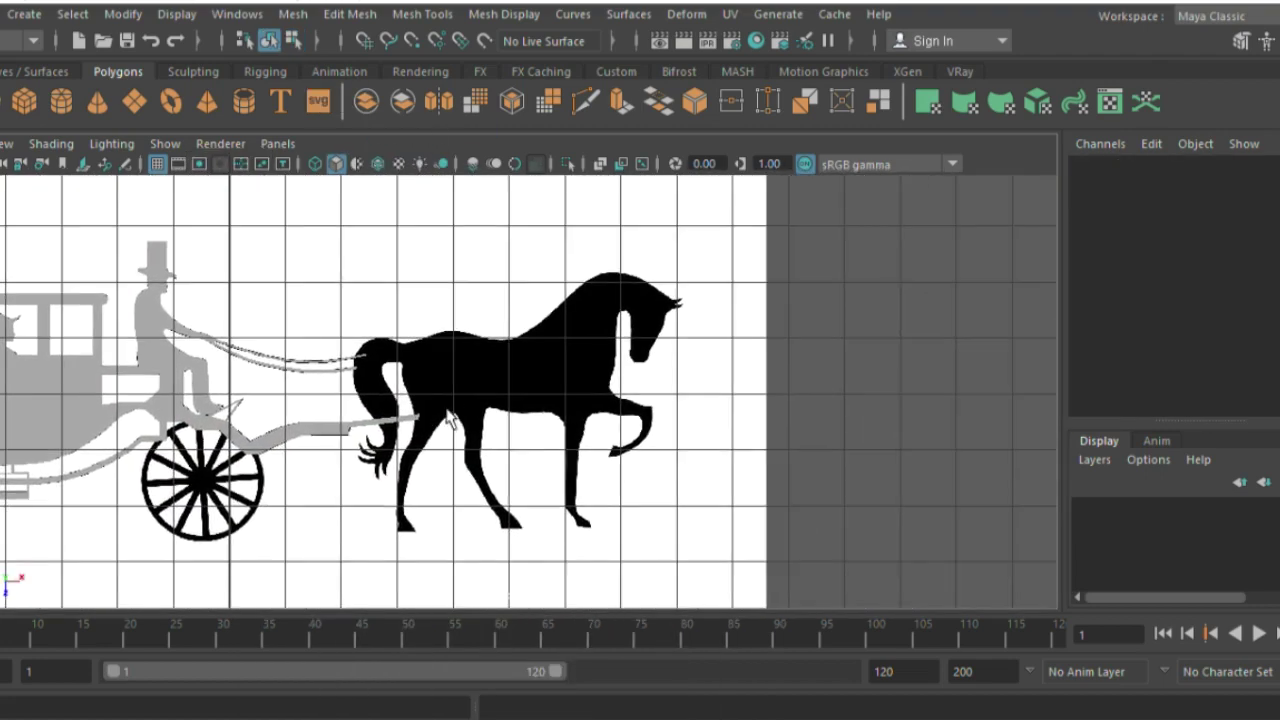
Step: Save the scene and create a polygon plane with width and height subdivisions of 1
{"action": "key", "text": "ctrl+s"}
{"action": "left_click", "coordinate": [158, 105]}
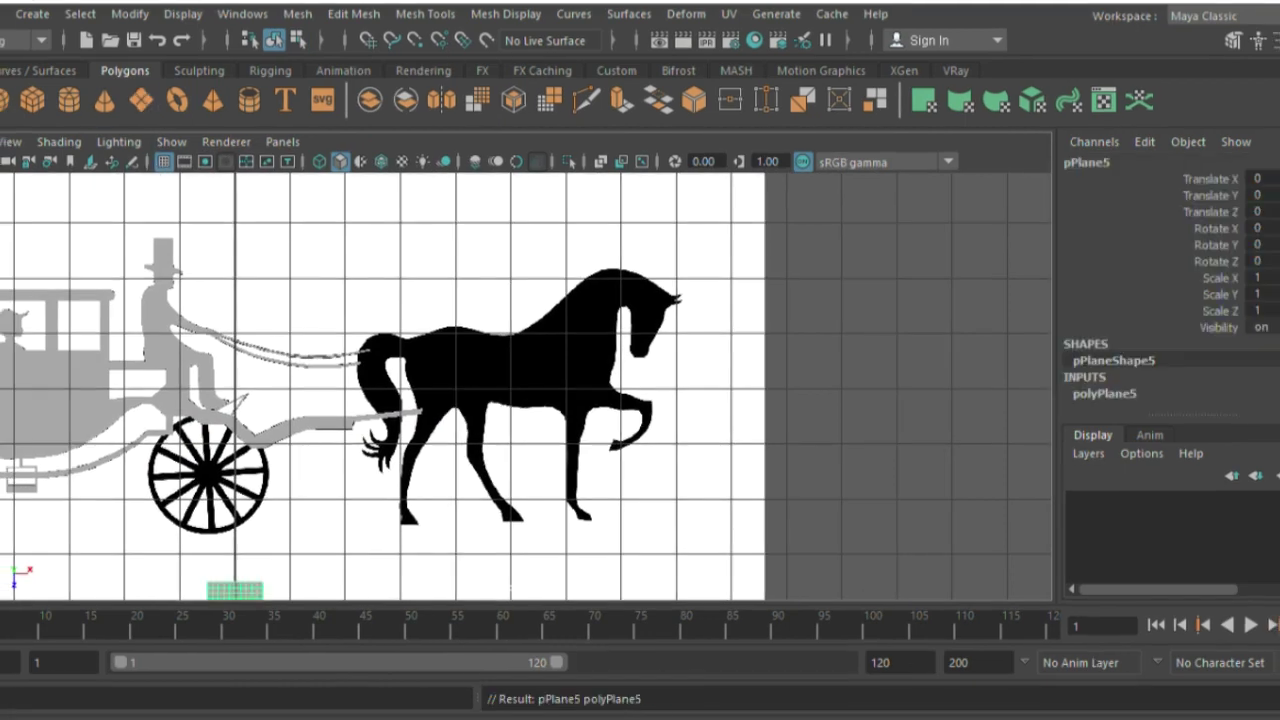
{"action": "left_click", "coordinate": [1110, 394]}
{"action": "left_click", "coordinate": [1190, 354]}
{"action": "left_click", "coordinate": [1229, 372]}
{"action": "middle_click_drag", "start_coordinate": [790, 458], "coordinate": [729, 458]}
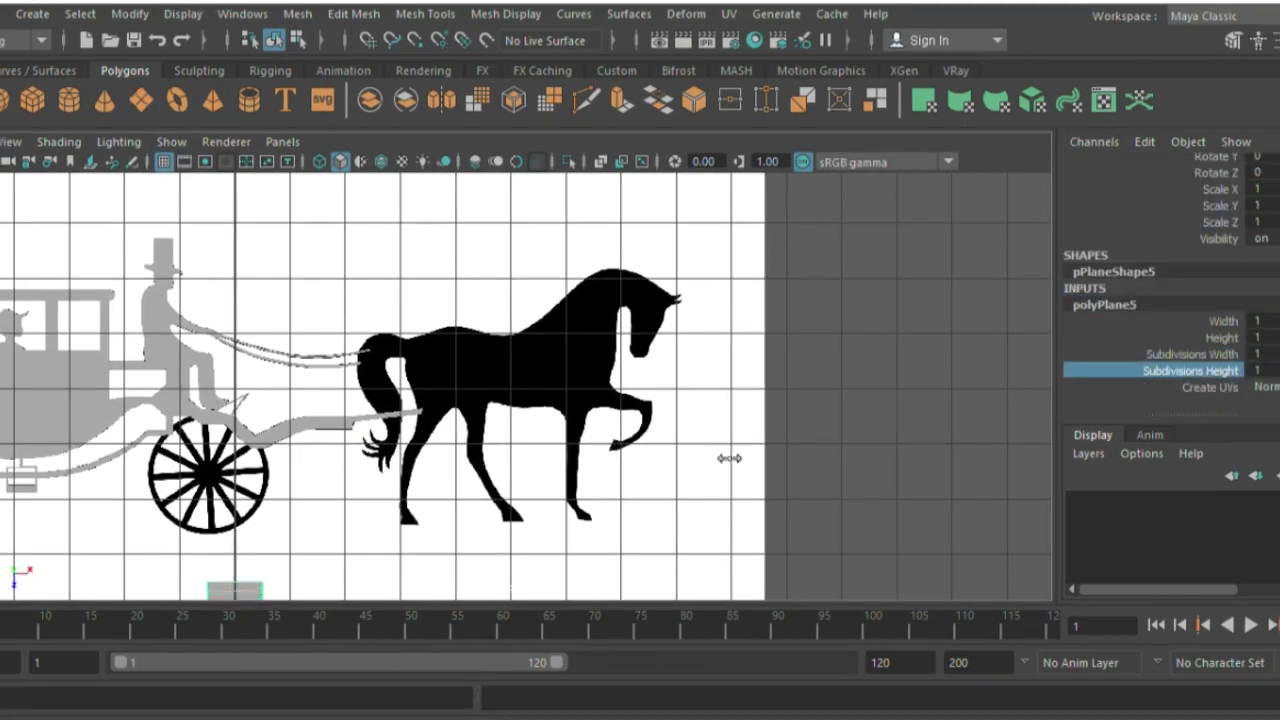
Step: Move the plane onto the horse's back and scale it down narrower
{"action": "mouse_move", "coordinate": [260, 575]}
{"action": "left_mouse_down"}
{"action": "mouse_move", "coordinate": [480, 370]}
{"action": "mouse_move", "coordinate": [400, 441]}
{"action": "left_mouse_up"}
{"action": "key", "text": "f"}
{"action": "key", "text": "r"}
{"action": "left_click_drag", "start_coordinate": [519, 446], "coordinate": [520, 357]}
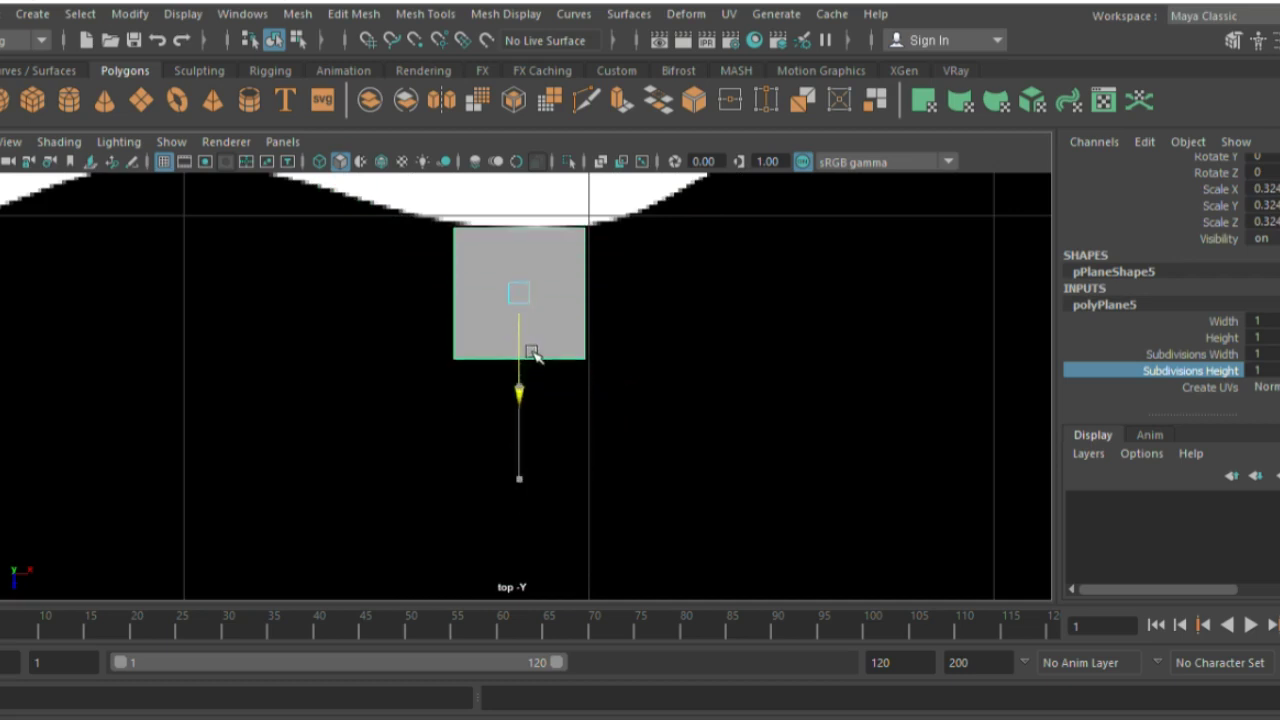
{"action": "middle_click_drag", "start_coordinate": [529, 354], "coordinate": [571, 451], "text": "alt"}
{"action": "right_click_drag", "start_coordinate": [548, 160], "coordinate": [505, 190]}
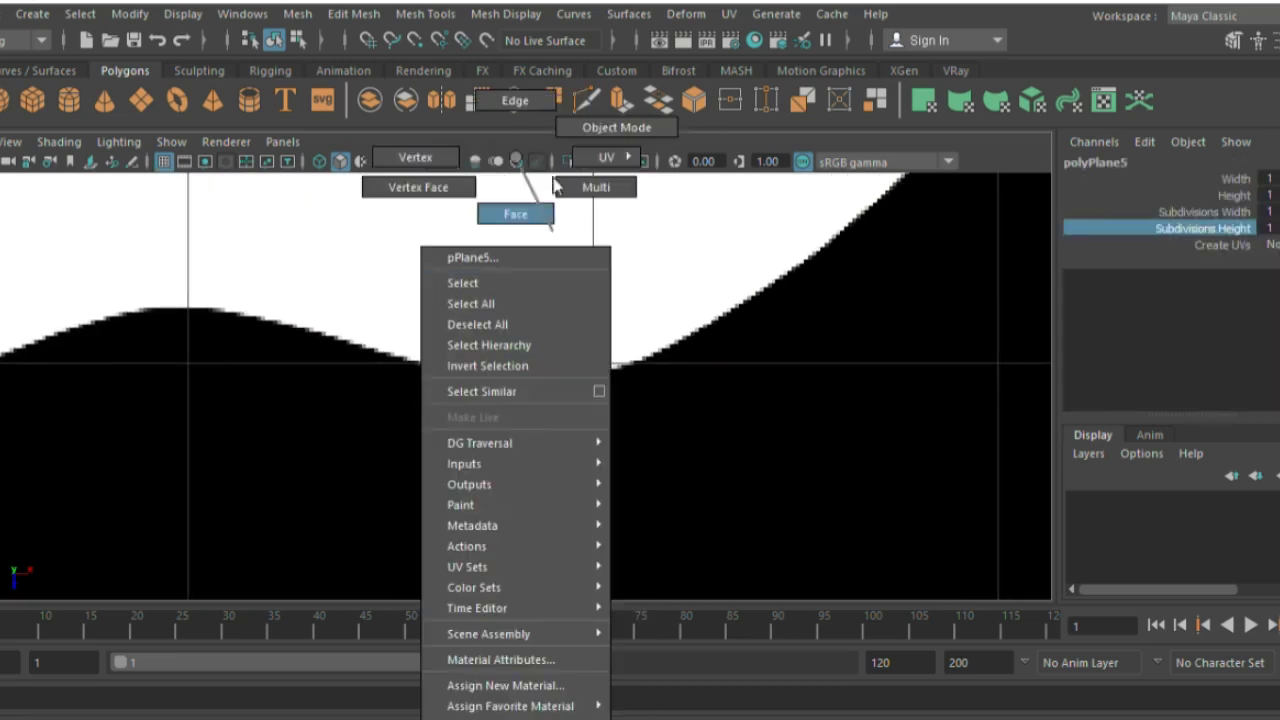
{"action": "left_click_drag", "start_coordinate": [613, 438], "coordinate": [571, 451]}
Step: Switch the plane to edge mode and extrude one of its edges
{"action": "right_click", "coordinate": [530, 178]}
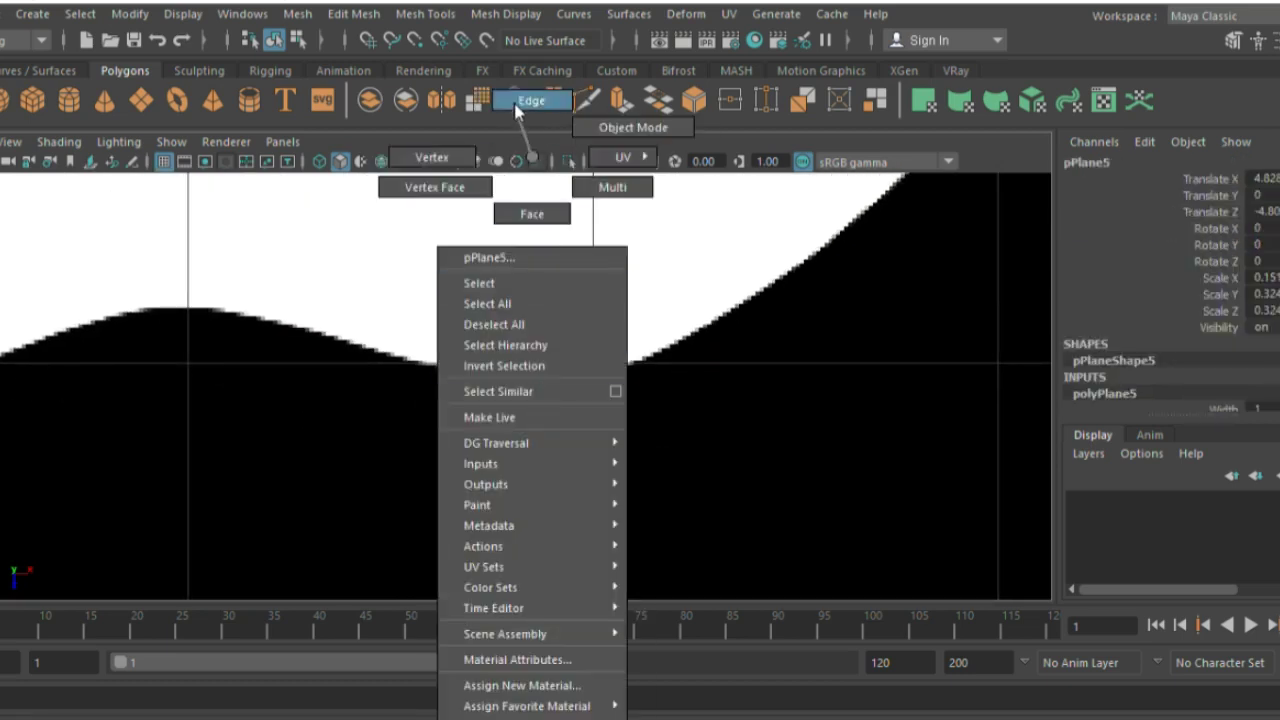
{"action": "scroll", "coordinate": [657, 446], "scroll_direction": "down", "scroll_amount": 3}
{"action": "scroll", "coordinate": [657, 446], "scroll_direction": "down", "scroll_amount": 3}
{"action": "key", "text": "ctrl+e"}
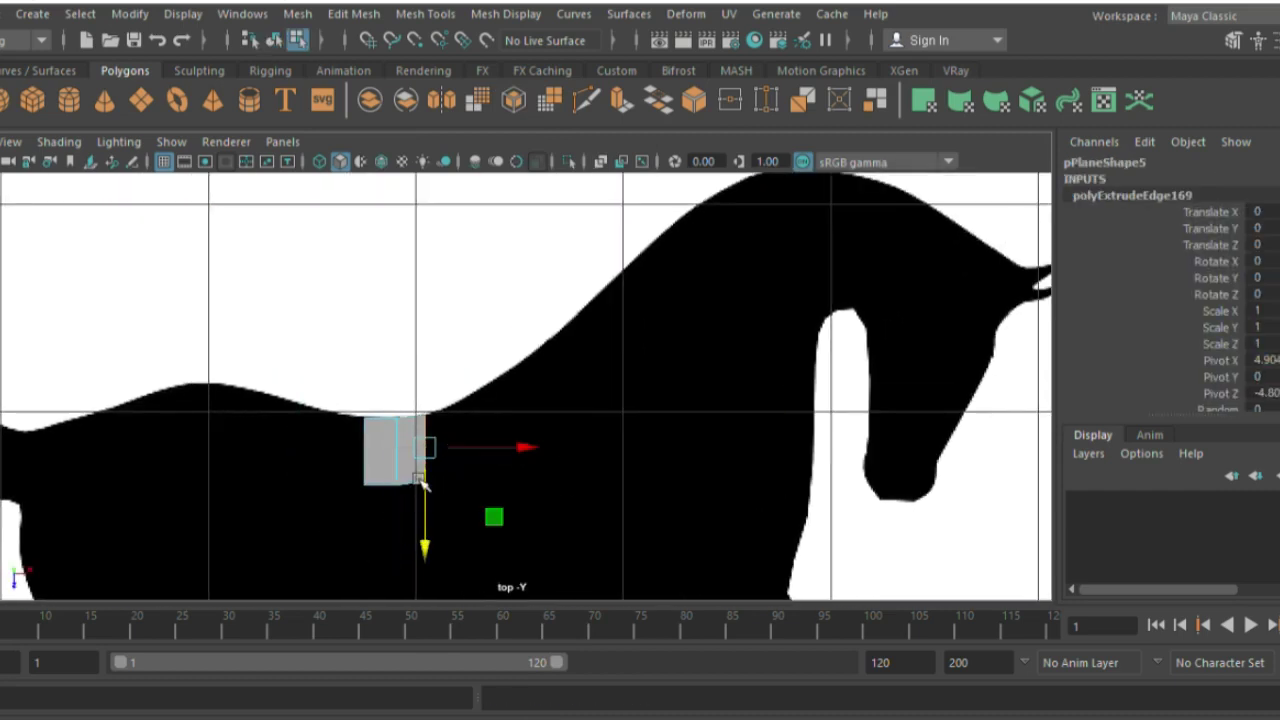
Step: Extrude the plane's edge into segments stretching along the horse's back
{"action": "key", "text": "ctrl+e"}
{"action": "mouse_move", "coordinate": [422, 448]}
{"action": "left_mouse_down"}
{"action": "mouse_move", "coordinate": [458, 450]}
{"action": "mouse_move", "coordinate": [503, 409]}
{"action": "mouse_move", "coordinate": [565, 386]}
{"action": "mouse_move", "coordinate": [651, 318]}
{"action": "mouse_move", "coordinate": [636, 292]}
{"action": "mouse_move", "coordinate": [748, 214]}
{"action": "left_mouse_up"}
{"action": "key", "text": "ctrl+e"}
{"action": "key", "text": "ctrl+e"}
{"action": "key", "text": "ctrl+e"}
{"action": "key", "text": "ctrl+e"}
{"action": "key", "text": "ctrl+e"}
{"action": "middle_click_drag", "start_coordinate": [778, 232], "coordinate": [668, 342], "text": "alt"}
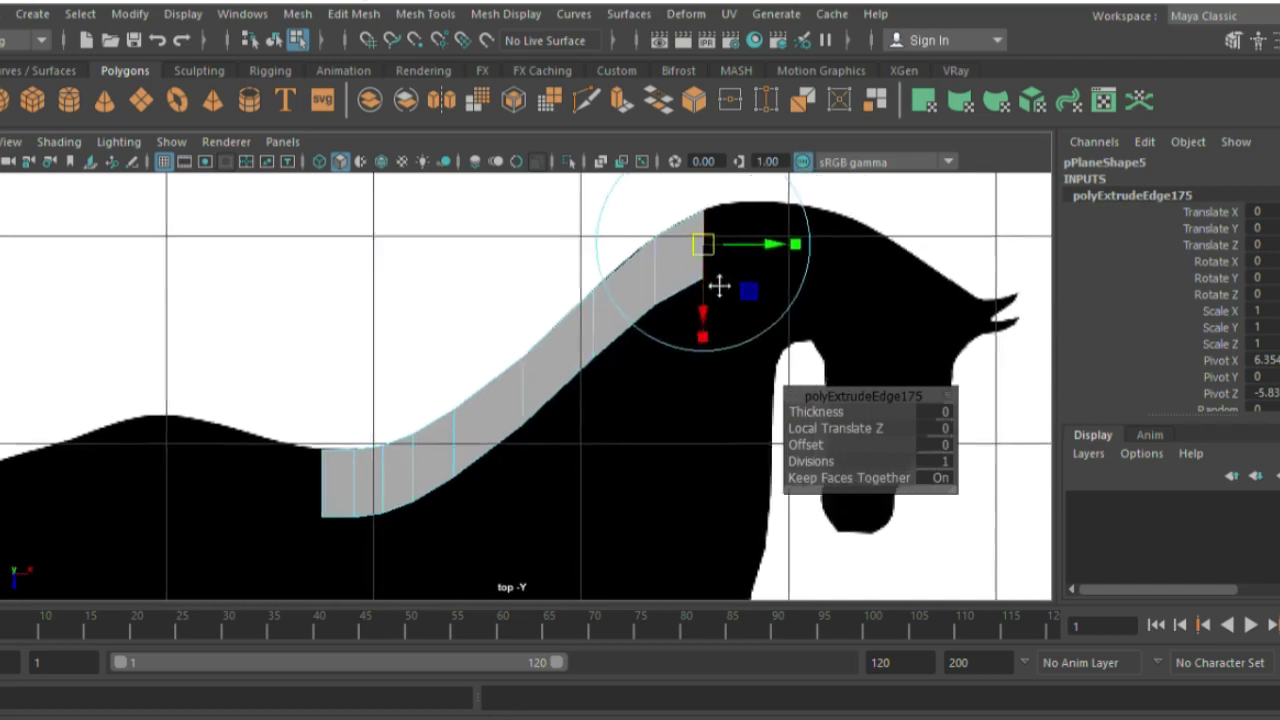
{"action": "key", "text": "ctrl+e"}
{"action": "mouse_move", "coordinate": [648, 333]}
{"action": "left_mouse_down"}
{"action": "mouse_move", "coordinate": [625, 338]}
{"action": "mouse_move", "coordinate": [668, 337]}
{"action": "left_mouse_up"}
Step: Keep extruding segments up the arched neck and along the mane to the ears
{"action": "key", "text": "ctrl+e"}
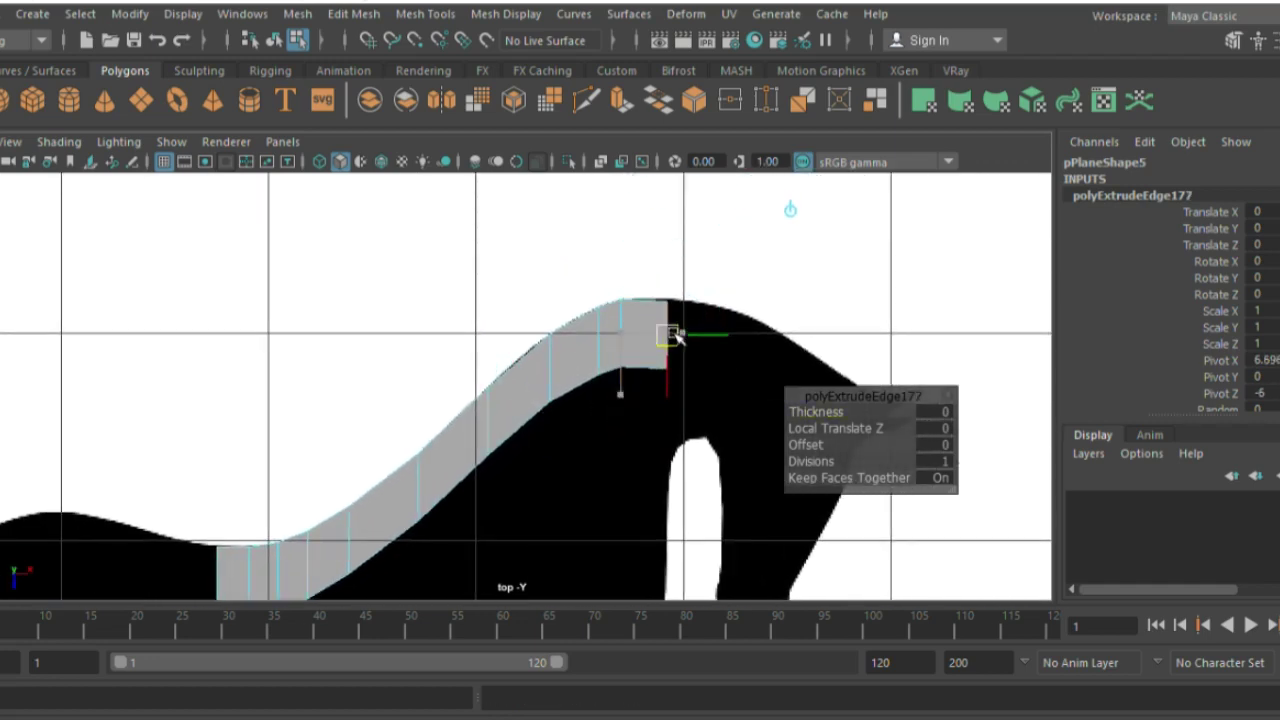
{"action": "key", "text": "3"}
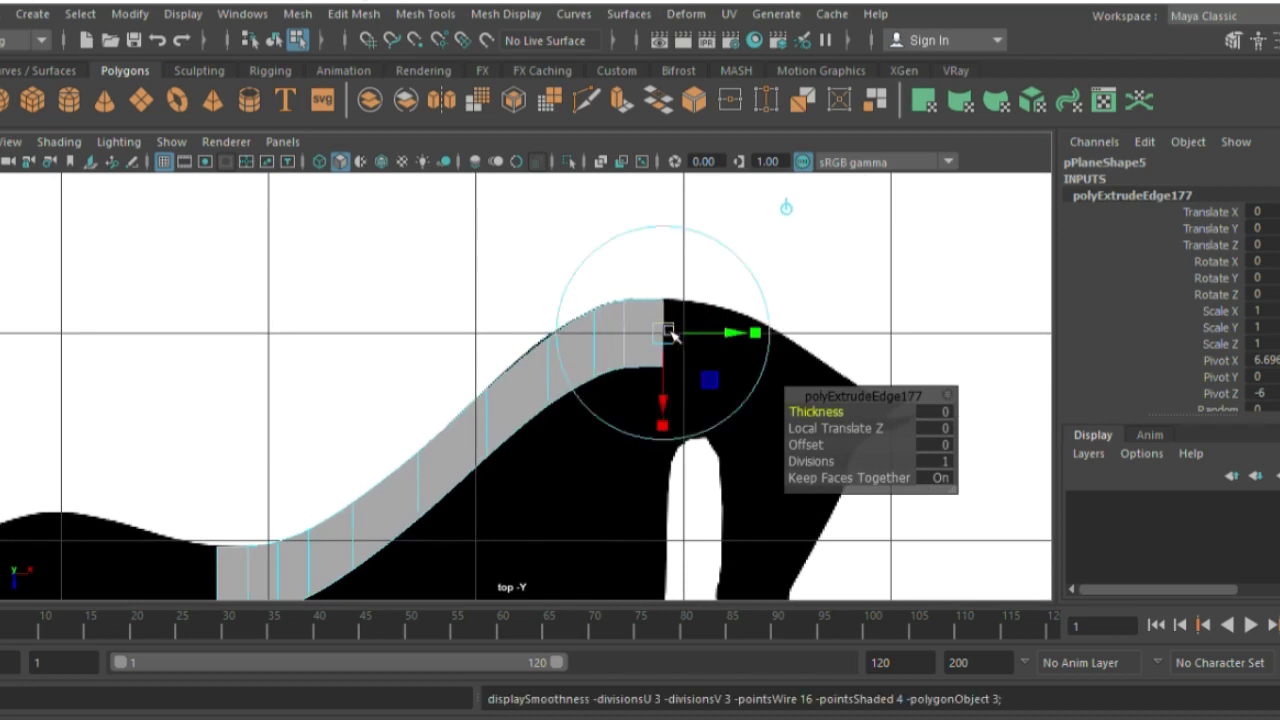
{"action": "key", "text": "ctrl+e"}
{"action": "mouse_move", "coordinate": [668, 334]}
{"action": "left_mouse_down"}
{"action": "mouse_move", "coordinate": [743, 343]}
{"action": "mouse_move", "coordinate": [775, 362]}
{"action": "left_mouse_up"}
{"action": "key", "text": "ctrl+e"}
{"action": "key", "text": "ctrl+e"}
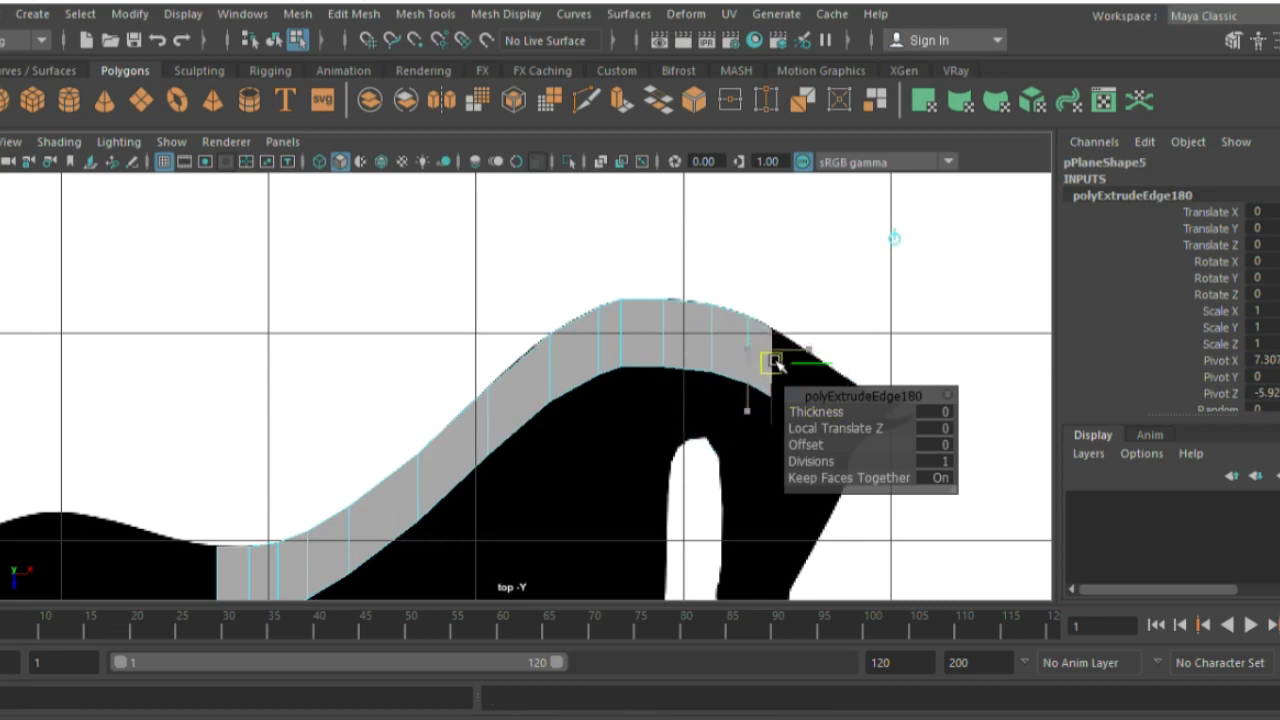
{"action": "middle_click_drag", "start_coordinate": [775, 362], "coordinate": [592, 372], "text": "alt"}
{"action": "key", "text": "ctrl+e"}
{"action": "left_click_drag", "start_coordinate": [594, 371], "coordinate": [668, 425]}
{"action": "key", "text": "ctrl+e"}
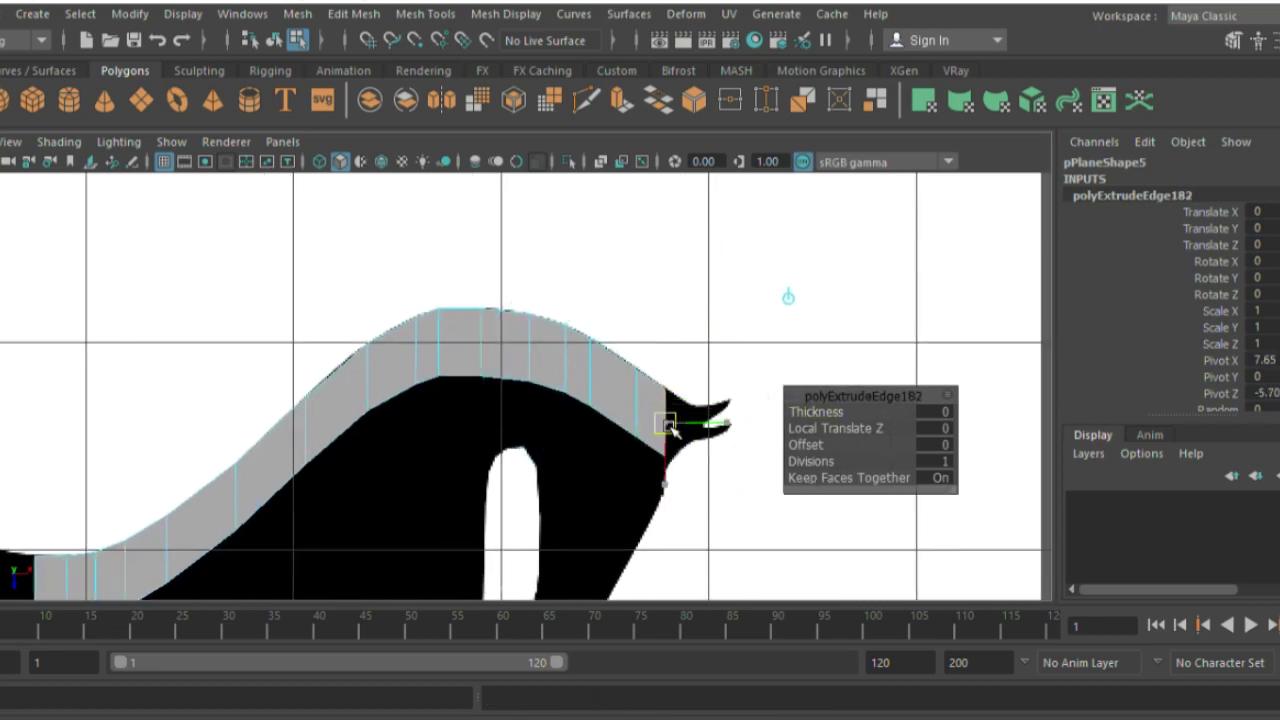
{"action": "middle_click_drag", "start_coordinate": [677, 432], "coordinate": [619, 358], "text": "alt"}
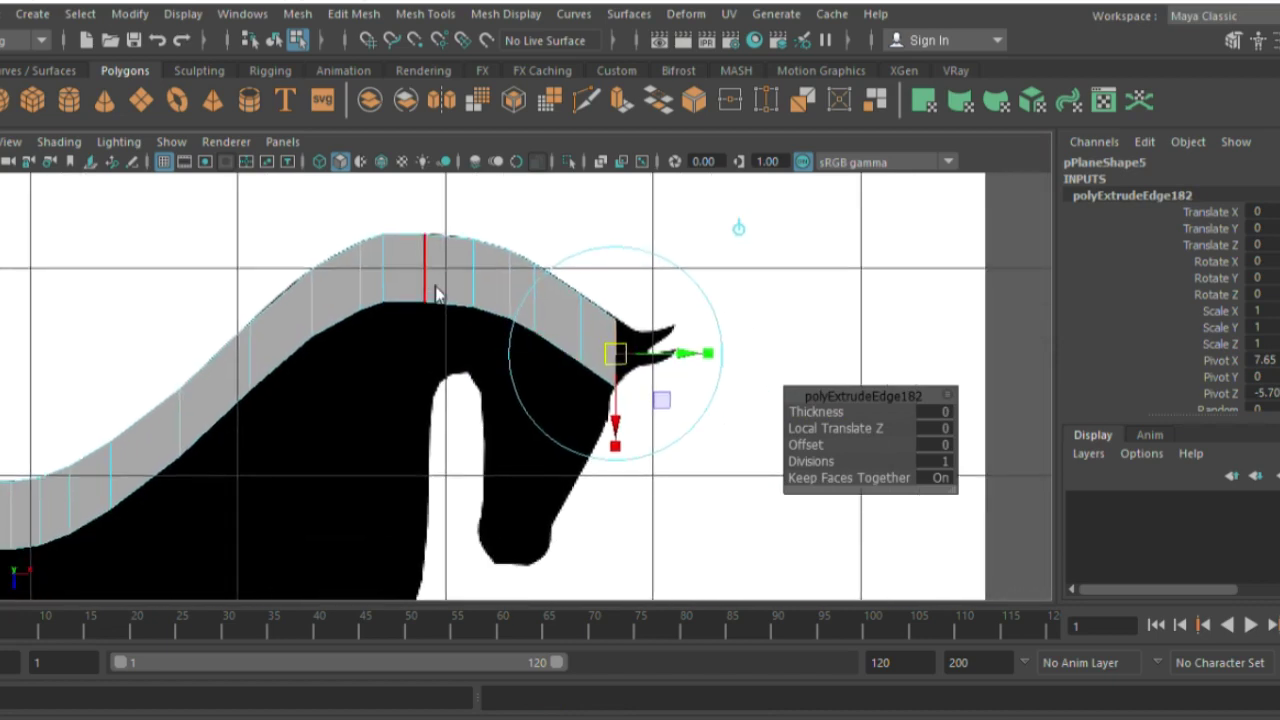
{"action": "key", "text": "F9"}
Step: Pull the face vertices down toward the muzzle and the horse's chin
{"action": "left_click", "coordinate": [570, 370]}
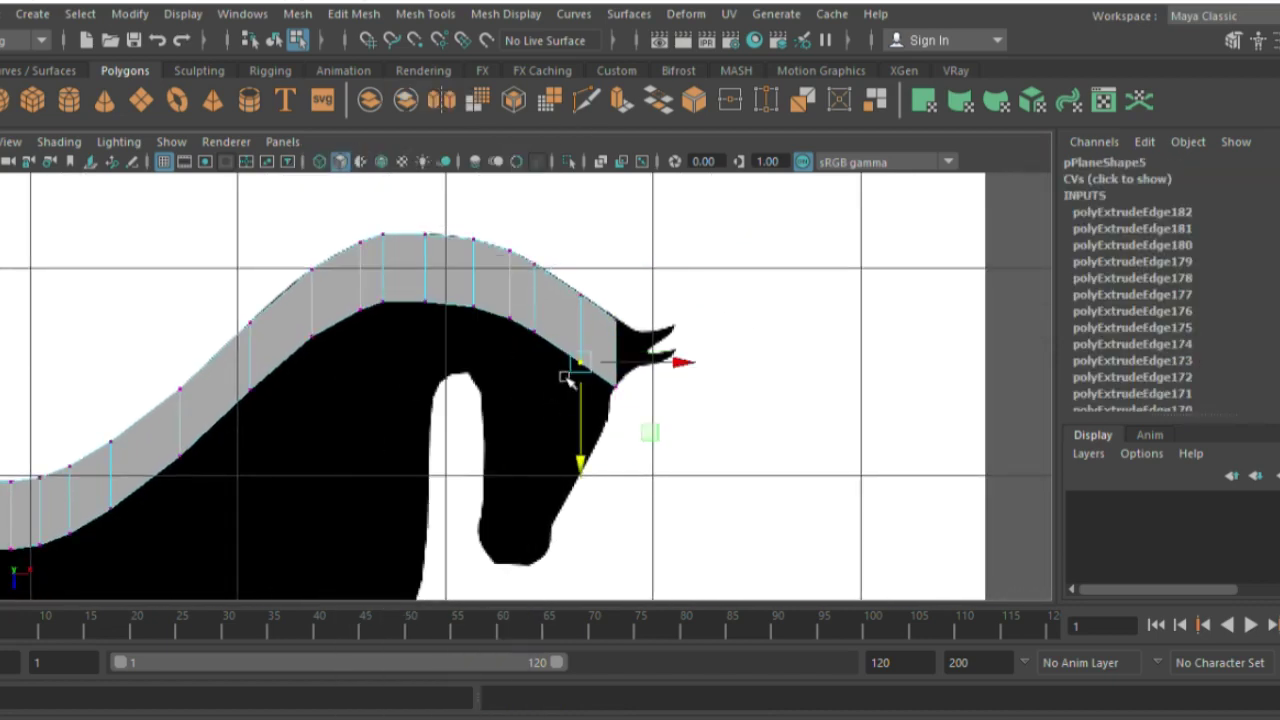
{"action": "mouse_move", "coordinate": [570, 370]}
{"action": "left_mouse_down"}
{"action": "mouse_move", "coordinate": [608, 425]}
{"action": "mouse_move", "coordinate": [609, 403]}
{"action": "left_mouse_up"}
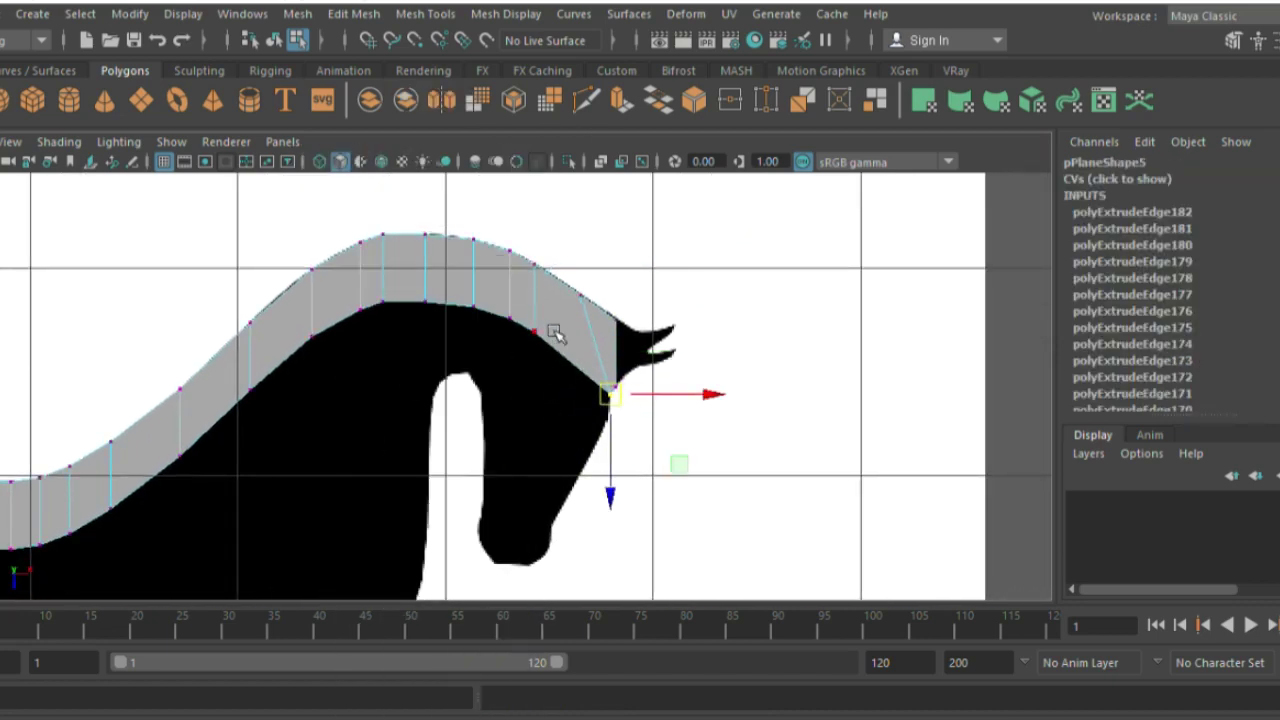
{"action": "left_click_drag", "start_coordinate": [531, 332], "coordinate": [609, 427]}
{"action": "left_click", "coordinate": [509, 318]}
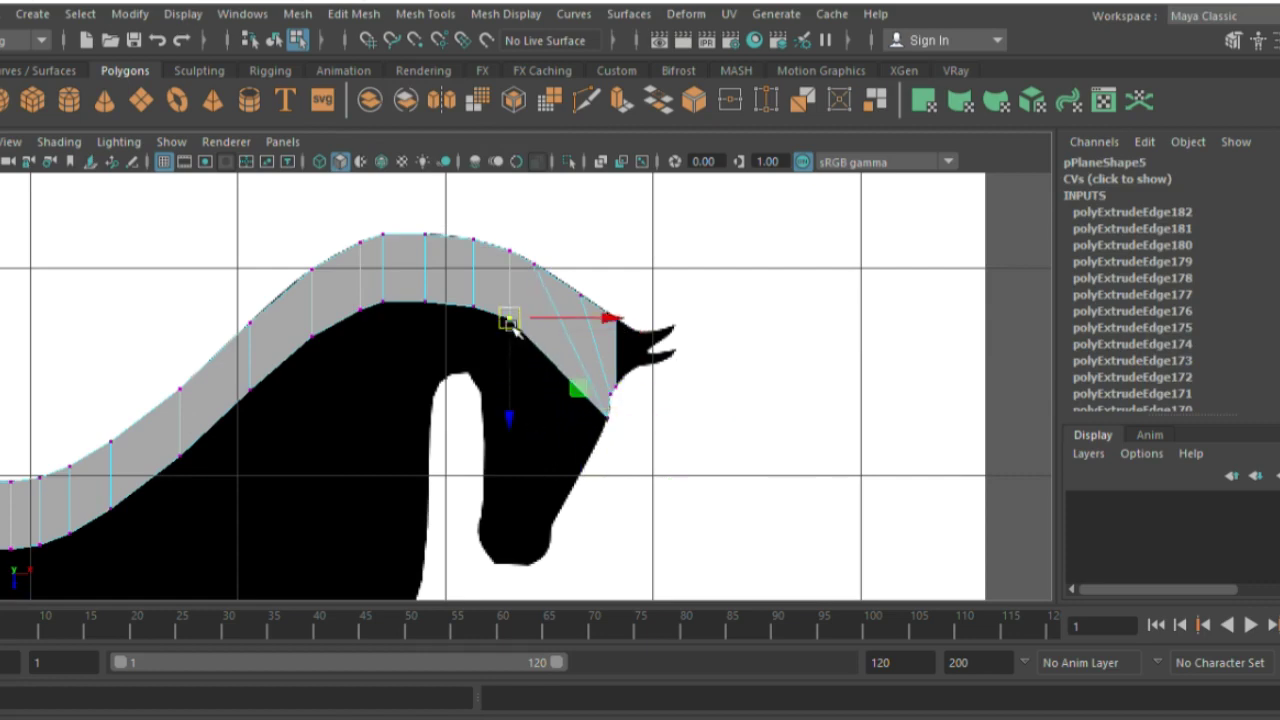
{"action": "left_click_drag", "start_coordinate": [509, 318], "coordinate": [550, 526]}
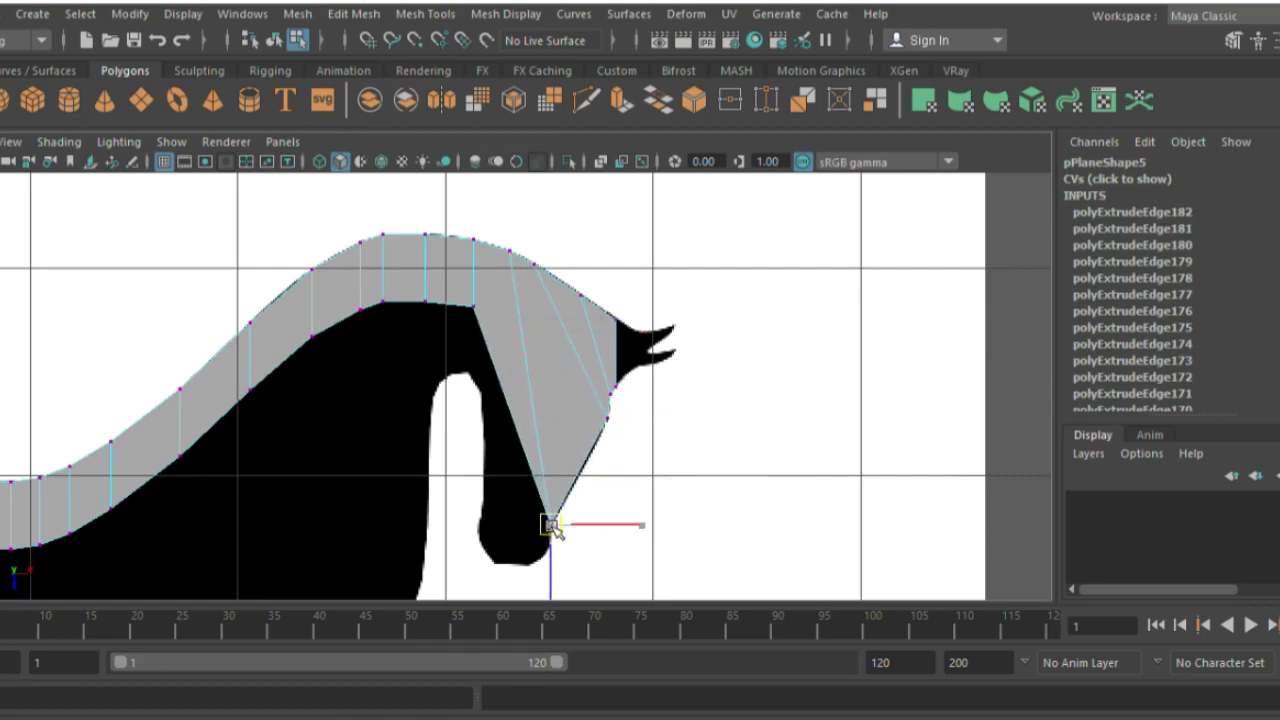
Step: Drag the inner mane vertices down onto the throat and neck outline
{"action": "left_click", "coordinate": [473, 306]}
{"action": "left_click_drag", "start_coordinate": [473, 306], "coordinate": [483, 393]}
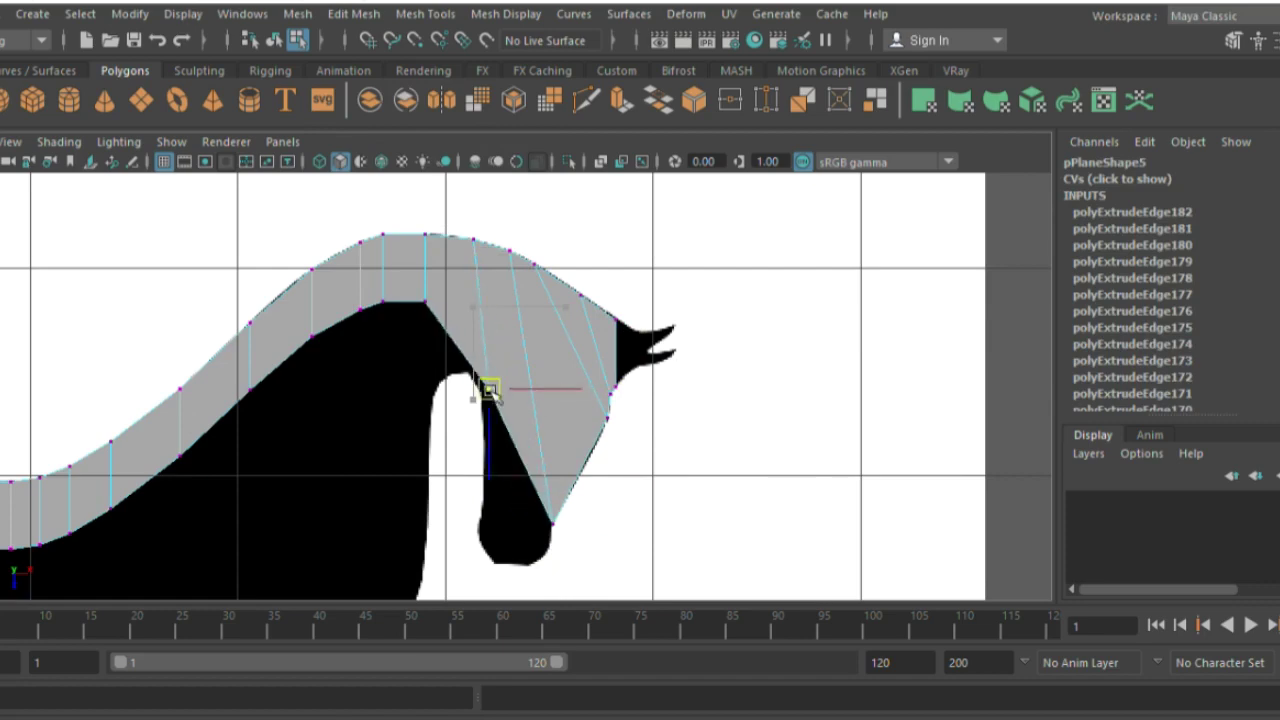
{"action": "left_click", "coordinate": [425, 301]}
{"action": "left_click_drag", "start_coordinate": [425, 301], "coordinate": [452, 370]}
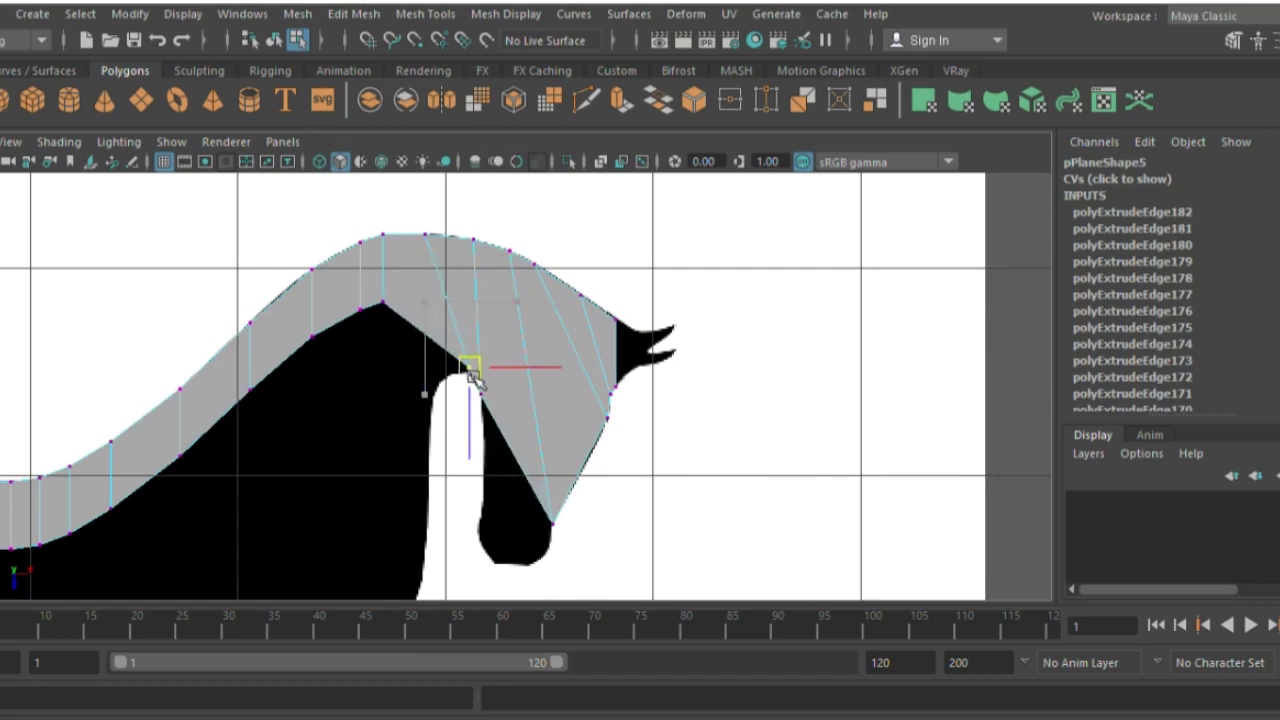
{"action": "left_click", "coordinate": [383, 300]}
{"action": "left_click_drag", "start_coordinate": [388, 303], "coordinate": [457, 375]}
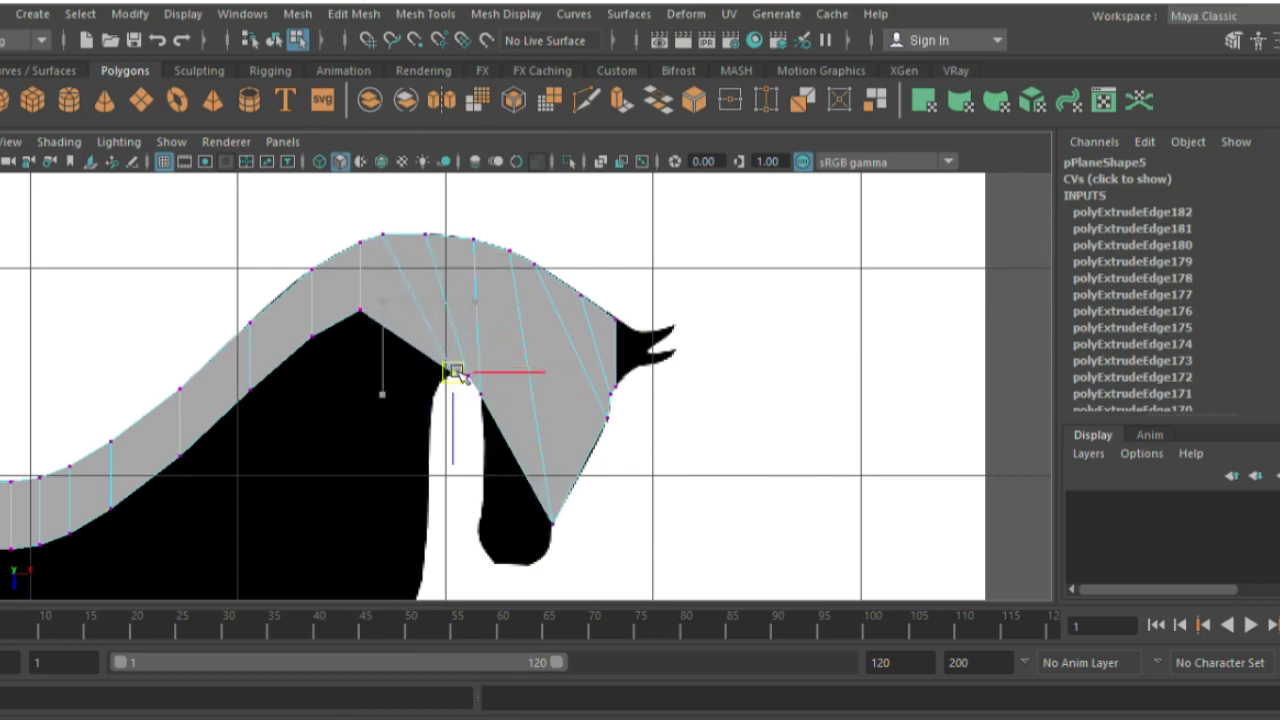
{"action": "left_click", "coordinate": [360, 310]}
{"action": "left_click_drag", "start_coordinate": [360, 310], "coordinate": [452, 395]}
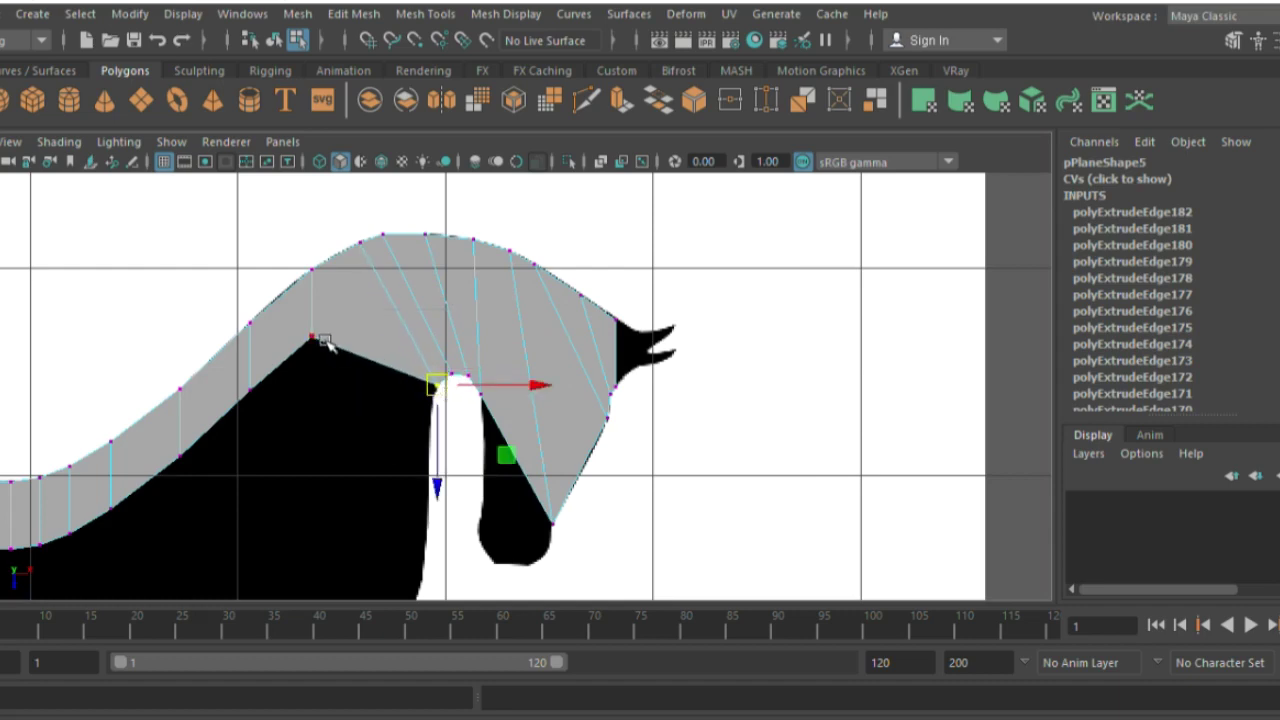
{"action": "mouse_move", "coordinate": [325, 342]}
{"action": "left_mouse_down"}
{"action": "mouse_move", "coordinate": [408, 449]}
{"action": "mouse_move", "coordinate": [428, 400]}
{"action": "left_mouse_up"}
{"action": "left_click", "coordinate": [250, 390]}
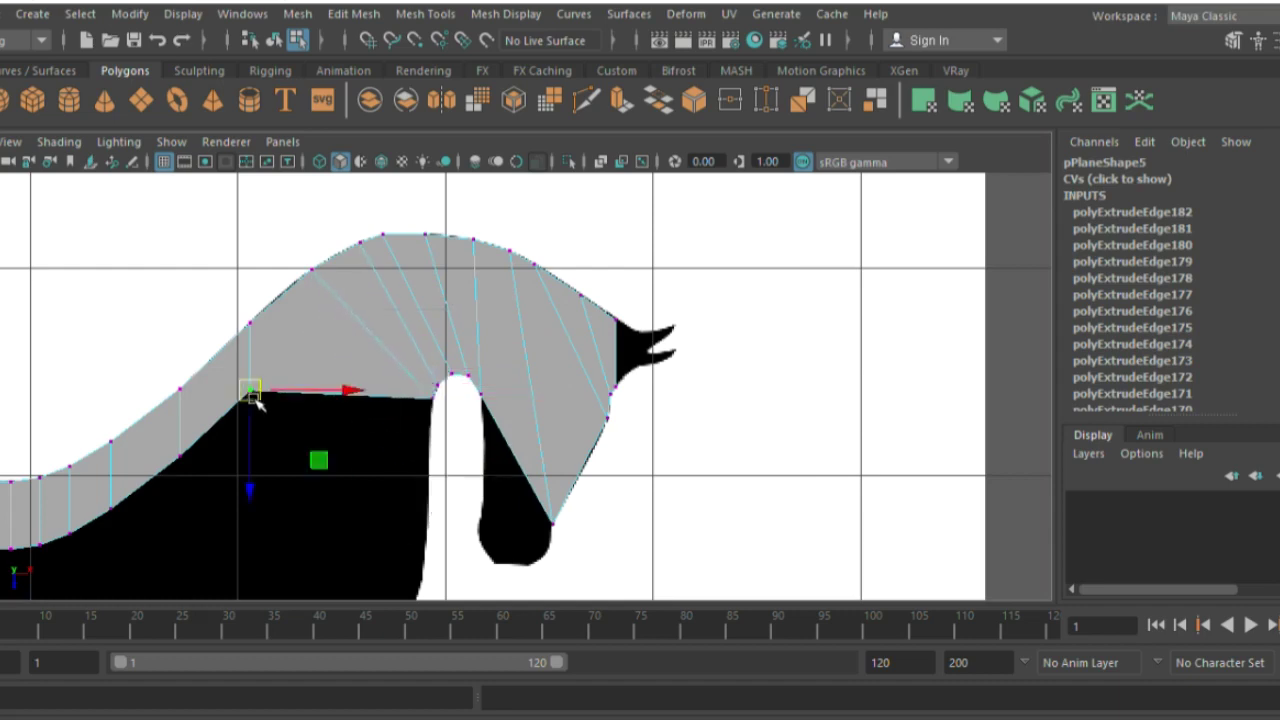
{"action": "mouse_move", "coordinate": [250, 390]}
{"action": "left_mouse_down"}
{"action": "mouse_move", "coordinate": [414, 514]}
{"action": "mouse_move", "coordinate": [415, 541]}
{"action": "left_mouse_up"}
{"action": "middle_click_drag", "start_coordinate": [415, 541], "coordinate": [500, 338], "text": "alt"}
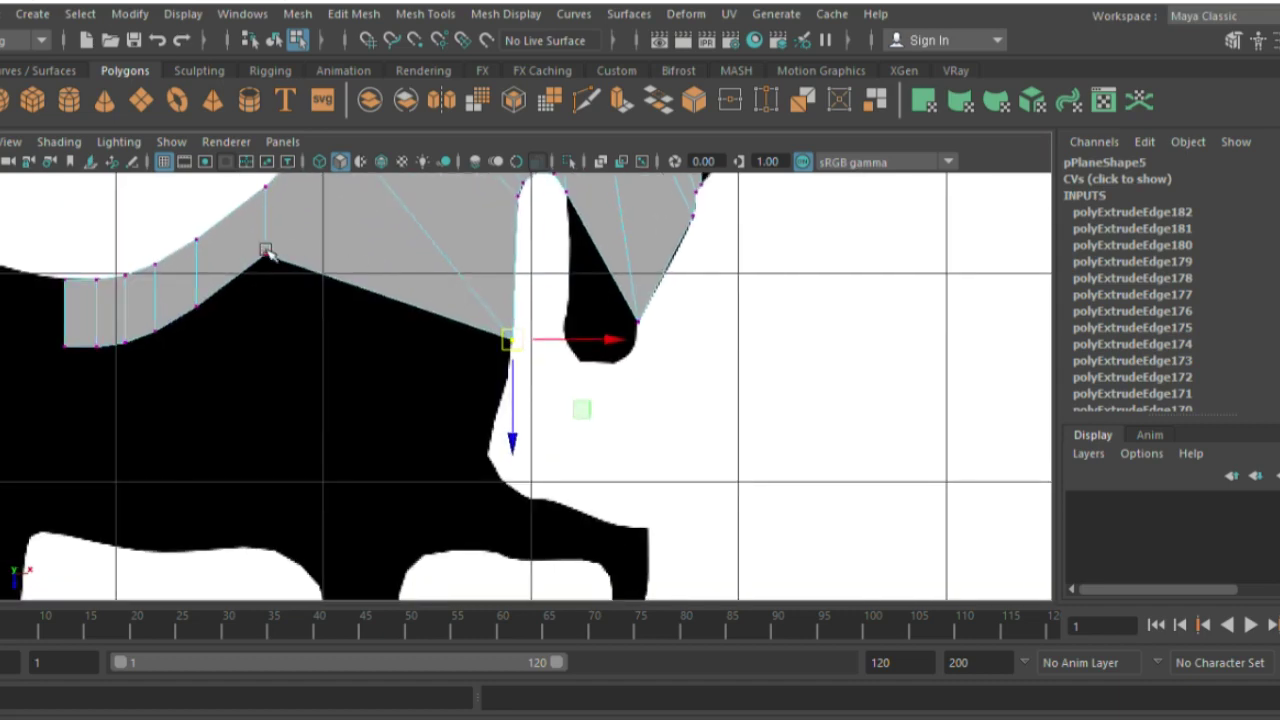
{"action": "mouse_move", "coordinate": [508, 342]}
{"action": "left_mouse_down"}
{"action": "mouse_move", "coordinate": [414, 394]}
{"action": "mouse_move", "coordinate": [493, 460]}
{"action": "left_mouse_up"}
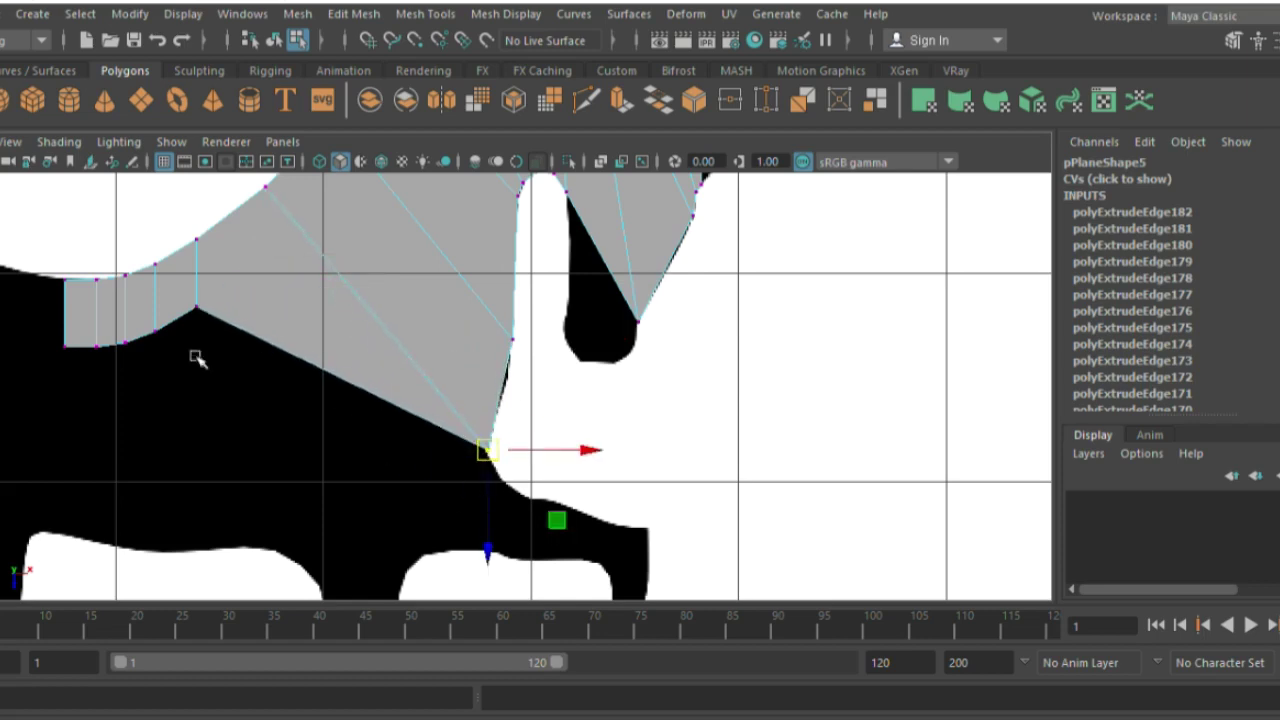
Step: Drag the back vertices down to the chest and front-leg outline
{"action": "left_click", "coordinate": [196, 307]}
{"action": "left_click_drag", "start_coordinate": [196, 307], "coordinate": [420, 554]}
{"action": "left_click", "coordinate": [155, 332]}
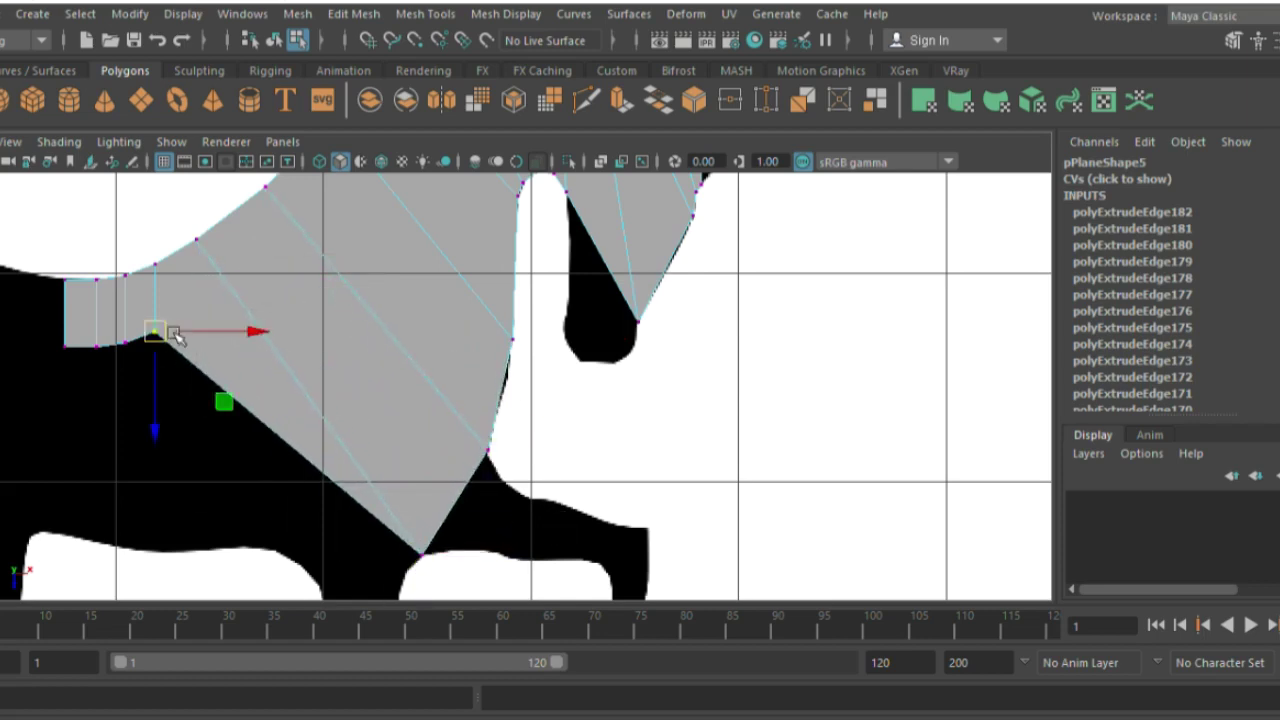
{"action": "mouse_move", "coordinate": [173, 335]}
{"action": "left_mouse_down"}
{"action": "mouse_move", "coordinate": [288, 540]}
{"action": "mouse_move", "coordinate": [275, 551]}
{"action": "left_mouse_up"}
{"action": "left_click", "coordinate": [126, 342]}
{"action": "left_click_drag", "start_coordinate": [126, 342], "coordinate": [222, 548]}
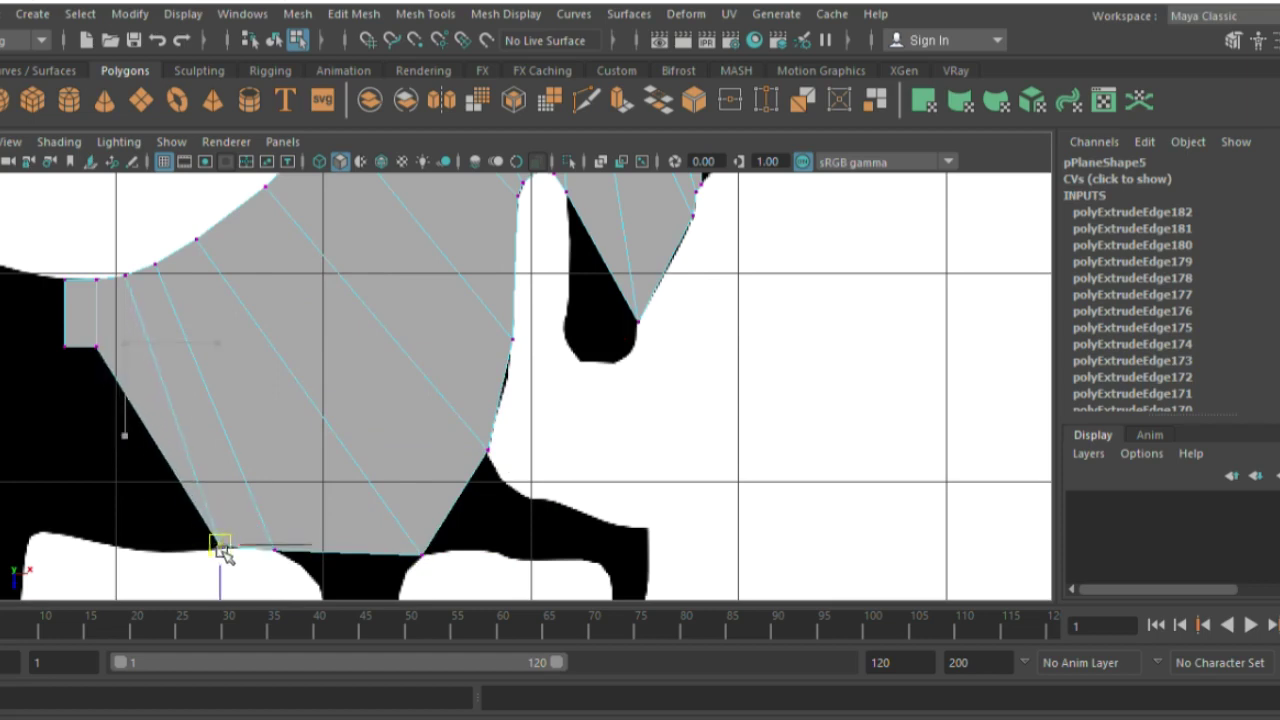
{"action": "left_click", "coordinate": [96, 346]}
{"action": "mouse_move", "coordinate": [96, 346]}
{"action": "left_mouse_down"}
{"action": "mouse_move", "coordinate": [214, 523]}
{"action": "mouse_move", "coordinate": [214, 555]}
{"action": "left_mouse_up"}
{"action": "left_click", "coordinate": [63, 347]}
{"action": "left_click_drag", "start_coordinate": [63, 347], "coordinate": [163, 554]}
{"action": "right_click", "coordinate": [145, 472]}
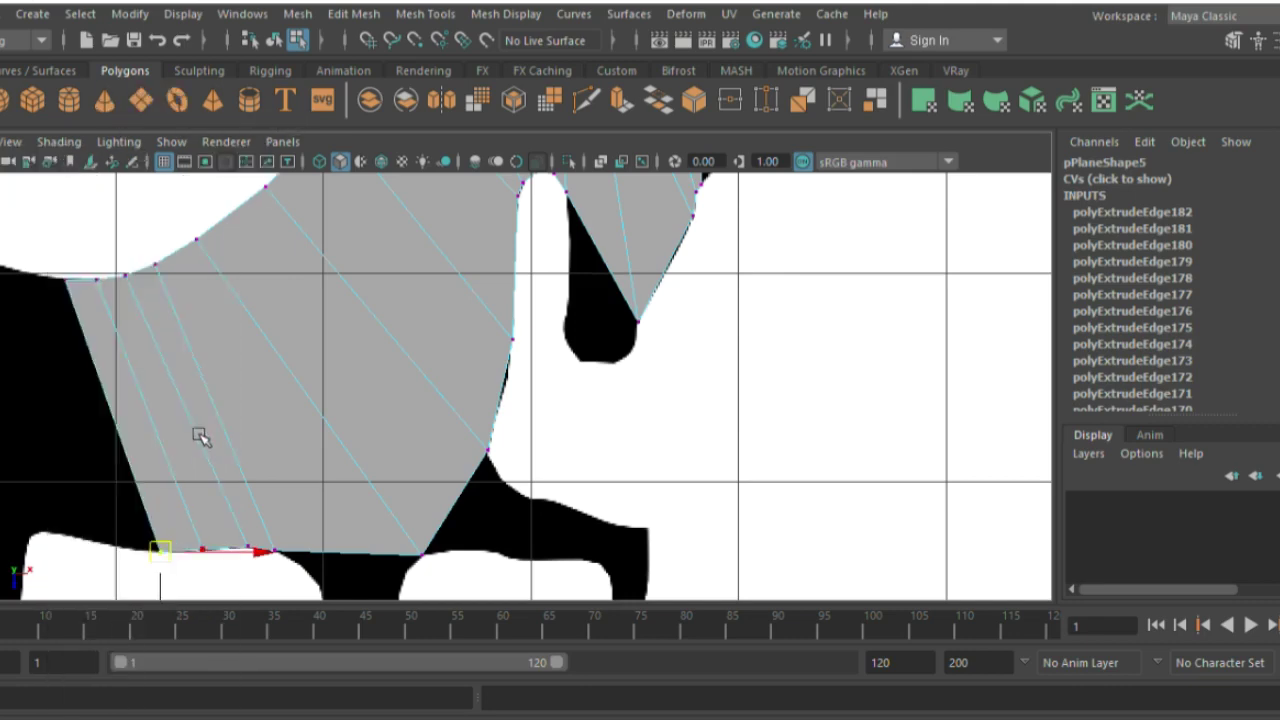
{"action": "scroll", "coordinate": [200, 434], "scroll_direction": "up", "scroll_amount": 2}
{"action": "left_click", "coordinate": [136, 481]}
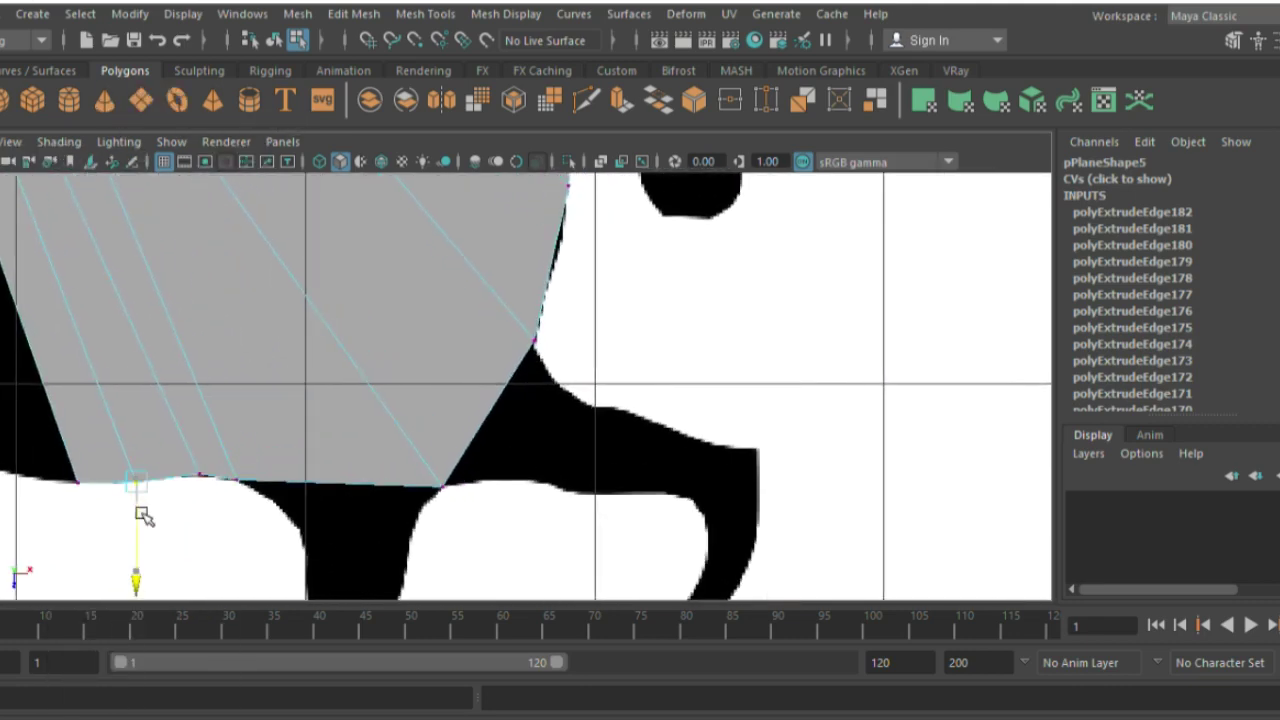
Step: Extrude the diagonal chest edge of pPlane5 twice, pulling it down toward the front leg
{"action": "left_click", "coordinate": [200, 473]}
{"action": "right_click_drag", "start_coordinate": [399, 462], "coordinate": [394, 114]}
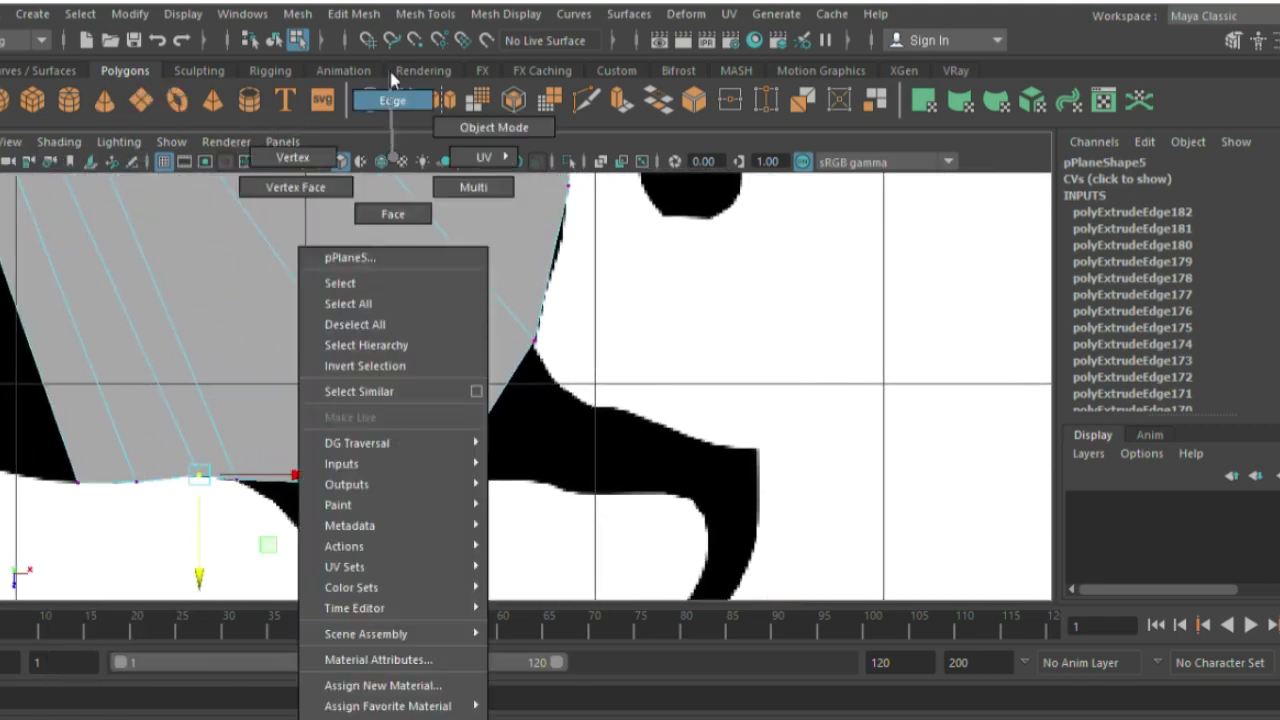
{"action": "left_click", "coordinate": [490, 415]}
{"action": "middle_click_drag", "start_coordinate": [490, 415], "coordinate": [385, 397], "text": "alt"}
{"action": "key", "text": "ctrl+e"}
{"action": "left_click_drag", "start_coordinate": [385, 397], "coordinate": [457, 424]}
{"action": "key", "text": "ctrl+e"}
Step: Move the new extrusion's corner vertices onto the leg outline
{"action": "right_click_drag", "start_coordinate": [451, 314], "coordinate": [451, 280]}
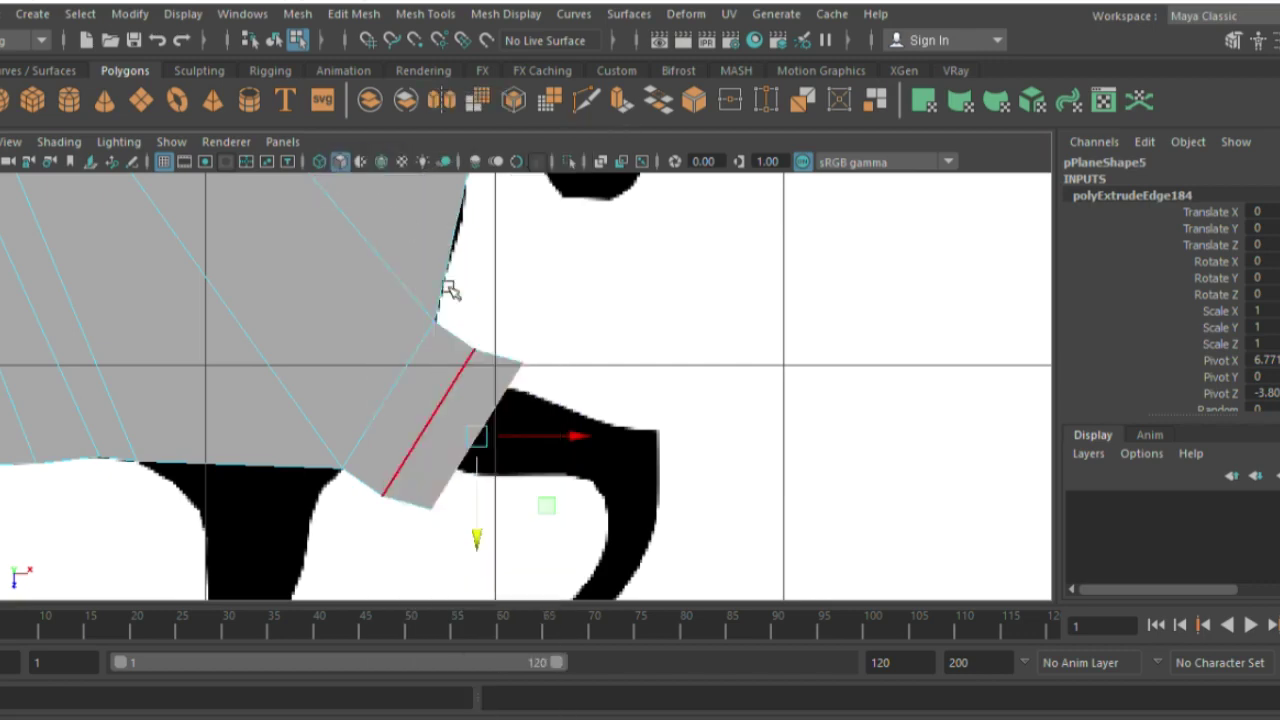
{"action": "left_click", "coordinate": [445, 352]}
{"action": "left_click_drag", "start_coordinate": [518, 362], "coordinate": [445, 425]}
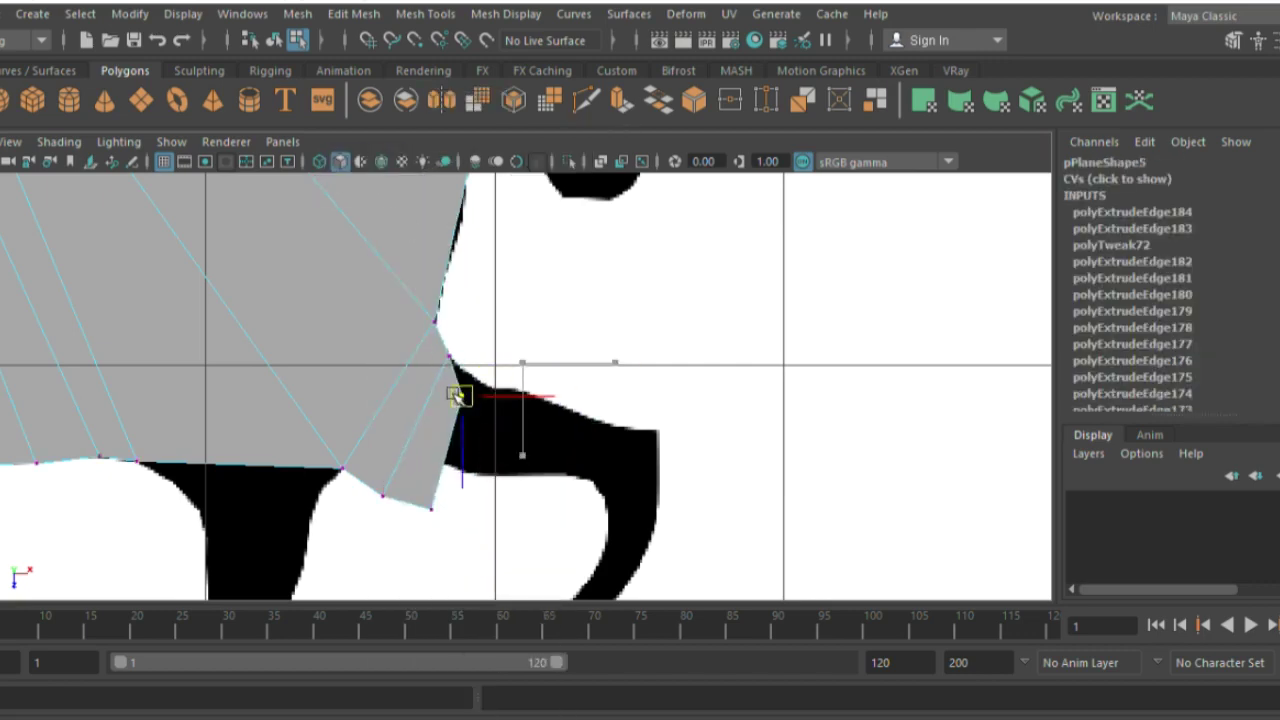
{"action": "left_click", "coordinate": [383, 495]}
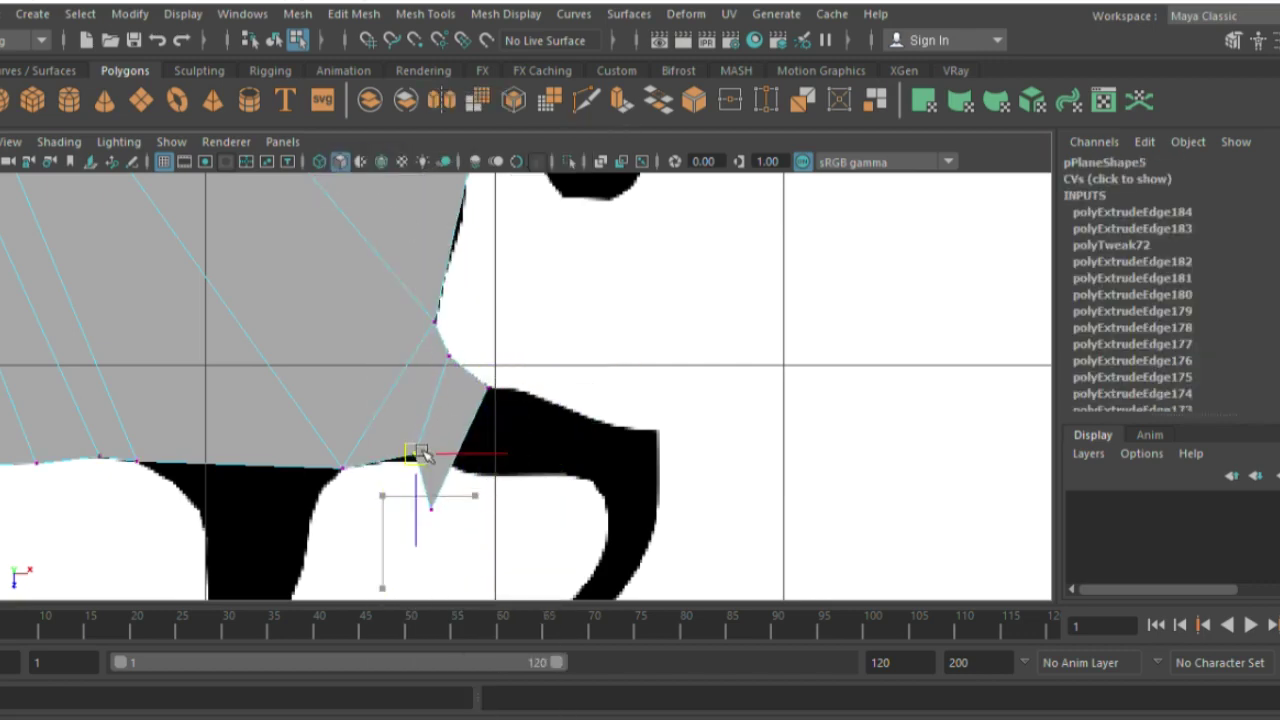
{"action": "mouse_move", "coordinate": [383, 495]}
{"action": "left_mouse_down"}
{"action": "mouse_move", "coordinate": [420, 452]}
{"action": "mouse_move", "coordinate": [456, 466]}
{"action": "left_mouse_up"}
{"action": "left_click", "coordinate": [430, 507]}
Step: Extrude the border edge facing the leg into further segments along the leg
{"action": "right_click_drag", "start_coordinate": [446, 455], "coordinate": [446, 420]}
{"action": "left_click", "coordinate": [466, 426]}
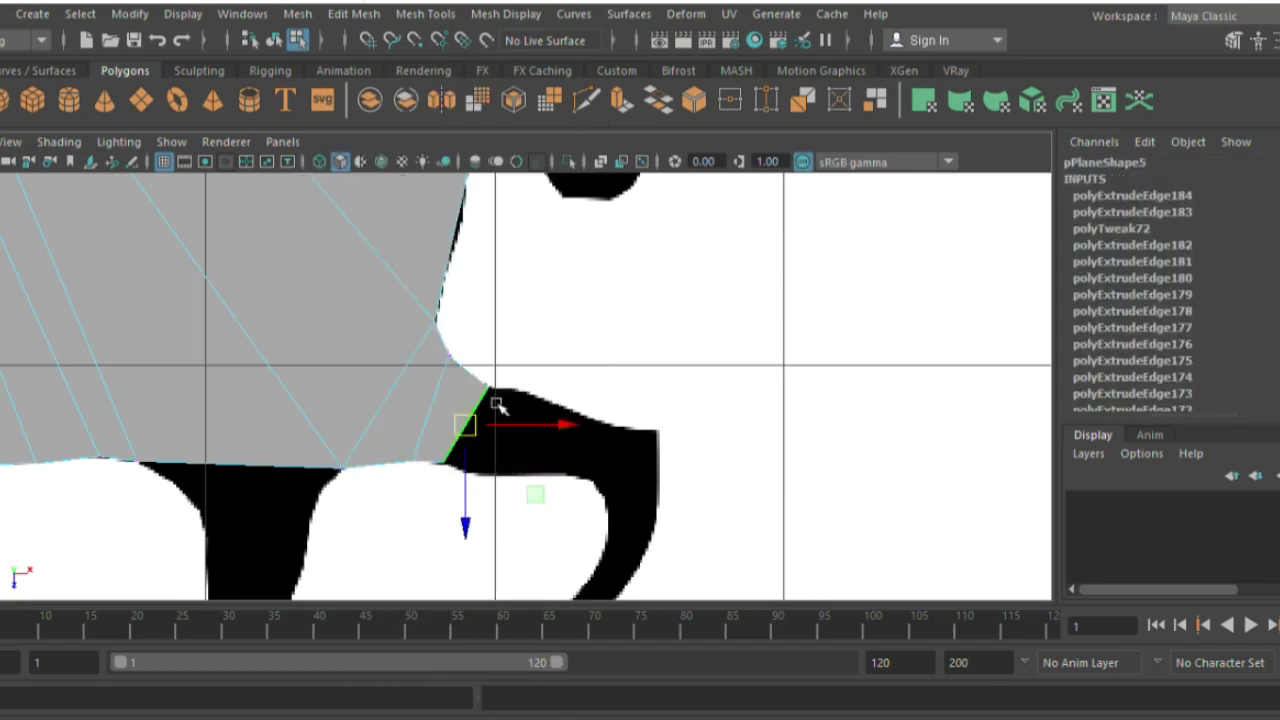
{"action": "key", "text": "ctrl+e"}
{"action": "mouse_move", "coordinate": [480, 432]}
{"action": "left_mouse_down"}
{"action": "mouse_move", "coordinate": [470, 445]}
{"action": "mouse_move", "coordinate": [500, 436]}
{"action": "mouse_move", "coordinate": [543, 470]}
{"action": "mouse_move", "coordinate": [585, 452]}
{"action": "mouse_move", "coordinate": [604, 460]}
{"action": "left_mouse_up"}
{"action": "key", "text": "ctrl+e"}
{"action": "key", "text": "ctrl+e"}
{"action": "key", "text": "ctrl+e"}
{"action": "key", "text": "ctrl+e"}
{"action": "key", "text": "ctrl+e"}
{"action": "key", "text": "ctrl+e"}
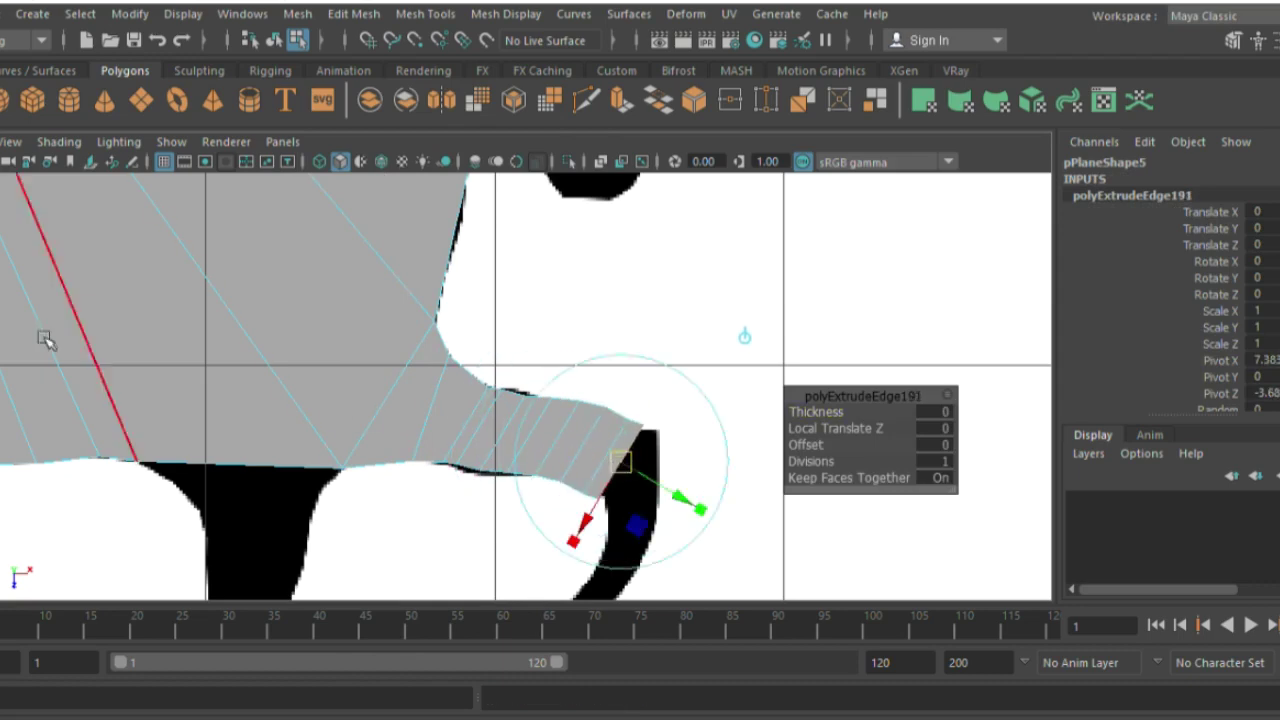
Step: Move the vertices along the leg strip's top edge onto the leg outline
{"action": "scroll", "coordinate": [491, 423], "scroll_direction": "up", "scroll_amount": 2}
{"action": "scroll", "coordinate": [480, 330], "scroll_direction": "up", "scroll_amount": 2}
{"action": "right_click", "coordinate": [466, 248]}
{"action": "left_click", "coordinate": [478, 283]}
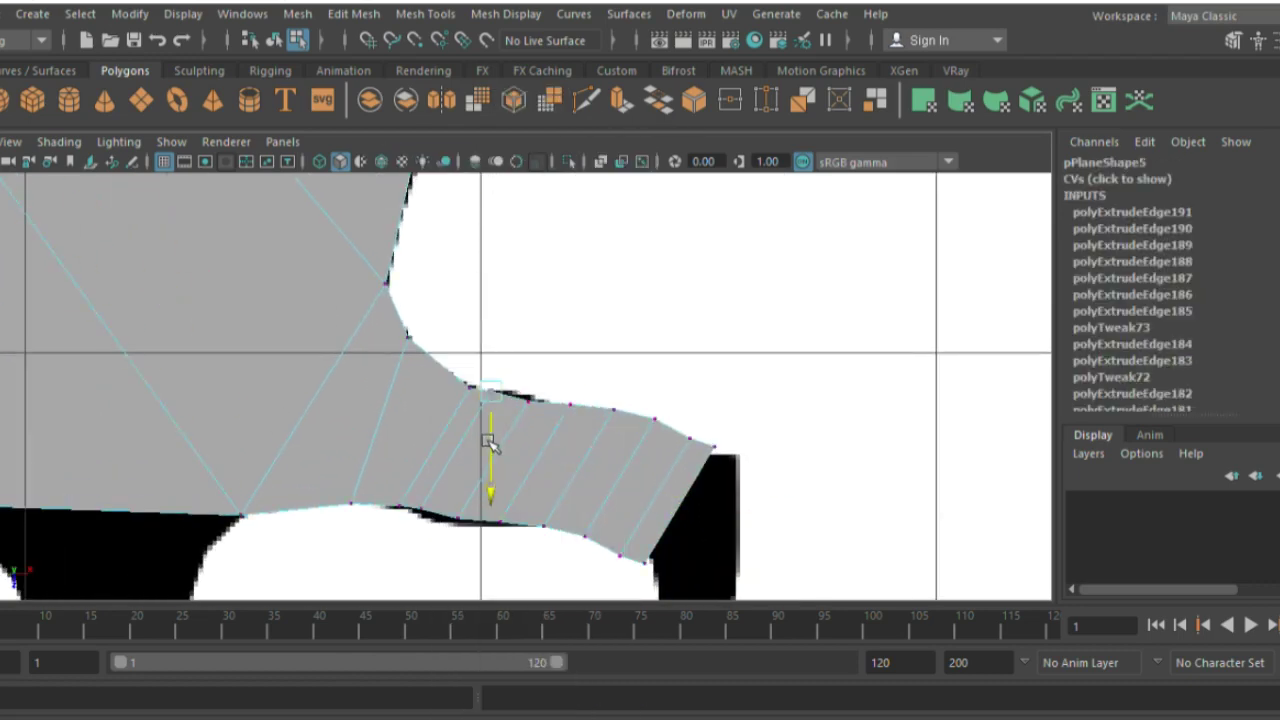
{"action": "left_click", "coordinate": [524, 404]}
{"action": "mouse_move", "coordinate": [523, 404]}
{"action": "left_mouse_down"}
{"action": "mouse_move", "coordinate": [523, 386]}
{"action": "mouse_move", "coordinate": [549, 390]}
{"action": "left_mouse_up"}
{"action": "left_click", "coordinate": [567, 405]}
{"action": "left_click", "coordinate": [613, 410]}
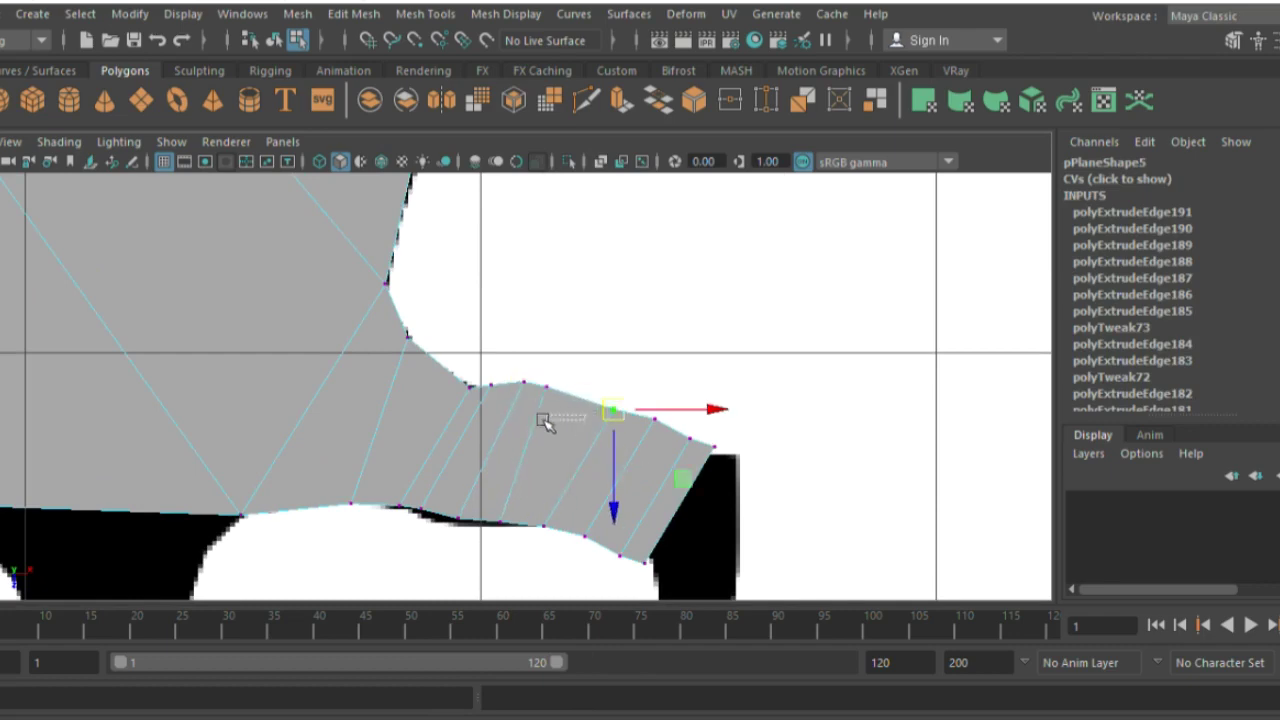
{"action": "left_click_drag", "start_coordinate": [620, 414], "coordinate": [564, 428]}
{"action": "left_click", "coordinate": [653, 420]}
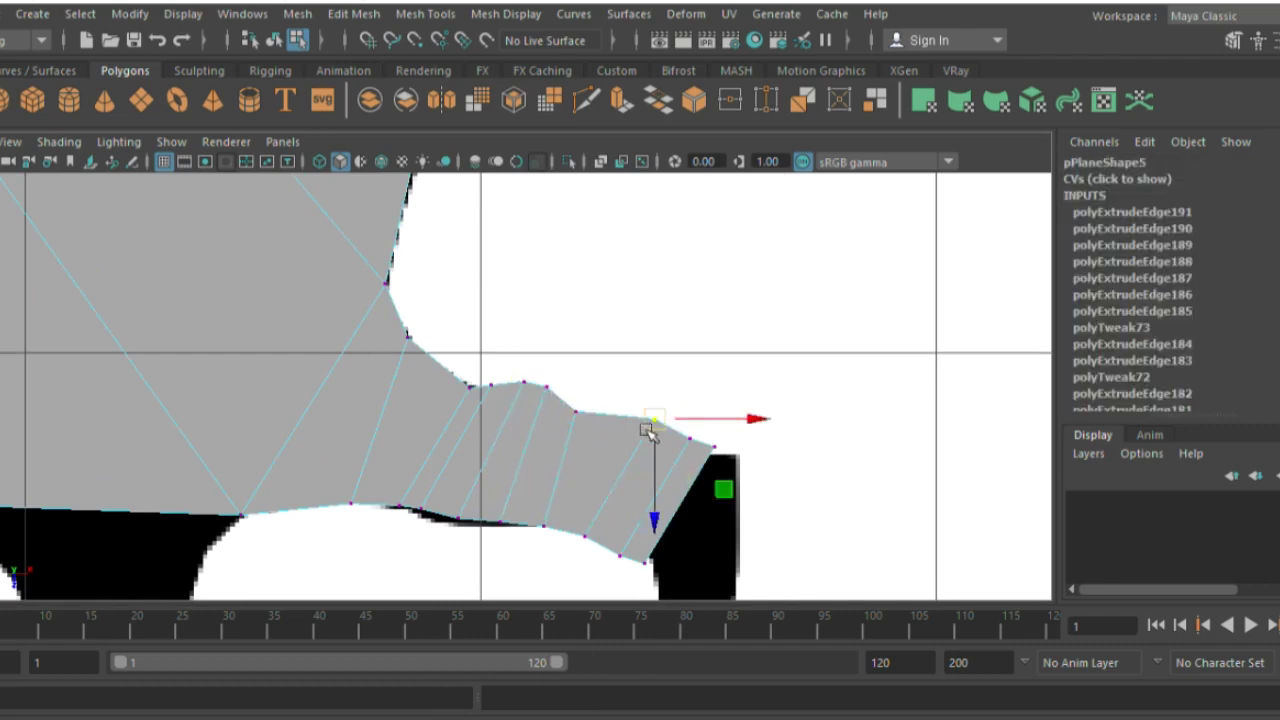
{"action": "left_click_drag", "start_coordinate": [655, 425], "coordinate": [599, 437]}
Step: Align the strip's right corner and lower-edge vertices with the leg outline
{"action": "left_click", "coordinate": [700, 441]}
{"action": "mouse_move", "coordinate": [702, 443]}
{"action": "left_mouse_down"}
{"action": "mouse_move", "coordinate": [646, 445]}
{"action": "mouse_move", "coordinate": [672, 470]}
{"action": "left_mouse_up"}
{"action": "left_click", "coordinate": [708, 458]}
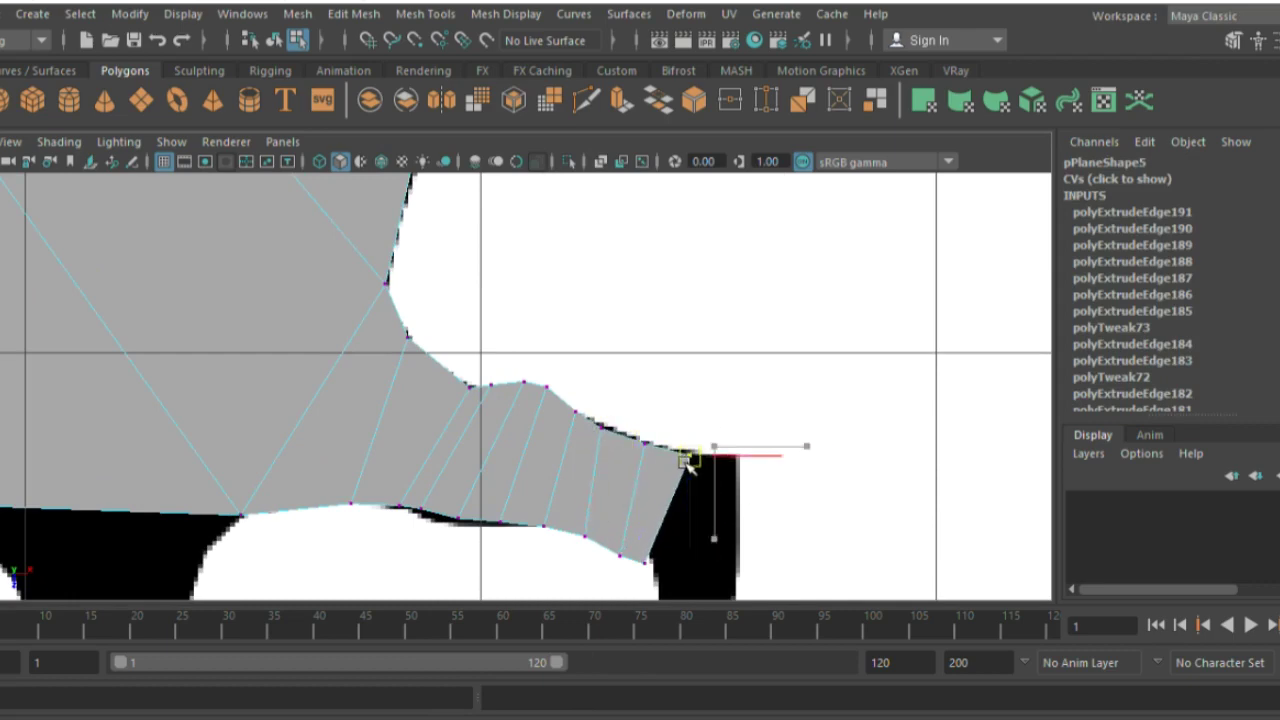
{"action": "left_click", "coordinate": [455, 518]}
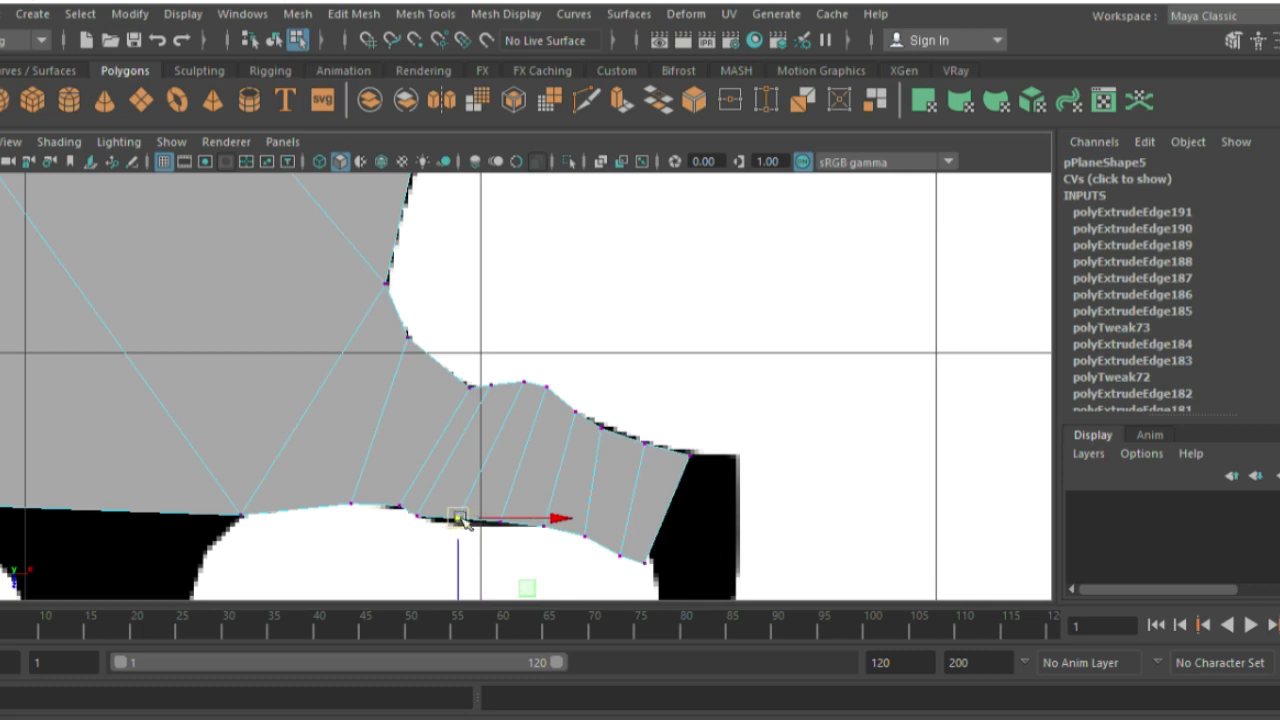
{"action": "left_click", "coordinate": [501, 523]}
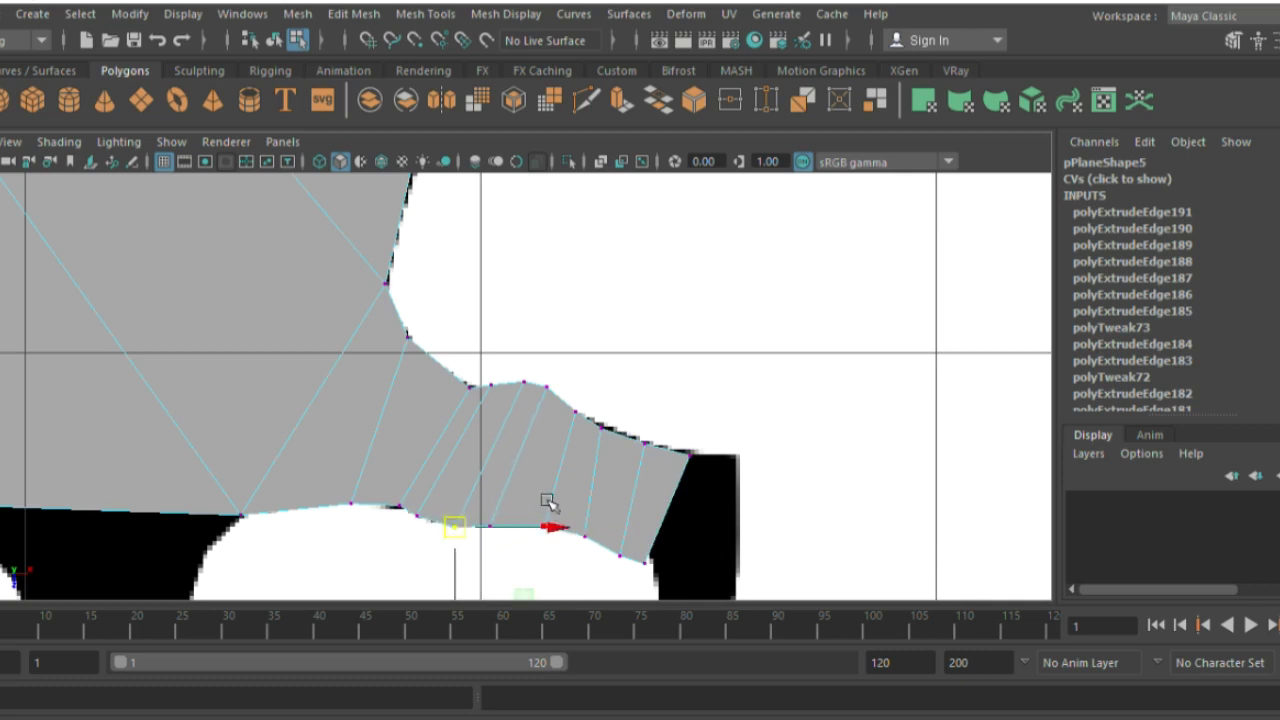
{"action": "mouse_move", "coordinate": [557, 534]}
{"action": "left_mouse_down"}
{"action": "mouse_move", "coordinate": [552, 522]}
{"action": "mouse_move", "coordinate": [586, 500]}
{"action": "mouse_move", "coordinate": [588, 528]}
{"action": "mouse_move", "coordinate": [624, 517]}
{"action": "left_mouse_up"}
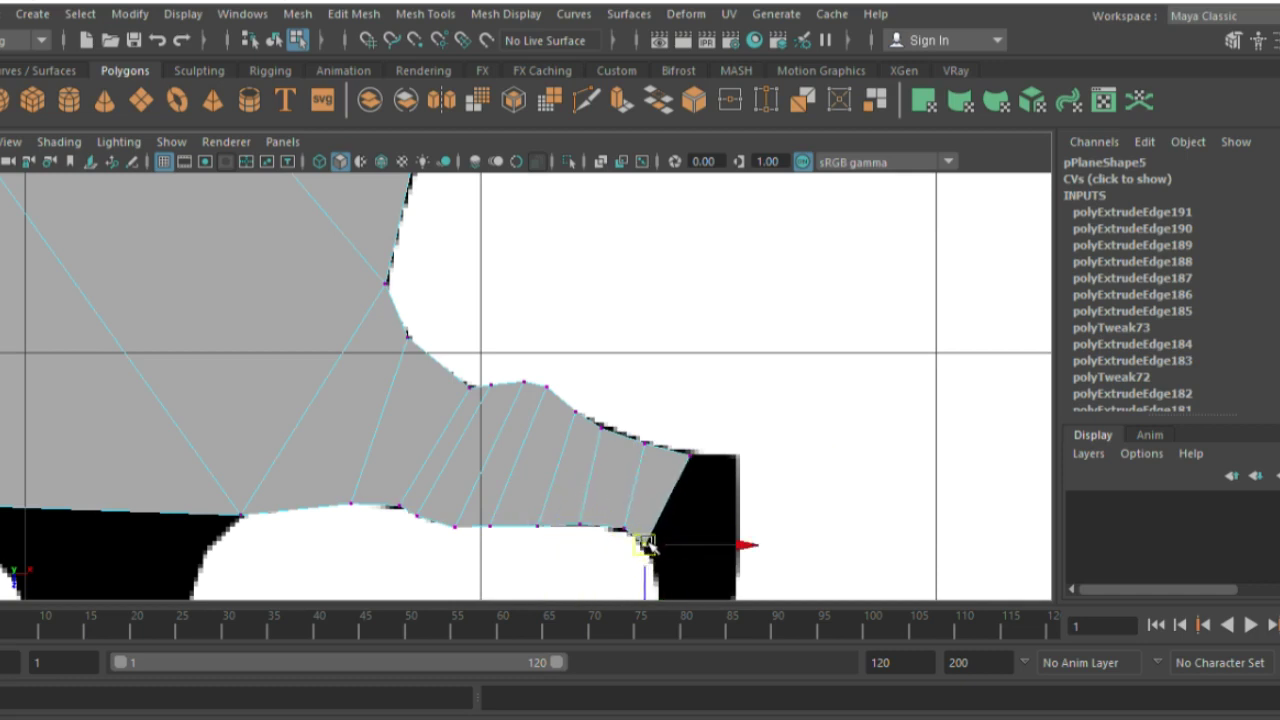
{"action": "right_click_drag", "start_coordinate": [645, 545], "coordinate": [700, 351]}
Step: Extrude the leg strip's end edge further along the leg and around the knee
{"action": "middle_click_drag", "start_coordinate": [598, 451], "coordinate": [447, 387], "text": "alt"}
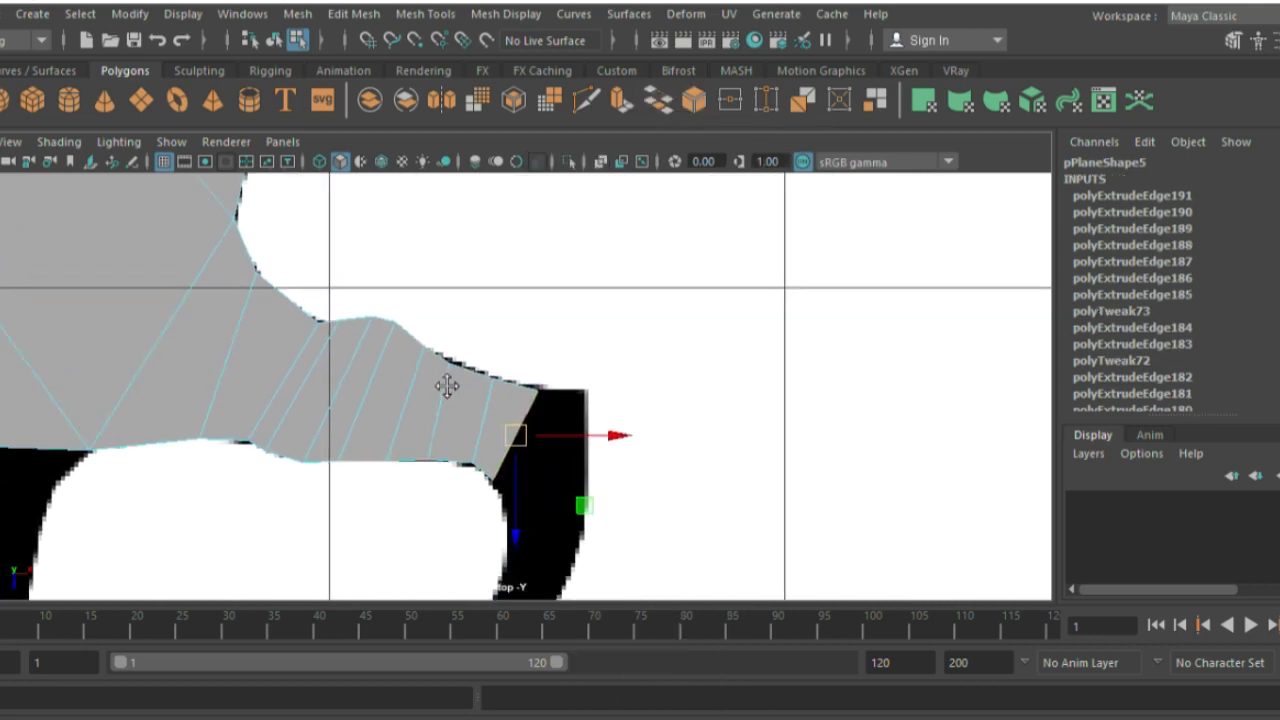
{"action": "key", "text": "ctrl+e"}
{"action": "left_click_drag", "start_coordinate": [530, 455], "coordinate": [570, 445]}
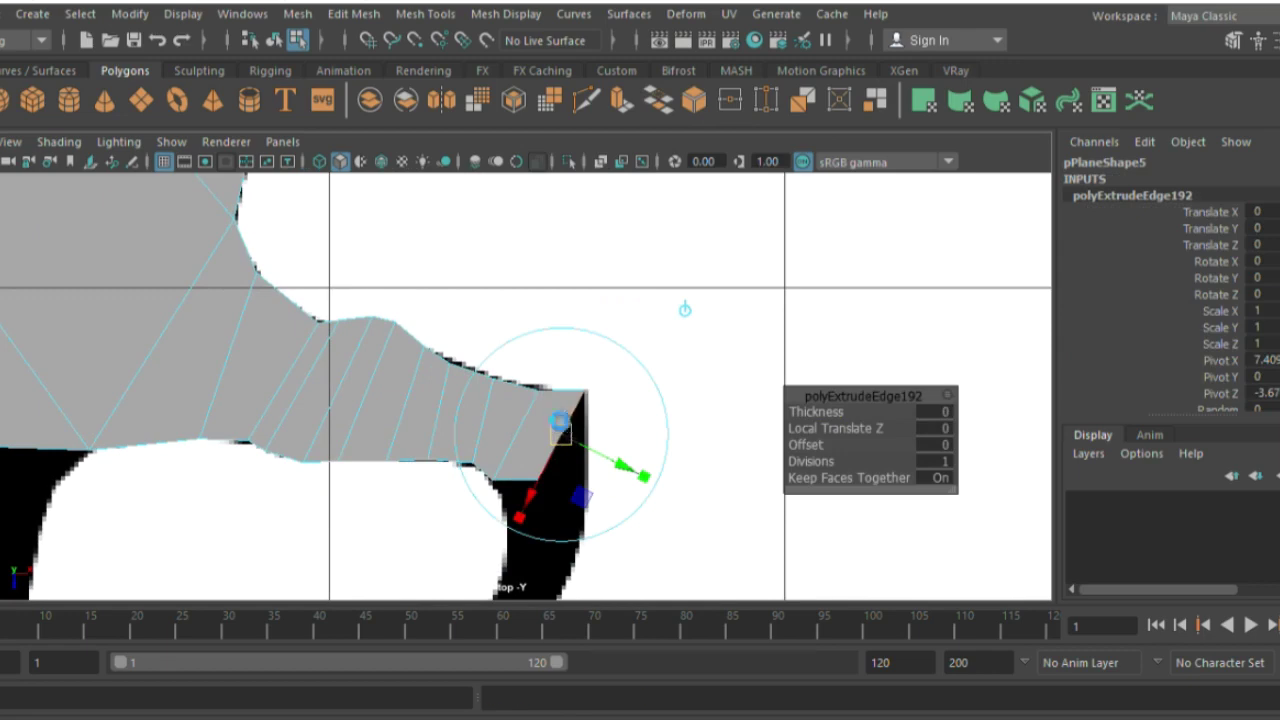
{"action": "left_click", "coordinate": [568, 440]}
{"action": "key", "text": "ctrl+e"}
{"action": "left_click_drag", "start_coordinate": [572, 445], "coordinate": [578, 455]}
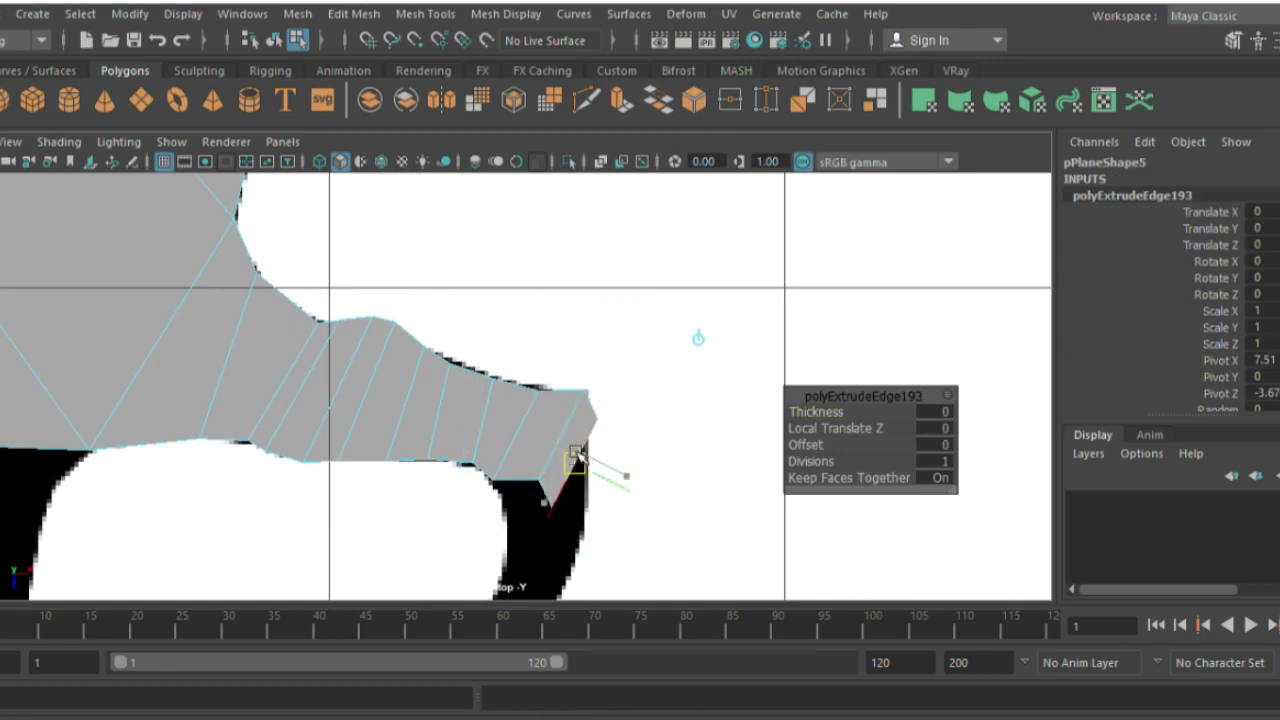
{"action": "key", "text": "ctrl+z"}
{"action": "key", "text": "ctrl+z"}
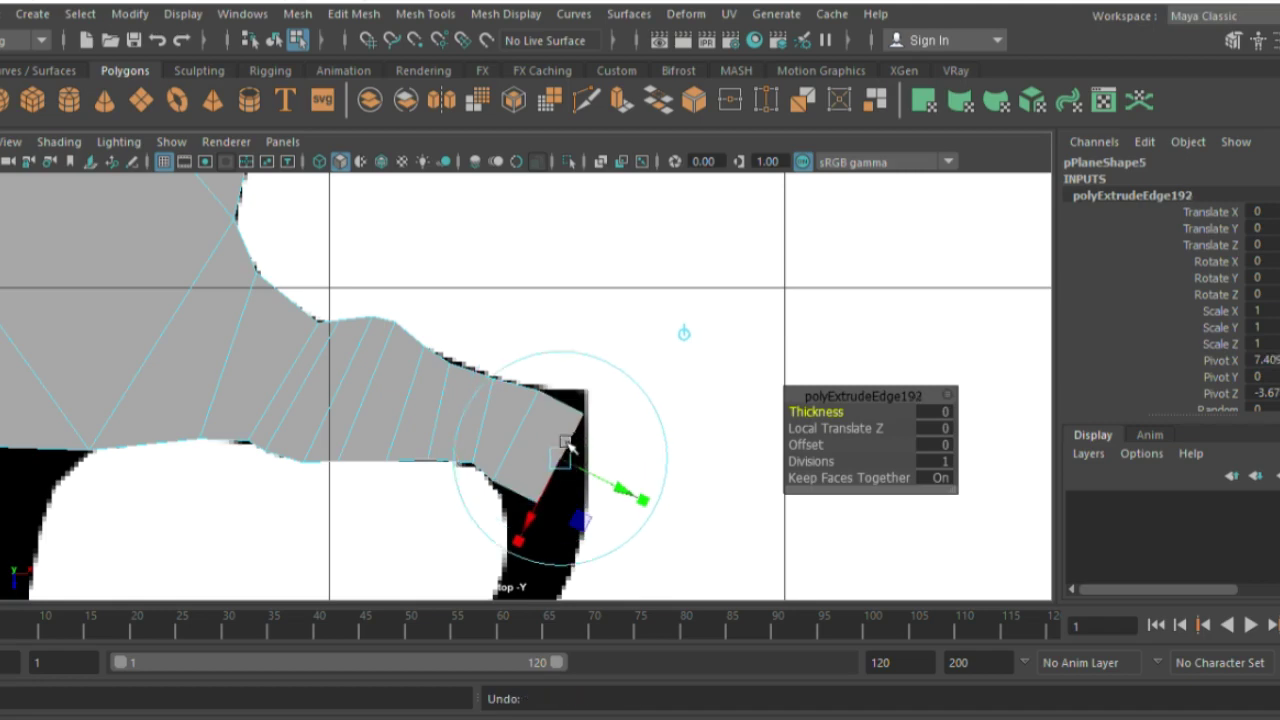
{"action": "key", "text": "ctrl+z"}
{"action": "key", "text": "ctrl+e"}
{"action": "left_click_drag", "start_coordinate": [570, 418], "coordinate": [591, 508]}
{"action": "key", "text": "ctrl+e"}
{"action": "key", "text": "ctrl+e"}
{"action": "key", "text": "ctrl+e"}
Step: Move two knee vertices down onto the leg outline
{"action": "right_click_drag", "start_coordinate": [600, 514], "coordinate": [560, 514]}
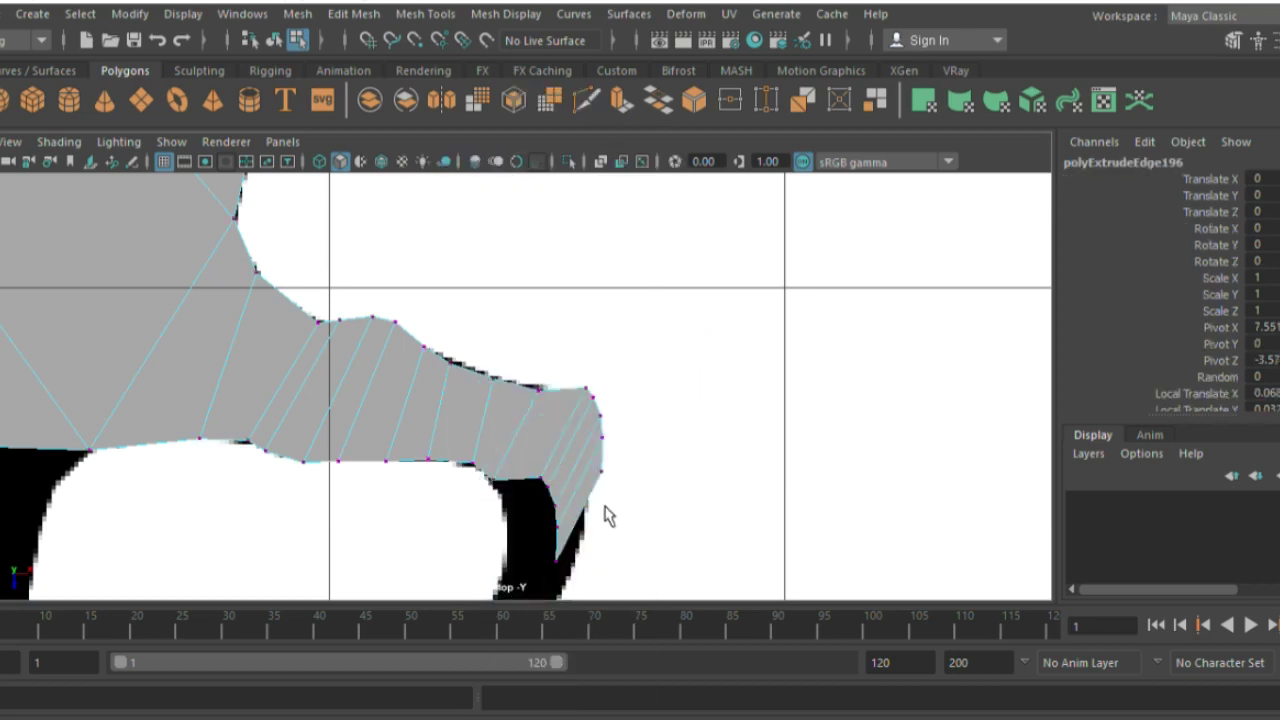
{"action": "middle_click_drag", "start_coordinate": [606, 514], "coordinate": [570, 425], "text": "alt"}
{"action": "left_click", "coordinate": [567, 423]}
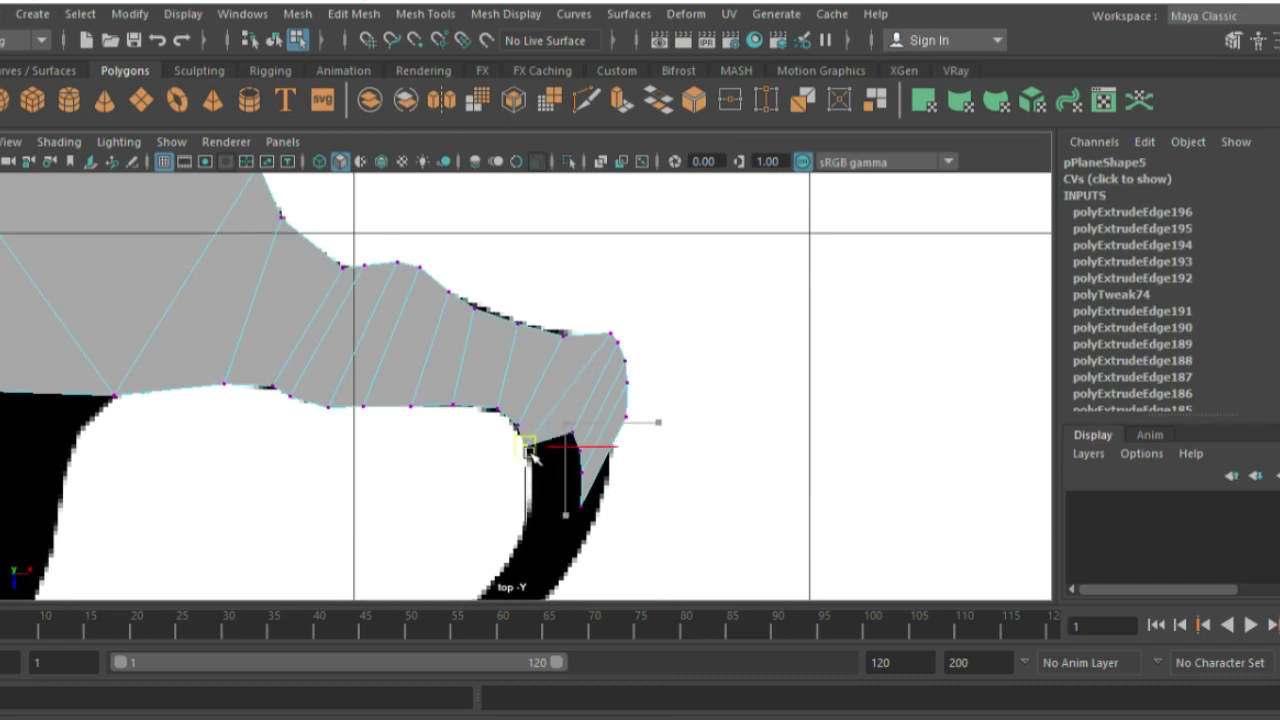
{"action": "mouse_move", "coordinate": [531, 452]}
{"action": "left_mouse_down"}
{"action": "mouse_move", "coordinate": [571, 432]}
{"action": "mouse_move", "coordinate": [517, 540]}
{"action": "left_mouse_up"}
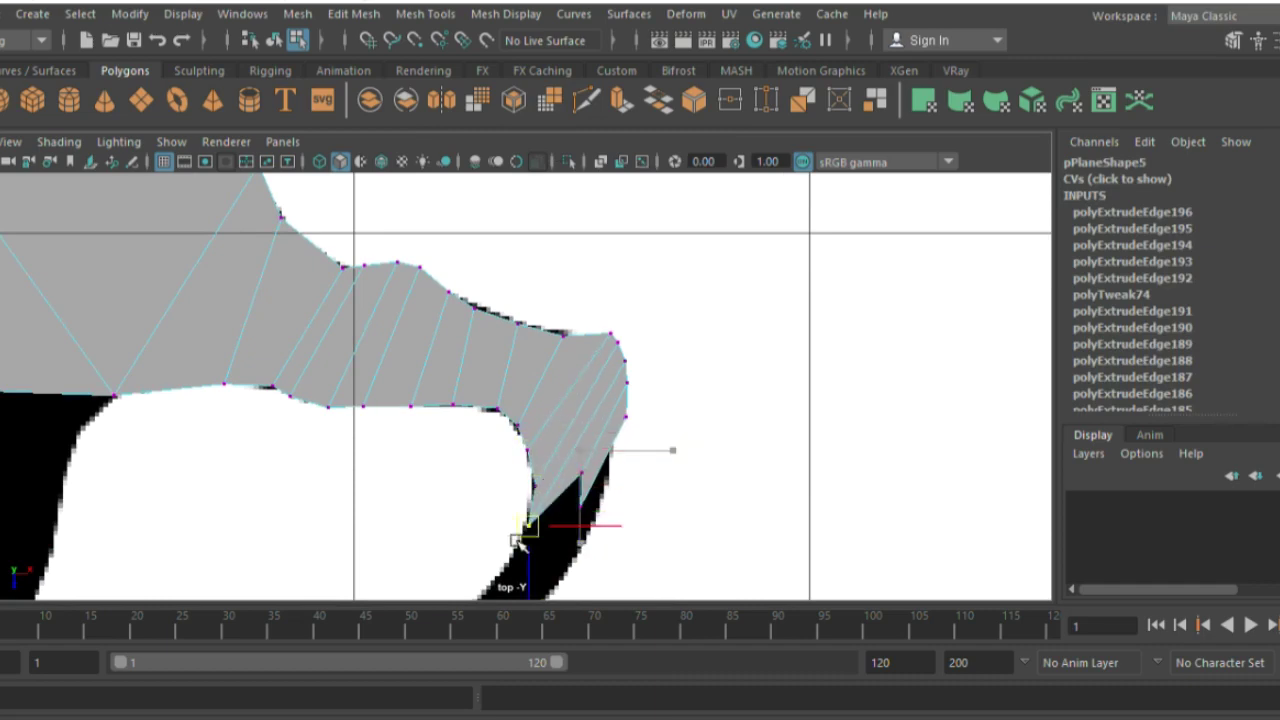
{"action": "left_click", "coordinate": [581, 476]}
{"action": "mouse_move", "coordinate": [582, 472]}
{"action": "left_mouse_down"}
{"action": "mouse_move", "coordinate": [596, 510]}
{"action": "mouse_move", "coordinate": [571, 520]}
{"action": "mouse_move", "coordinate": [571, 551]}
{"action": "left_mouse_up"}
{"action": "scroll", "coordinate": [566, 530], "scroll_direction": "down", "scroll_amount": 2}
{"action": "scroll", "coordinate": [557, 415], "scroll_direction": "down", "scroll_amount": 3}
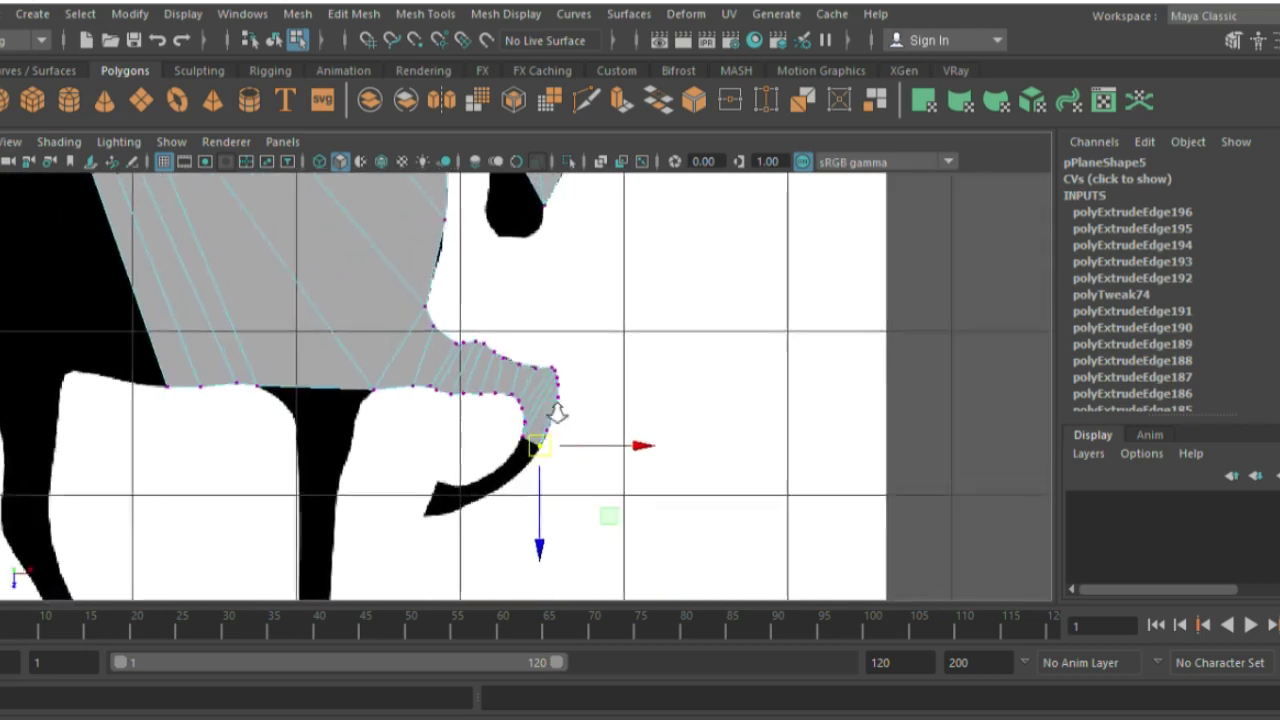
{"action": "scroll", "coordinate": [557, 413], "scroll_direction": "up", "scroll_amount": 2}
{"action": "scroll", "coordinate": [600, 360], "scroll_direction": "up", "scroll_amount": 2}
Step: Extrude several more edge segments down the curved lower leg toward the hoof
{"action": "right_click", "coordinate": [607, 372]}
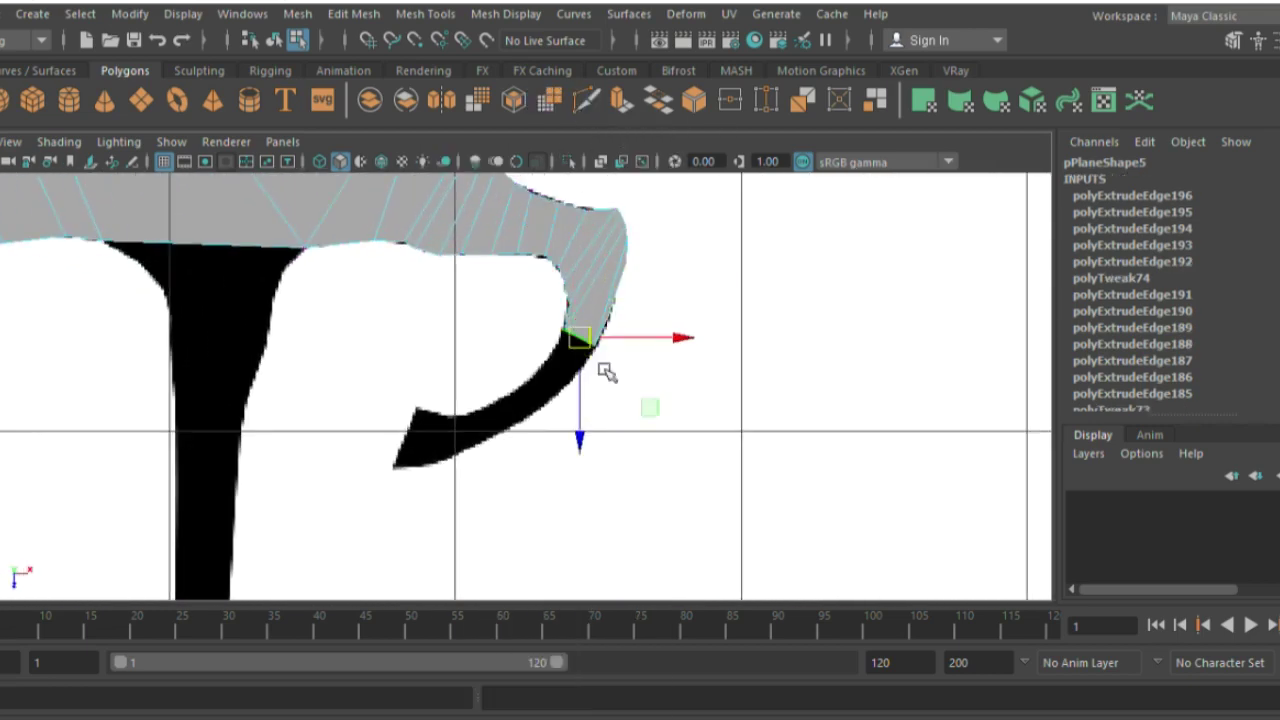
{"action": "key", "text": "ctrl+e"}
{"action": "left_click_drag", "start_coordinate": [560, 384], "coordinate": [485, 338]}
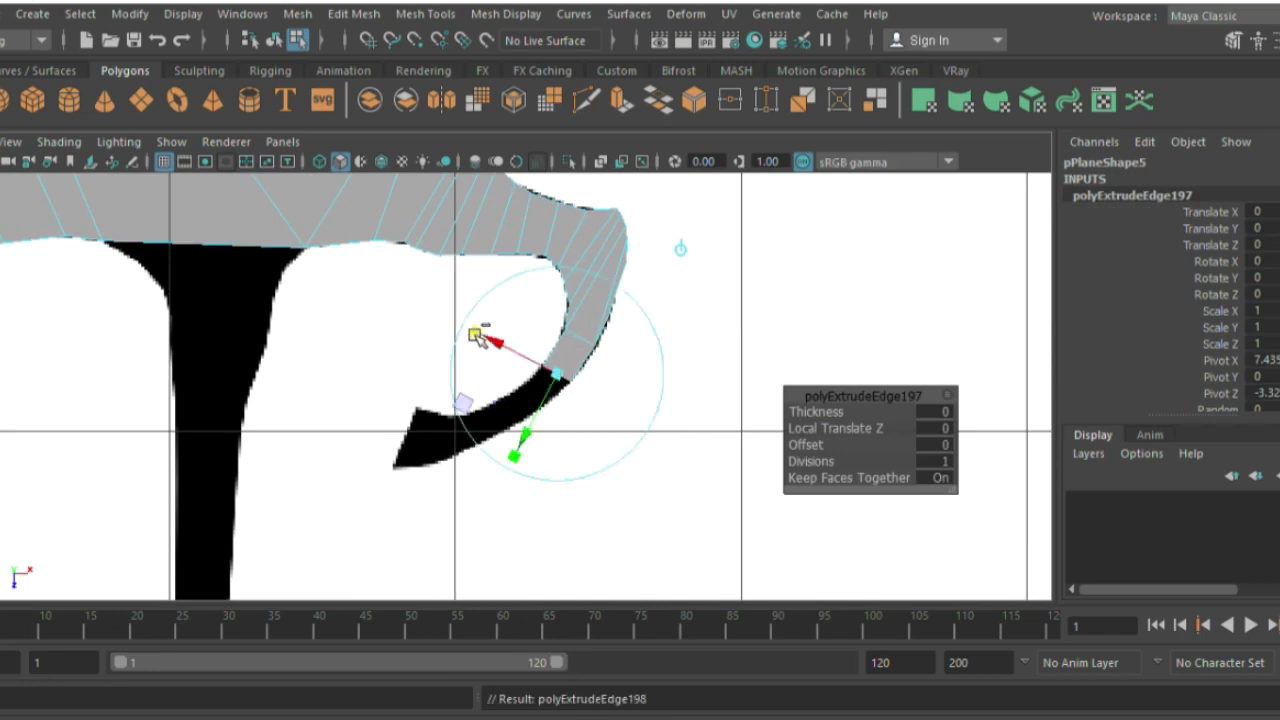
{"action": "key", "text": "ctrl+e"}
{"action": "mouse_move", "coordinate": [520, 390]}
{"action": "left_mouse_down"}
{"action": "mouse_move", "coordinate": [509, 428]}
{"action": "mouse_move", "coordinate": [478, 428]}
{"action": "left_mouse_up"}
{"action": "key", "text": "ctrl+e"}
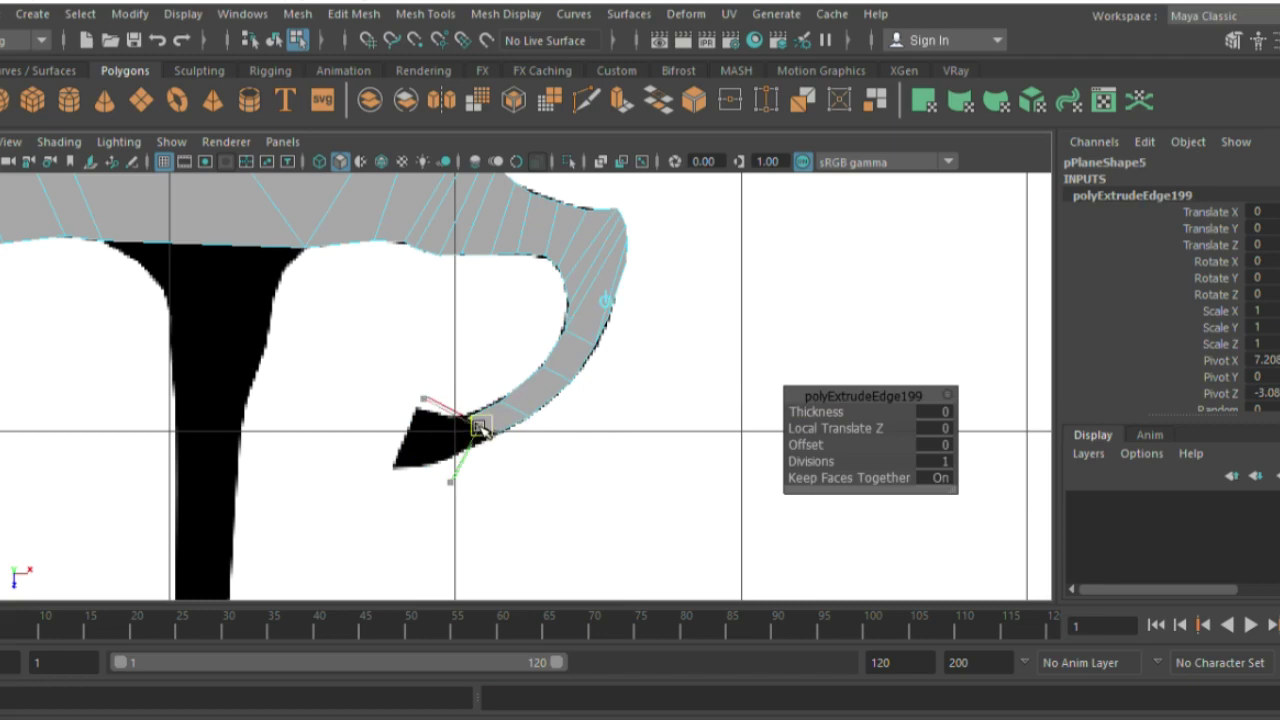
{"action": "key", "text": "ctrl+e"}
{"action": "key", "text": "ctrl+e"}
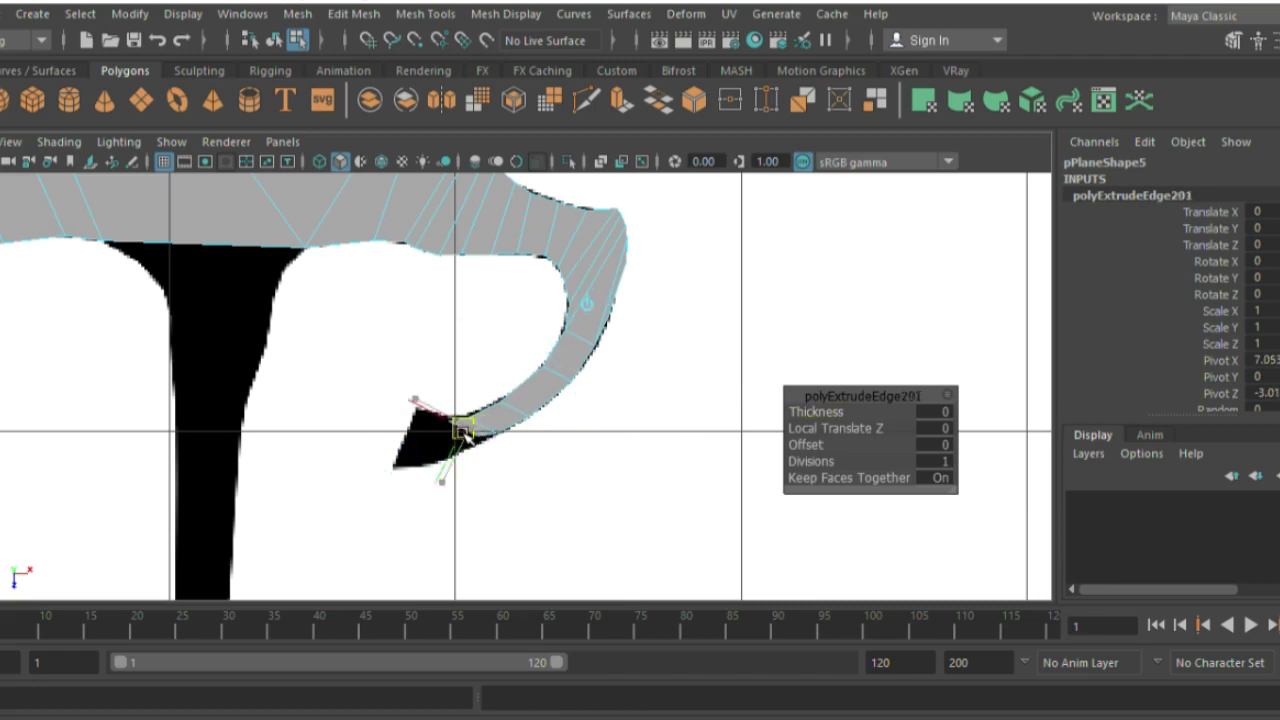
{"action": "key", "text": "ctrl+e"}
Step: Reshape the strip's end vertices to fit the hoof outline
{"action": "key", "text": "w"}
{"action": "scroll", "coordinate": [372, 467], "scroll_direction": "up", "scroll_amount": 5}
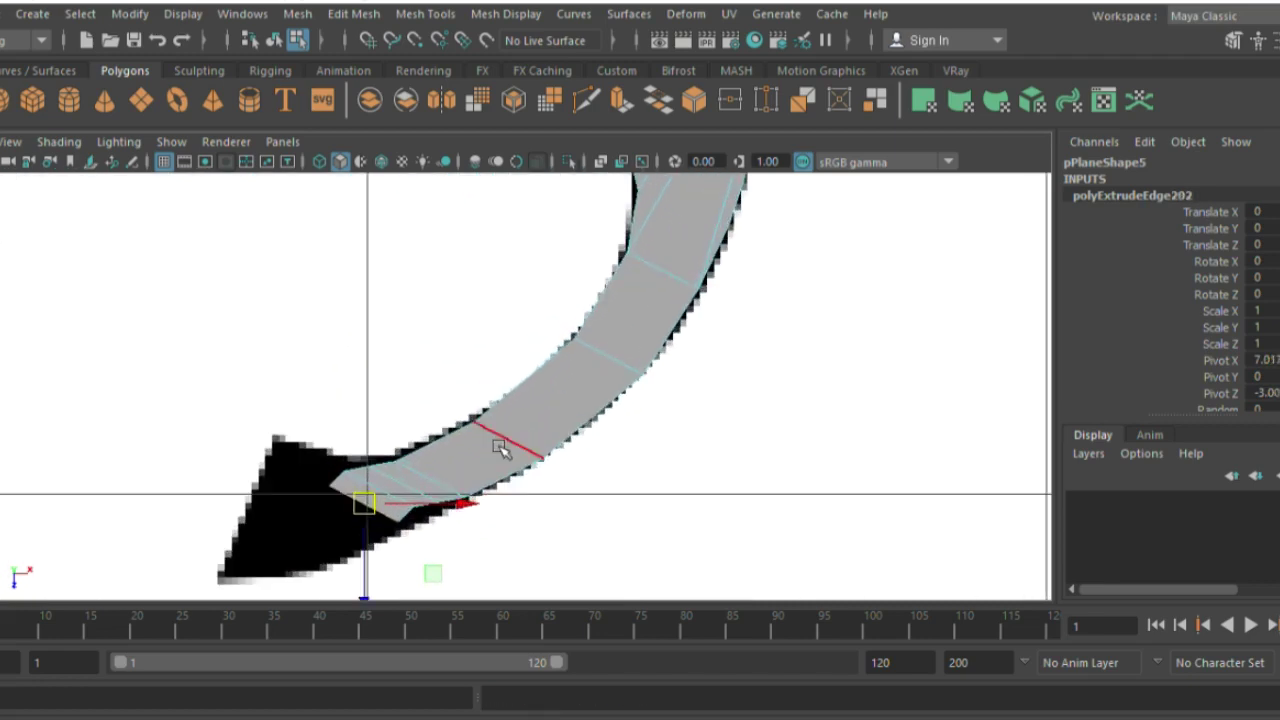
{"action": "left_click", "coordinate": [372, 467]}
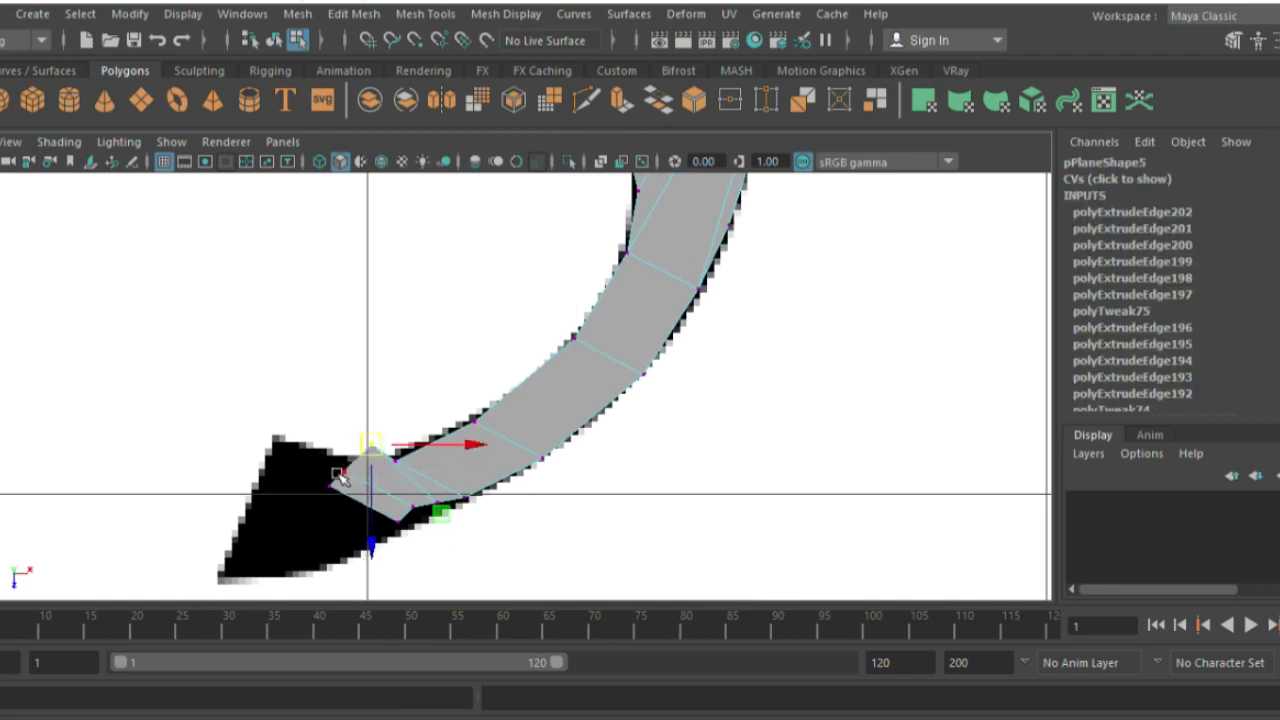
{"action": "left_click_drag", "start_coordinate": [333, 487], "coordinate": [343, 465]}
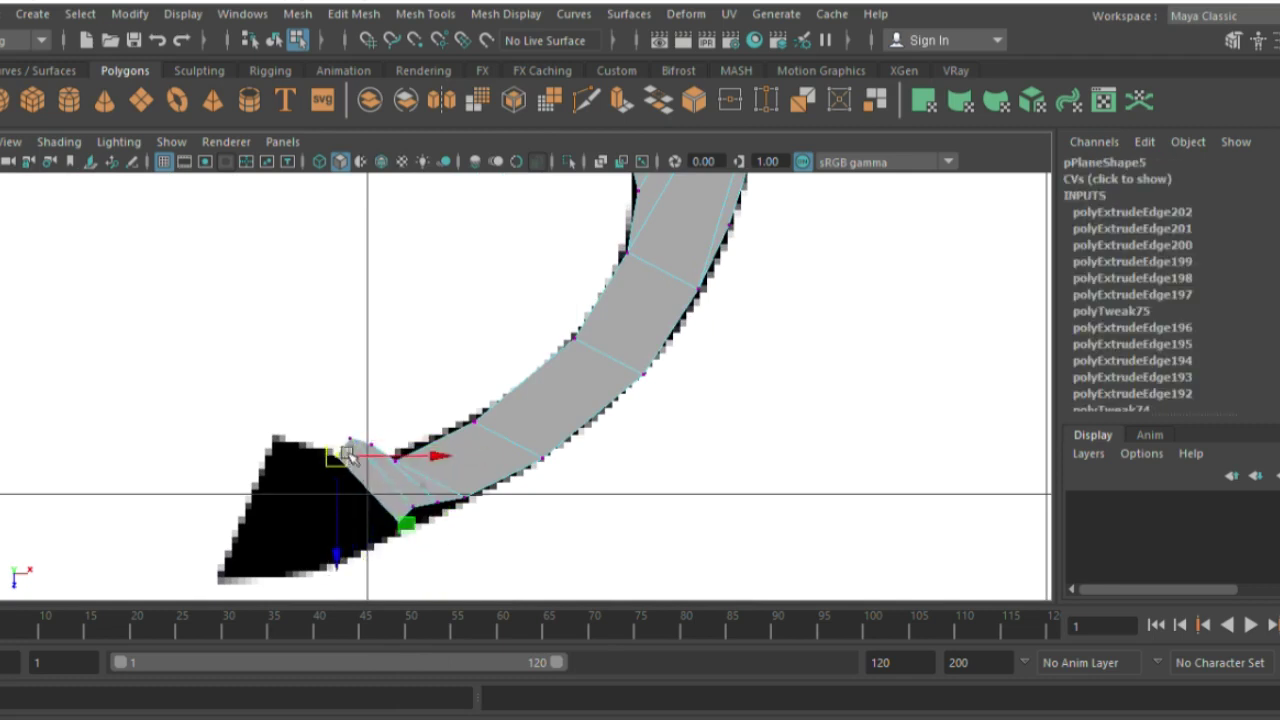
{"action": "left_click_drag", "start_coordinate": [463, 505], "coordinate": [395, 535]}
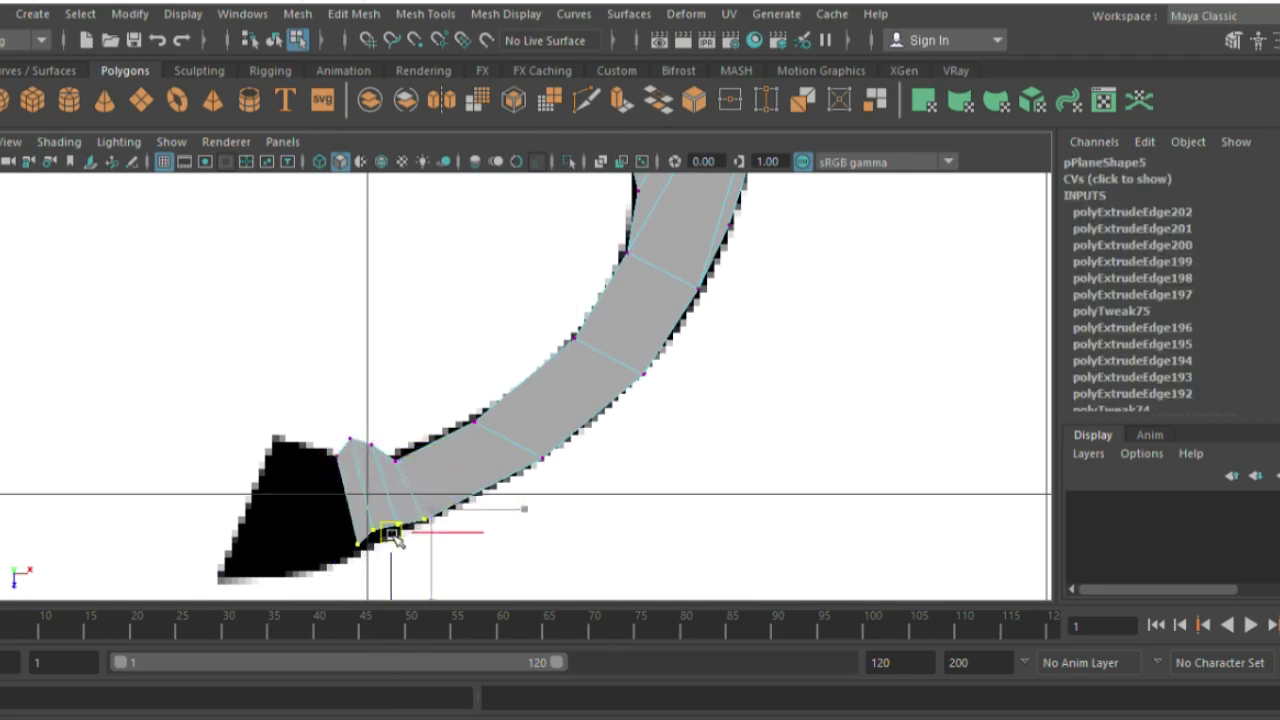
{"action": "left_click", "coordinate": [390, 574]}
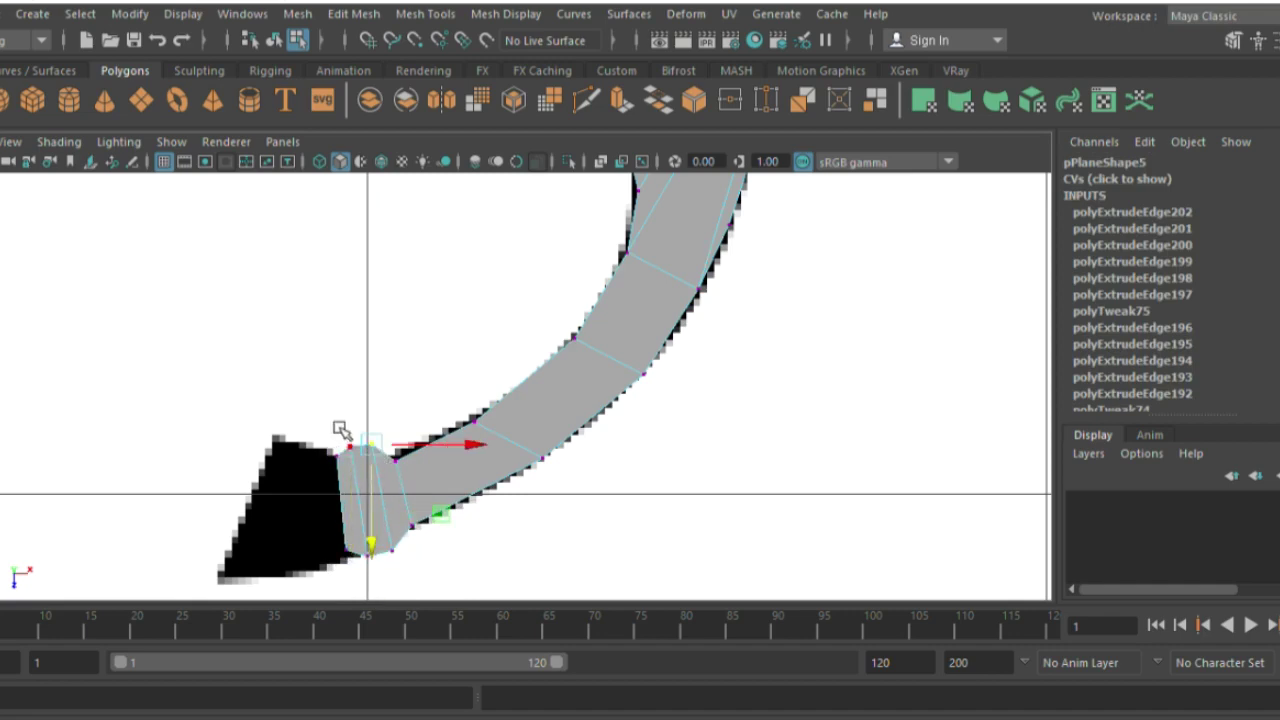
Step: Extrude the end edge left over the black tip and move the tip vertex onto the point
{"action": "right_click", "coordinate": [364, 486]}
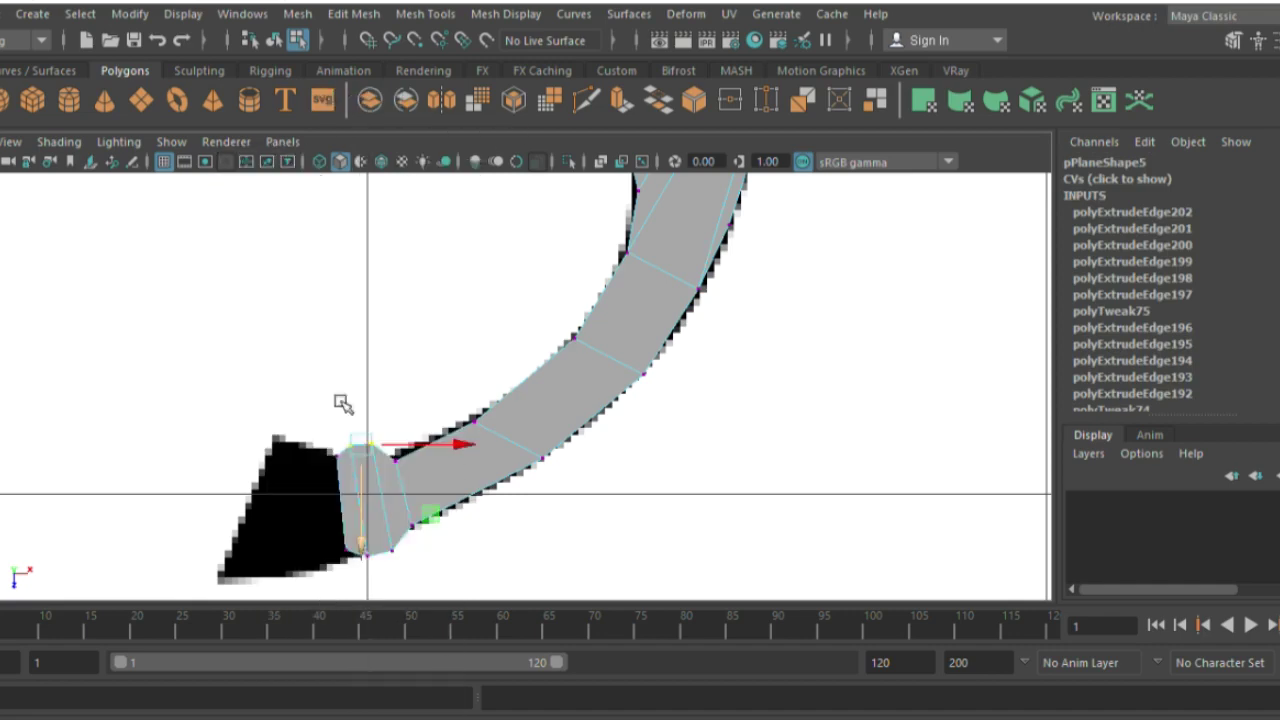
{"action": "right_click", "coordinate": [342, 470]}
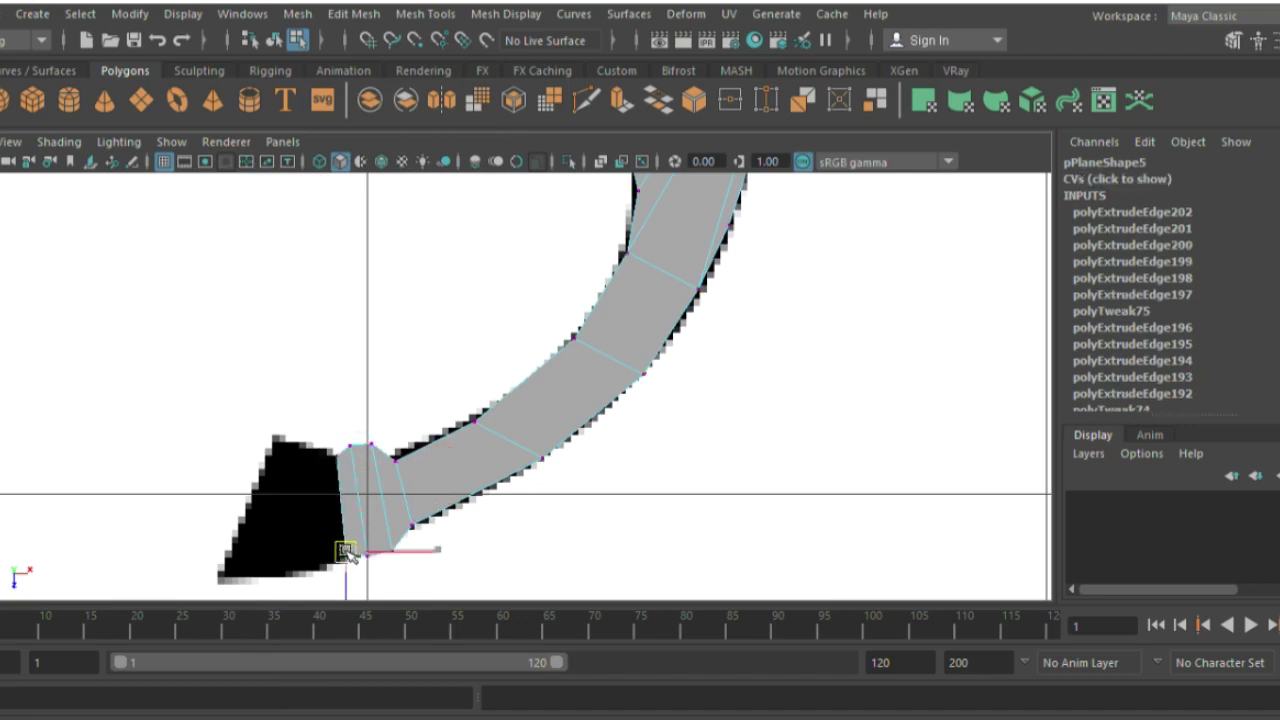
{"action": "right_click_drag", "start_coordinate": [345, 553], "coordinate": [355, 485]}
{"action": "key", "text": "ctrl+e"}
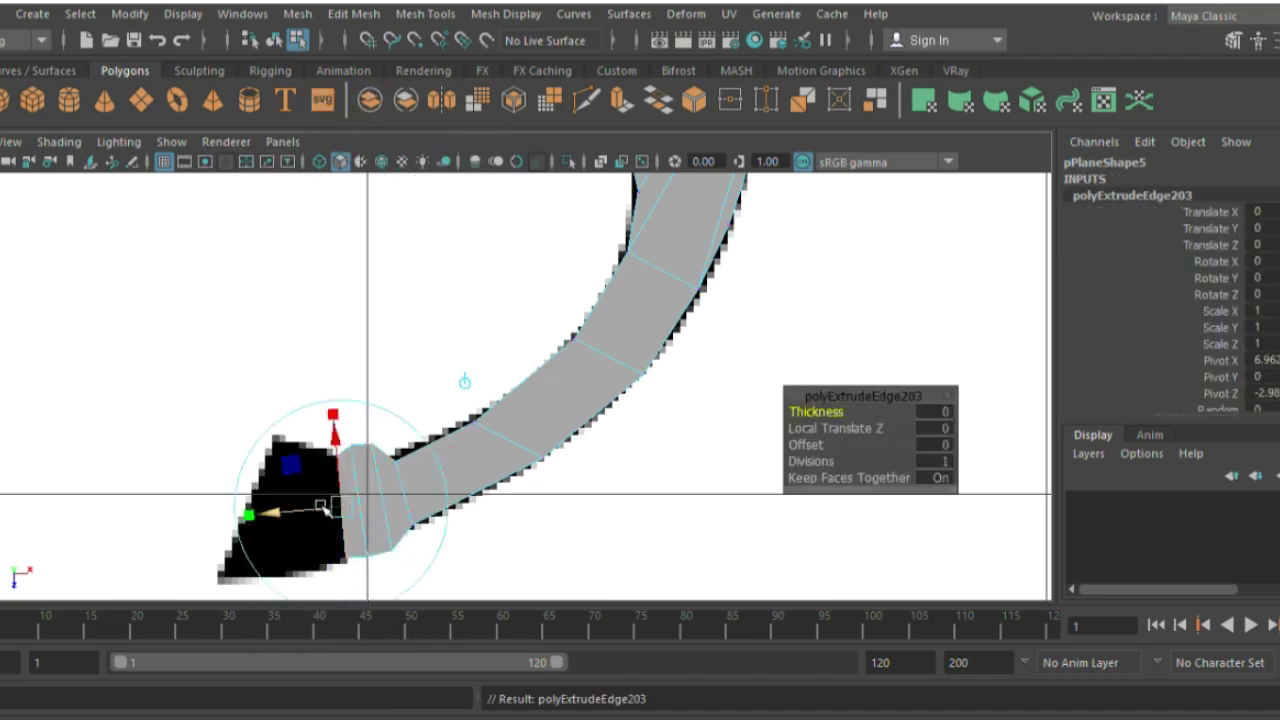
{"action": "left_click_drag", "start_coordinate": [364, 530], "coordinate": [316, 527]}
{"action": "right_click_drag", "start_coordinate": [316, 527], "coordinate": [316, 480]}
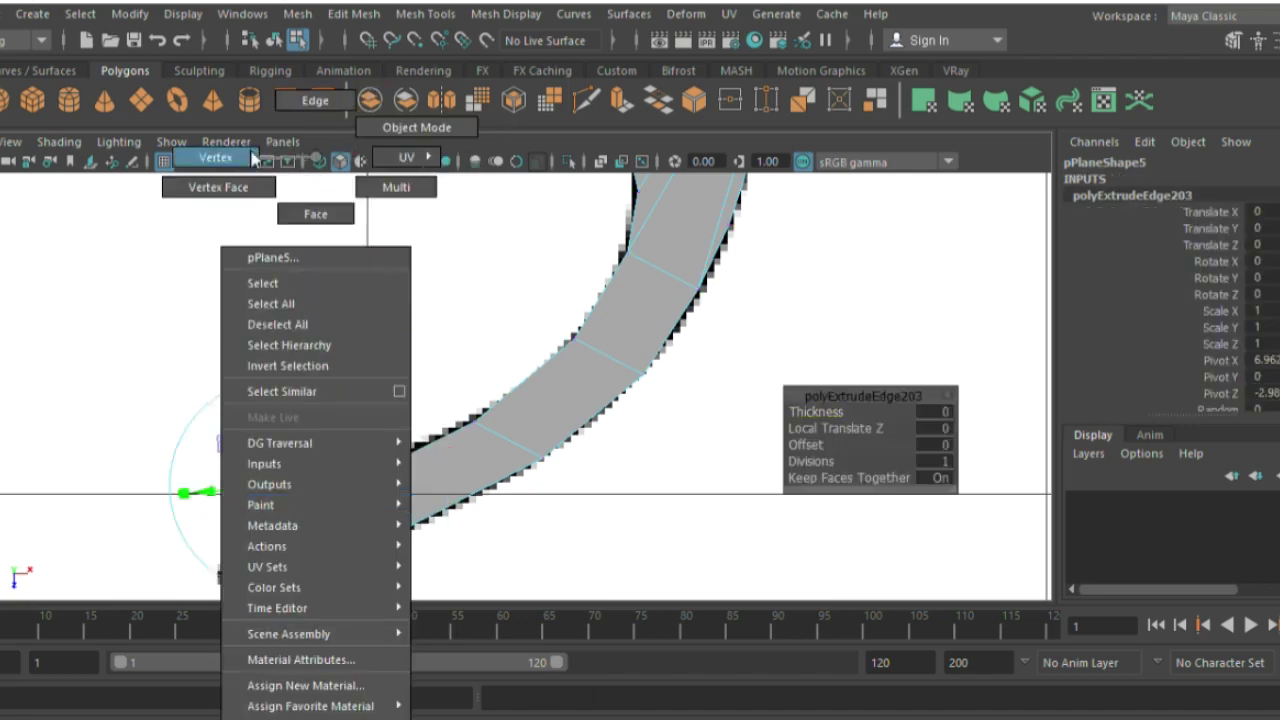
{"action": "left_click_drag", "start_coordinate": [281, 536], "coordinate": [222, 576]}
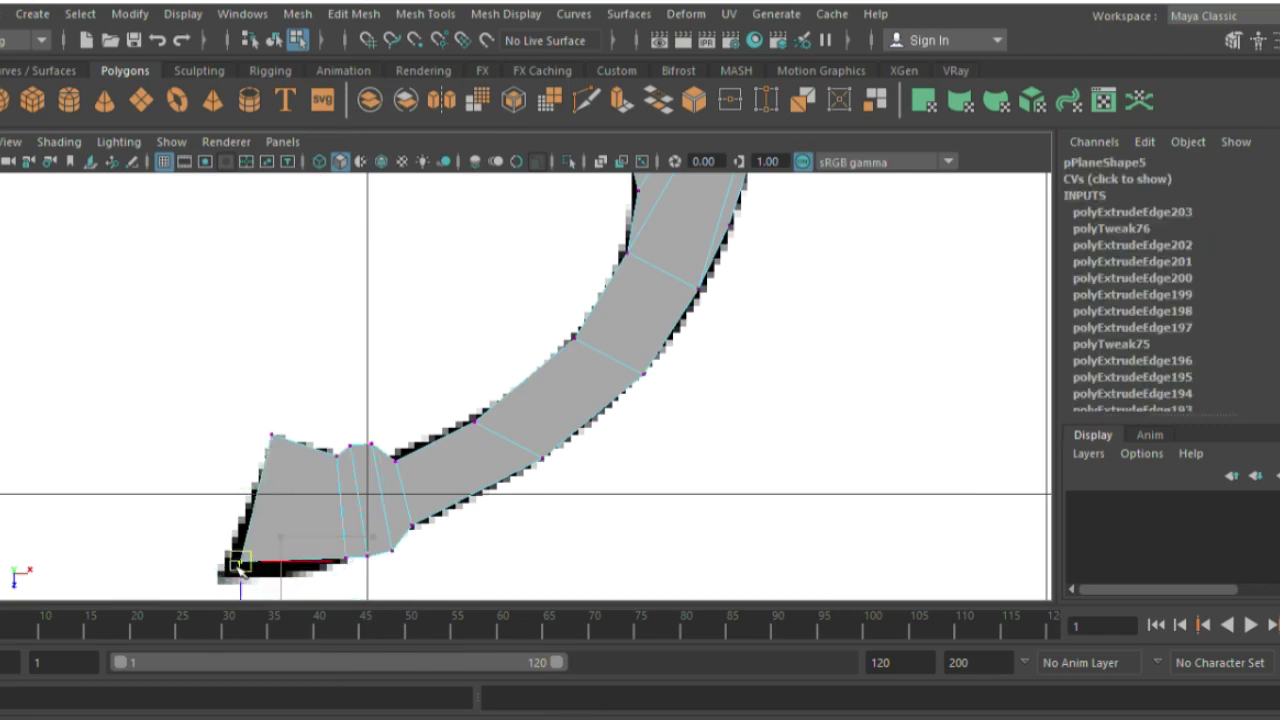
{"action": "key", "text": "3"}
{"action": "right_click_drag", "start_coordinate": [362, 157], "coordinate": [446, 207]}
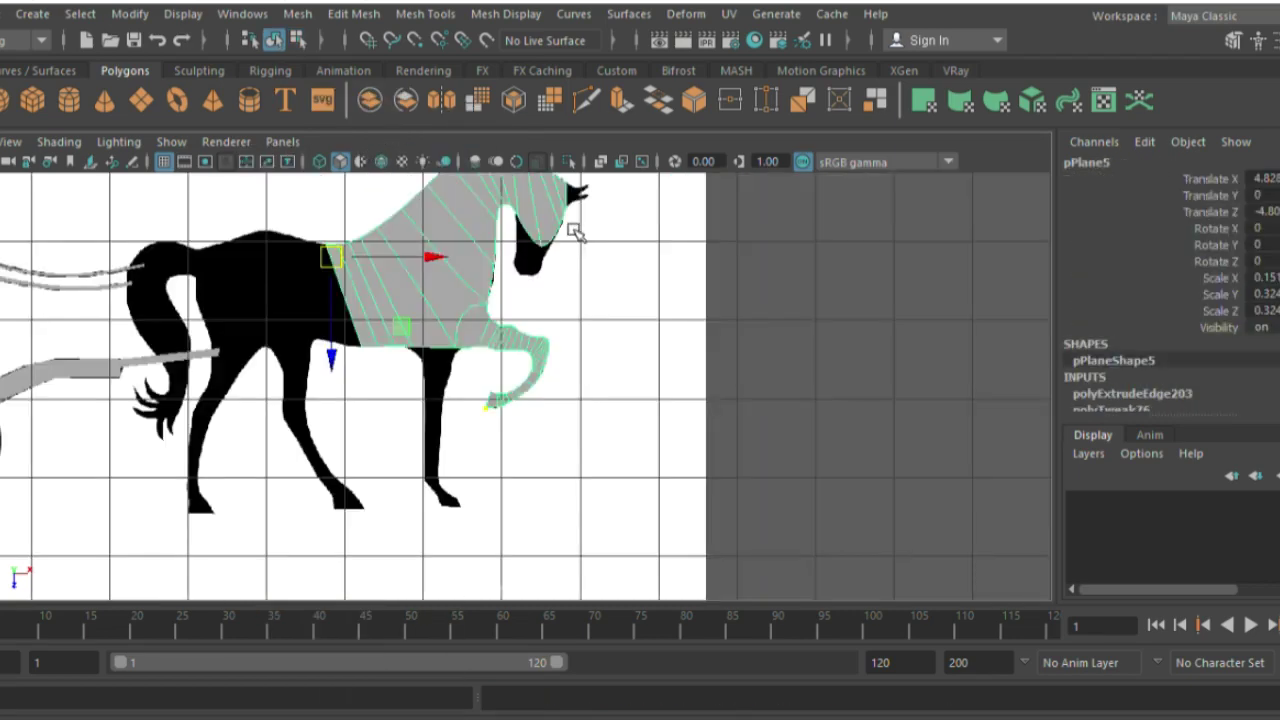
Step: Select the head mesh pPlane5, extrude its jaw edge and pull the new vertex to the jaw corner
{"action": "left_click", "coordinate": [843, 344]}
{"action": "scroll", "coordinate": [640, 380], "scroll_direction": "up", "scroll_amount": 2}
{"action": "scroll", "coordinate": [600, 420], "scroll_direction": "up", "scroll_amount": 3}
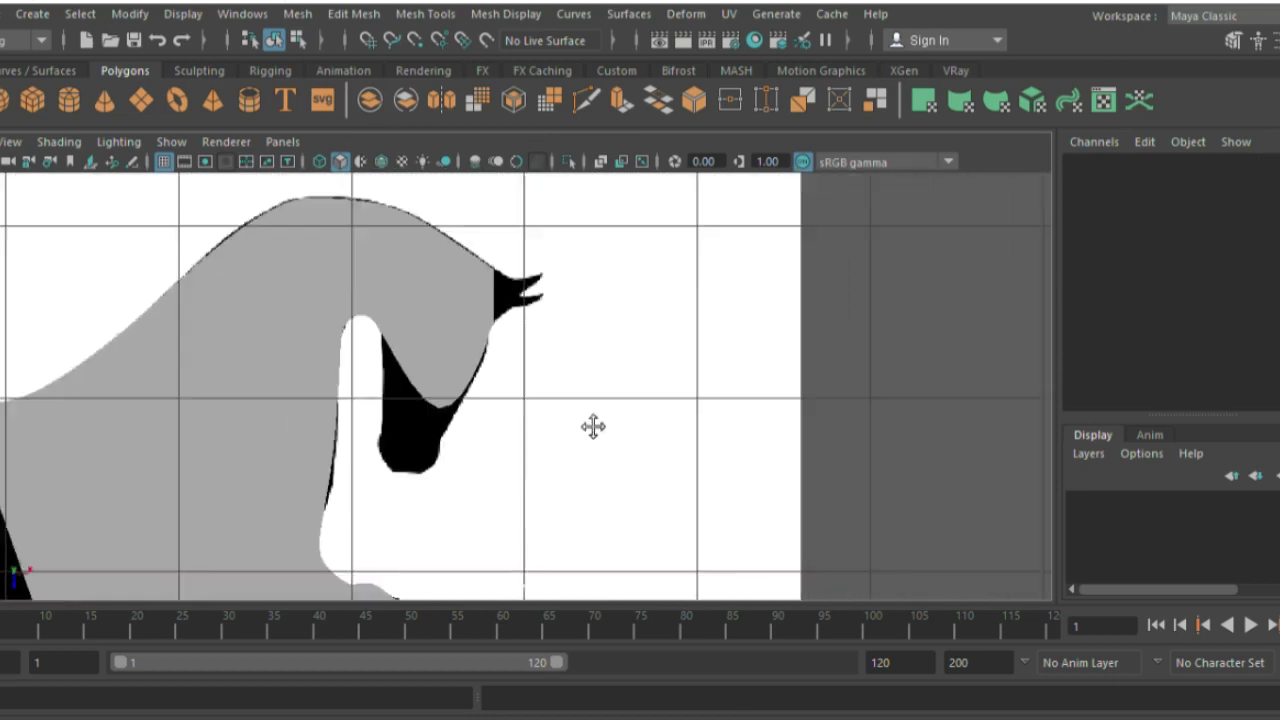
{"action": "left_click", "coordinate": [463, 349]}
{"action": "scroll", "coordinate": [447, 288], "scroll_direction": "up", "scroll_amount": 3}
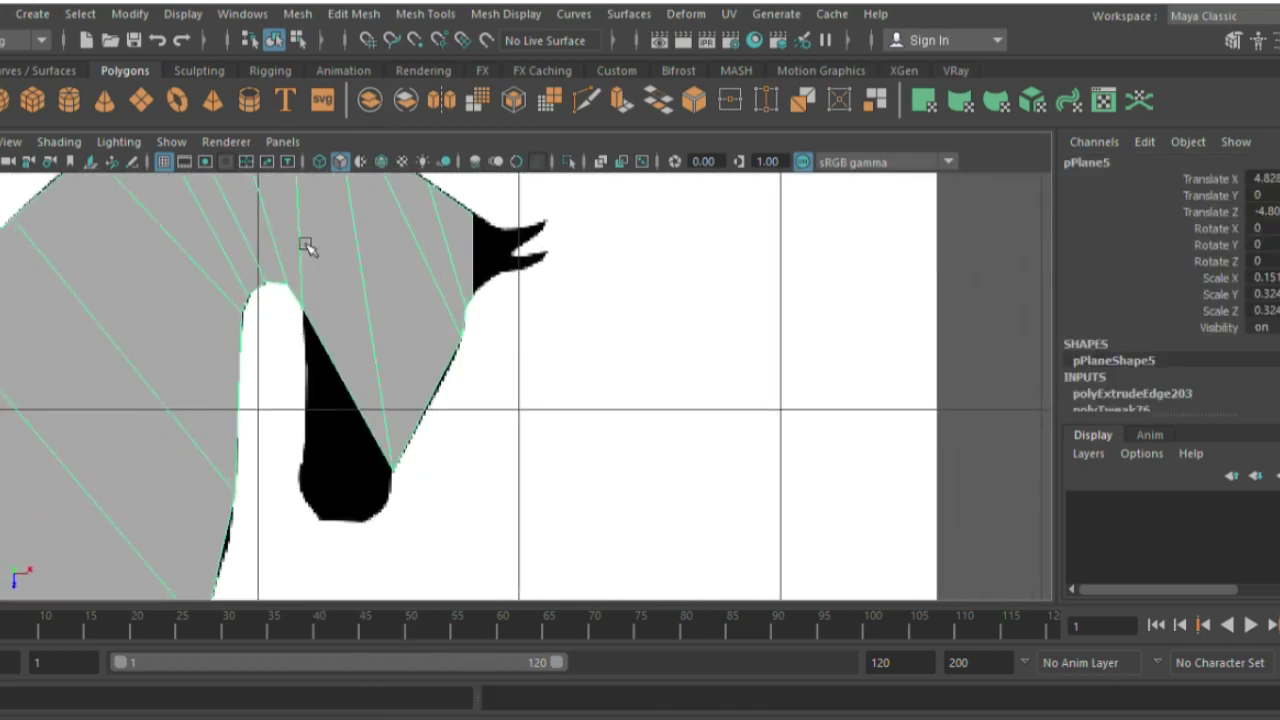
{"action": "right_click_drag", "start_coordinate": [306, 175], "coordinate": [306, 105]}
{"action": "left_click", "coordinate": [370, 375]}
{"action": "left_click_drag", "start_coordinate": [343, 388], "coordinate": [290, 305], "text": "shift"}
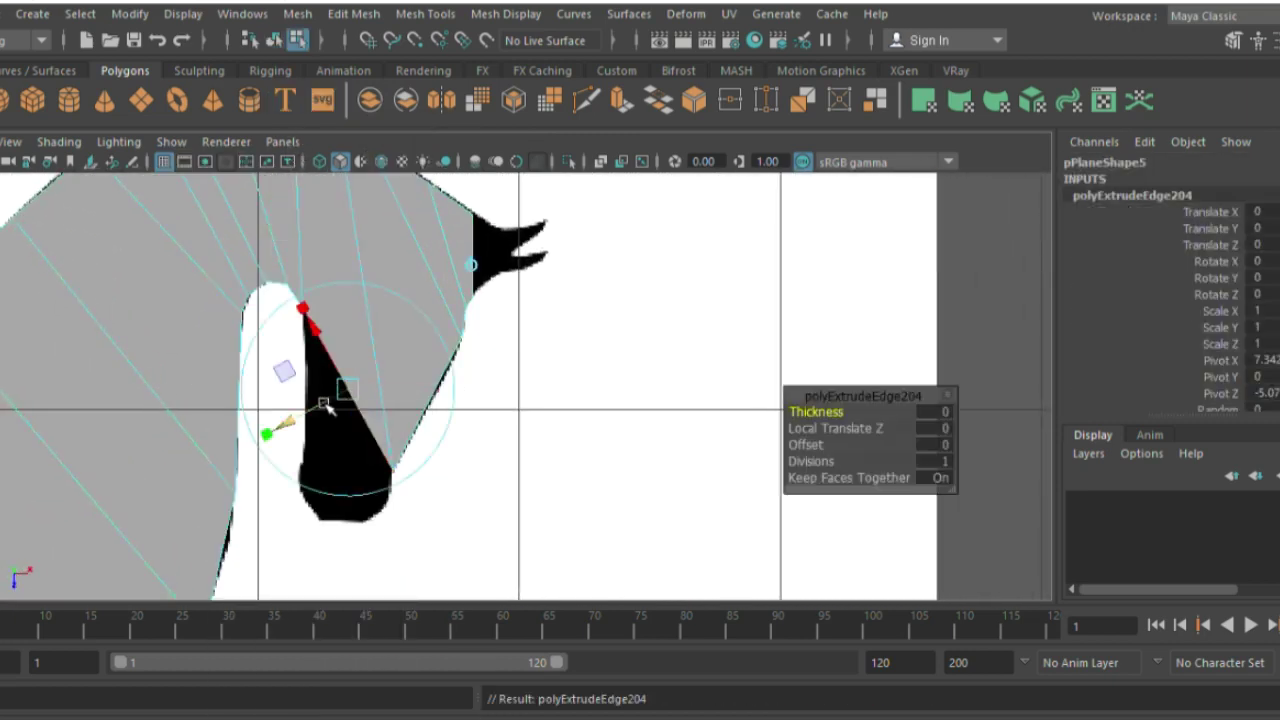
{"action": "right_click_drag", "start_coordinate": [322, 157], "coordinate": [232, 182]}
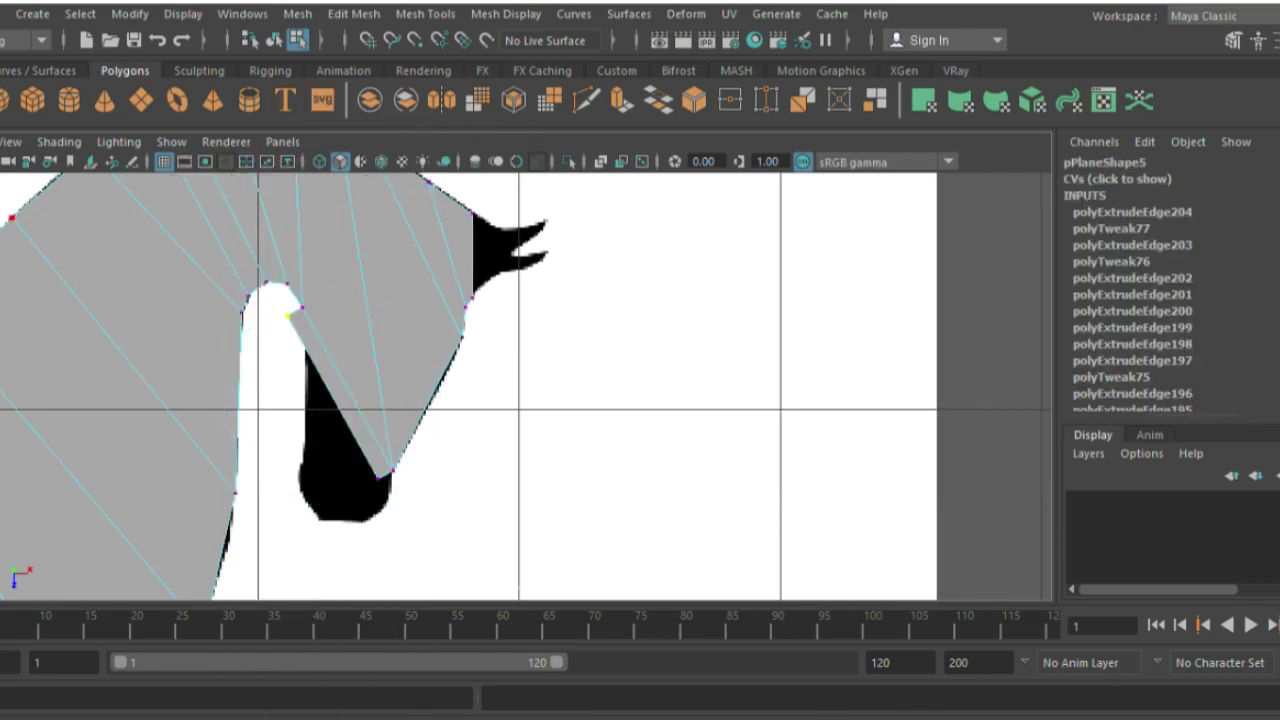
{"action": "mouse_move", "coordinate": [297, 322]}
{"action": "left_mouse_down"}
{"action": "mouse_move", "coordinate": [300, 443]}
{"action": "mouse_move", "coordinate": [368, 476]}
{"action": "left_mouse_up"}
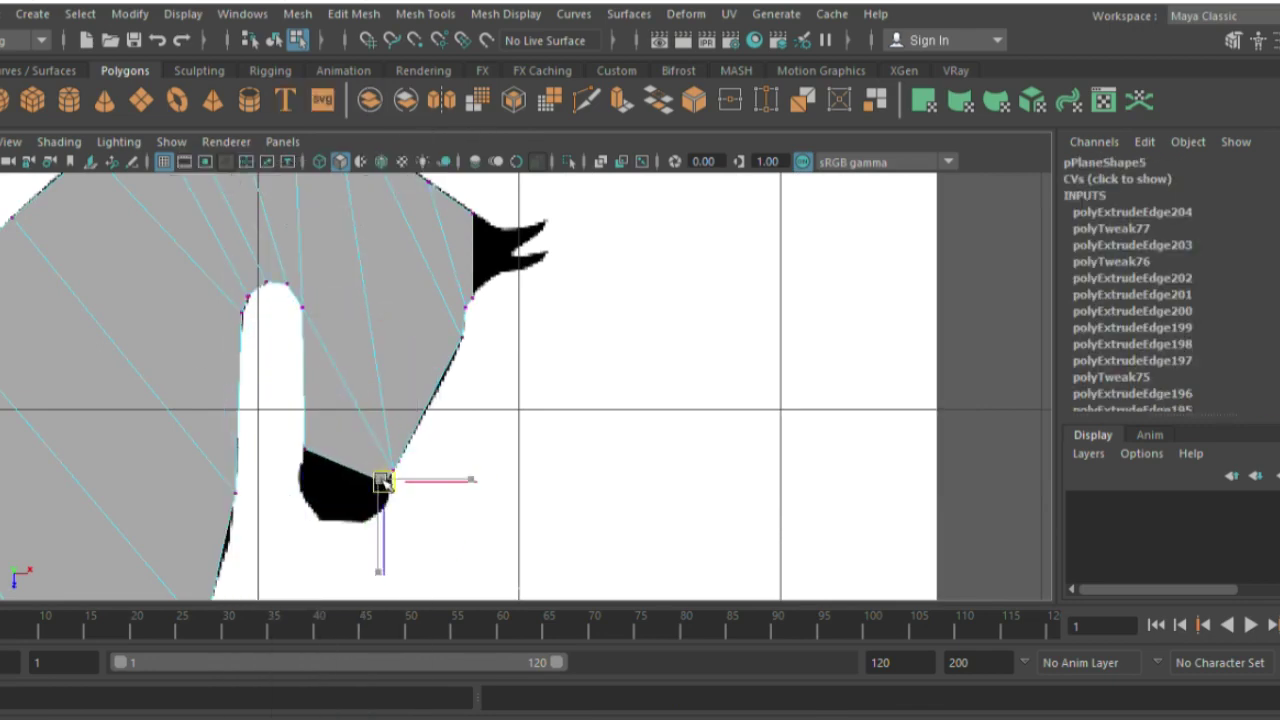
Step: Extrude the jaw's bottom edge into several rows over the black muzzle
{"action": "right_click_drag", "start_coordinate": [390, 487], "coordinate": [375, 470]}
{"action": "left_click", "coordinate": [357, 485]}
{"action": "key", "text": "ctrl+e"}
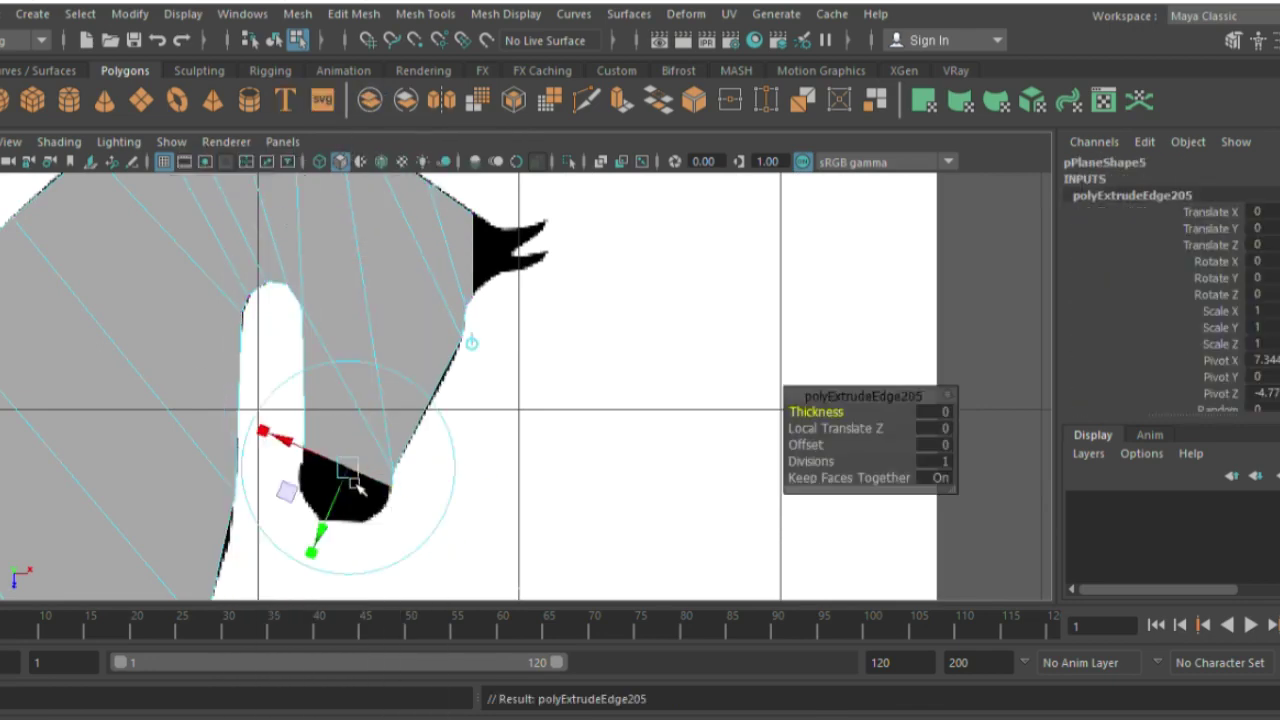
{"action": "key", "text": "ctrl+e"}
{"action": "left_click_drag", "start_coordinate": [350, 472], "coordinate": [330, 515]}
{"action": "key", "text": "ctrl+e"}
{"action": "key", "text": "ctrl+e"}
Step: Move the lower muzzle vertices onto the muzzle outline, undoing one misplaced move
{"action": "key", "text": "F9"}
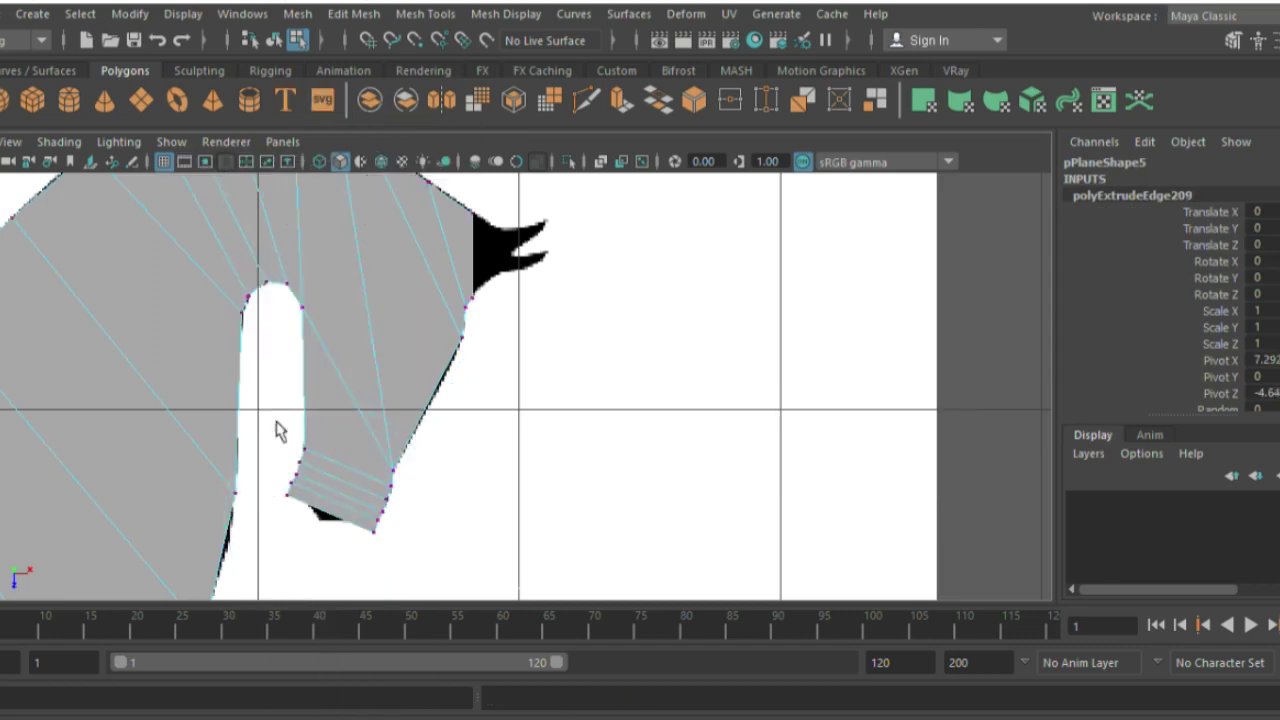
{"action": "scroll", "coordinate": [277, 428], "scroll_direction": "up", "scroll_amount": 2}
{"action": "left_click_drag", "start_coordinate": [297, 435], "coordinate": [306, 442]}
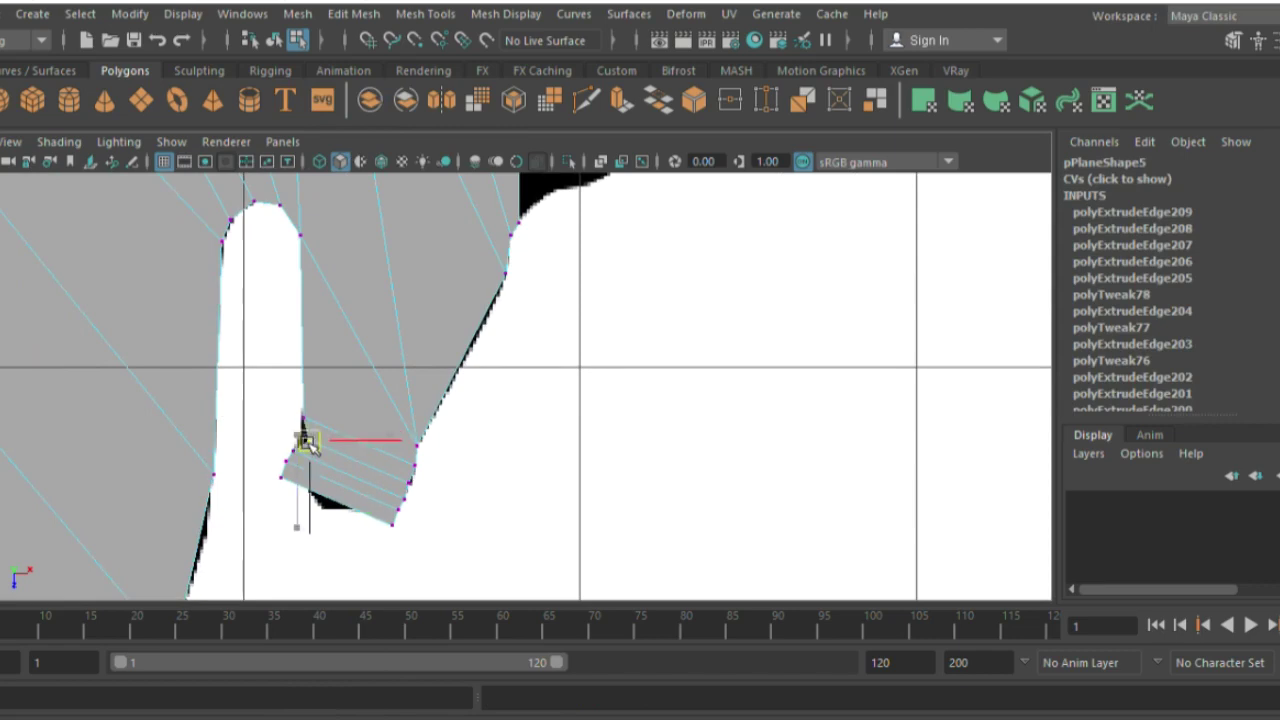
{"action": "left_click", "coordinate": [292, 452]}
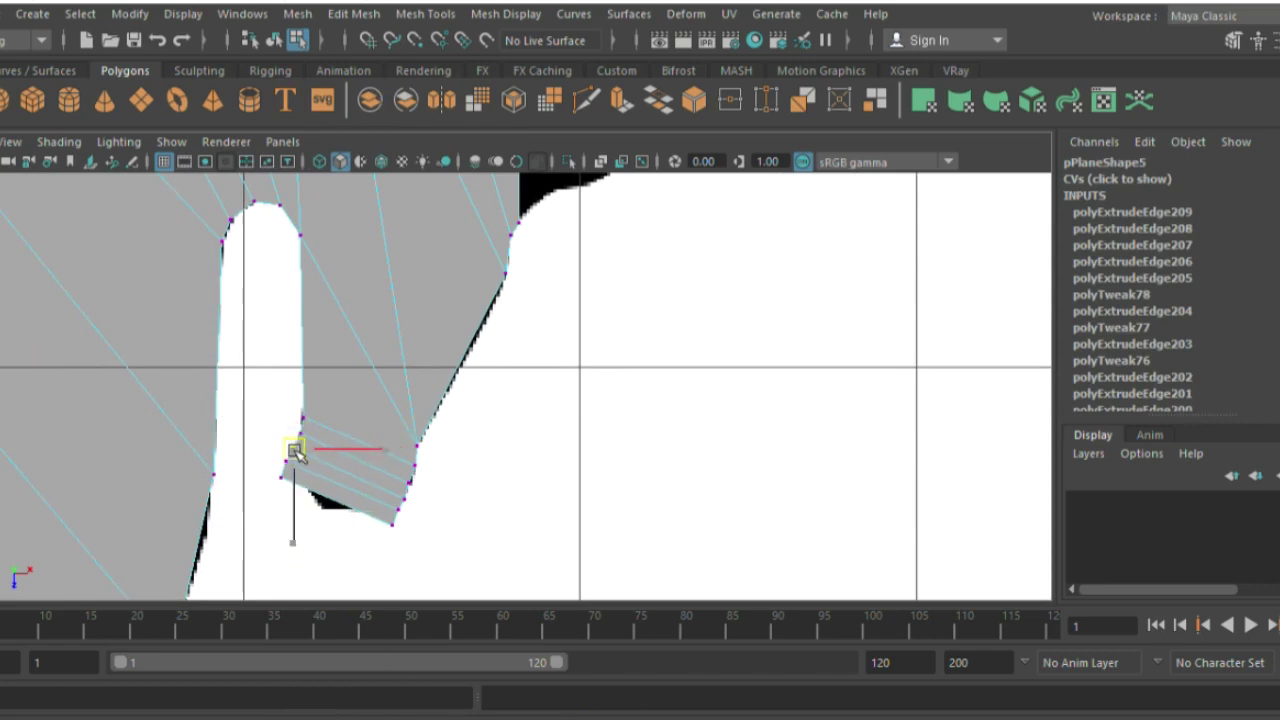
{"action": "left_click_drag", "start_coordinate": [288, 456], "coordinate": [323, 503]}
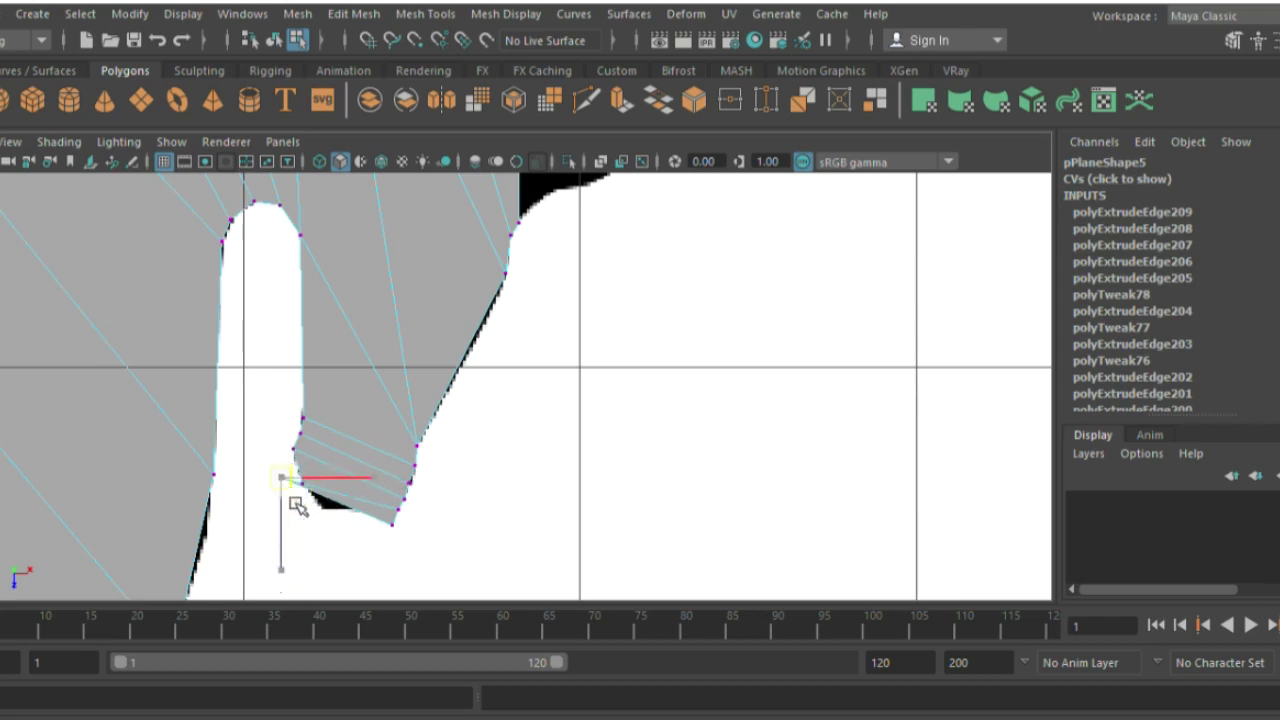
{"action": "mouse_move", "coordinate": [373, 523]}
{"action": "left_mouse_down"}
{"action": "mouse_move", "coordinate": [355, 510]}
{"action": "mouse_move", "coordinate": [385, 525]}
{"action": "left_mouse_up"}
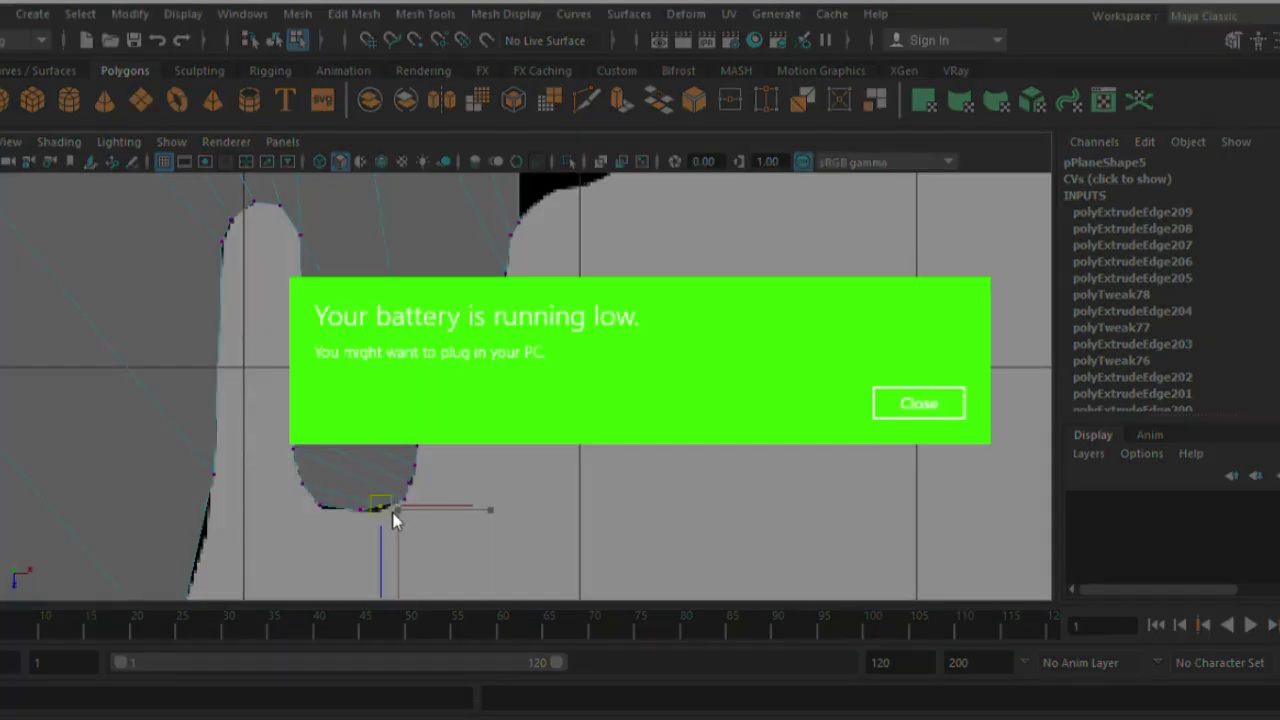
{"action": "left_click", "coordinate": [928, 408]}
{"action": "key", "text": "ctrl+z"}
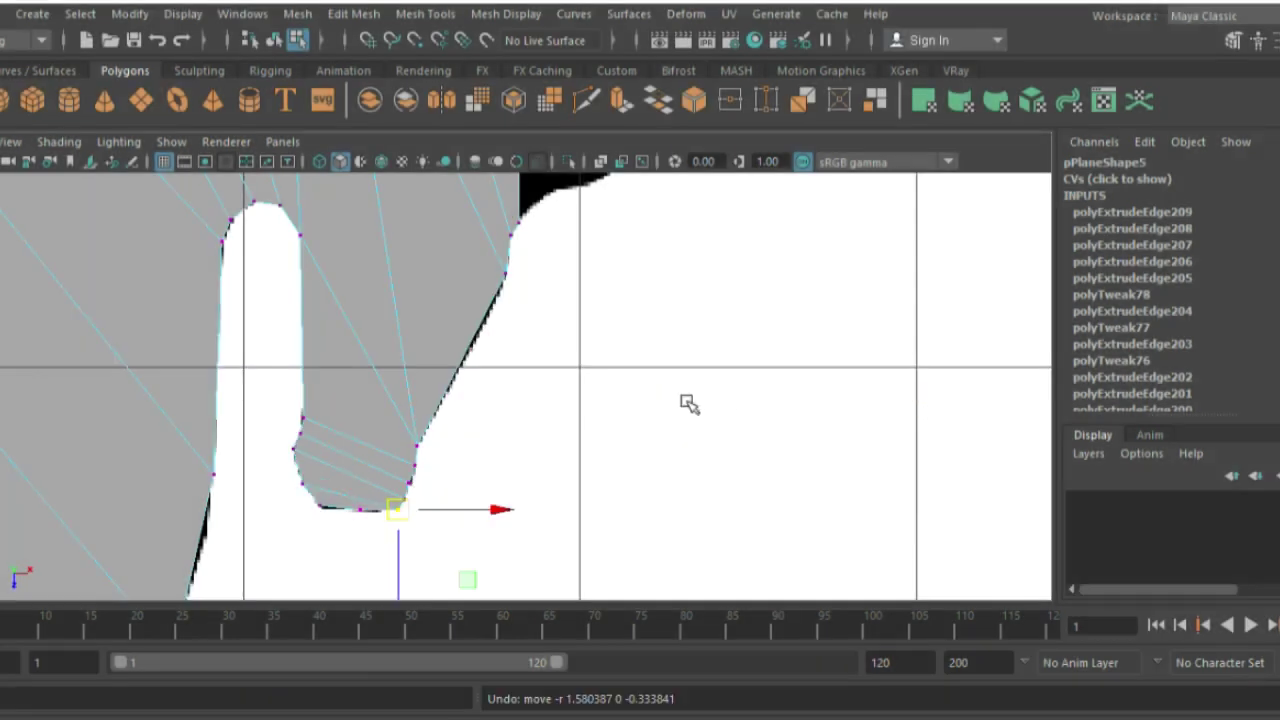
Step: Save the scene as h2.mb and nudge the remaining muzzle vertices onto the outline
{"action": "key", "text": "ctrl+s"}
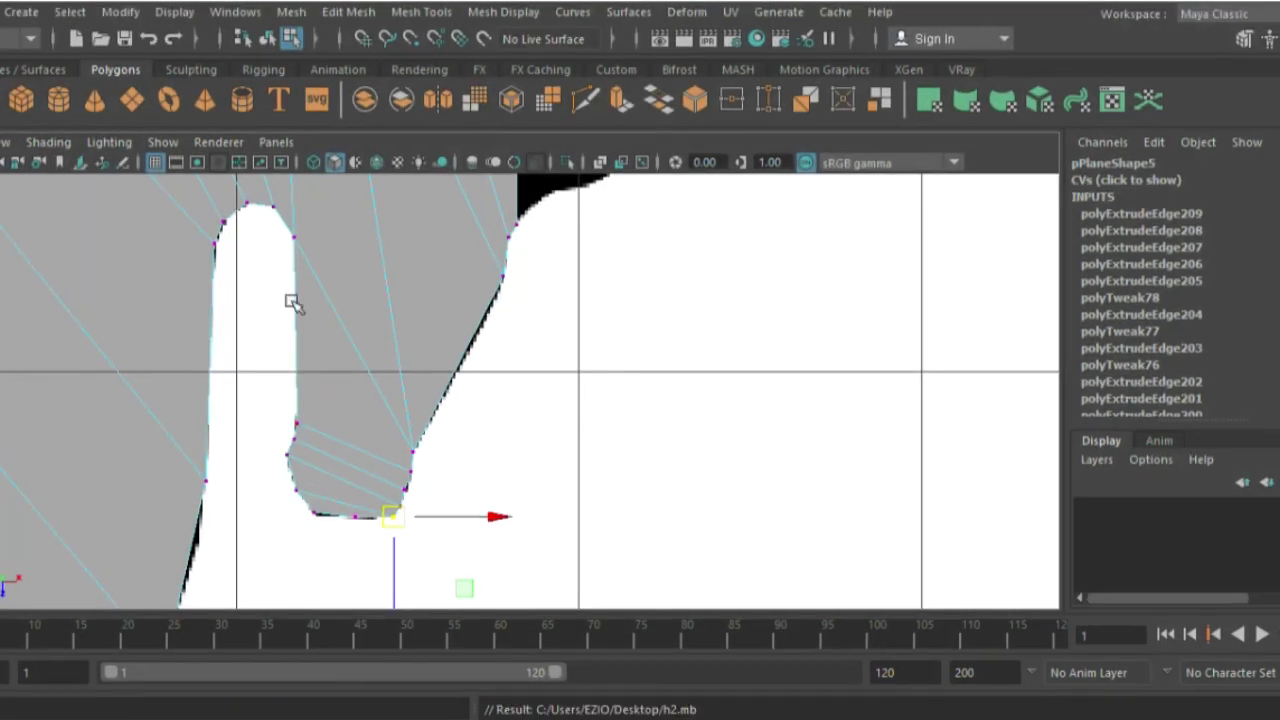
{"action": "scroll", "coordinate": [457, 263], "scroll_direction": "up", "scroll_amount": 3}
{"action": "scroll", "coordinate": [471, 466], "scroll_direction": "up", "scroll_amount": 2}
{"action": "left_click_drag", "start_coordinate": [375, 393], "coordinate": [248, 400]}
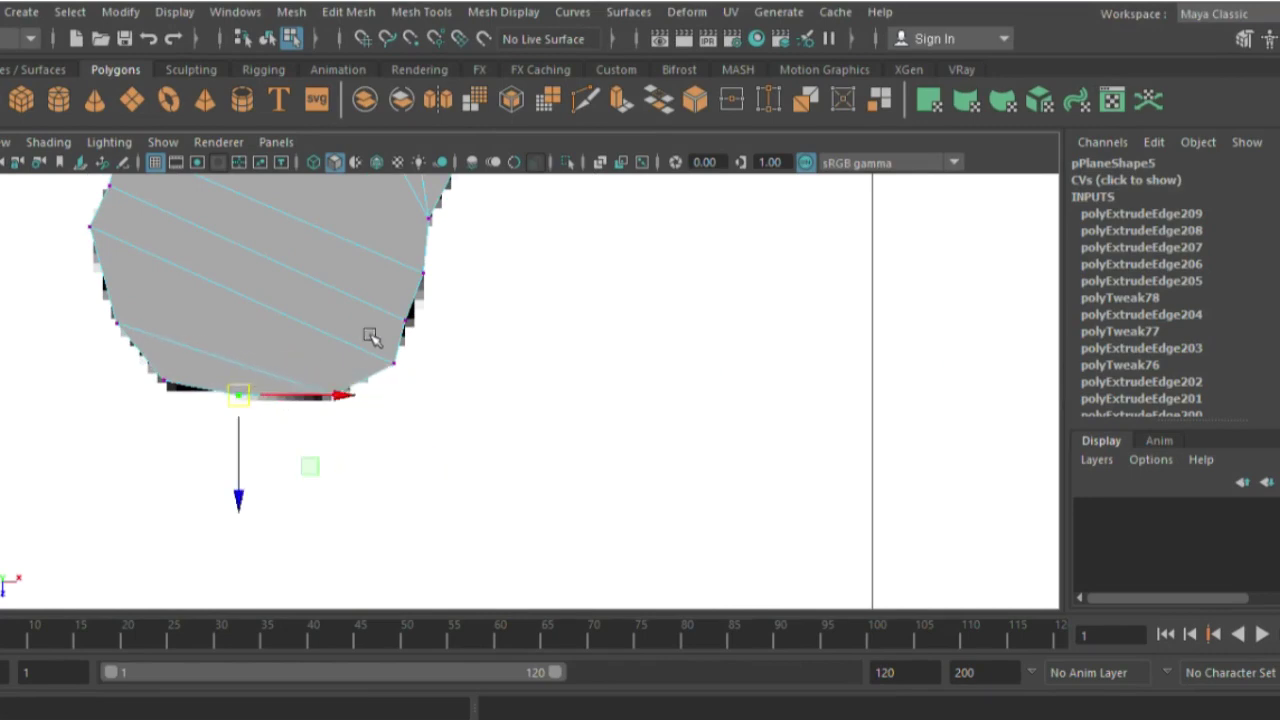
{"action": "left_click", "coordinate": [405, 322]}
{"action": "left_click_drag", "start_coordinate": [434, 323], "coordinate": [443, 323]}
{"action": "scroll", "coordinate": [420, 311], "scroll_direction": "up", "scroll_amount": 2}
Step: Extrude the edge beside the black ears into a box and adjust its corner vertices
{"action": "right_click", "coordinate": [531, 303]}
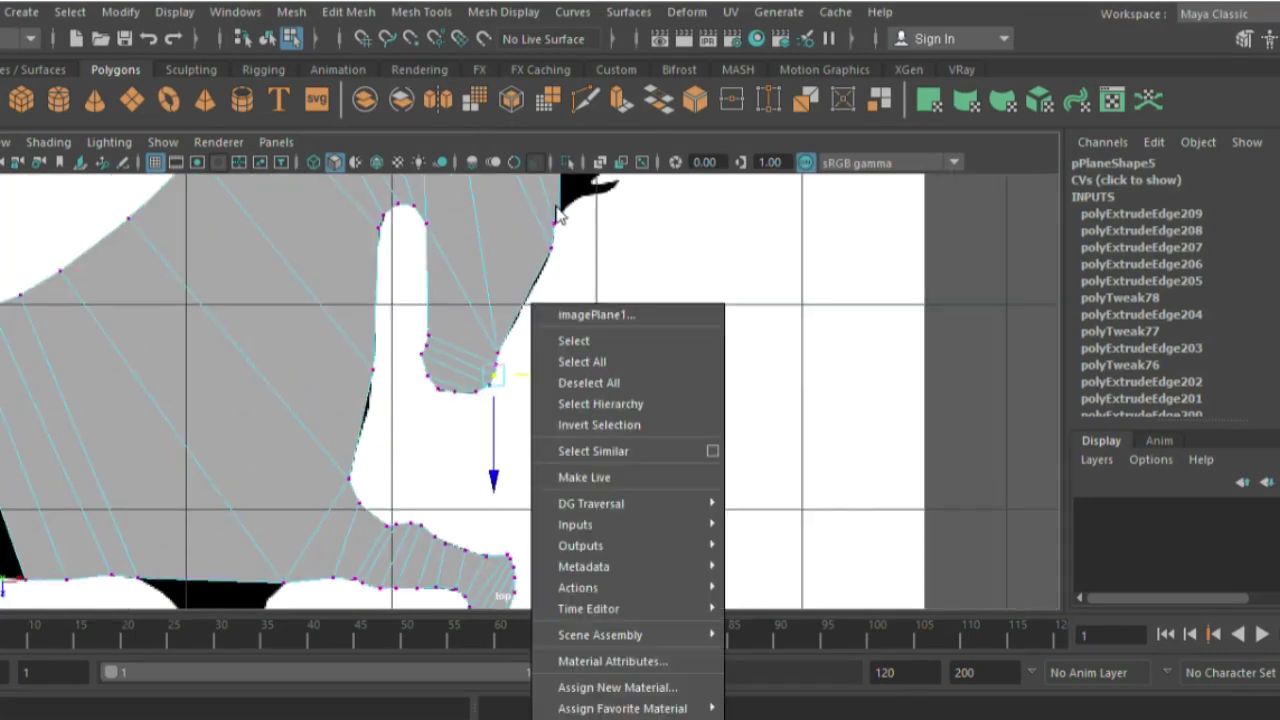
{"action": "right_click_drag", "start_coordinate": [512, 158], "coordinate": [525, 102]}
{"action": "scroll", "coordinate": [455, 460], "scroll_direction": "up", "scroll_amount": 2}
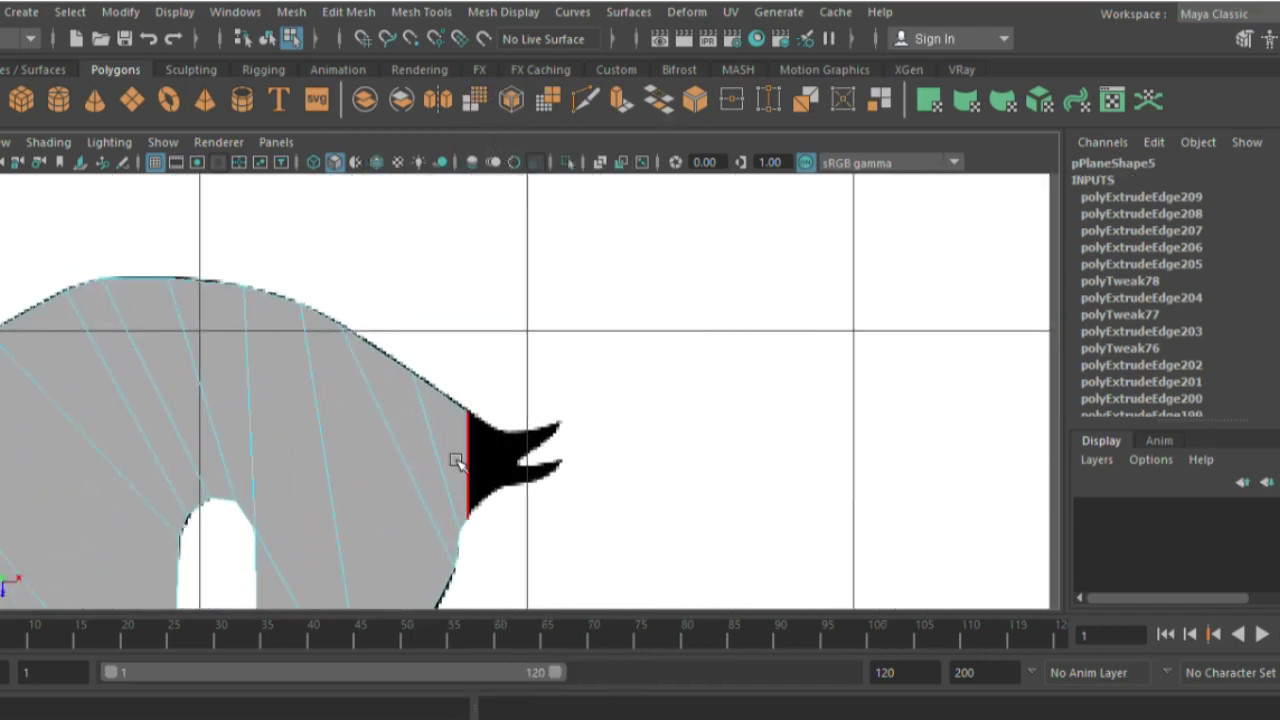
{"action": "key", "text": "ctrl+e"}
{"action": "left_click_drag", "start_coordinate": [555, 466], "coordinate": [595, 466]}
{"action": "right_click_drag", "start_coordinate": [505, 155], "coordinate": [490, 398]}
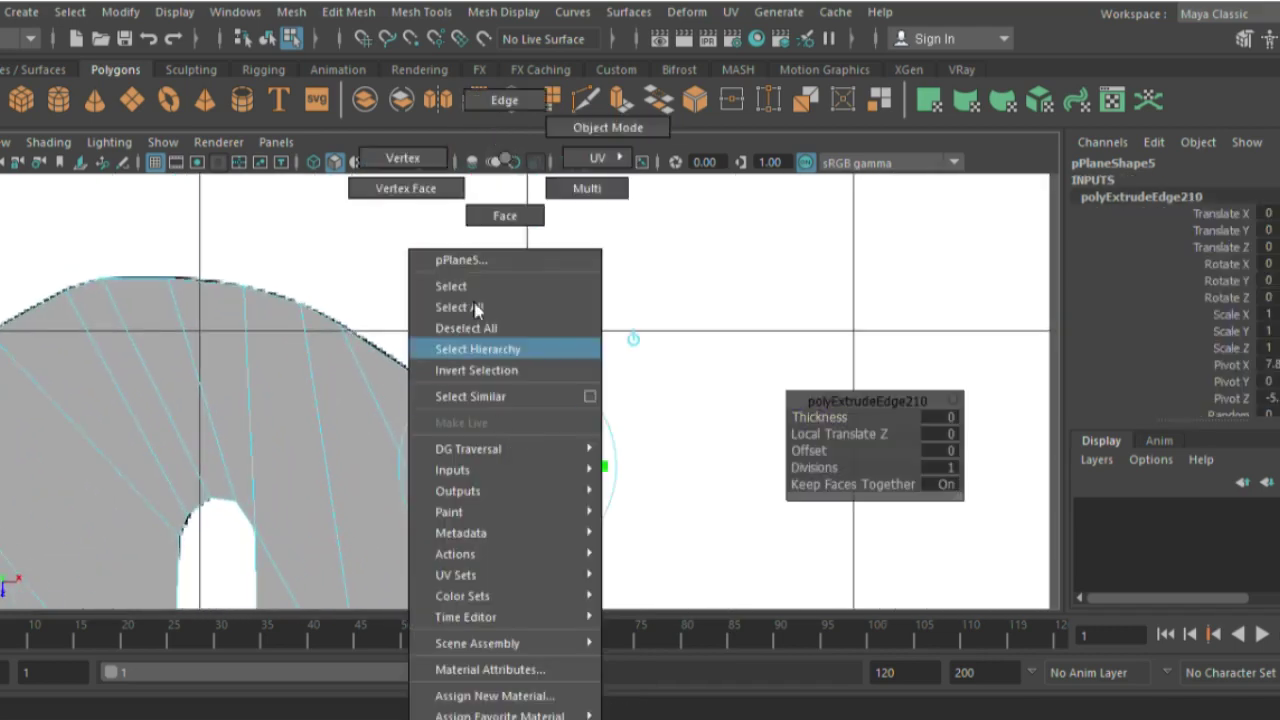
{"action": "left_click", "coordinate": [490, 398]}
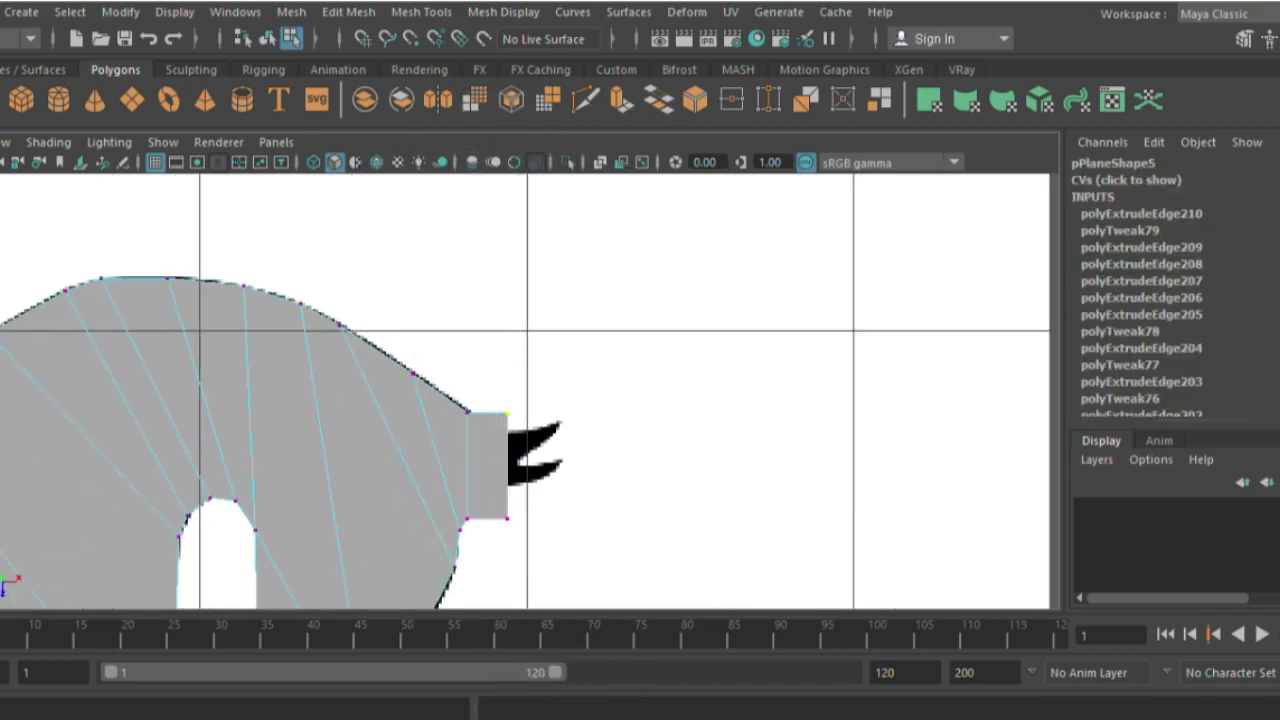
{"action": "left_click_drag", "start_coordinate": [512, 416], "coordinate": [506, 437]}
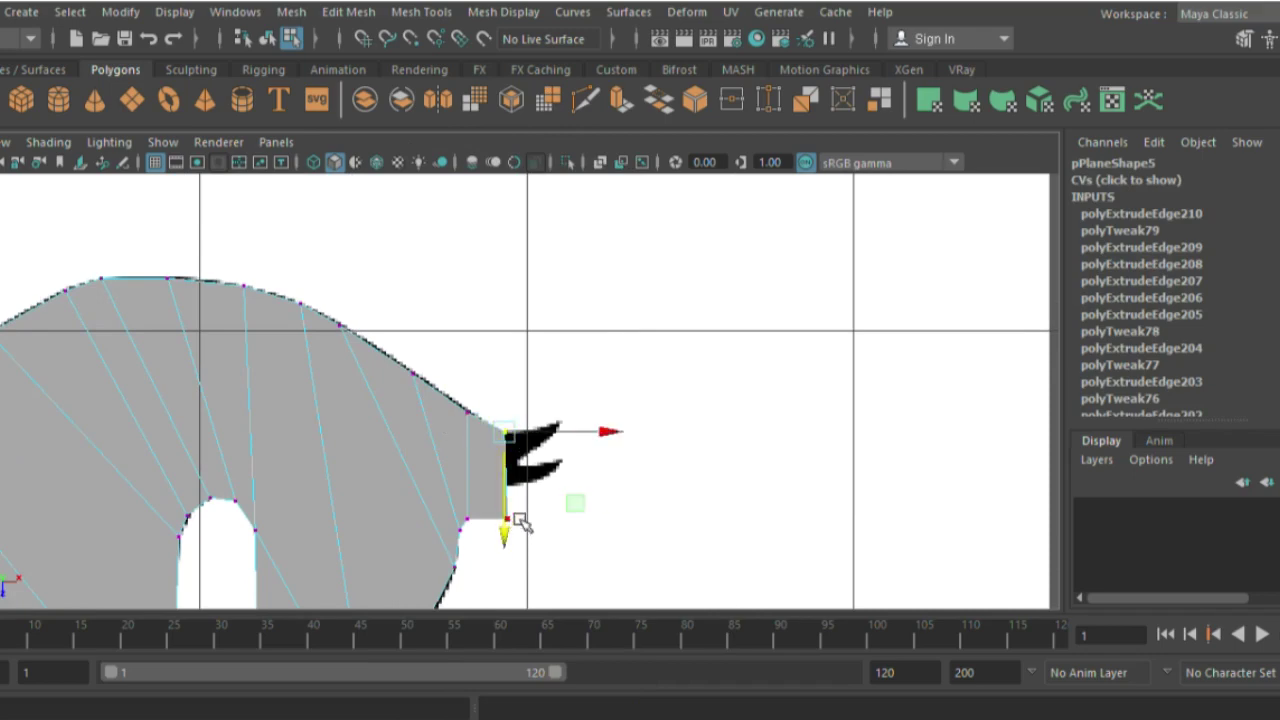
{"action": "left_click_drag", "start_coordinate": [520, 522], "coordinate": [520, 481]}
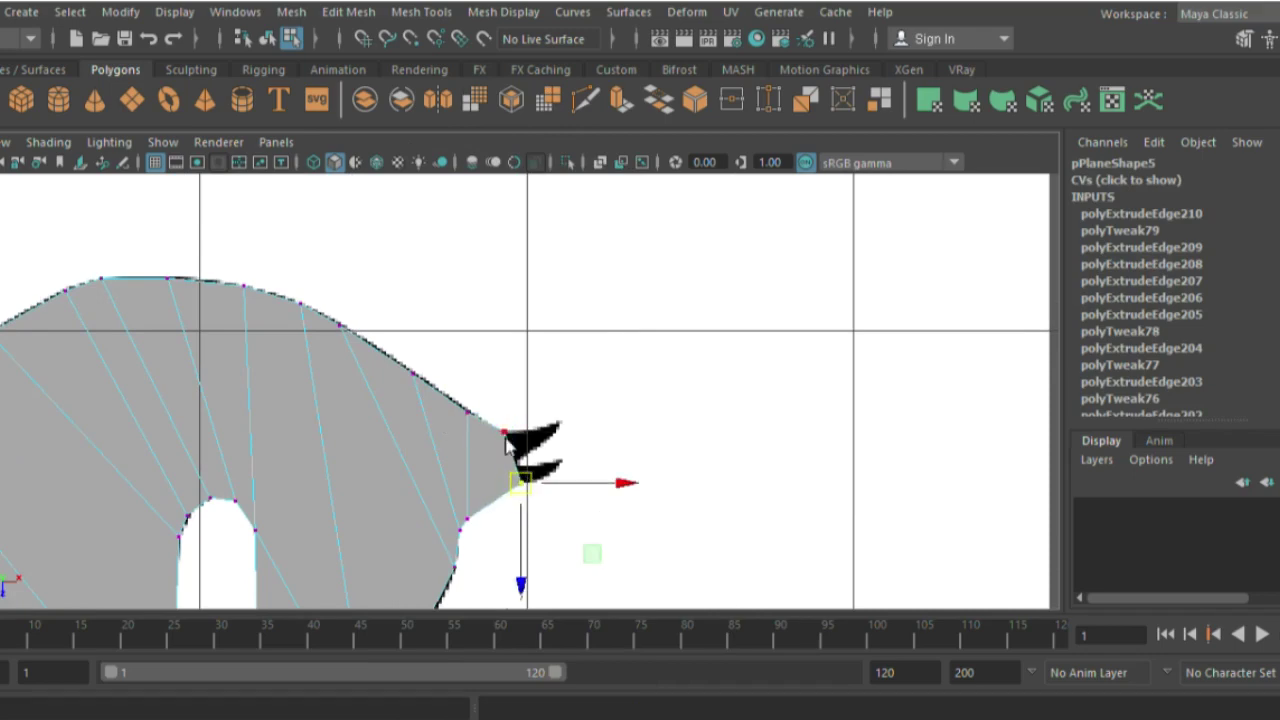
Step: Extrude the mesh's side edge and pull its vertex onto the silhouette outline
{"action": "right_click", "coordinate": [504, 445]}
{"action": "scroll", "coordinate": [614, 500], "scroll_direction": "up", "scroll_amount": 3}
{"action": "scroll", "coordinate": [606, 549], "scroll_direction": "up", "scroll_amount": 2}
{"action": "scroll", "coordinate": [455, 410], "scroll_direction": "up", "scroll_amount": 2}
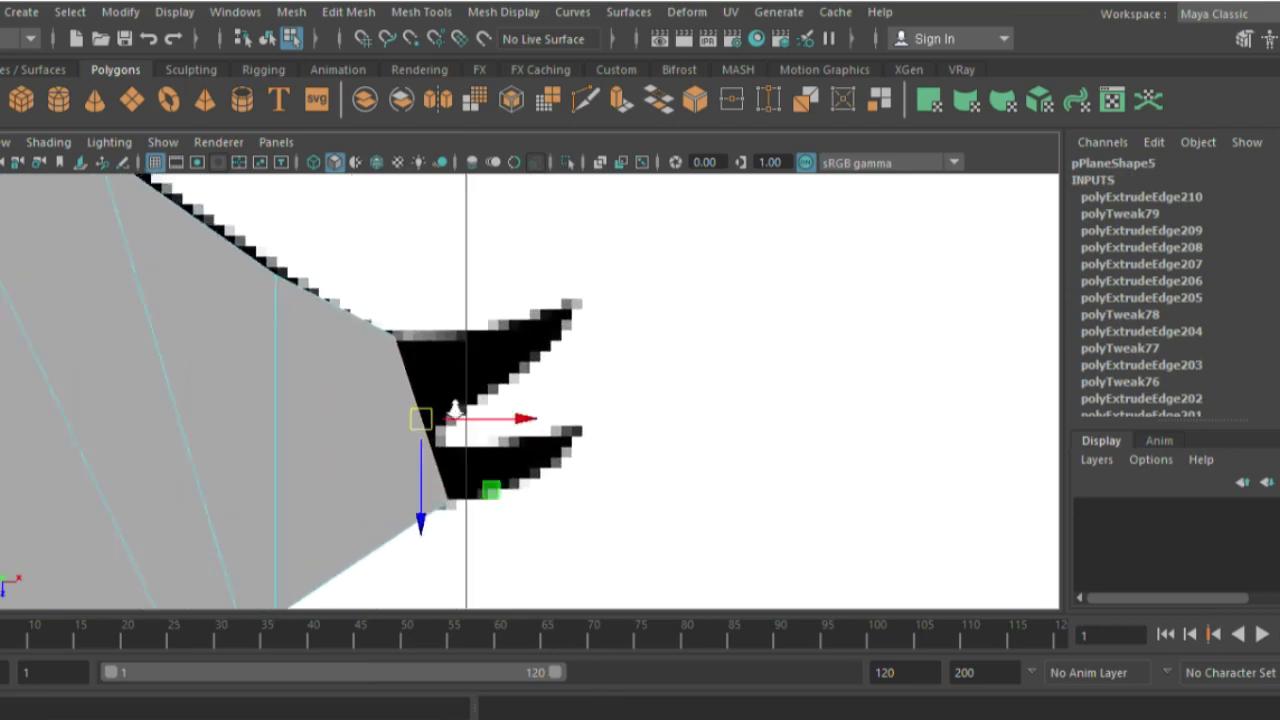
{"action": "left_click", "coordinate": [420, 412]}
{"action": "key", "text": "ctrl+e"}
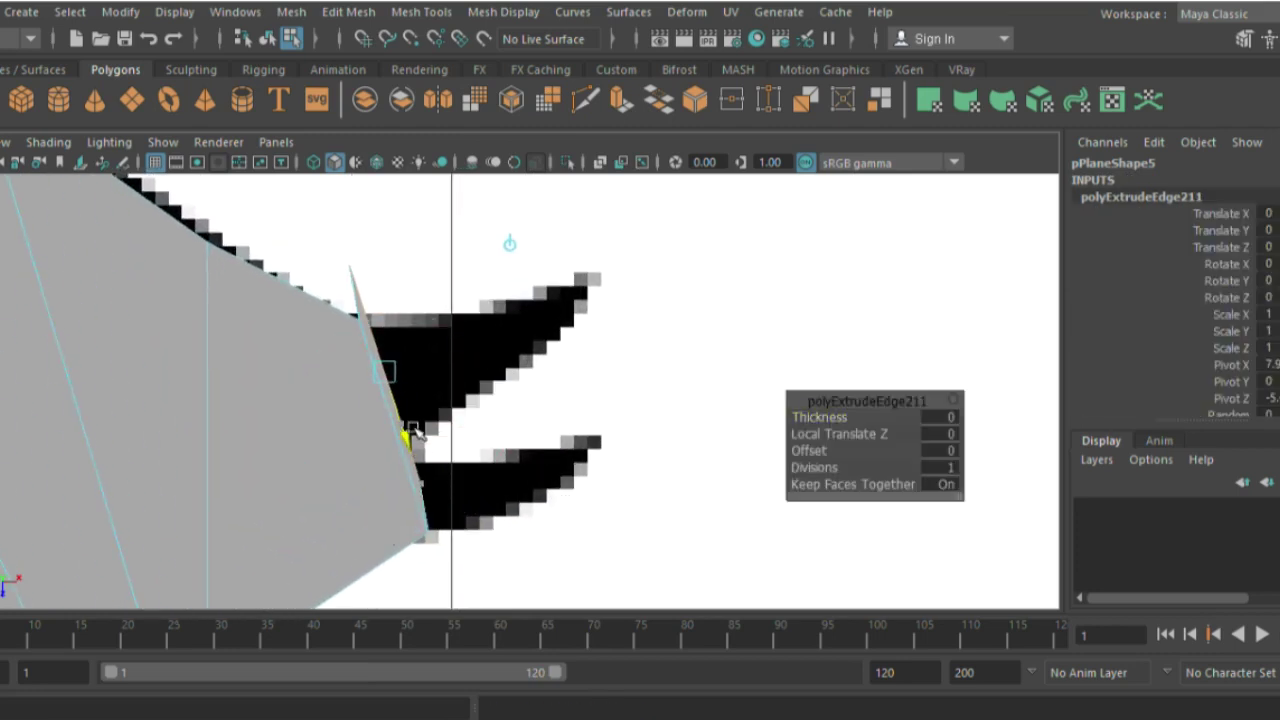
{"action": "right_click_drag", "start_coordinate": [334, 360], "coordinate": [306, 251]}
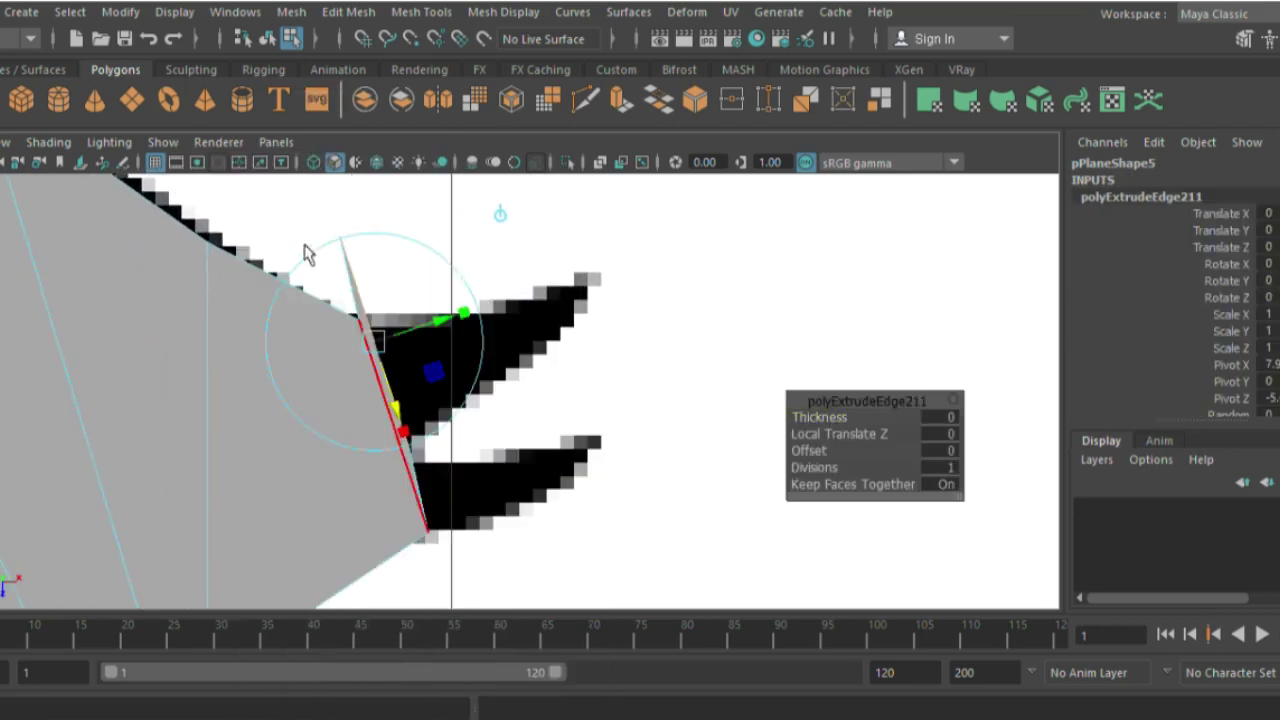
{"action": "left_click", "coordinate": [340, 240]}
{"action": "left_click_drag", "start_coordinate": [340, 235], "coordinate": [409, 320]}
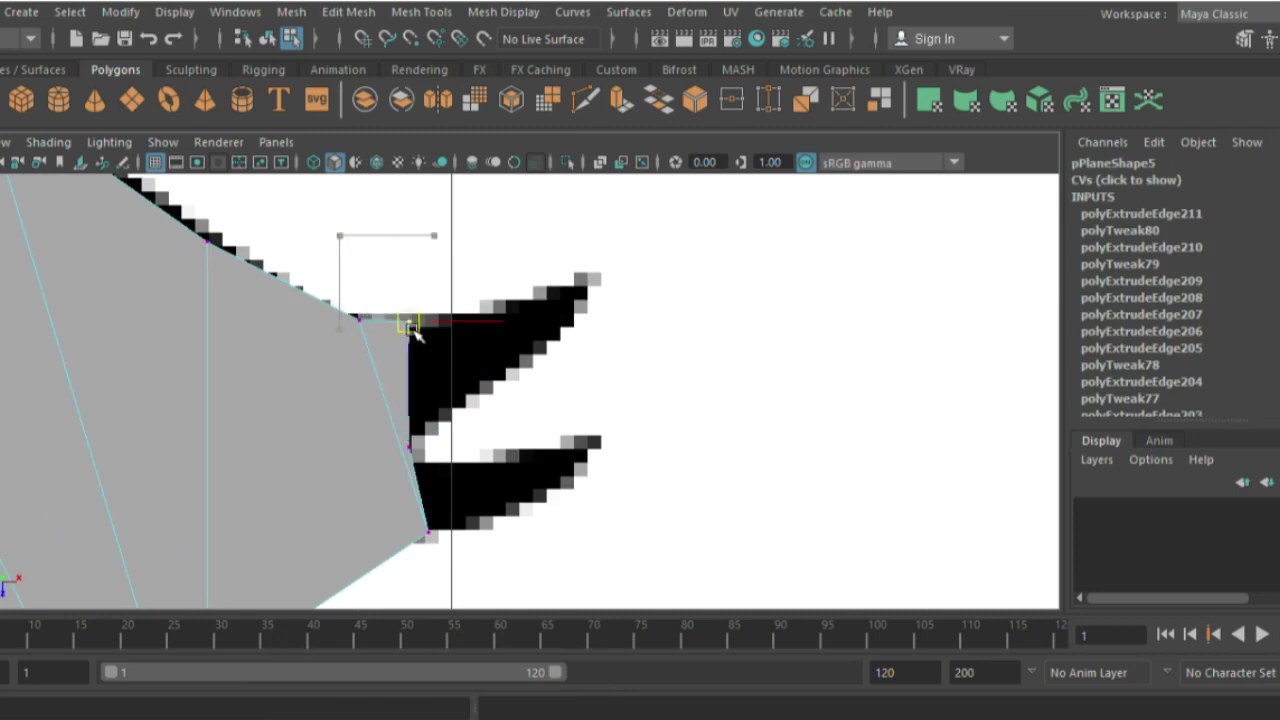
Step: Extrude an edge out along the upper black point and fit its vertices to that outline
{"action": "right_click", "coordinate": [414, 210]}
{"action": "right_click_drag", "start_coordinate": [388, 158], "coordinate": [420, 388]}
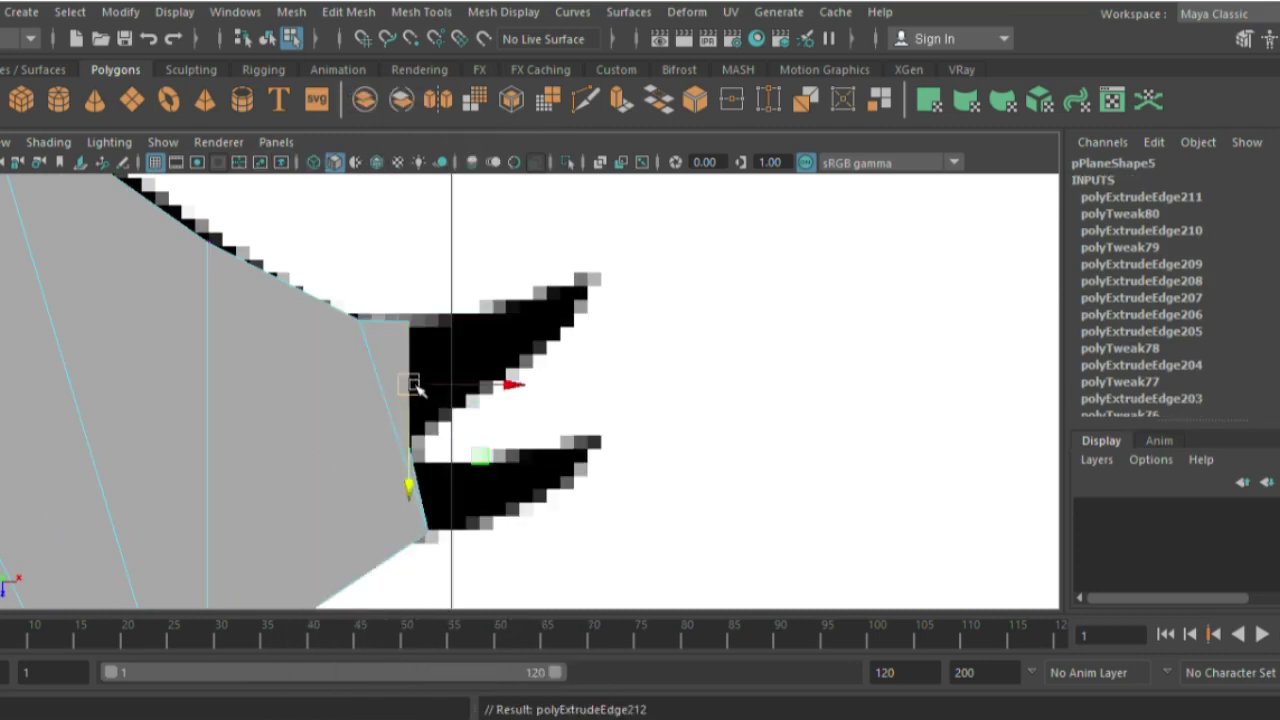
{"action": "key", "text": "ctrl+e"}
{"action": "left_click_drag", "start_coordinate": [449, 371], "coordinate": [597, 320]}
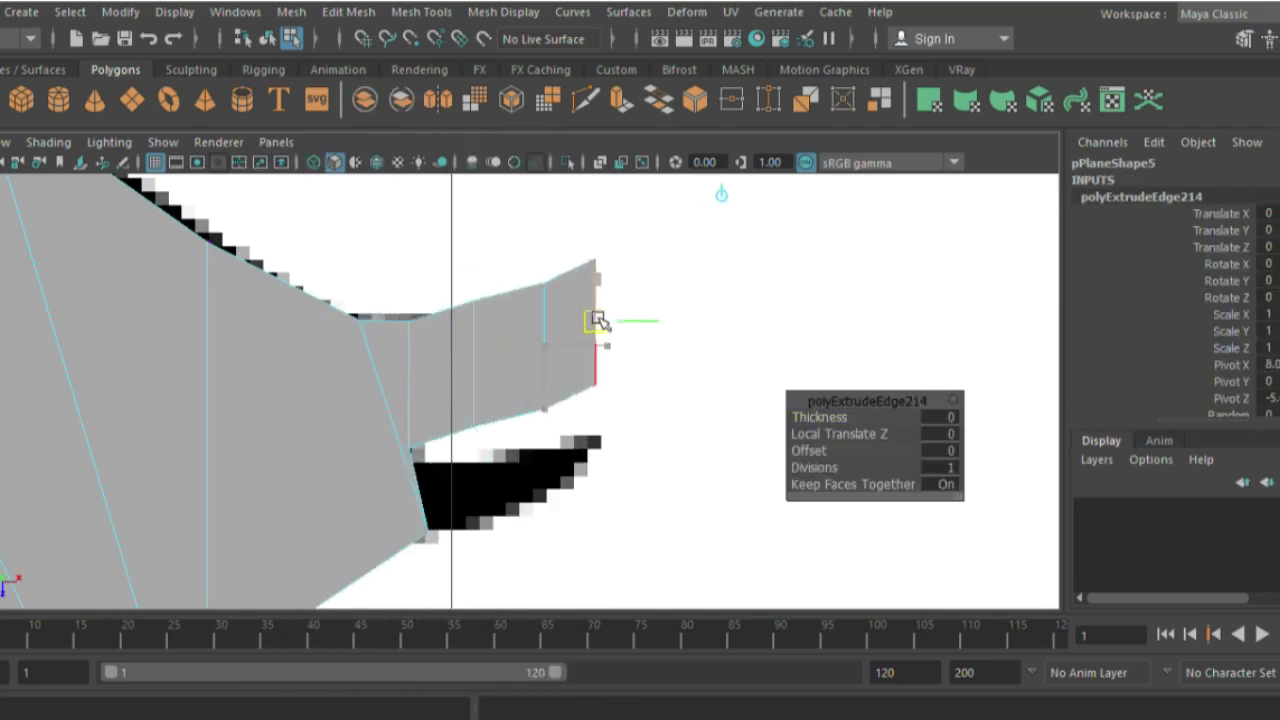
{"action": "right_click_drag", "start_coordinate": [580, 300], "coordinate": [491, 189]}
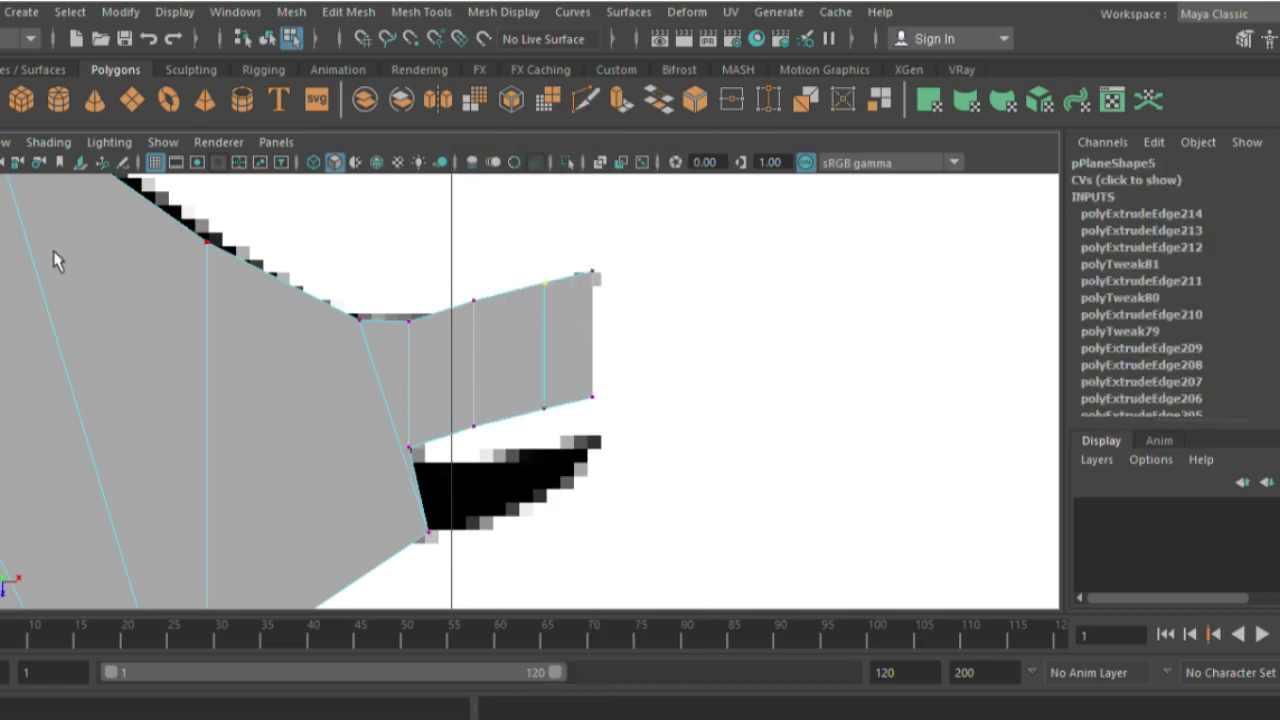
{"action": "left_click_drag", "start_coordinate": [548, 318], "coordinate": [458, 320]}
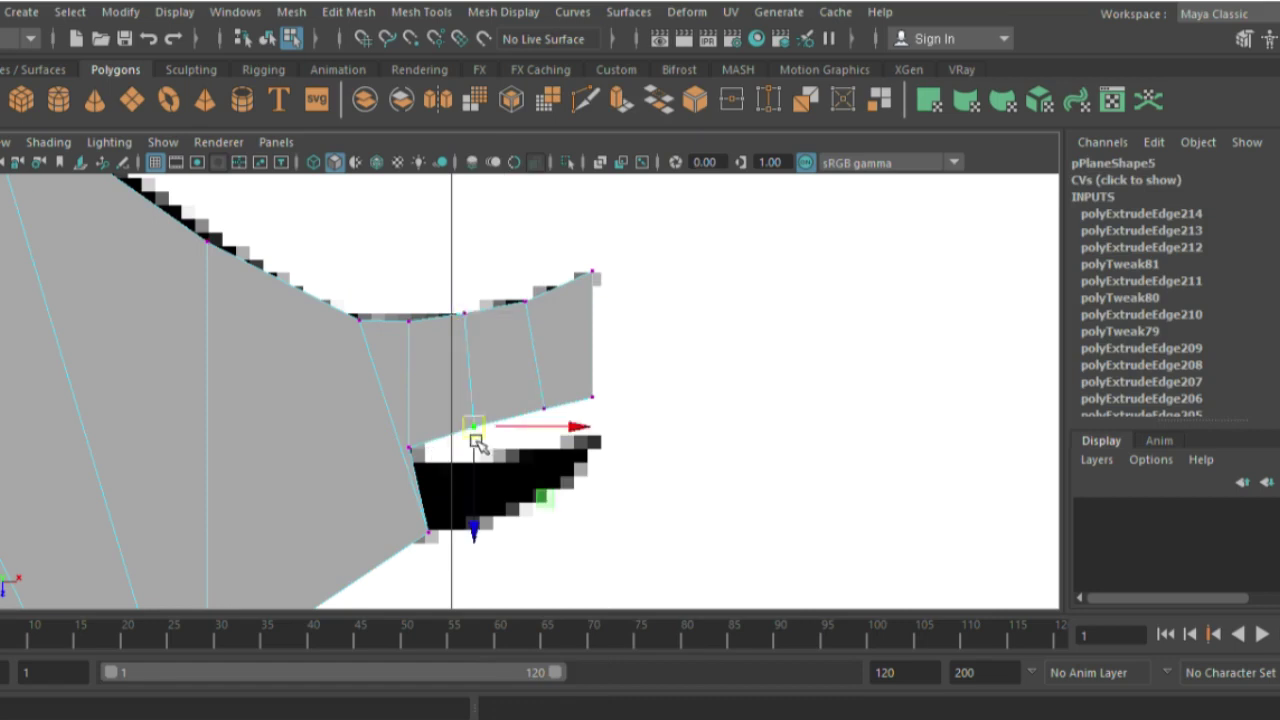
{"action": "mouse_move", "coordinate": [474, 425]}
{"action": "left_mouse_down"}
{"action": "mouse_move", "coordinate": [477, 386]}
{"action": "mouse_move", "coordinate": [525, 357]}
{"action": "left_mouse_up"}
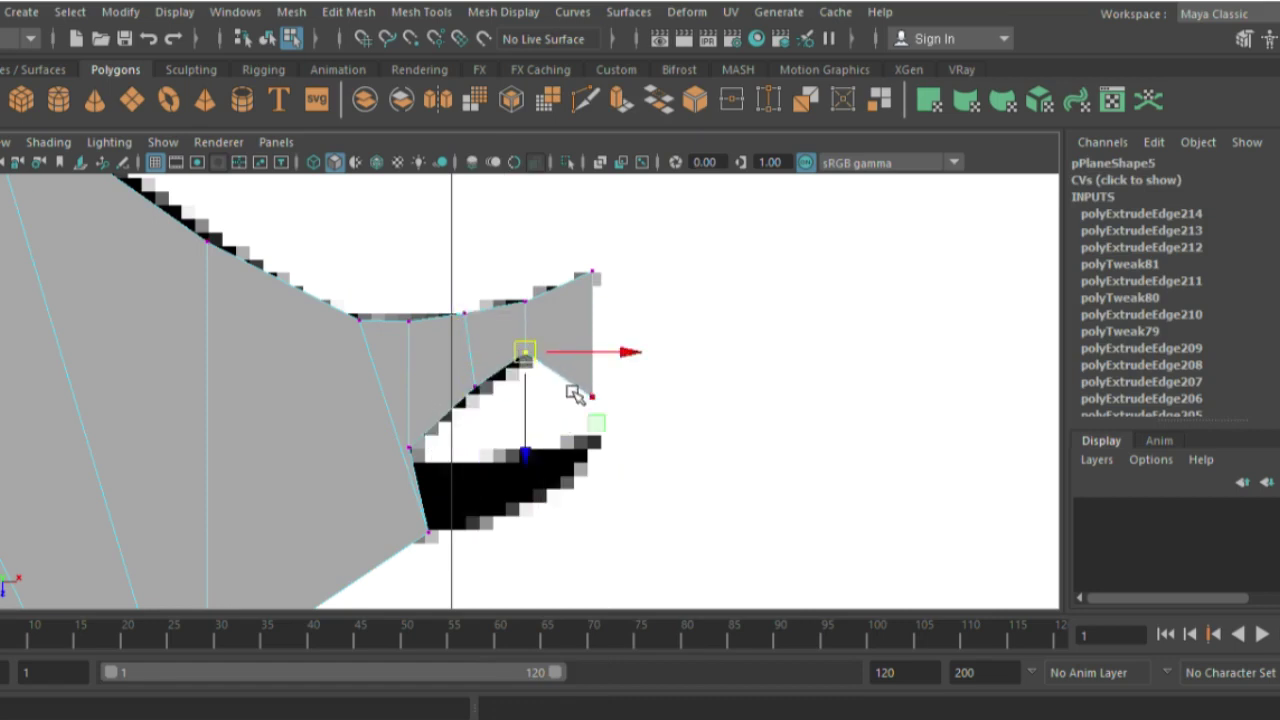
{"action": "left_click_drag", "start_coordinate": [590, 396], "coordinate": [548, 300]}
{"action": "left_click", "coordinate": [477, 386]}
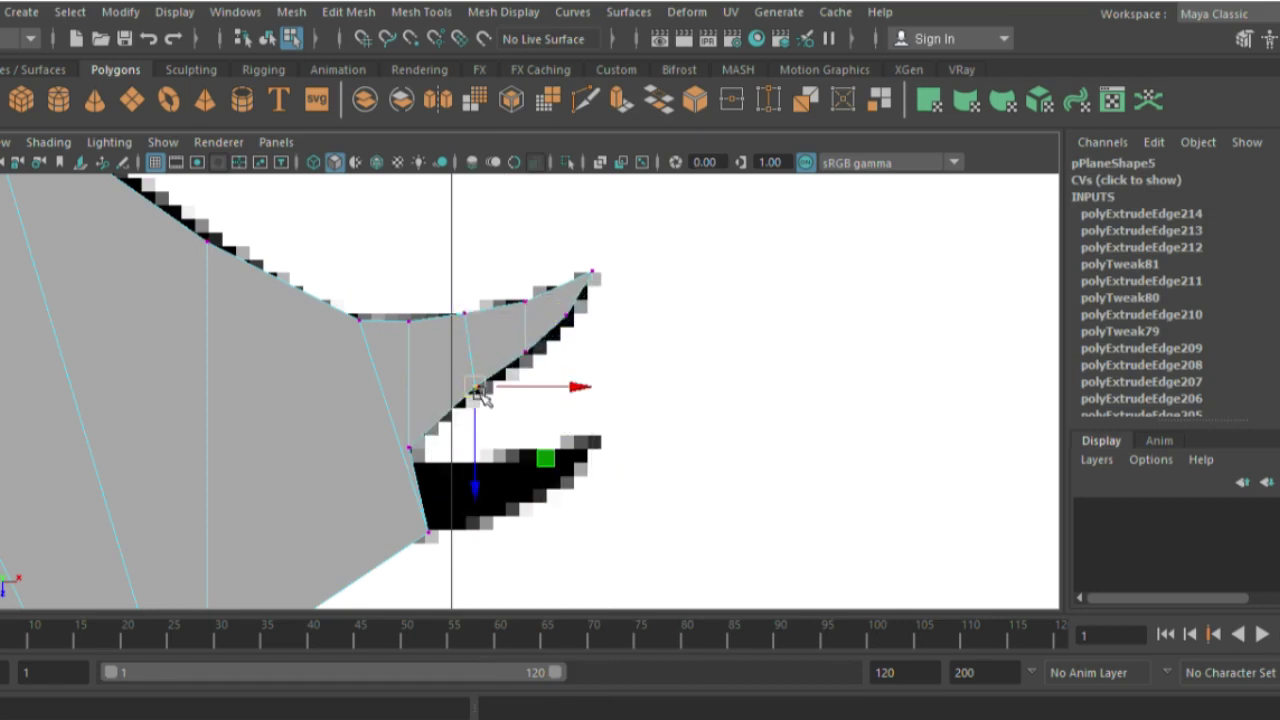
{"action": "left_click", "coordinate": [520, 358]}
{"action": "left_click", "coordinate": [463, 316]}
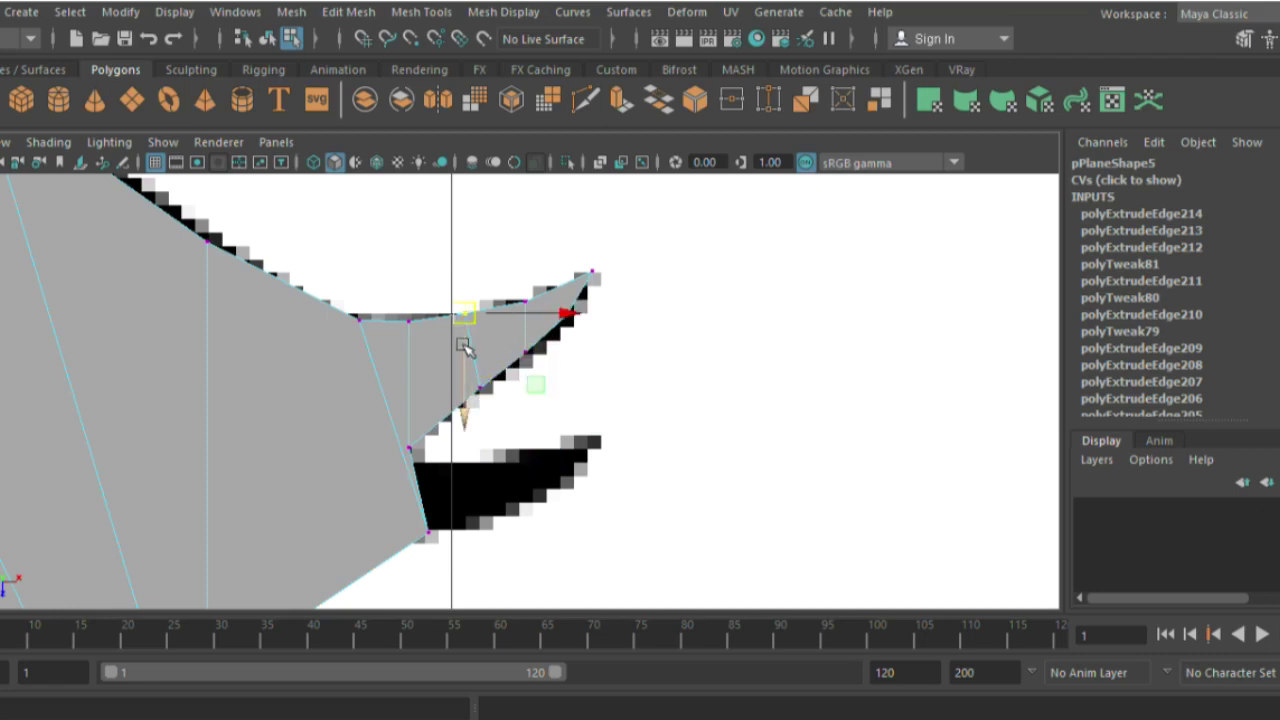
Step: Extrude the edge twice over the lower black point and move vertices onto its tip
{"action": "right_click_drag", "start_coordinate": [414, 160], "coordinate": [414, 102]}
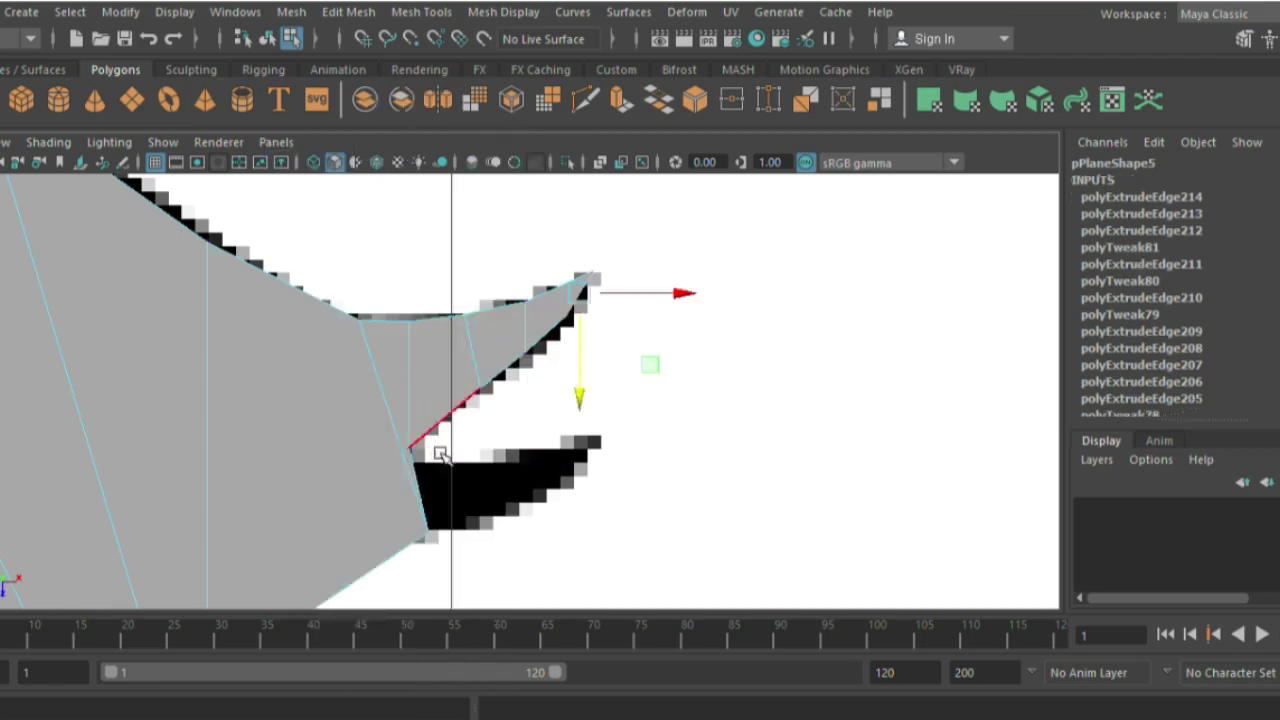
{"action": "left_click", "coordinate": [419, 482]}
{"action": "key", "text": "ctrl+e"}
{"action": "mouse_move", "coordinate": [423, 481]}
{"action": "left_mouse_down"}
{"action": "mouse_move", "coordinate": [457, 514]}
{"action": "mouse_move", "coordinate": [575, 490]}
{"action": "mouse_move", "coordinate": [607, 467]}
{"action": "left_mouse_up"}
{"action": "key", "text": "ctrl+e"}
{"action": "key", "text": "ctrl+e"}
{"action": "key", "text": "ctrl+e"}
{"action": "right_click_drag", "start_coordinate": [560, 190], "coordinate": [457, 188]}
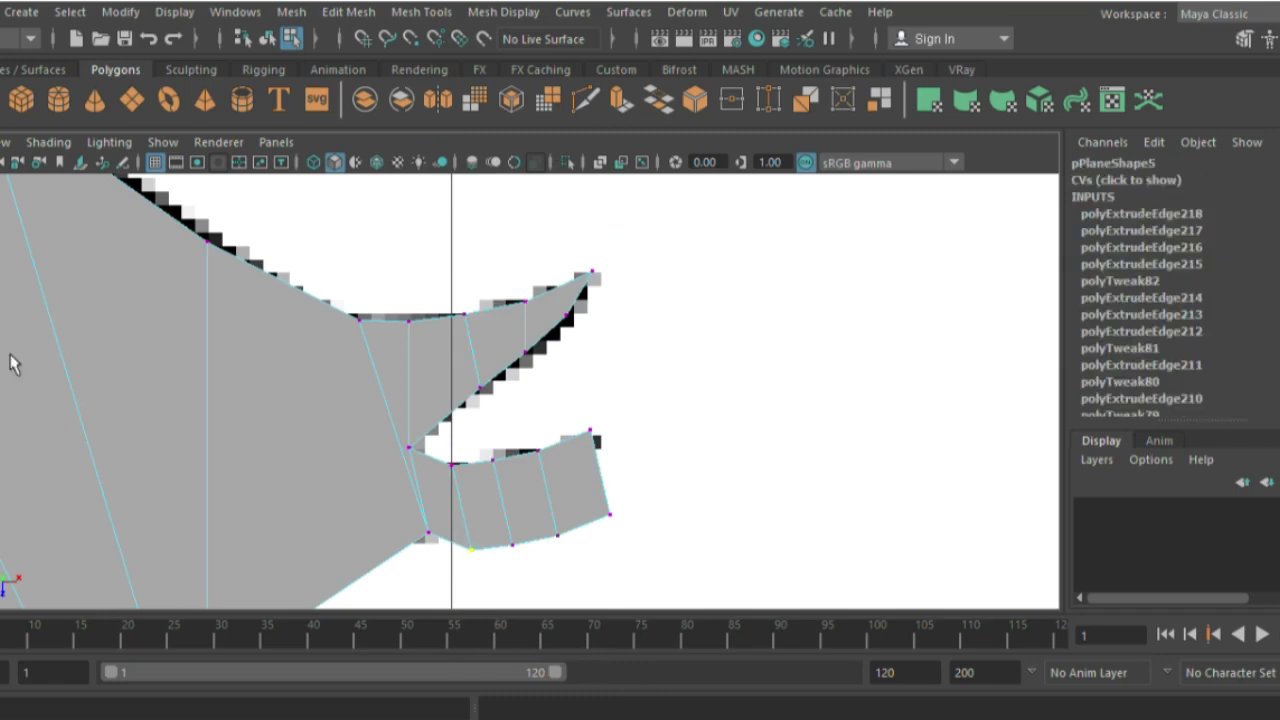
{"action": "mouse_move", "coordinate": [470, 550]}
{"action": "left_mouse_down"}
{"action": "mouse_move", "coordinate": [471, 514]}
{"action": "mouse_move", "coordinate": [475, 529]}
{"action": "mouse_move", "coordinate": [514, 520]}
{"action": "mouse_move", "coordinate": [512, 502]}
{"action": "mouse_move", "coordinate": [556, 473]}
{"action": "left_mouse_up"}
{"action": "left_click", "coordinate": [557, 532]}
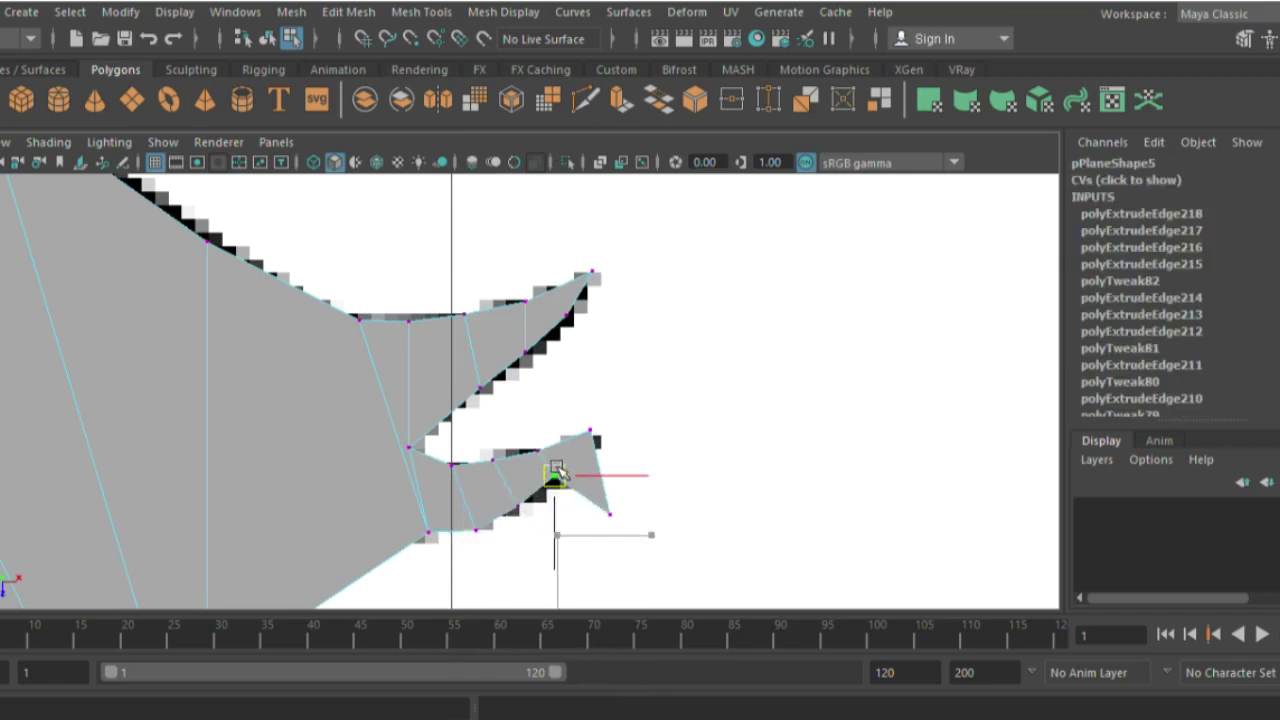
{"action": "left_click", "coordinate": [606, 512]}
{"action": "left_click_drag", "start_coordinate": [604, 512], "coordinate": [578, 458]}
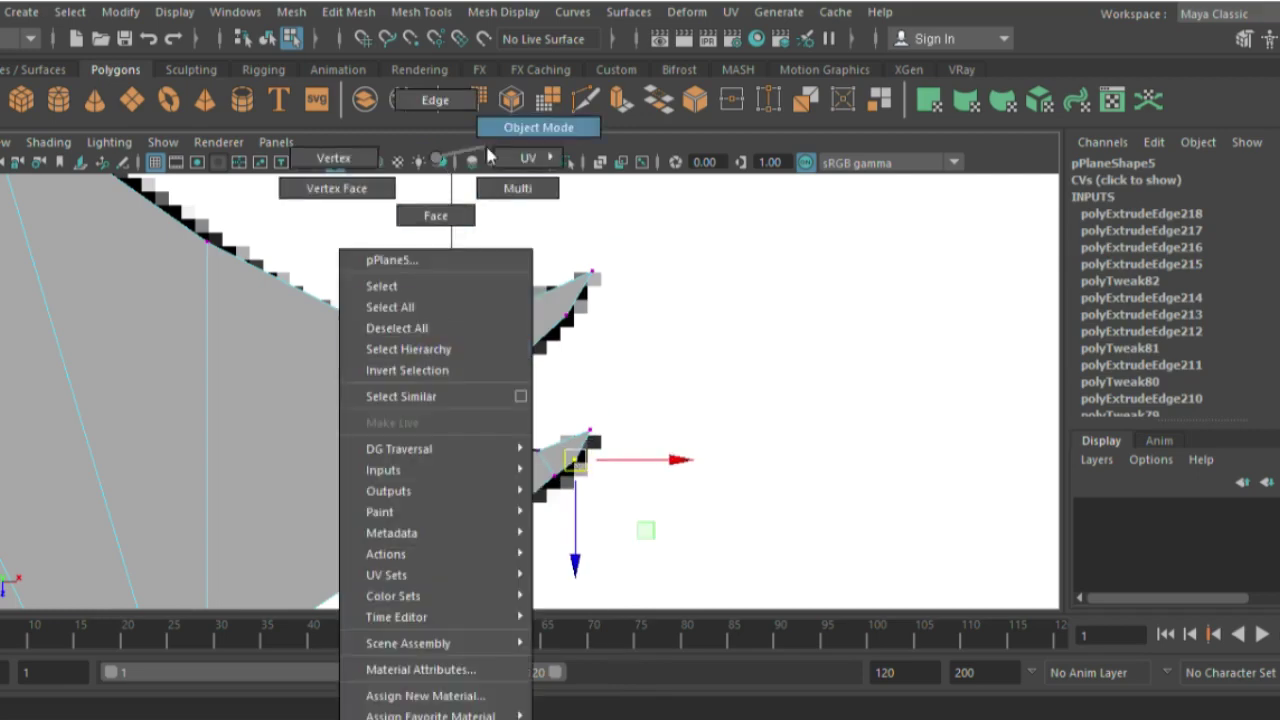
Step: Zoom in on the horse's legs and extrude the chest edge above the front leg
{"action": "right_click_drag", "start_coordinate": [440, 210], "coordinate": [543, 123]}
{"action": "scroll", "coordinate": [546, 328], "scroll_direction": "down", "scroll_amount": 5}
{"action": "left_click", "coordinate": [570, 474]}
{"action": "middle_click_drag", "start_coordinate": [472, 562], "coordinate": [560, 570], "text": "alt"}
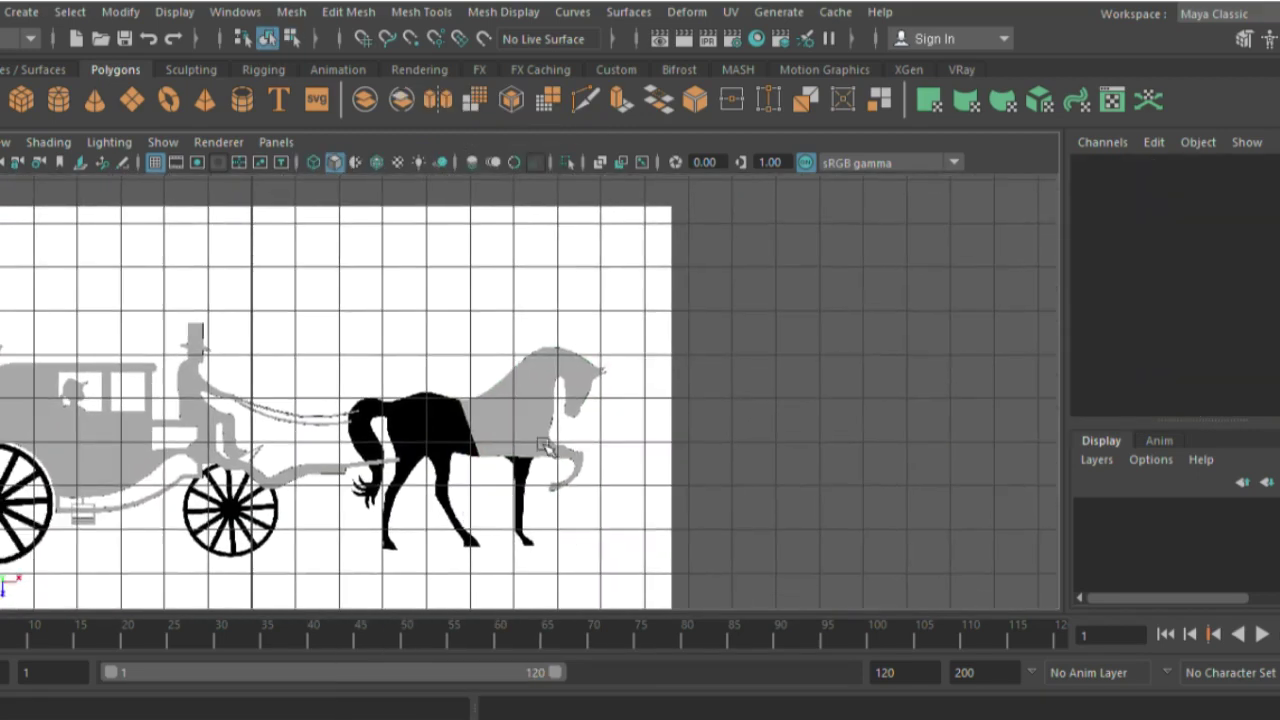
{"action": "scroll", "coordinate": [757, 600], "scroll_direction": "up", "scroll_amount": 2}
{"action": "scroll", "coordinate": [806, 560], "scroll_direction": "up", "scroll_amount": 3}
{"action": "scroll", "coordinate": [513, 277], "scroll_direction": "up", "scroll_amount": 3}
{"action": "left_click", "coordinate": [518, 225]}
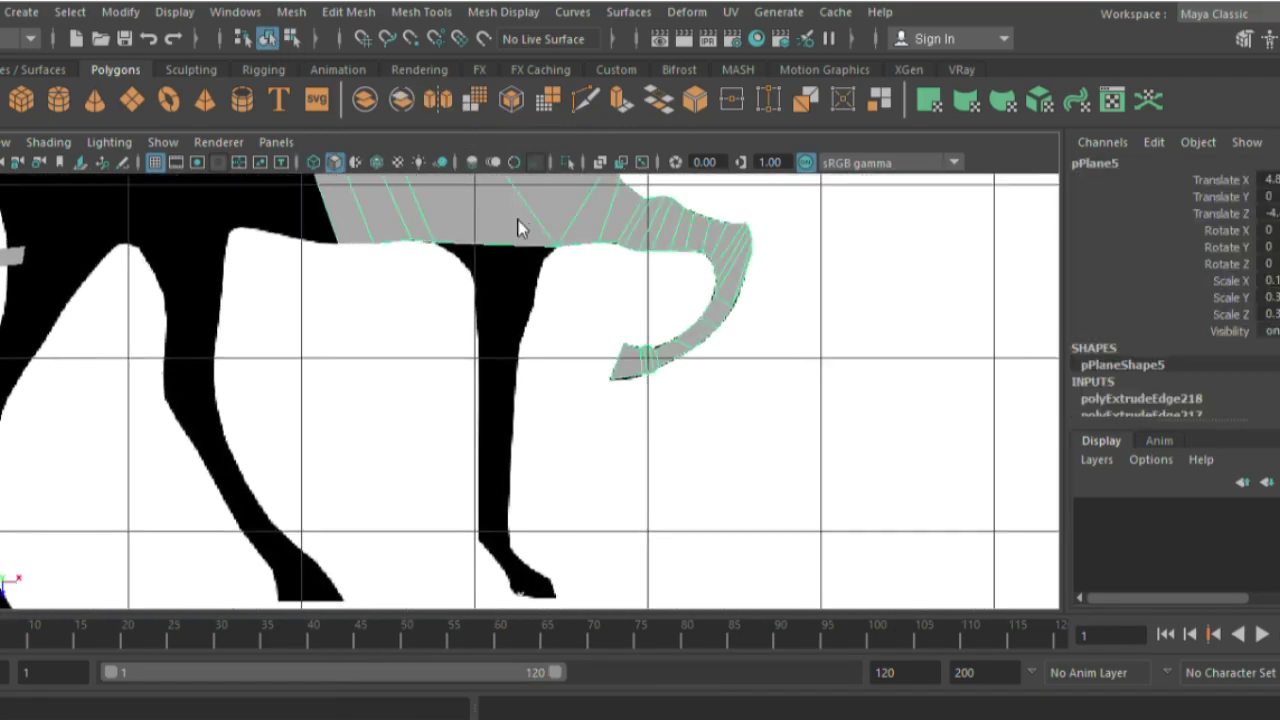
{"action": "key", "text": "ctrl+e"}
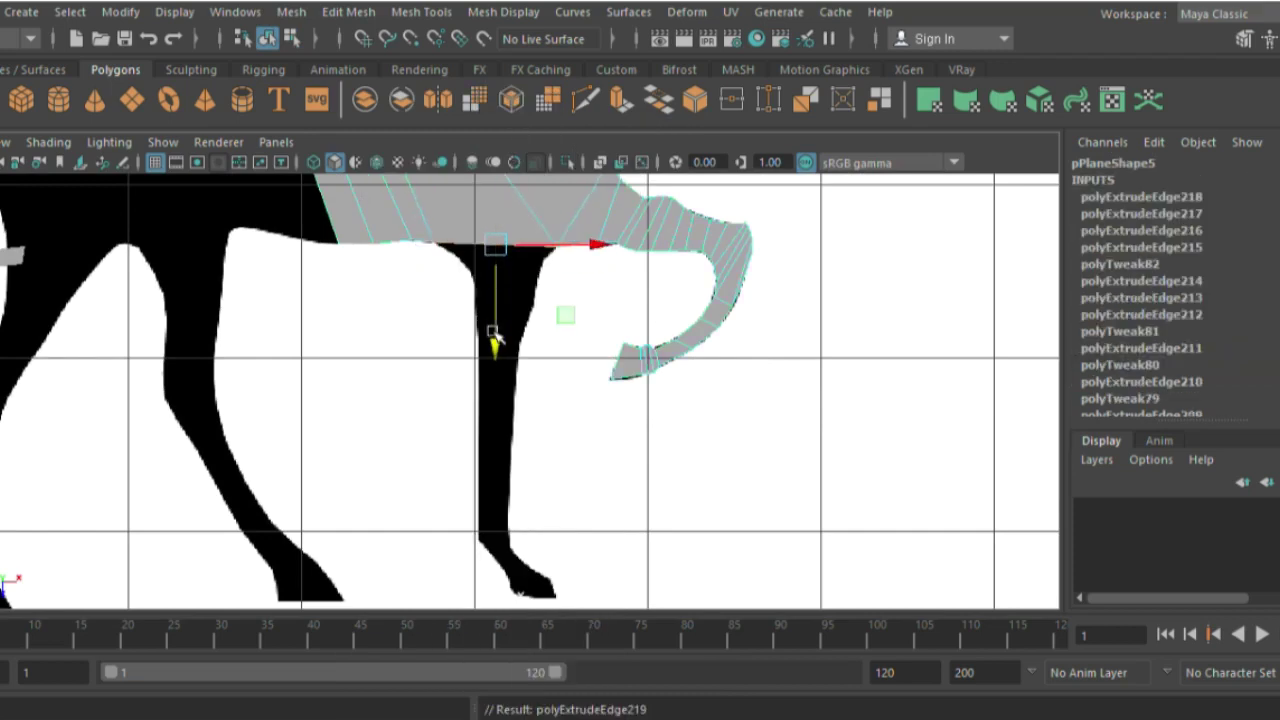
Step: Extrude the edge repeatedly down the black leg to just above the hoof
{"action": "key", "text": "ctrl+e"}
{"action": "left_click_drag", "start_coordinate": [490, 330], "coordinate": [491, 414]}
{"action": "key", "text": "ctrl+e"}
{"action": "key", "text": "ctrl+e"}
{"action": "key", "text": "ctrl+e"}
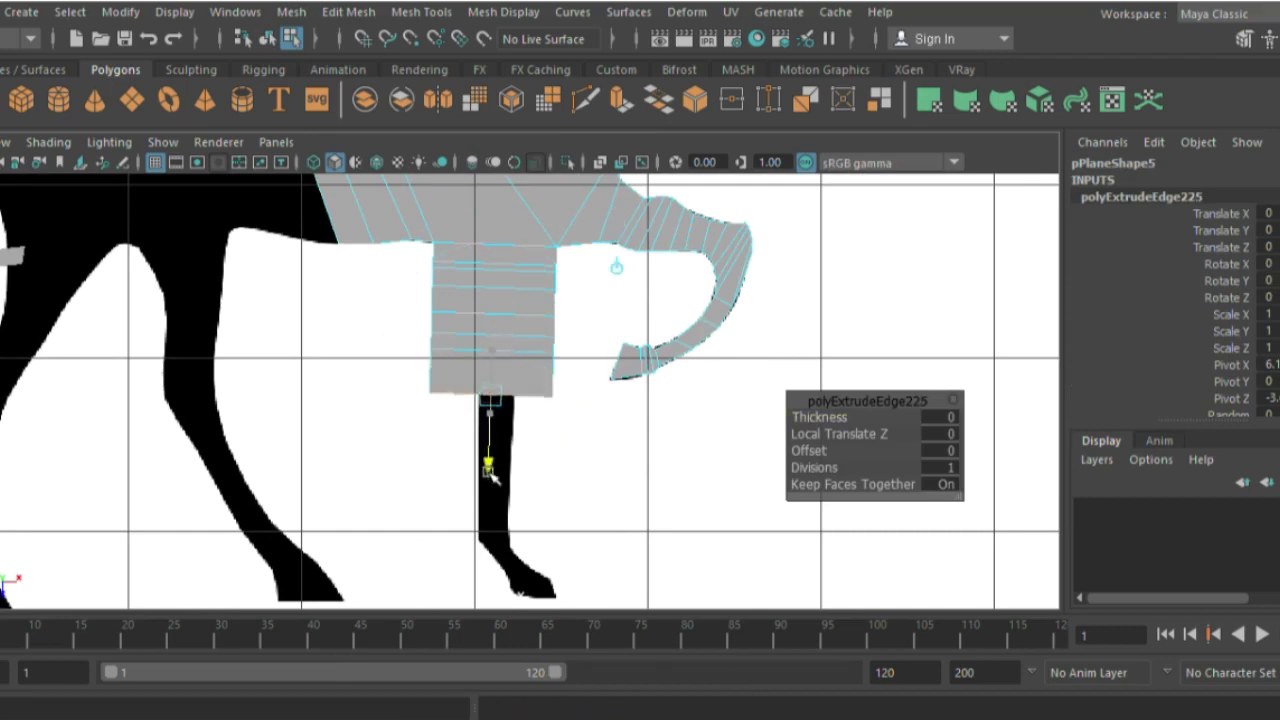
{"action": "key", "text": "ctrl+e"}
{"action": "left_click_drag", "start_coordinate": [491, 471], "coordinate": [480, 608]}
{"action": "key", "text": "ctrl+e"}
{"action": "key", "text": "ctrl+e"}
{"action": "key", "text": "ctrl+e"}
{"action": "key", "text": "ctrl+e"}
{"action": "key", "text": "ctrl+e"}
{"action": "key", "text": "ctrl+e"}
{"action": "right_click_drag", "start_coordinate": [514, 177], "coordinate": [408, 154]}
Step: Slide the leg strip's left-side vertices right onto the leg's outline
{"action": "scroll", "coordinate": [681, 468], "scroll_direction": "up", "scroll_amount": 3}
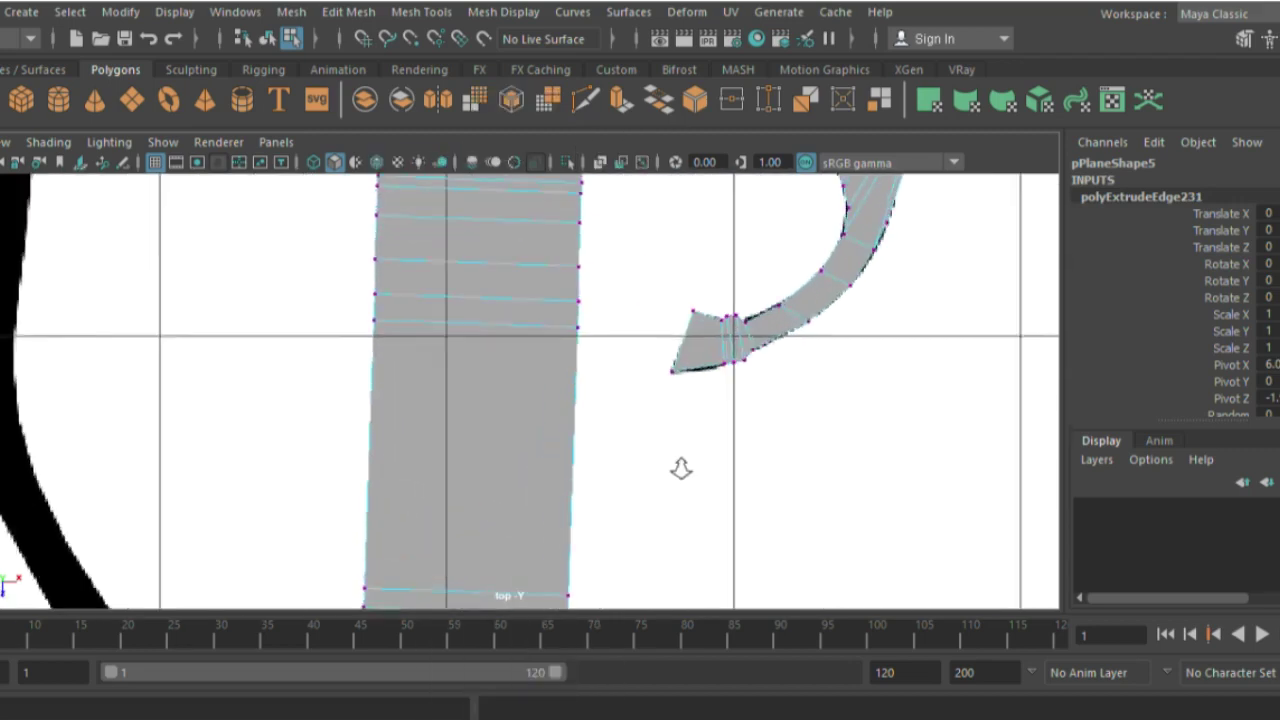
{"action": "middle_click_drag", "start_coordinate": [681, 468], "coordinate": [357, 363], "text": "alt"}
{"action": "left_click_drag", "start_coordinate": [384, 346], "coordinate": [473, 366]}
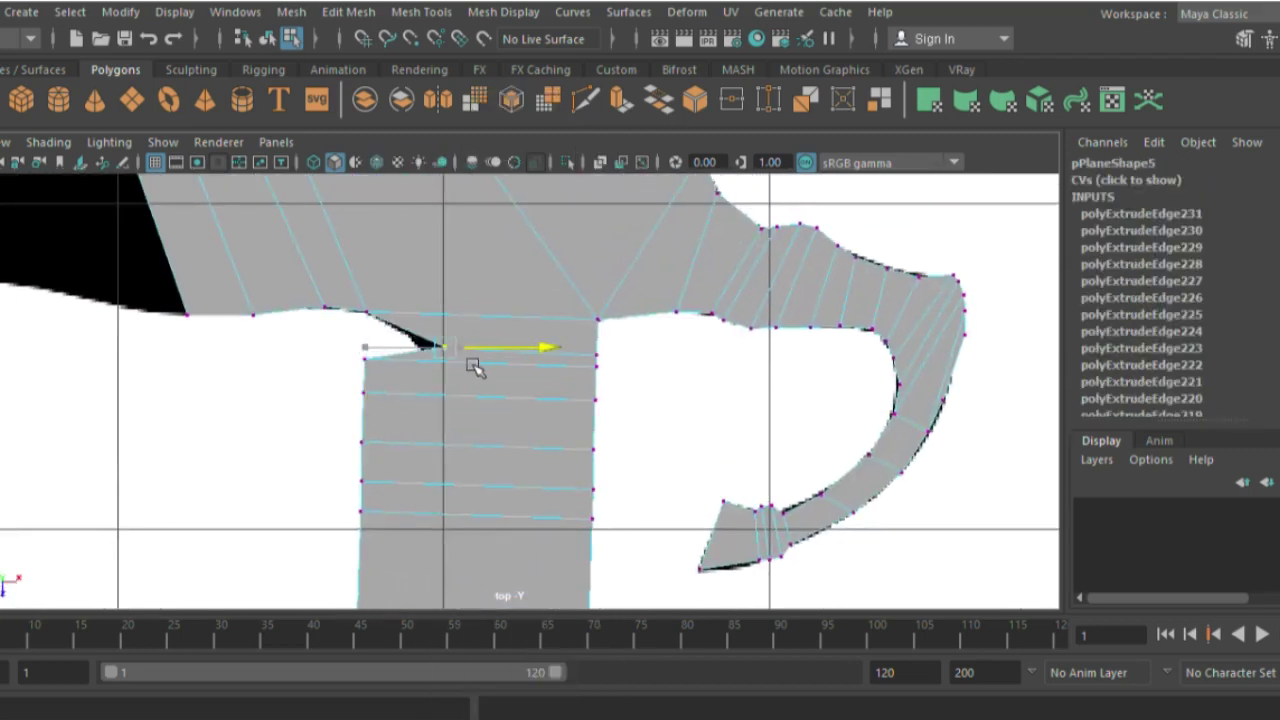
{"action": "mouse_move", "coordinate": [382, 366]}
{"action": "middle_mouse_down"}
{"action": "mouse_move", "coordinate": [468, 362]}
{"action": "mouse_move", "coordinate": [488, 388]}
{"action": "middle_mouse_up"}
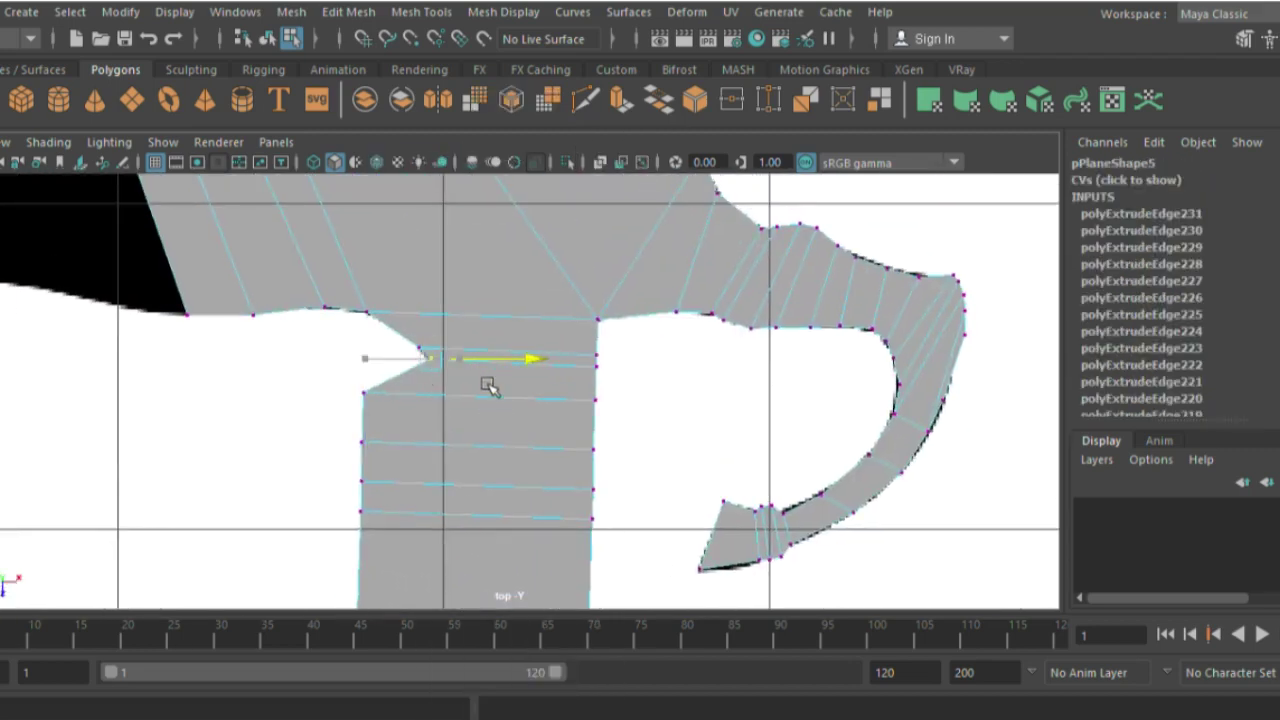
{"action": "left_click", "coordinate": [370, 393]}
{"action": "middle_click_drag", "start_coordinate": [383, 397], "coordinate": [510, 413]}
{"action": "left_click_drag", "start_coordinate": [445, 435], "coordinate": [445, 415]}
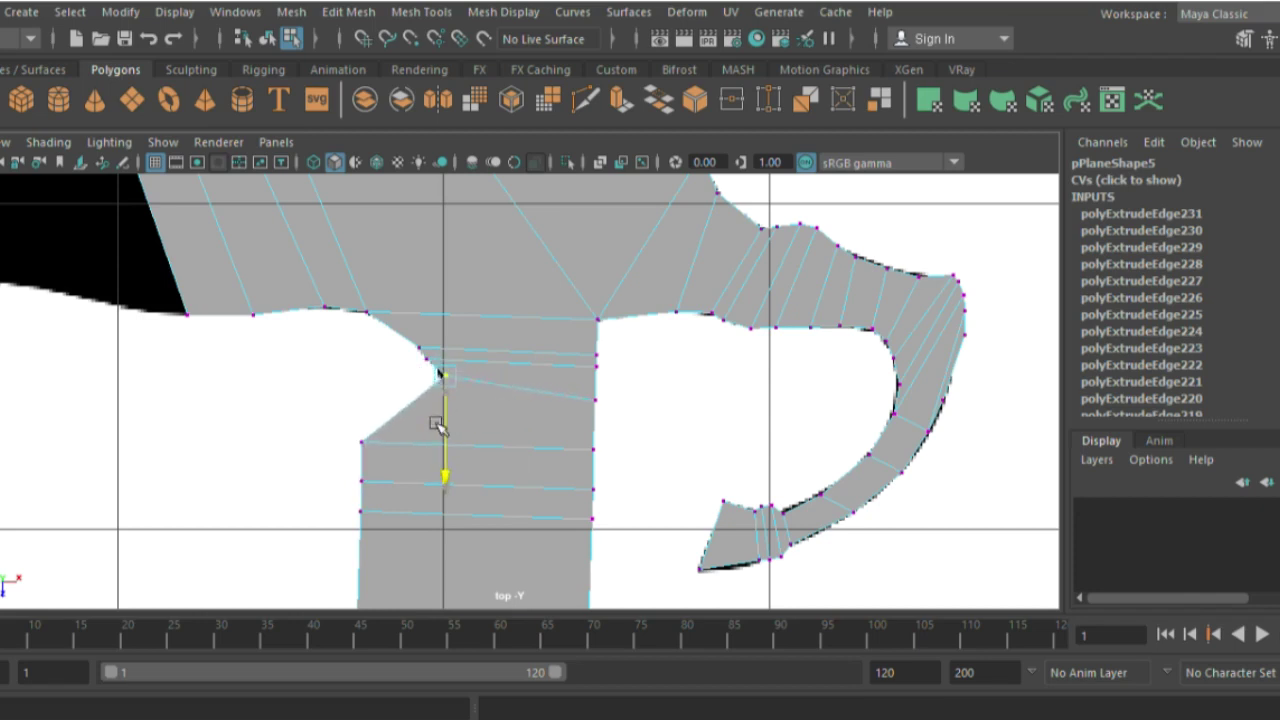
{"action": "left_click", "coordinate": [440, 374]}
{"action": "left_click", "coordinate": [363, 440]}
{"action": "middle_click_drag", "start_coordinate": [422, 444], "coordinate": [510, 446]}
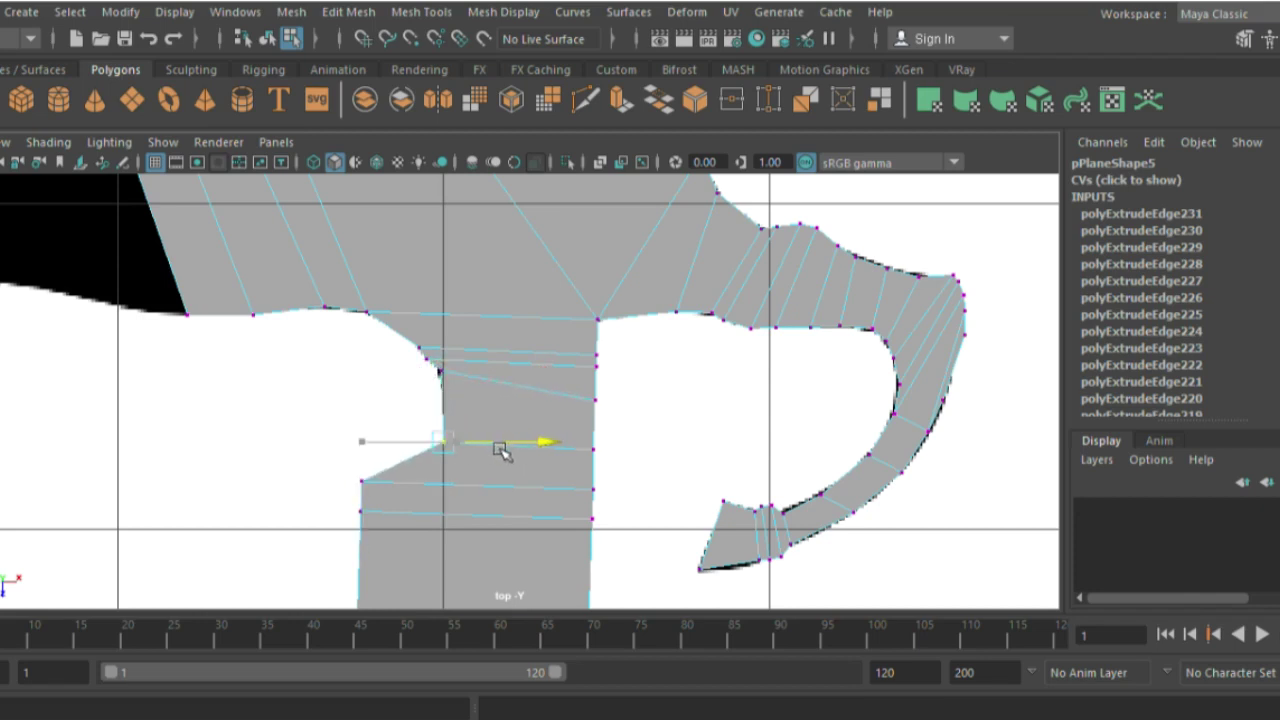
{"action": "left_click", "coordinate": [361, 481]}
{"action": "middle_click_drag", "start_coordinate": [438, 484], "coordinate": [540, 485]}
{"action": "left_click", "coordinate": [361, 511]}
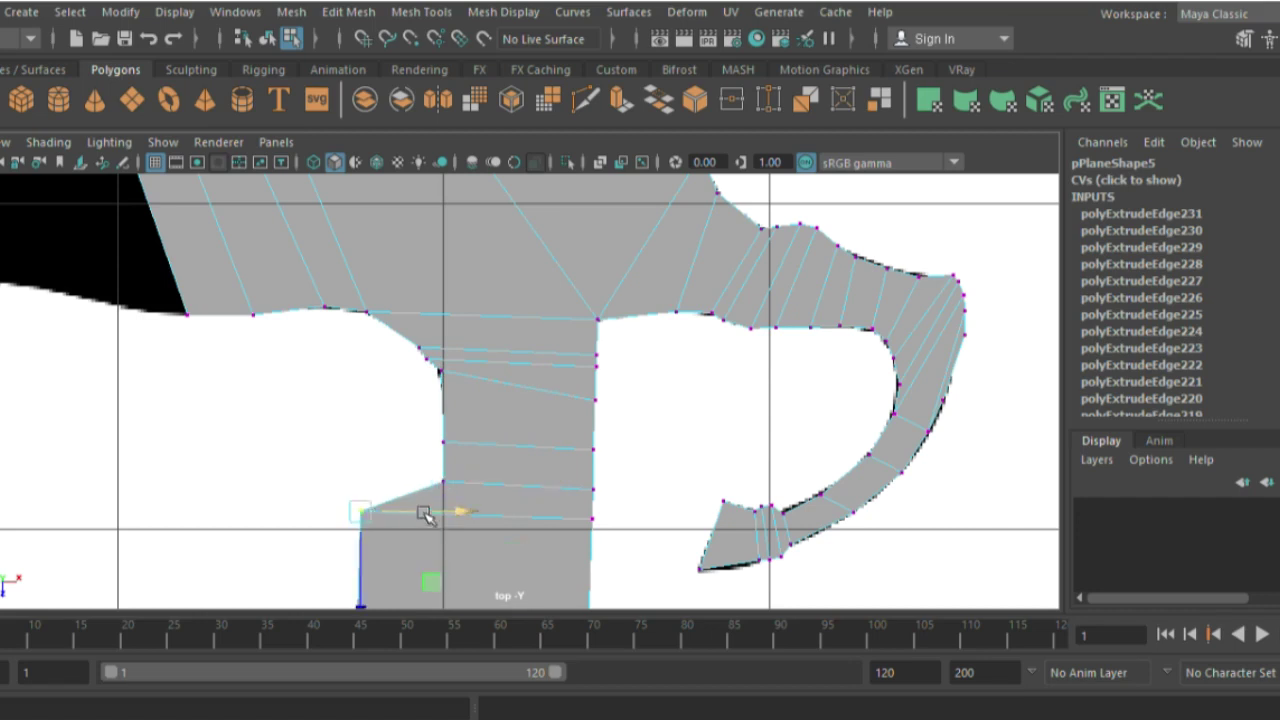
{"action": "middle_click_drag", "start_coordinate": [423, 514], "coordinate": [486, 494]}
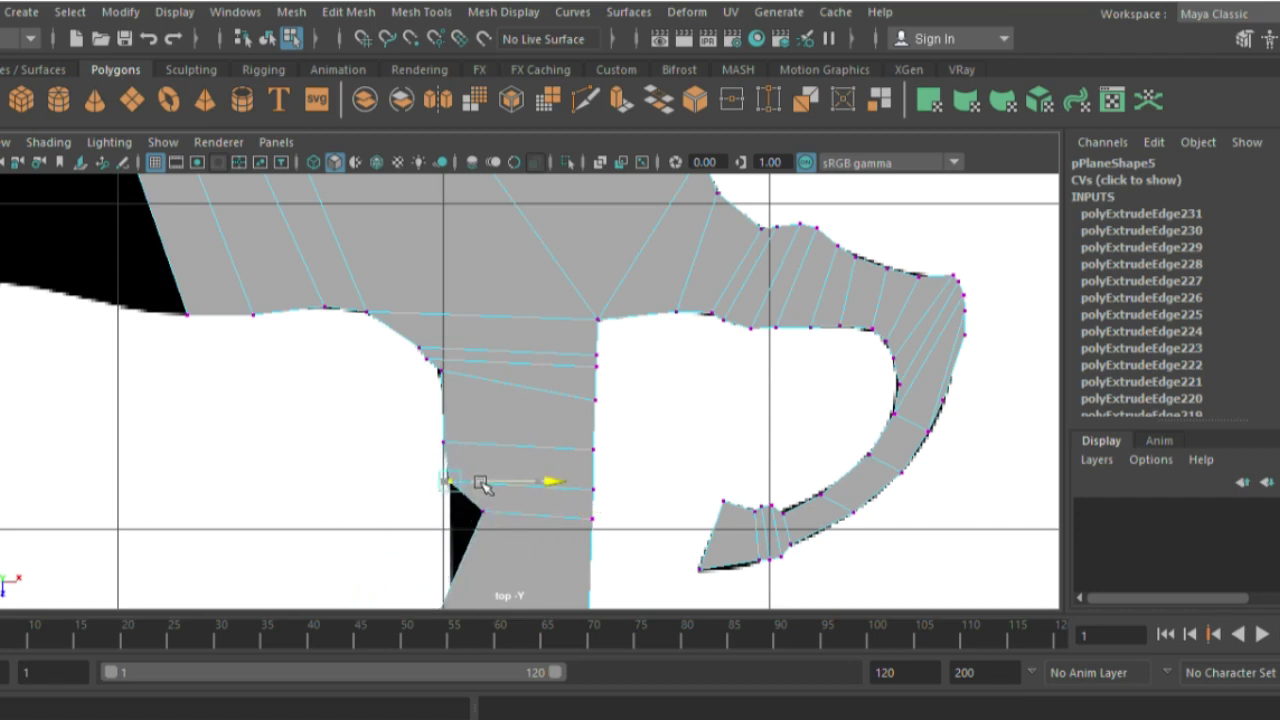
{"action": "left_click_drag", "start_coordinate": [479, 515], "coordinate": [488, 513]}
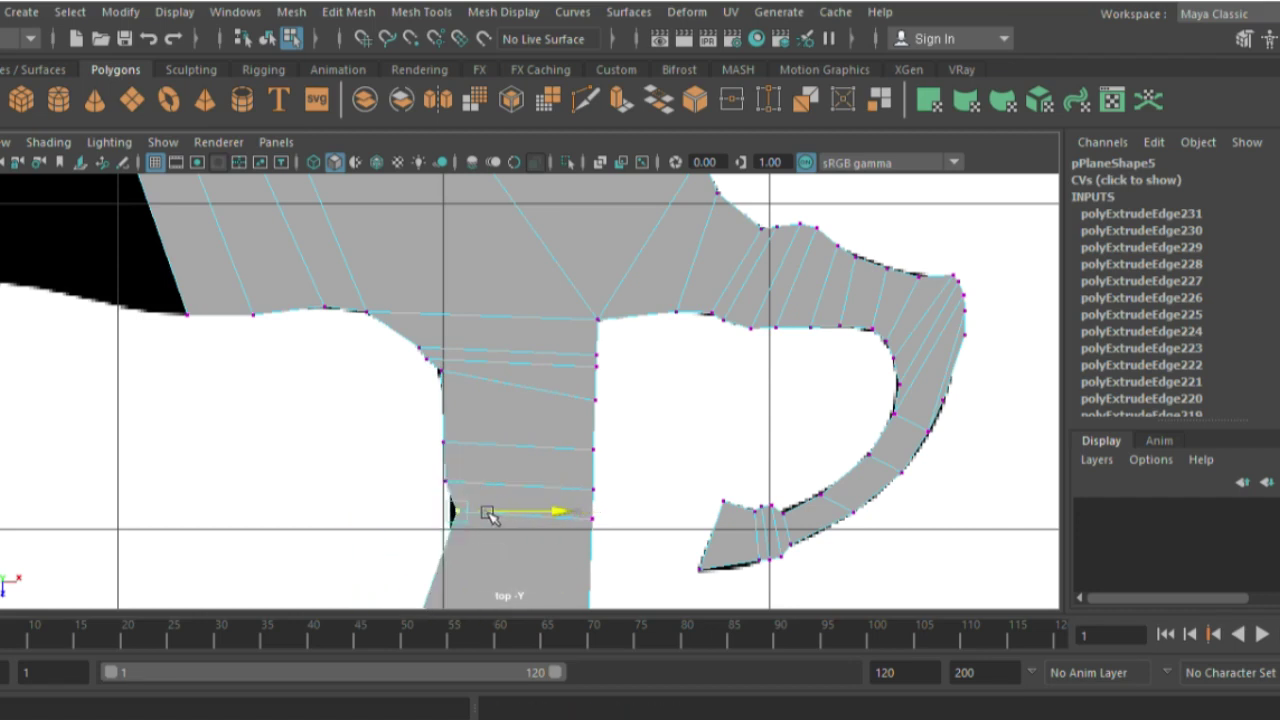
Step: Pull the strip's right-side vertices inward to the leg's edge
{"action": "mouse_move", "coordinate": [597, 358]}
{"action": "left_mouse_down"}
{"action": "mouse_move", "coordinate": [600, 410]}
{"action": "mouse_move", "coordinate": [566, 394]}
{"action": "left_mouse_up"}
{"action": "left_click", "coordinate": [592, 450]}
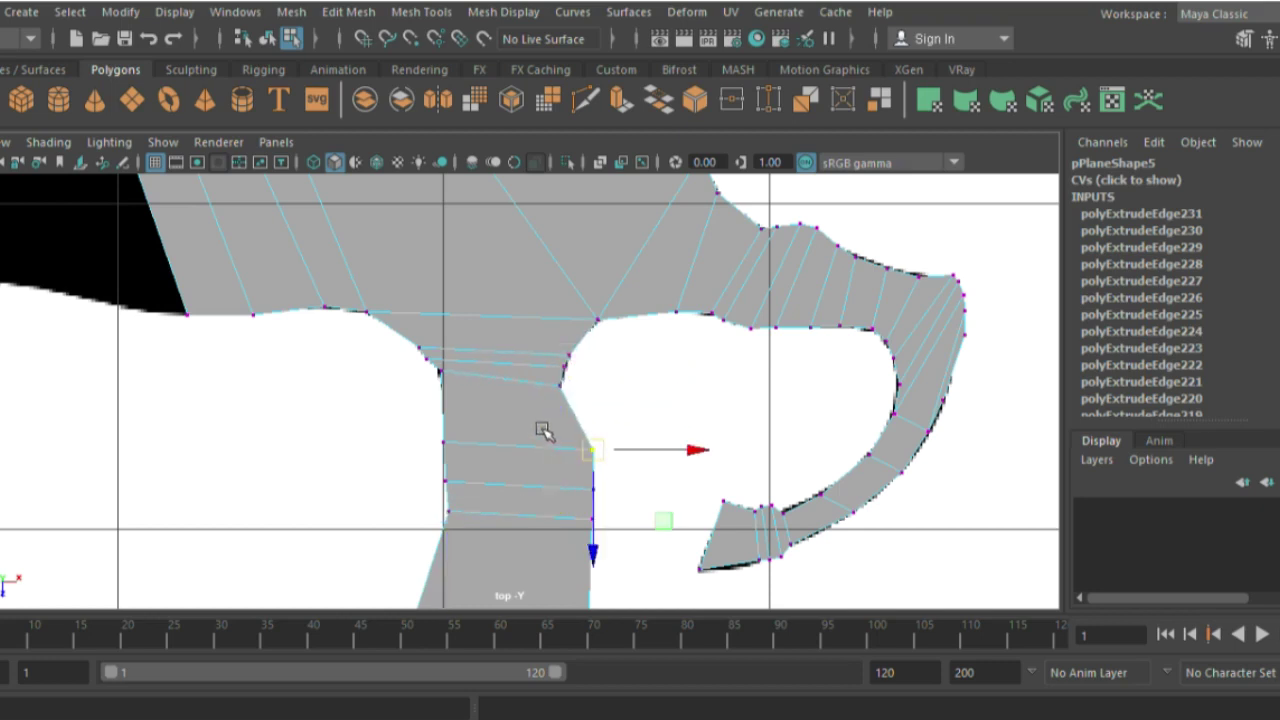
{"action": "left_click_drag", "start_coordinate": [592, 450], "coordinate": [541, 431]}
{"action": "left_click_drag", "start_coordinate": [594, 491], "coordinate": [537, 463]}
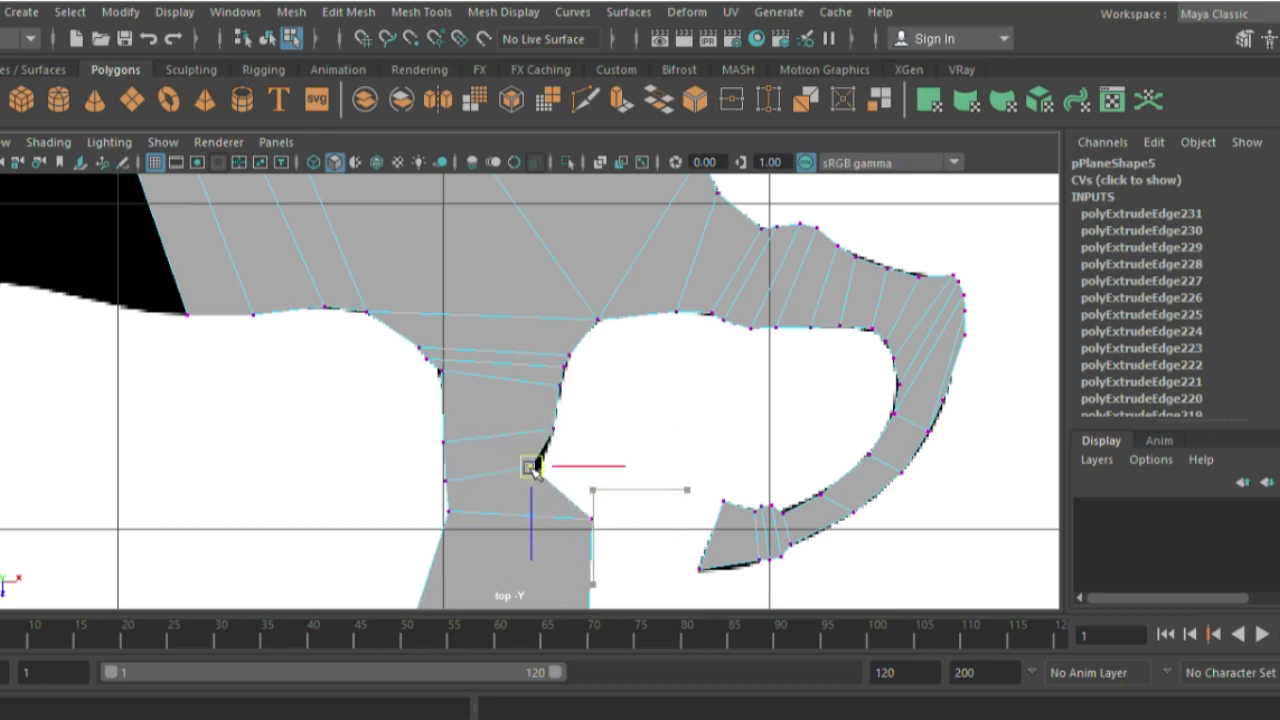
{"action": "left_click_drag", "start_coordinate": [600, 540], "coordinate": [537, 500]}
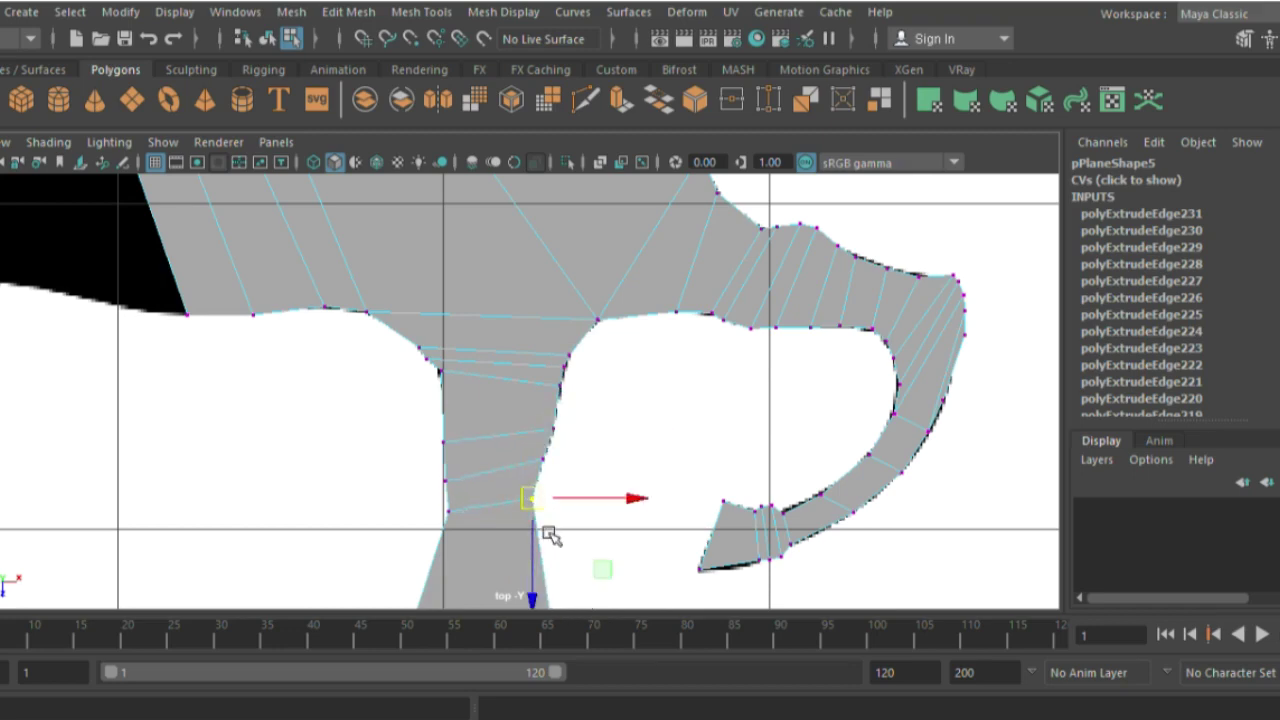
{"action": "scroll", "coordinate": [540, 524], "scroll_direction": "up", "scroll_amount": 3}
{"action": "scroll", "coordinate": [530, 400], "scroll_direction": "up", "scroll_amount": 2}
Step: Pull the lower-left and leg stem vertices in toward the leg outline
{"action": "scroll", "coordinate": [535, 350], "scroll_direction": "down", "scroll_amount": 4}
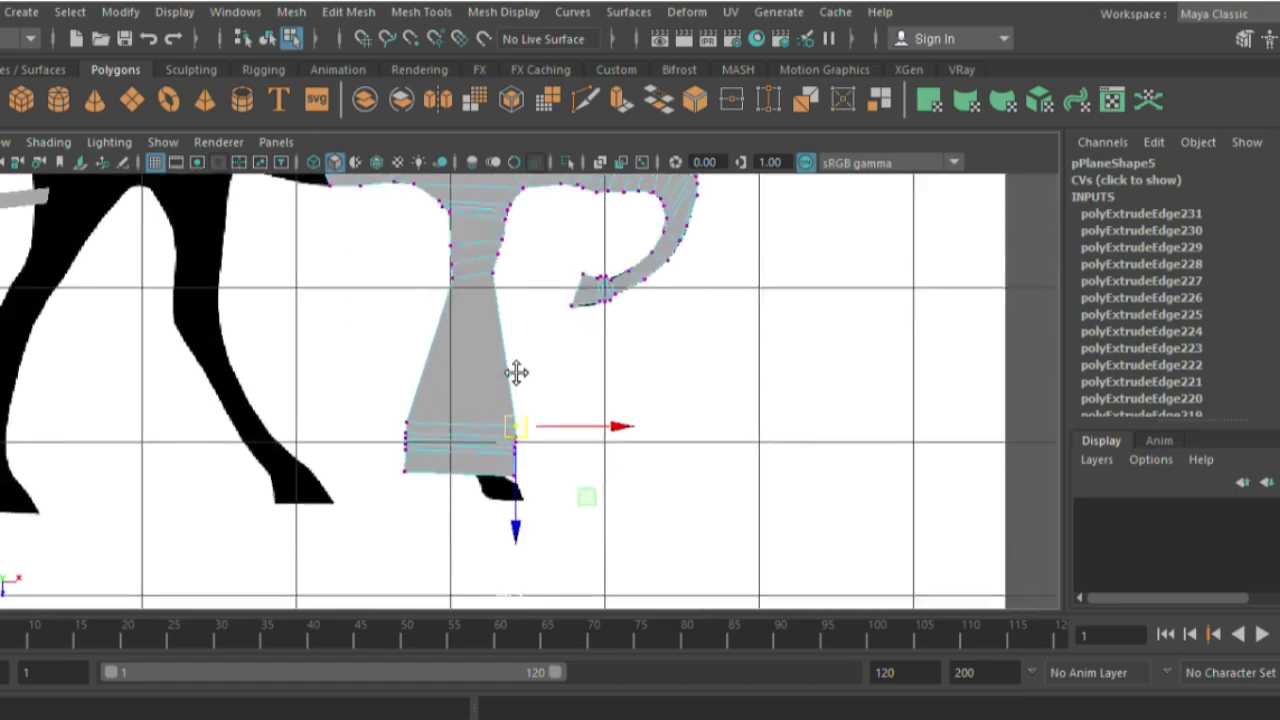
{"action": "middle_click_drag", "start_coordinate": [517, 371], "coordinate": [520, 417], "text": "alt"}
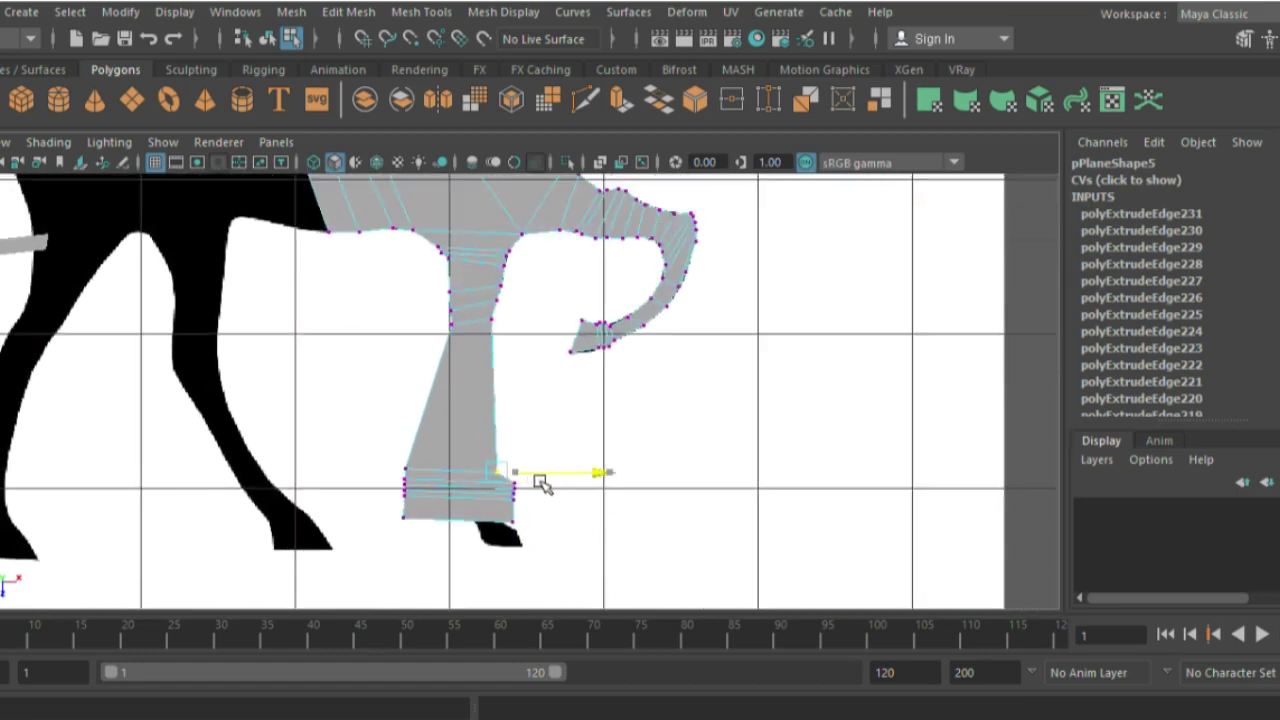
{"action": "left_click", "coordinate": [421, 461]}
{"action": "middle_click_drag", "start_coordinate": [421, 461], "coordinate": [490, 461]}
{"action": "scroll", "coordinate": [450, 300], "scroll_direction": "up", "scroll_amount": 4}
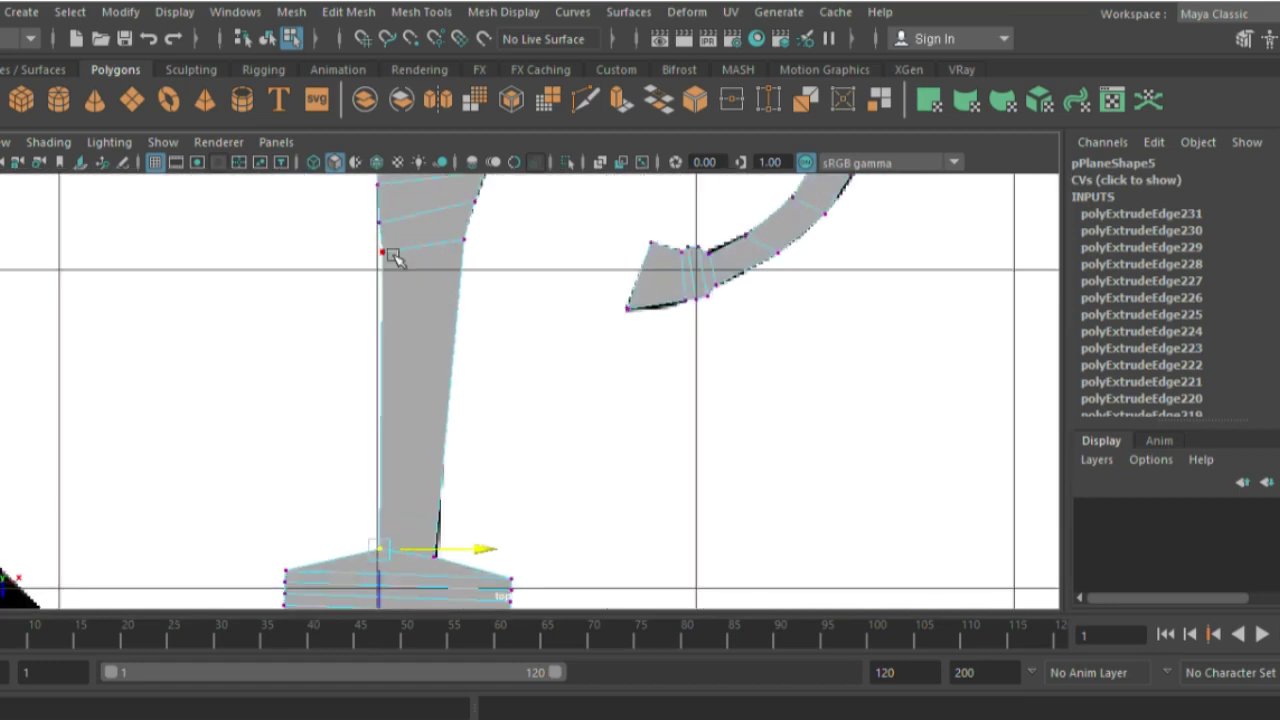
{"action": "left_click", "coordinate": [390, 250]}
{"action": "middle_click_drag", "start_coordinate": [400, 249], "coordinate": [468, 246]}
{"action": "left_click", "coordinate": [466, 238]}
{"action": "key", "text": "F8"}
Step: Lower the leg base's left top vertices to slope it into a wedge
{"action": "middle_click_drag", "start_coordinate": [400, 588], "coordinate": [400, 408], "text": "alt"}
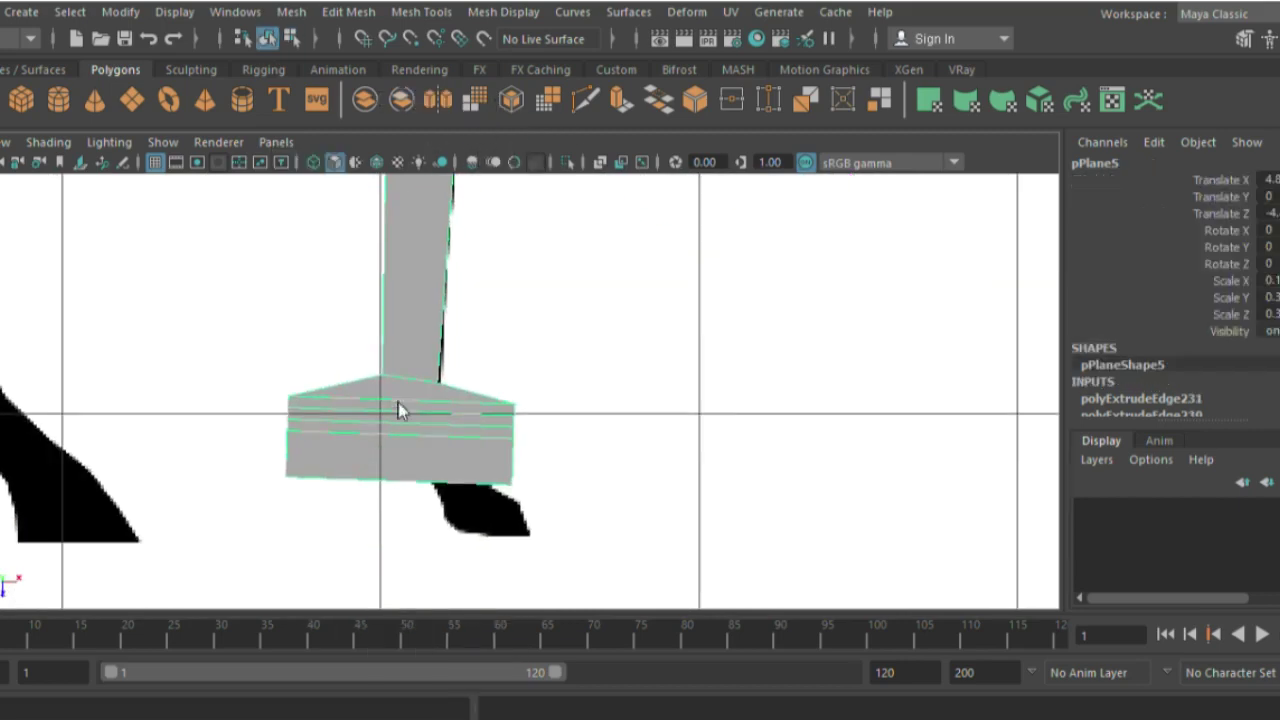
{"action": "mouse_move", "coordinate": [309, 391]}
{"action": "left_mouse_down"}
{"action": "mouse_move", "coordinate": [235, 413]}
{"action": "mouse_move", "coordinate": [405, 415]}
{"action": "left_mouse_up"}
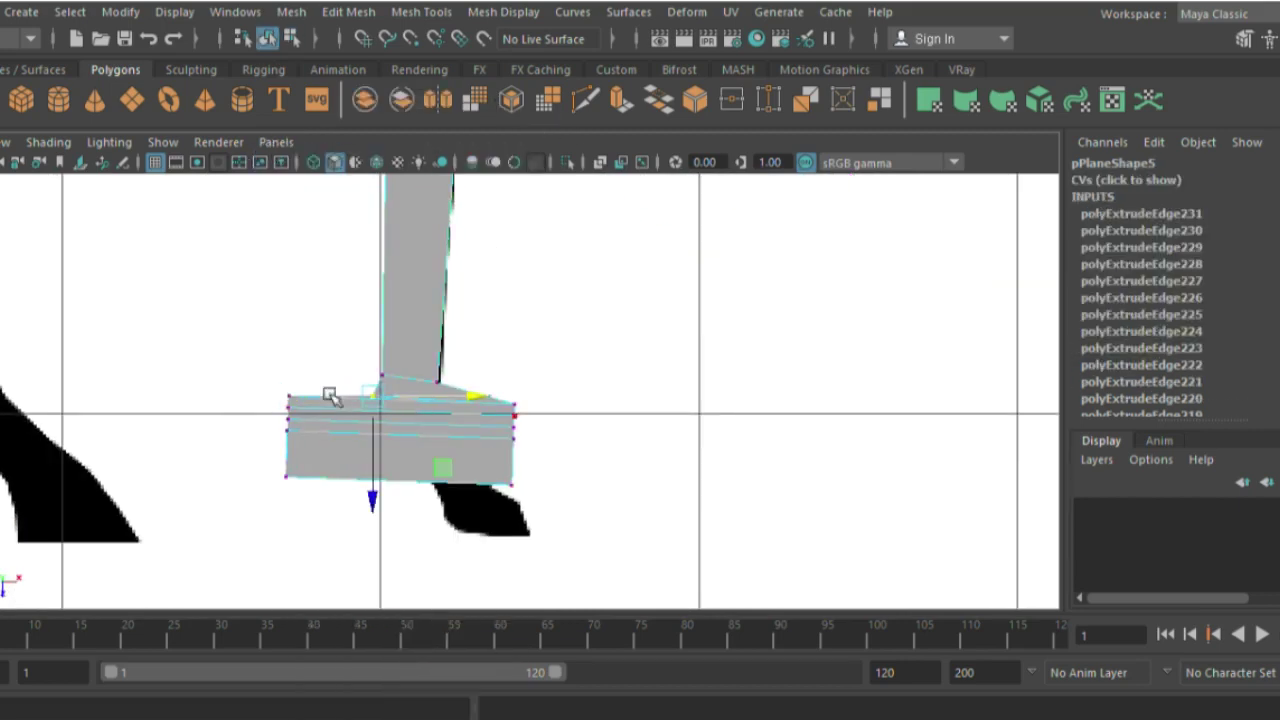
{"action": "middle_click_drag", "start_coordinate": [323, 400], "coordinate": [397, 425]}
{"action": "scroll", "coordinate": [523, 494], "scroll_direction": "up", "scroll_amount": 5}
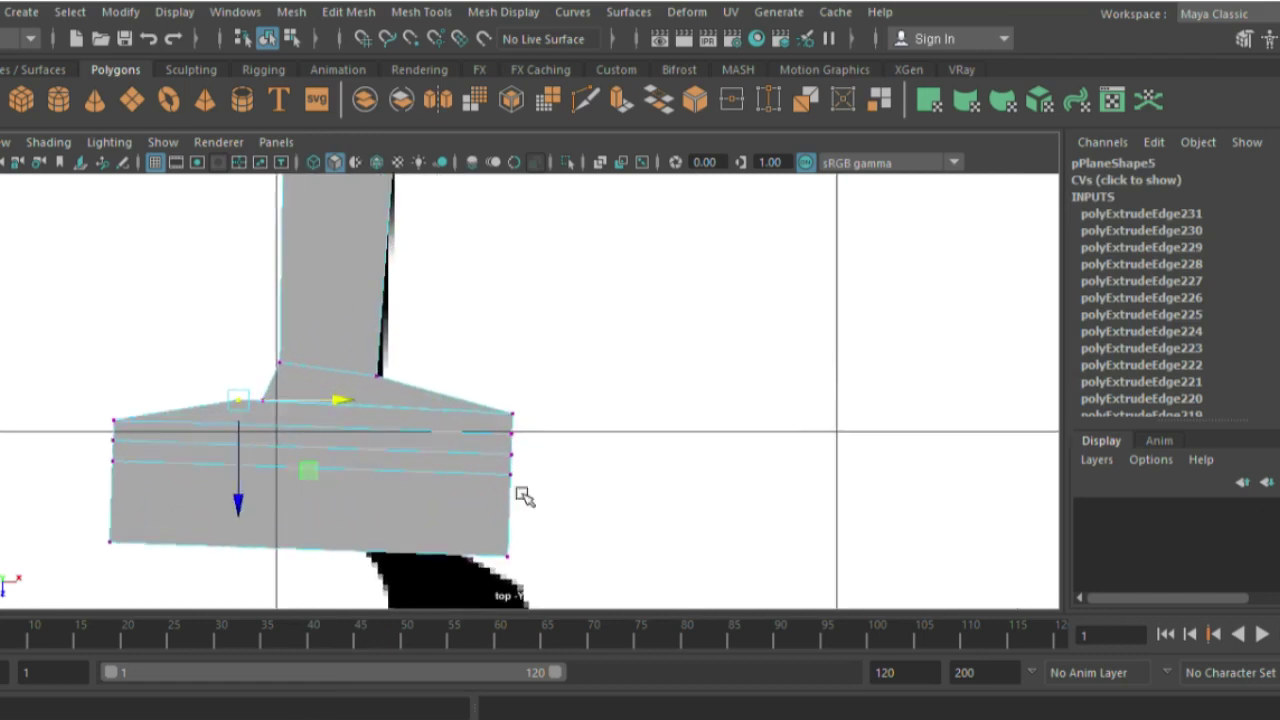
{"action": "left_click", "coordinate": [211, 409]}
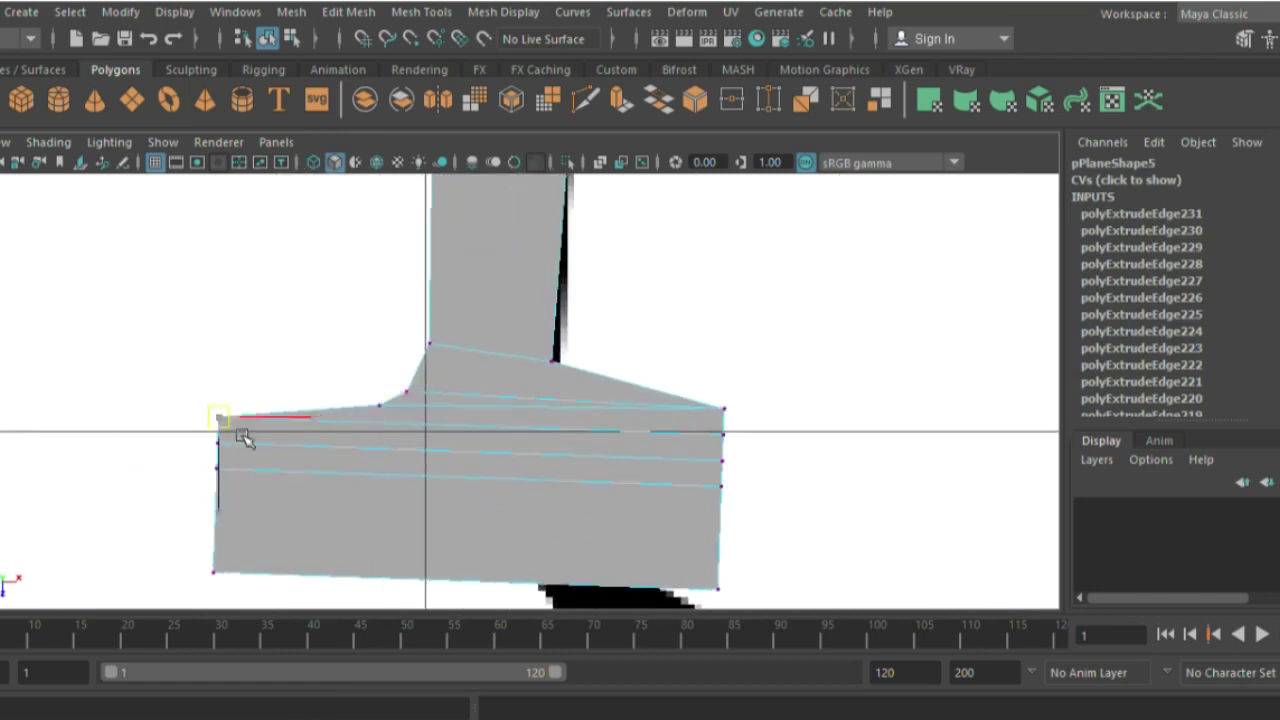
{"action": "mouse_move", "coordinate": [243, 434]}
{"action": "middle_mouse_down"}
{"action": "mouse_move", "coordinate": [249, 451]}
{"action": "mouse_move", "coordinate": [385, 458]}
{"action": "middle_mouse_up"}
{"action": "left_click", "coordinate": [217, 467]}
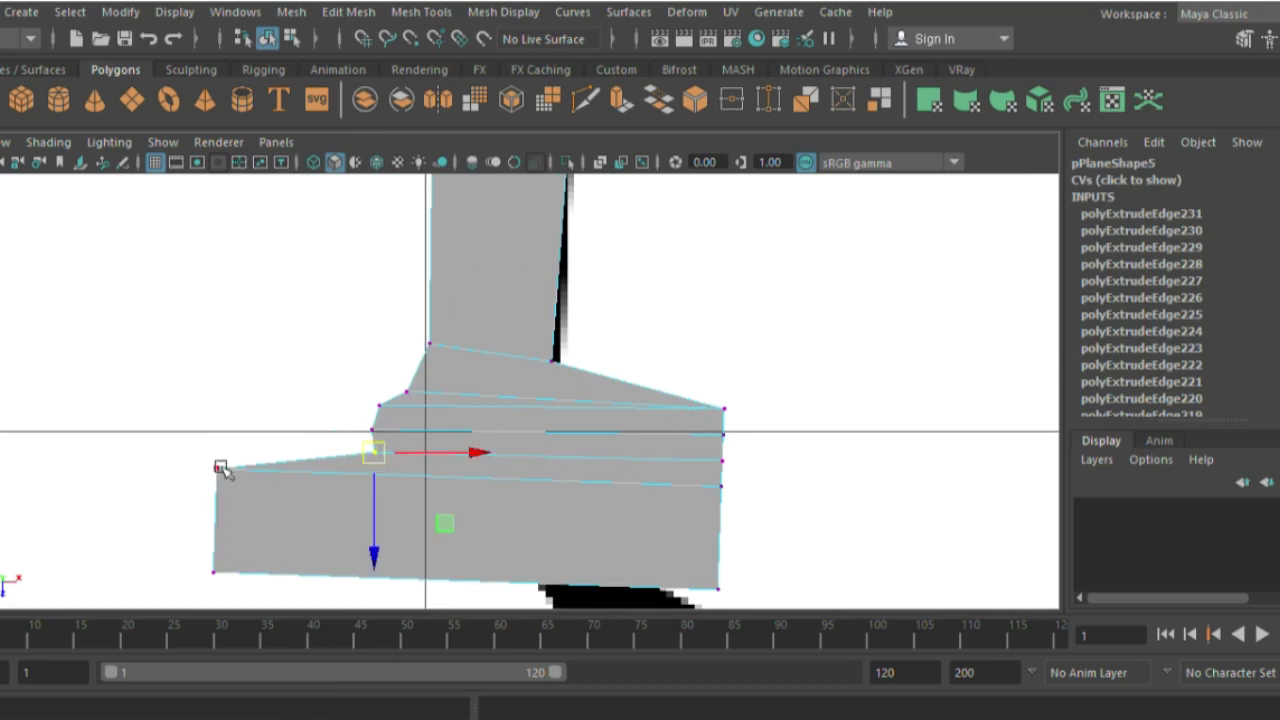
{"action": "mouse_move", "coordinate": [257, 480]}
{"action": "middle_mouse_down"}
{"action": "mouse_move", "coordinate": [240, 563]}
{"action": "mouse_move", "coordinate": [500, 563]}
{"action": "mouse_move", "coordinate": [580, 537]}
{"action": "mouse_move", "coordinate": [509, 560]}
{"action": "mouse_move", "coordinate": [453, 455]}
{"action": "mouse_move", "coordinate": [466, 515]}
{"action": "middle_mouse_up"}
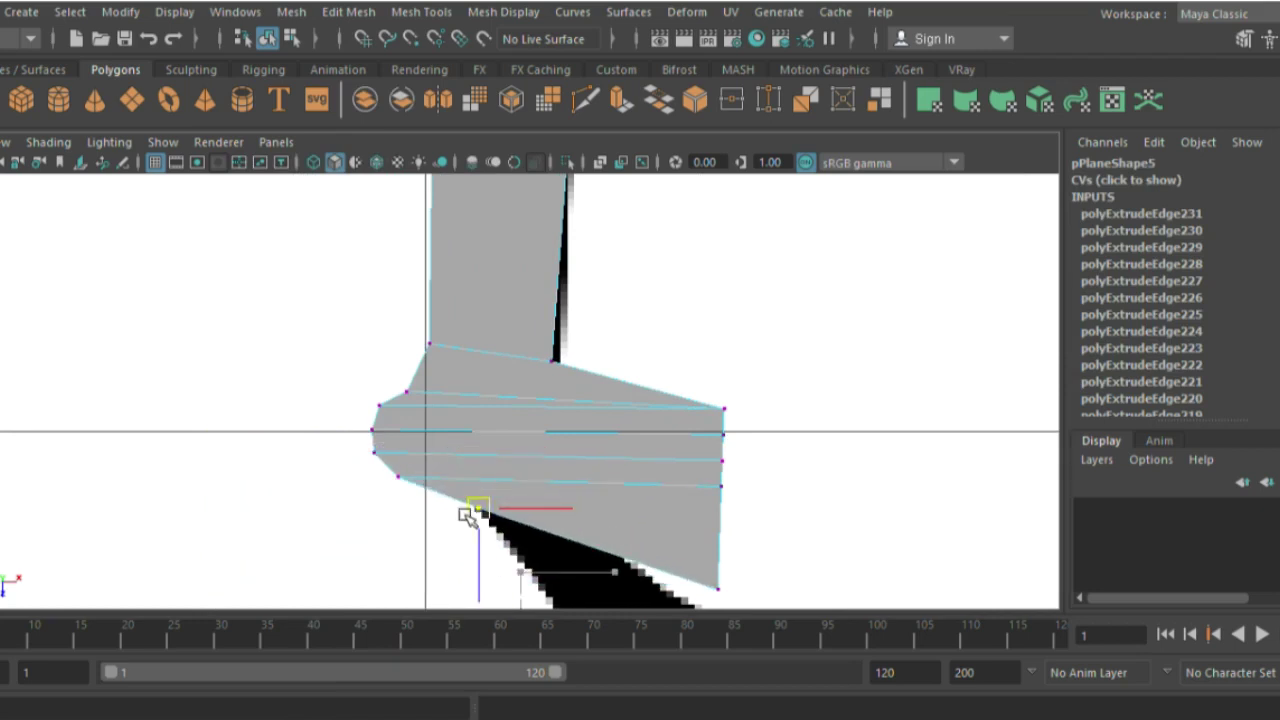
Step: Narrow the base by moving its right-side vertices left to match the silhouette
{"action": "left_click_drag", "start_coordinate": [745, 390], "coordinate": [714, 600]}
{"action": "mouse_move", "coordinate": [714, 500]}
{"action": "middle_mouse_down"}
{"action": "mouse_move", "coordinate": [491, 460]}
{"action": "mouse_move", "coordinate": [551, 463]}
{"action": "mouse_move", "coordinate": [543, 356]}
{"action": "middle_mouse_up"}
{"action": "middle_click_drag", "start_coordinate": [540, 481], "coordinate": [497, 463], "text": "alt"}
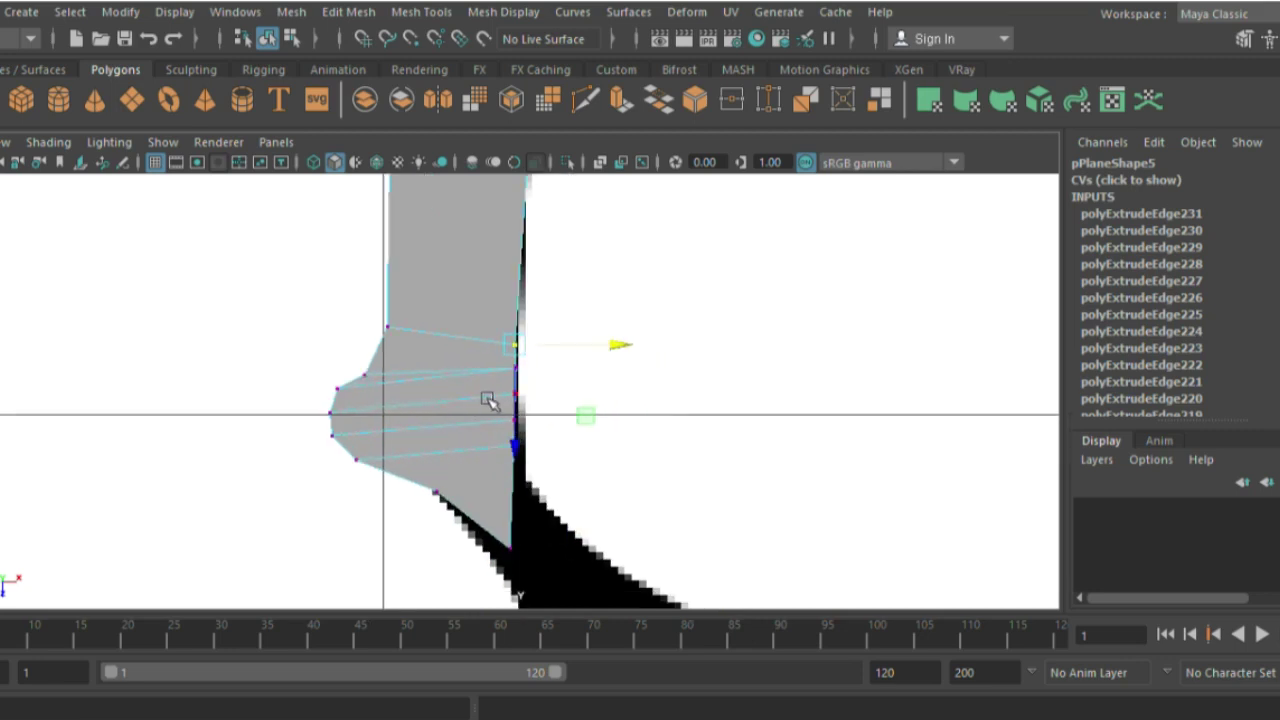
{"action": "left_click", "coordinate": [516, 421]}
{"action": "left_click", "coordinate": [518, 446]}
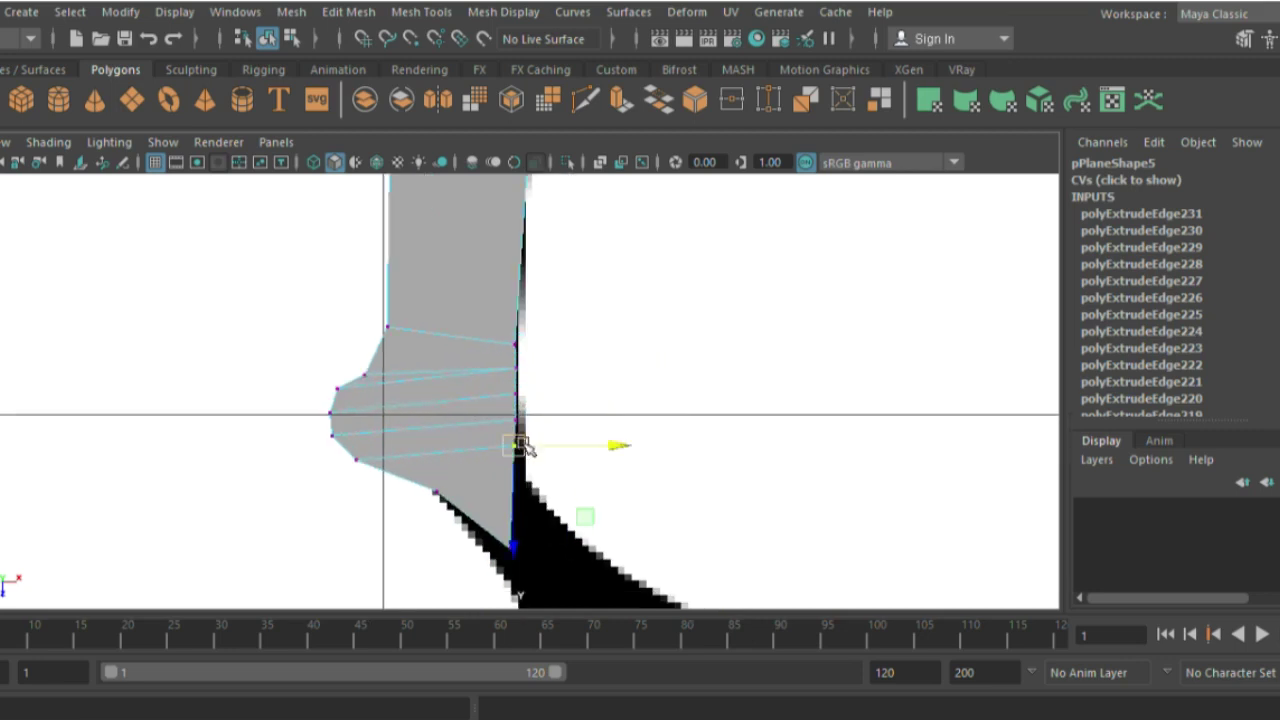
{"action": "left_click_drag", "start_coordinate": [511, 523], "coordinate": [531, 463]}
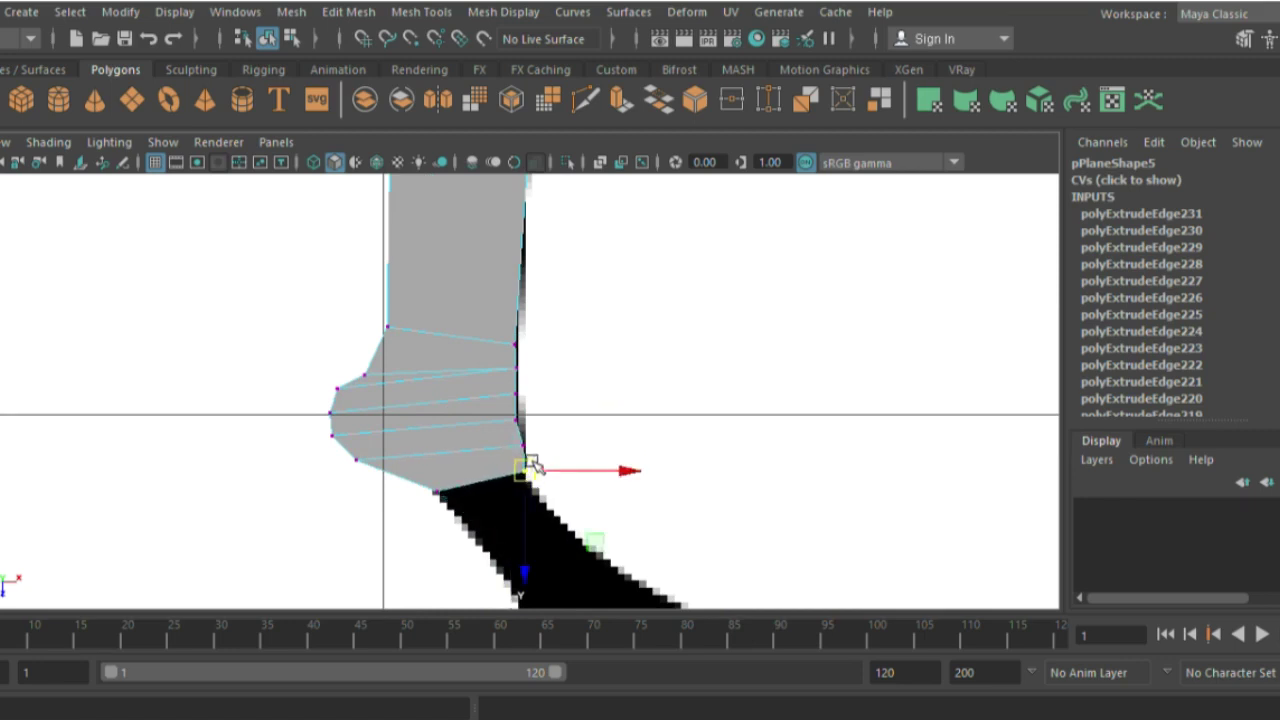
Step: Adjust the joint's left-edge vertices to follow the outline
{"action": "left_click", "coordinate": [338, 390]}
{"action": "left_click", "coordinate": [331, 411]}
{"action": "mouse_move", "coordinate": [334, 410]}
{"action": "left_mouse_down"}
{"action": "mouse_move", "coordinate": [343, 440]}
{"action": "mouse_move", "coordinate": [397, 482]}
{"action": "left_mouse_up"}
{"action": "left_click", "coordinate": [356, 460]}
{"action": "left_click", "coordinate": [344, 445]}
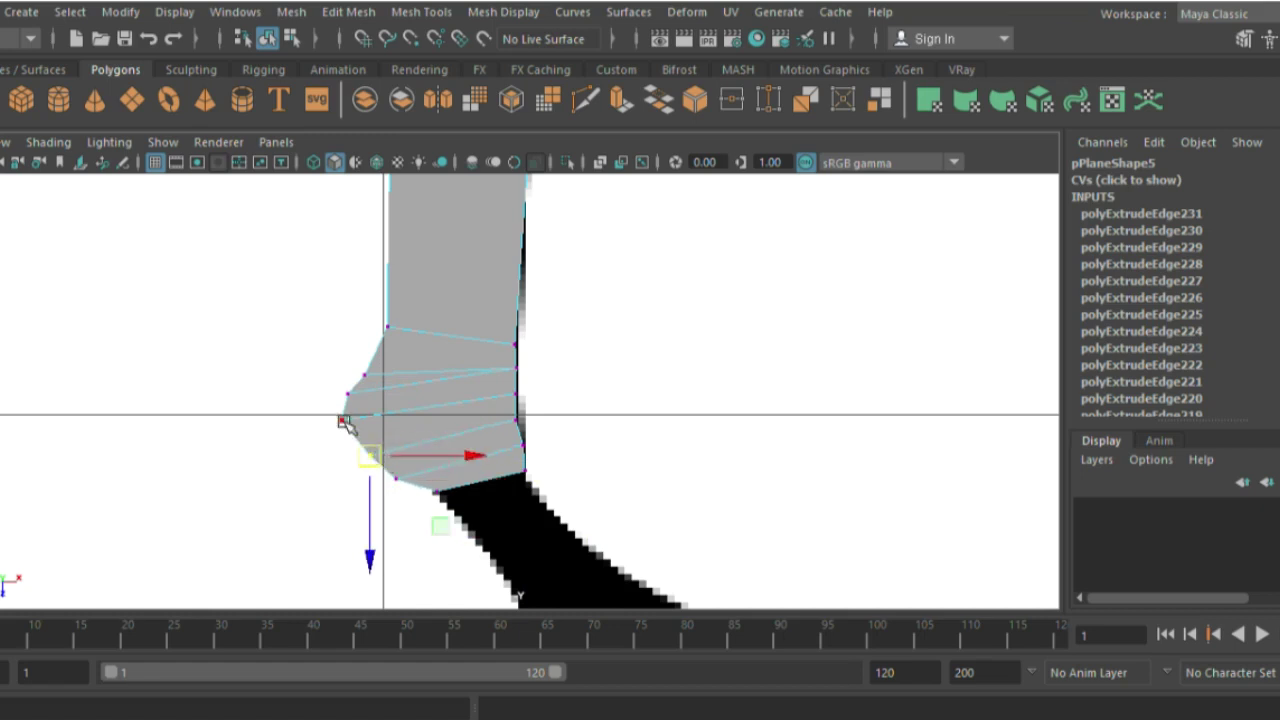
{"action": "left_click", "coordinate": [343, 423]}
{"action": "mouse_move", "coordinate": [343, 423]}
{"action": "left_mouse_down"}
{"action": "mouse_move", "coordinate": [350, 400]}
{"action": "mouse_move", "coordinate": [363, 405]}
{"action": "left_mouse_up"}
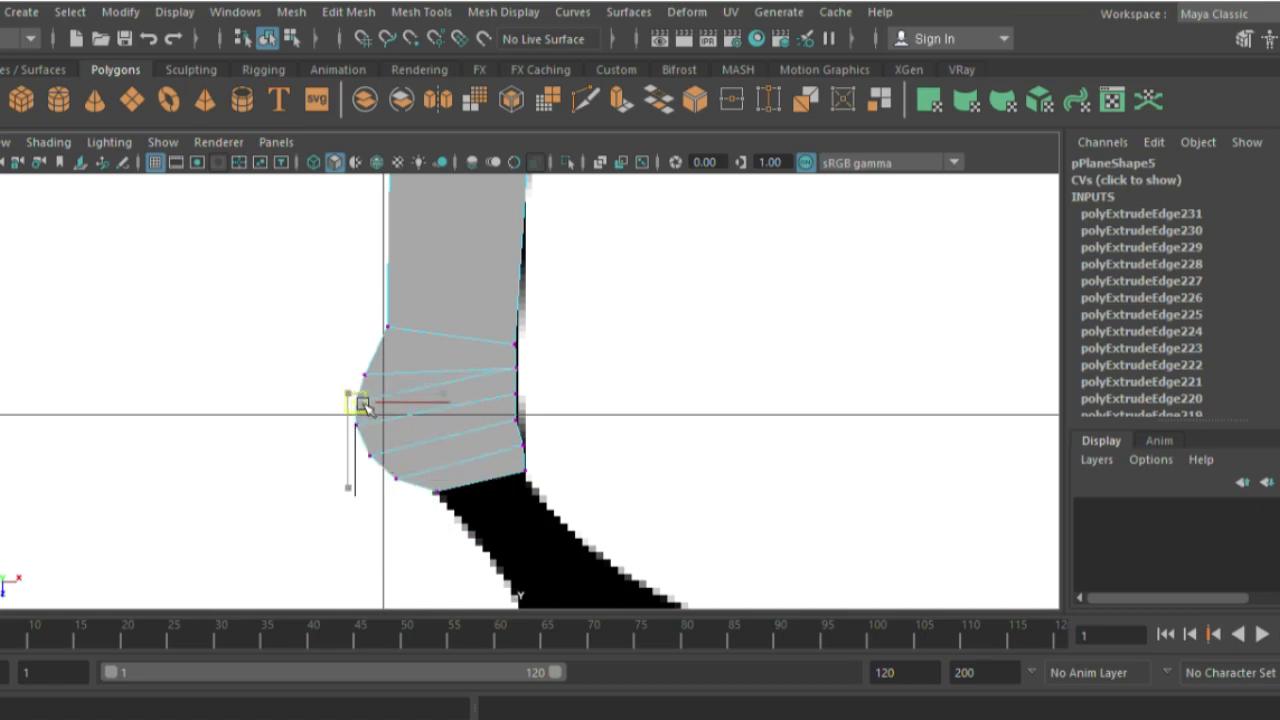
{"action": "scroll", "coordinate": [385, 358], "scroll_direction": "down", "scroll_amount": 3}
{"action": "scroll", "coordinate": [780, 520], "scroll_direction": "up", "scroll_amount": 3}
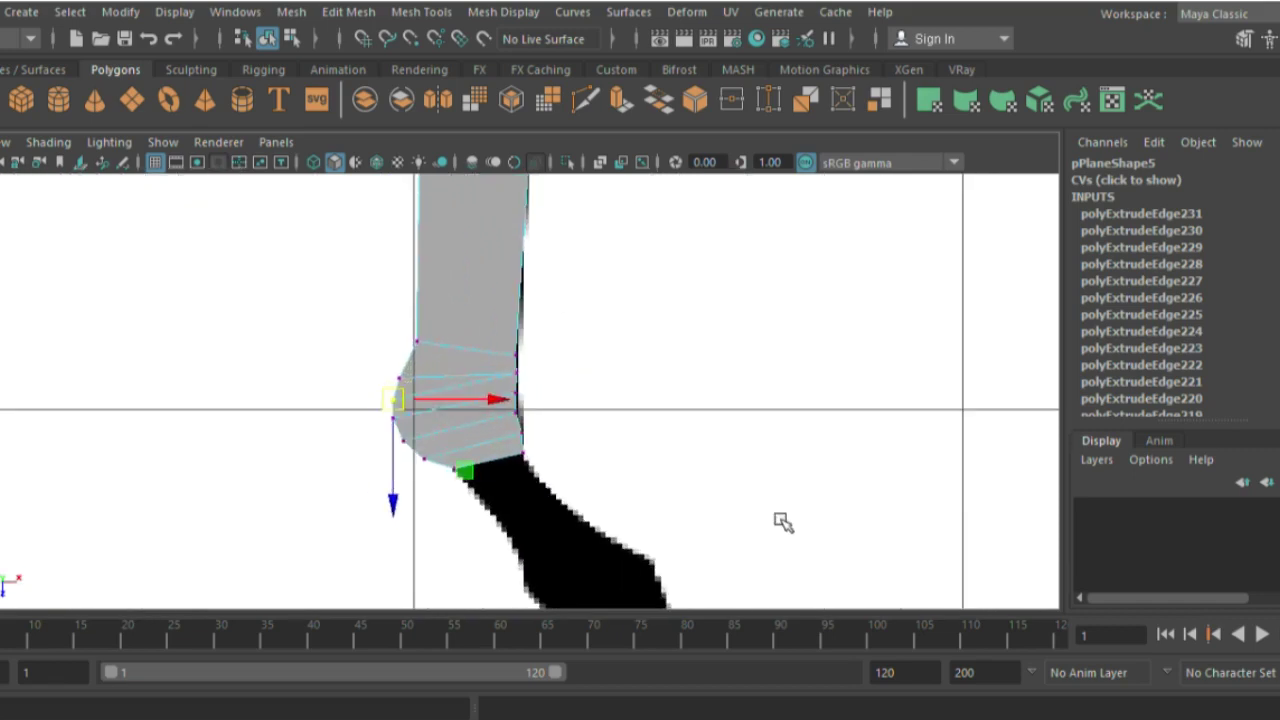
Step: Round out the joint's right edge by nudging its vertices down and right
{"action": "left_click", "coordinate": [516, 367]}
{"action": "left_click_drag", "start_coordinate": [519, 368], "coordinate": [516, 382]}
{"action": "mouse_move", "coordinate": [522, 360]}
{"action": "left_mouse_down"}
{"action": "mouse_move", "coordinate": [516, 391]}
{"action": "mouse_move", "coordinate": [540, 372]}
{"action": "left_mouse_up"}
{"action": "scroll", "coordinate": [516, 385], "scroll_direction": "up", "scroll_amount": 3}
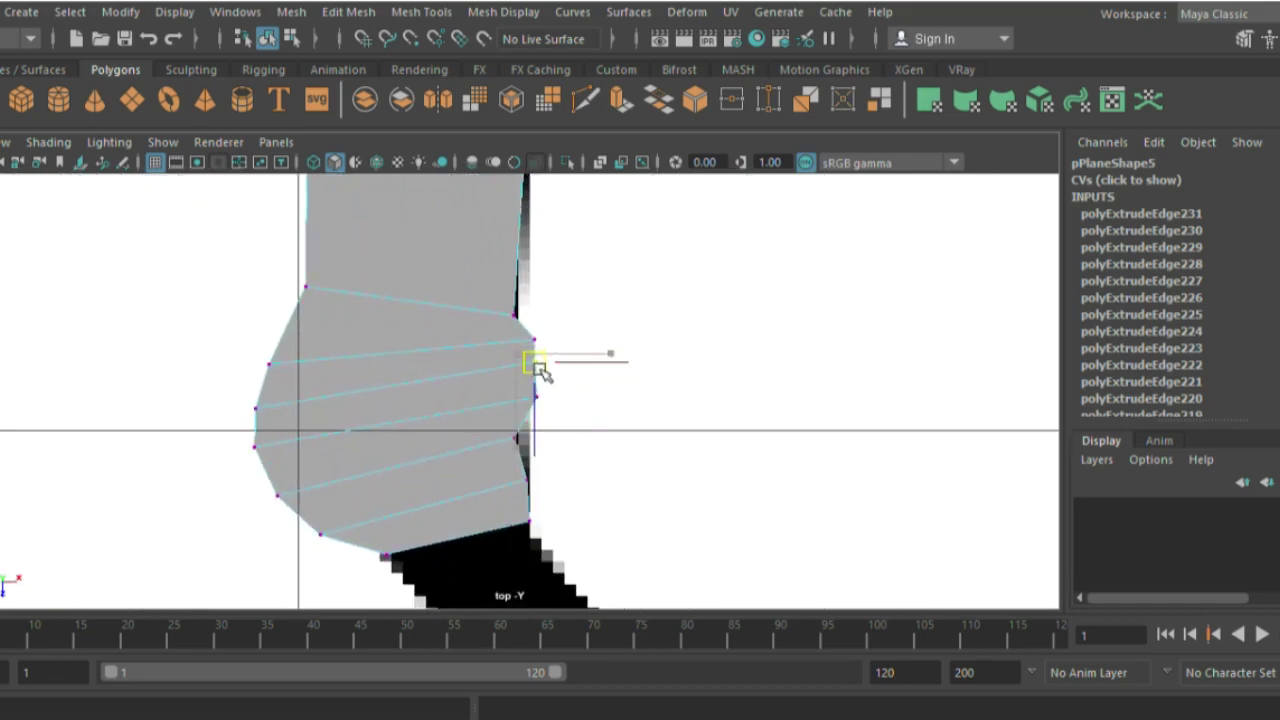
{"action": "mouse_move", "coordinate": [516, 432]}
{"action": "left_mouse_down"}
{"action": "mouse_move", "coordinate": [538, 484]}
{"action": "mouse_move", "coordinate": [541, 449]}
{"action": "left_mouse_up"}
{"action": "left_click_drag", "start_coordinate": [535, 389], "coordinate": [550, 406]}
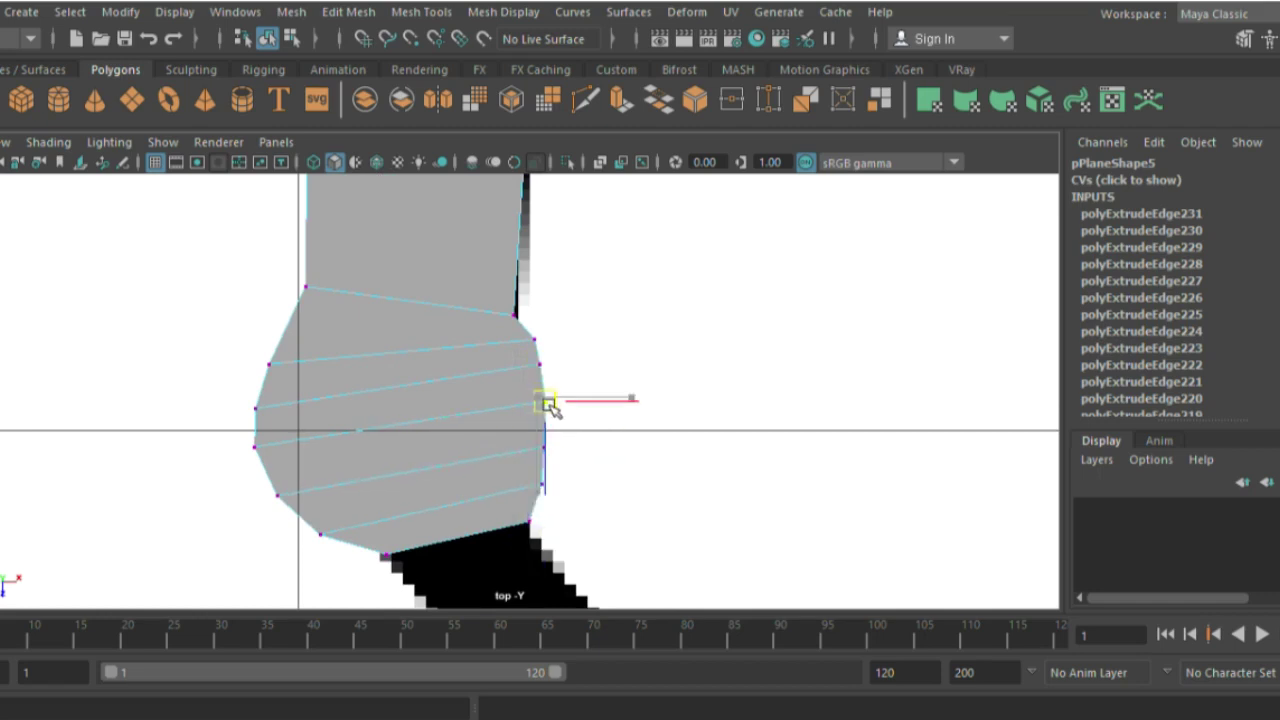
{"action": "left_click", "coordinate": [530, 345]}
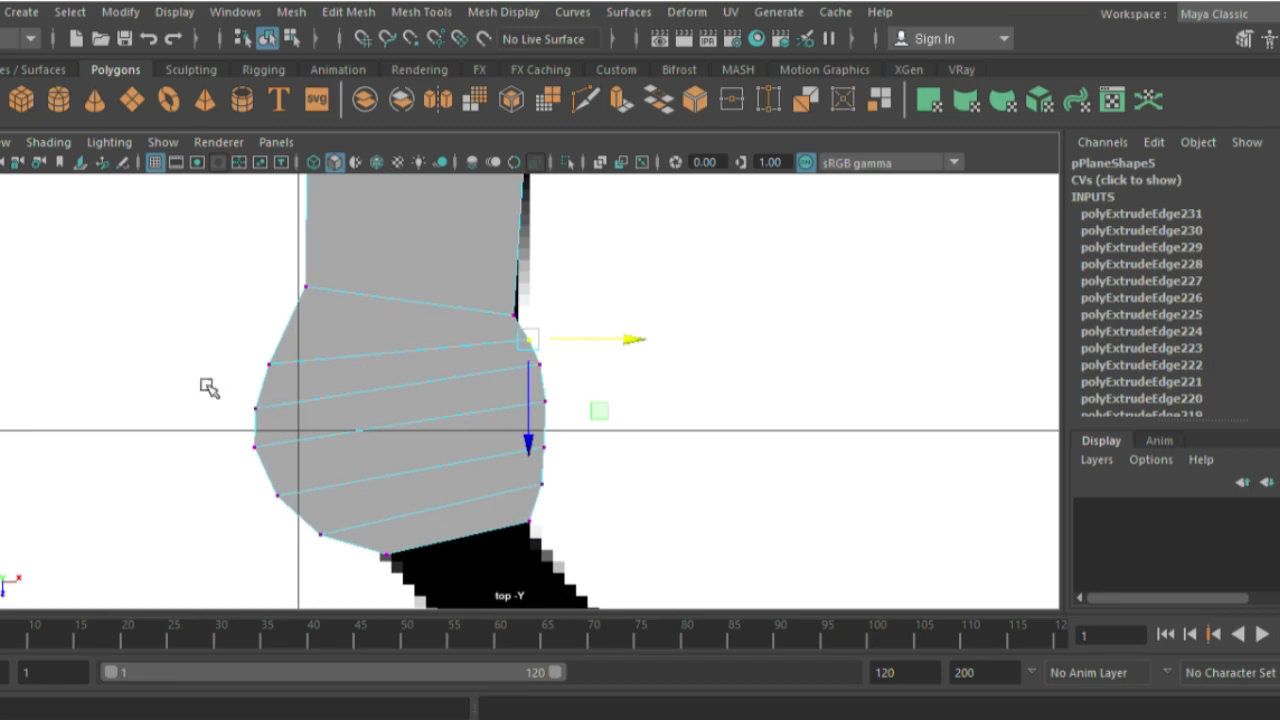
Step: Shift the joint's left-side vertices slightly up and right, then return to Object Mode
{"action": "left_click_drag", "start_coordinate": [340, 585], "coordinate": [245, 350]}
{"action": "left_click_drag", "start_coordinate": [337, 449], "coordinate": [343, 446]}
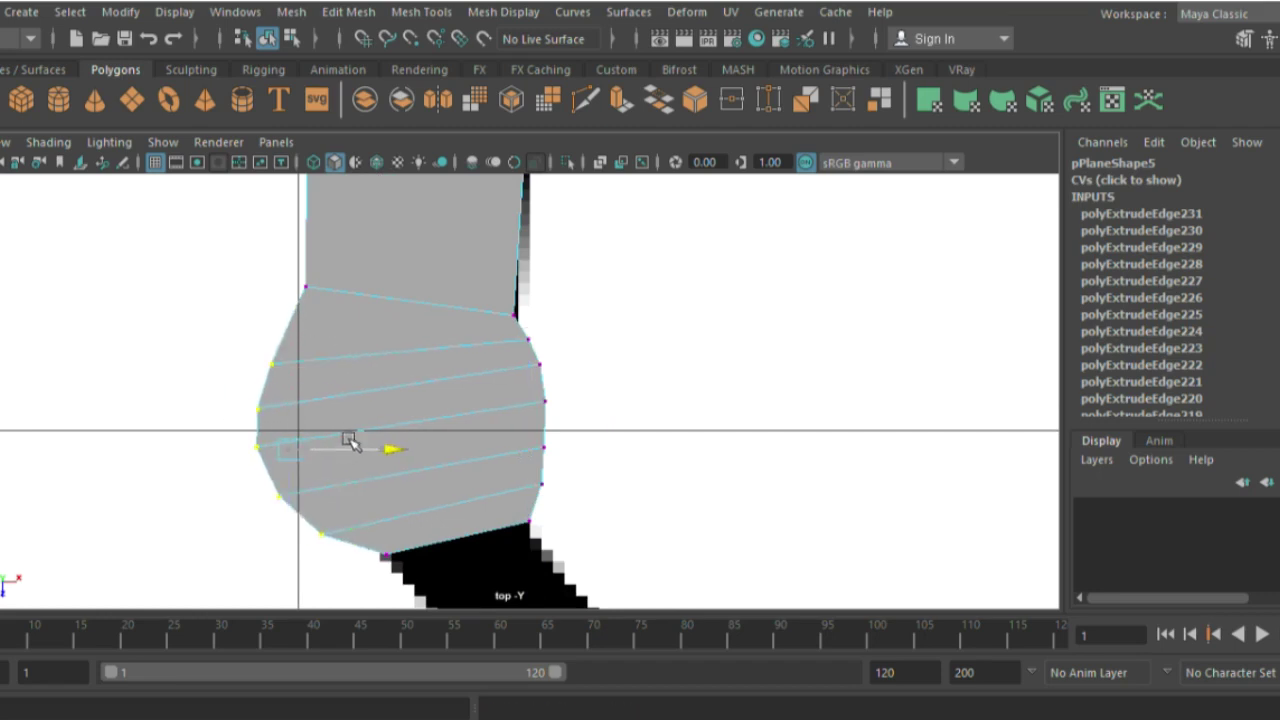
{"action": "left_click_drag", "start_coordinate": [308, 502], "coordinate": [303, 488]}
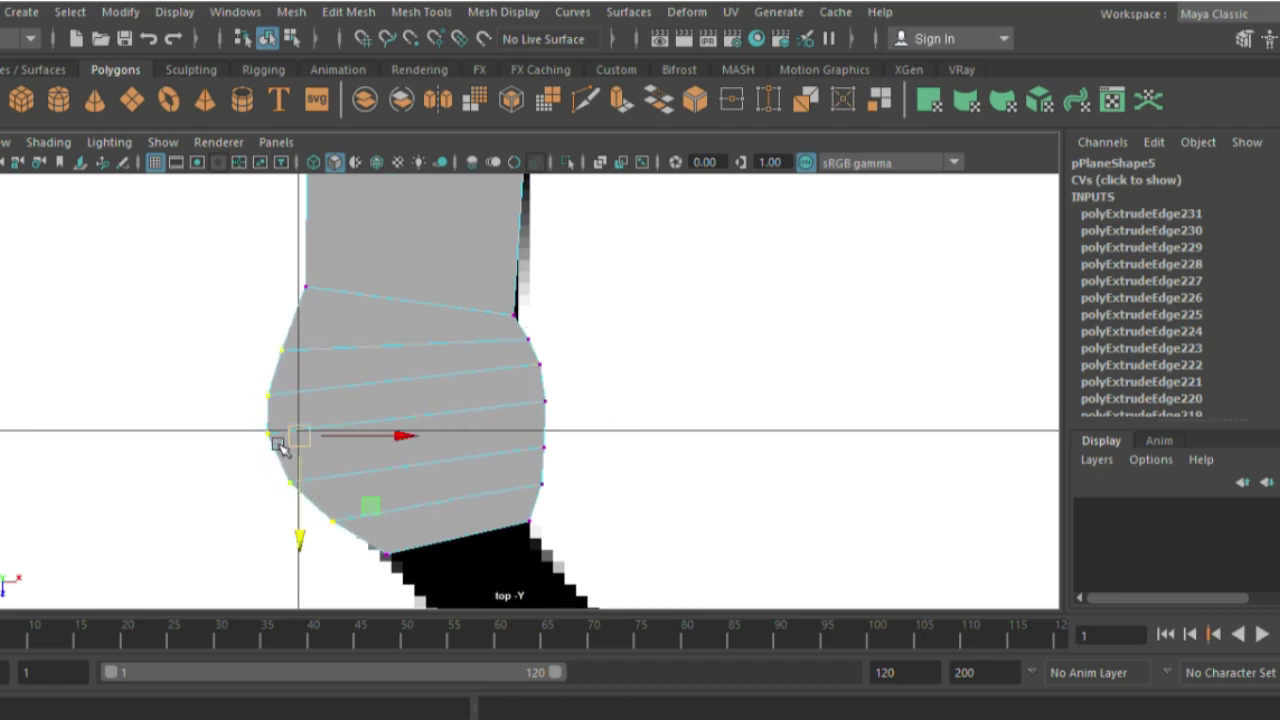
{"action": "left_click", "coordinate": [282, 383]}
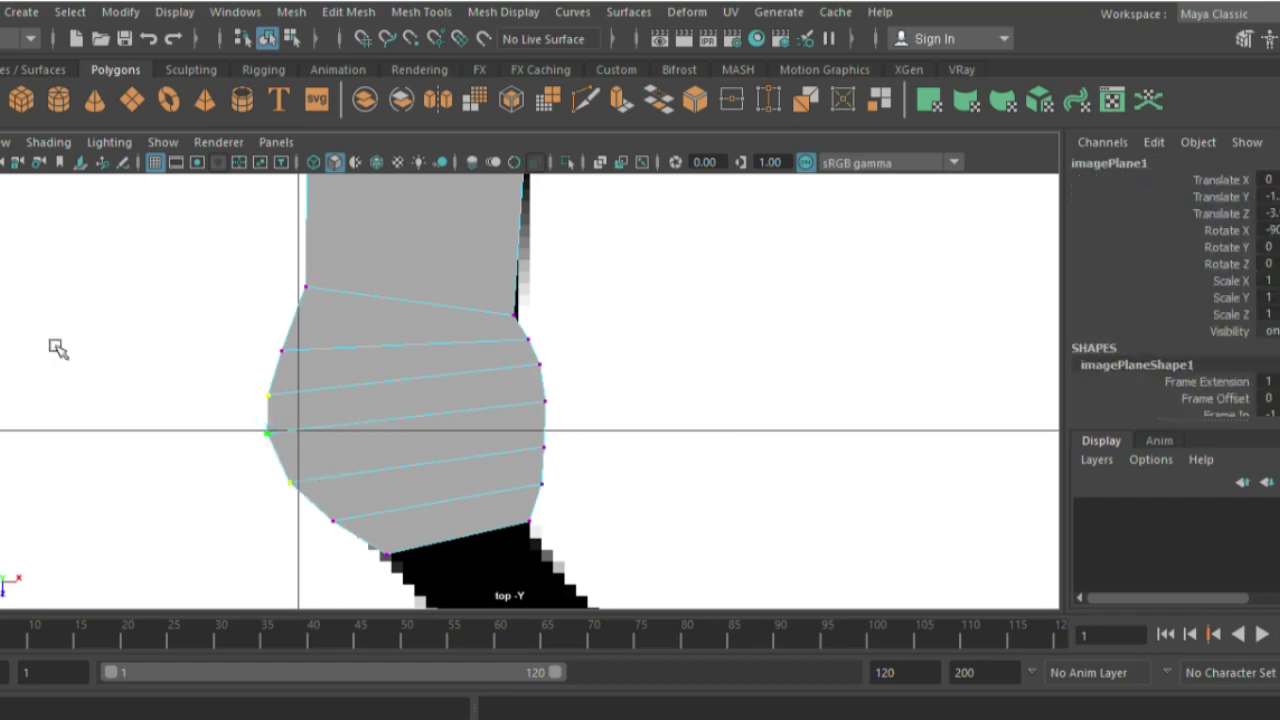
{"action": "left_click_drag", "start_coordinate": [253, 531], "coordinate": [298, 388]}
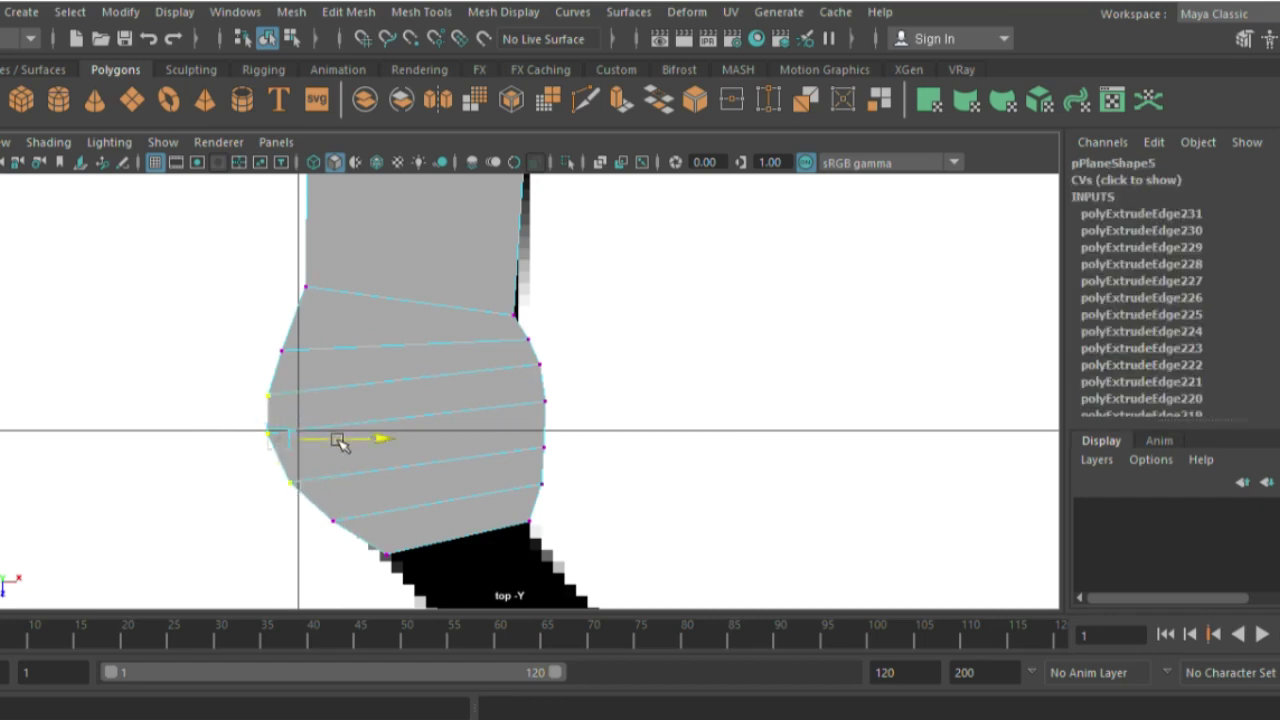
{"action": "right_click_drag", "start_coordinate": [383, 160], "coordinate": [486, 126]}
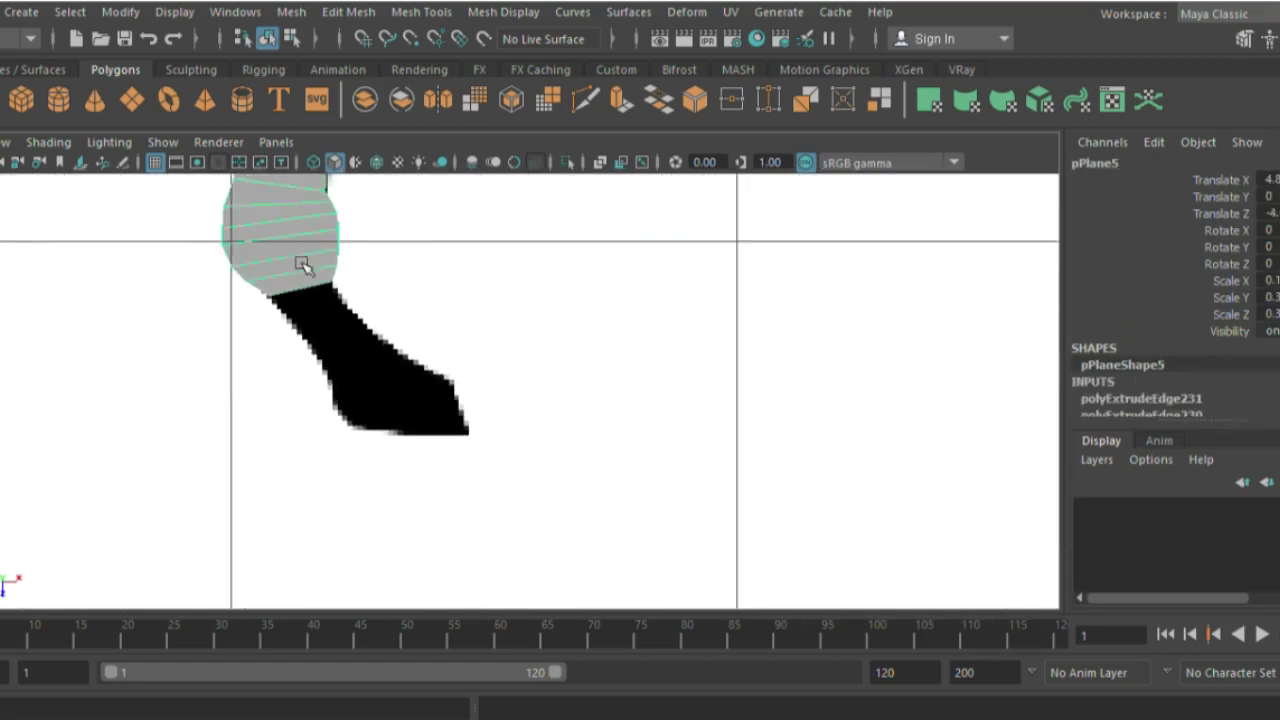
Step: Extrude the leg's bottom edge twice down over the lower leg and hoof
{"action": "right_click_drag", "start_coordinate": [302, 265], "coordinate": [286, 234]}
{"action": "left_click", "coordinate": [300, 290]}
{"action": "key", "text": "ctrl+e"}
{"action": "mouse_move", "coordinate": [300, 290]}
{"action": "left_mouse_down"}
{"action": "mouse_move", "coordinate": [366, 362]}
{"action": "mouse_move", "coordinate": [378, 408]}
{"action": "left_mouse_up"}
{"action": "key", "text": "ctrl+e"}
{"action": "key", "text": "ctrl+e"}
Step: Move the new vertices right to fit the hoof's corners
{"action": "right_click_drag", "start_coordinate": [365, 185], "coordinate": [285, 185]}
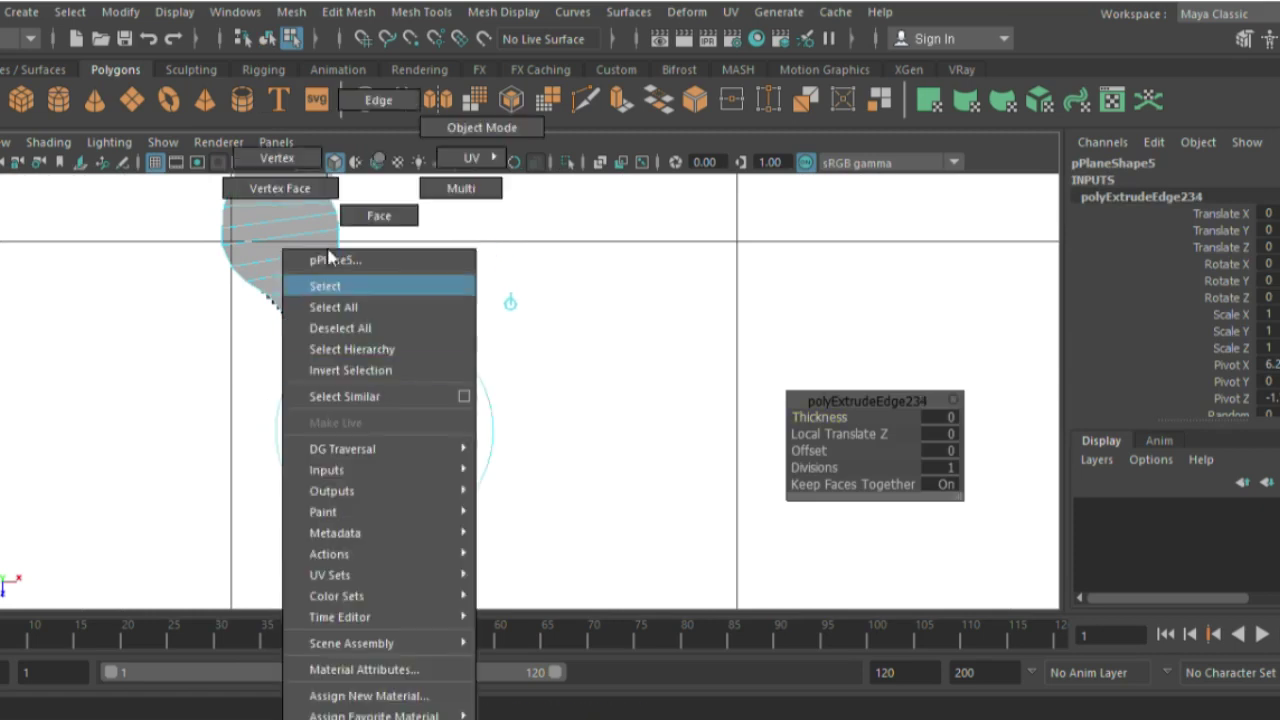
{"action": "left_click_drag", "start_coordinate": [395, 380], "coordinate": [450, 388]}
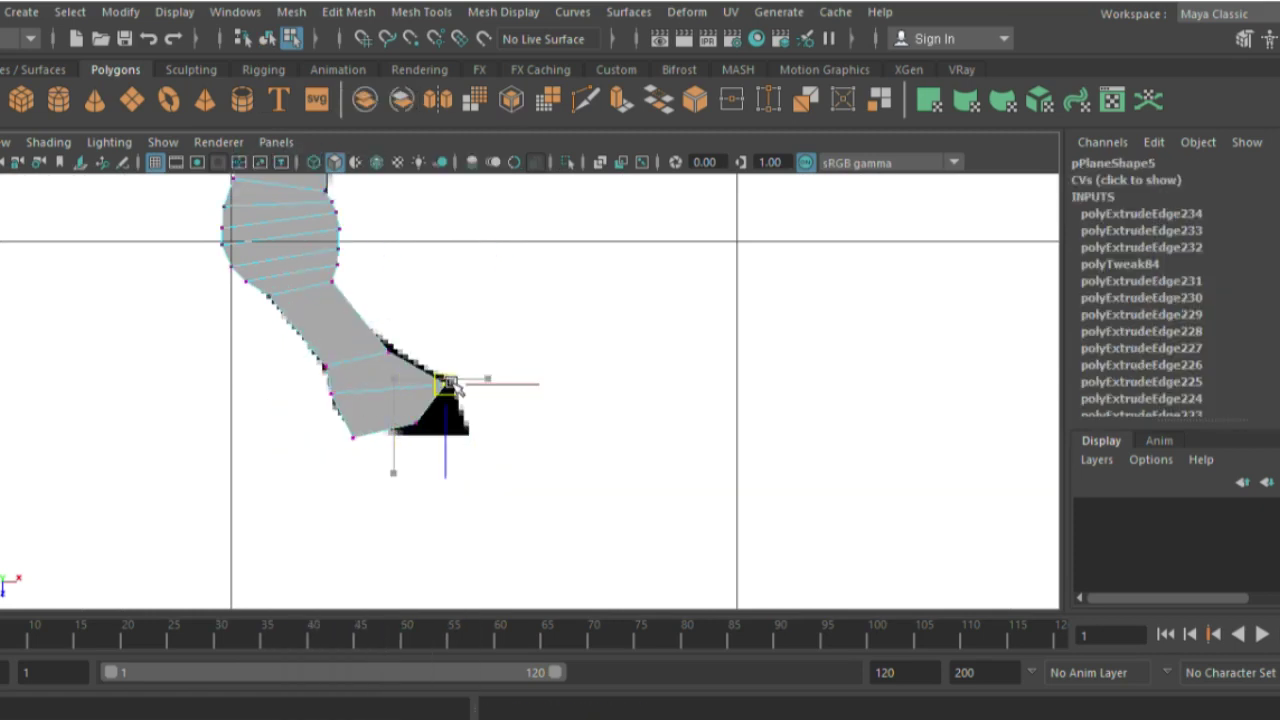
{"action": "left_click_drag", "start_coordinate": [413, 430], "coordinate": [460, 432]}
{"action": "left_click", "coordinate": [358, 411]}
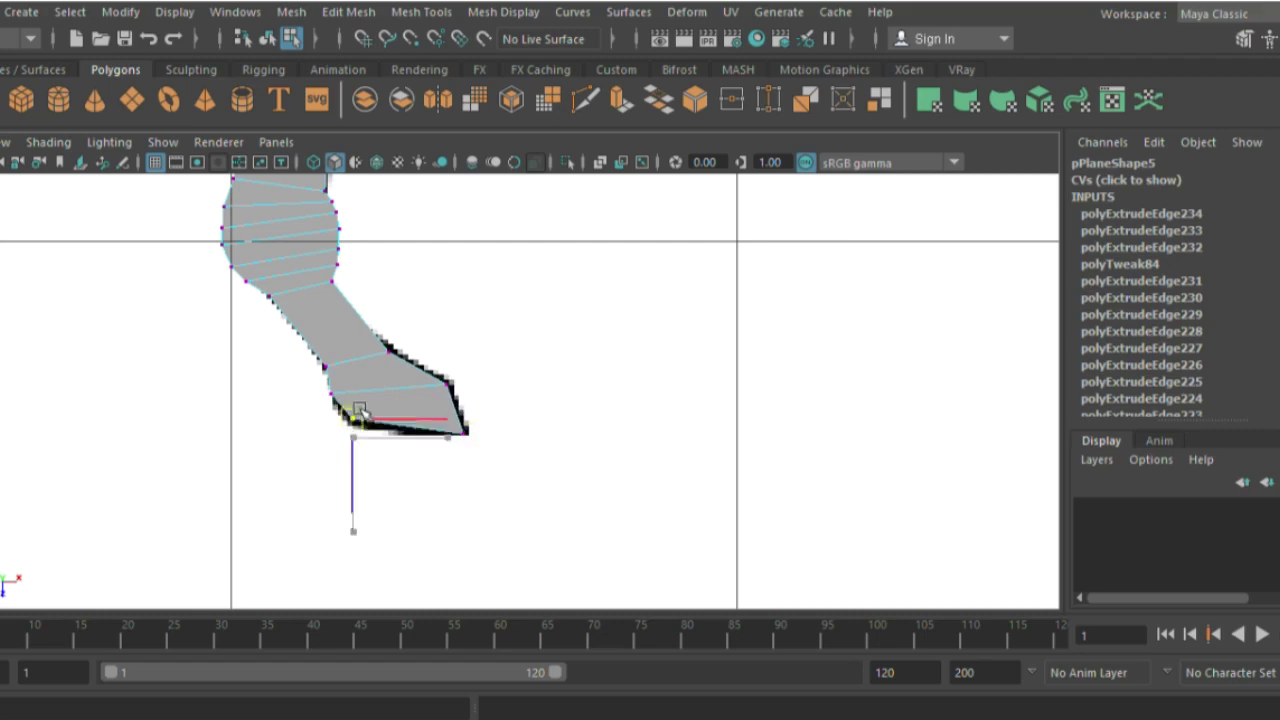